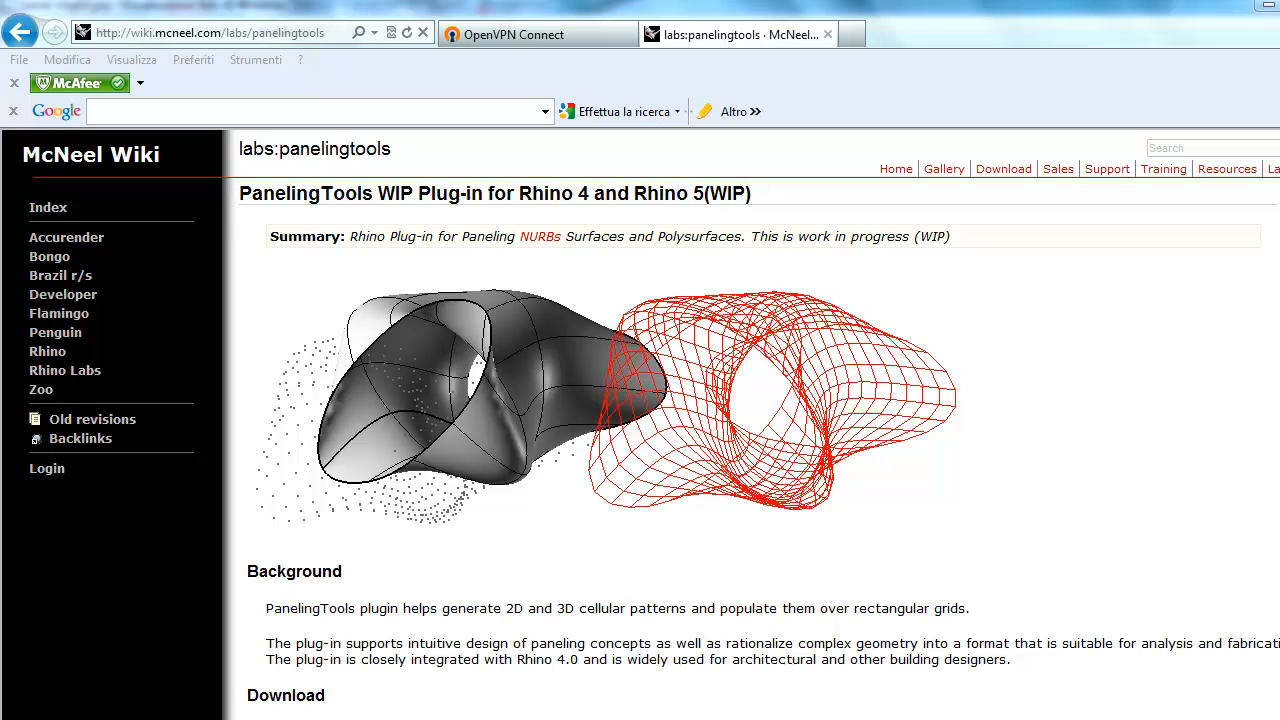
# Step: Scroll the PanelingTools wiki page through its Download, Installation and Documentation sections
pyautogui.scroll(-3, 650, 425)
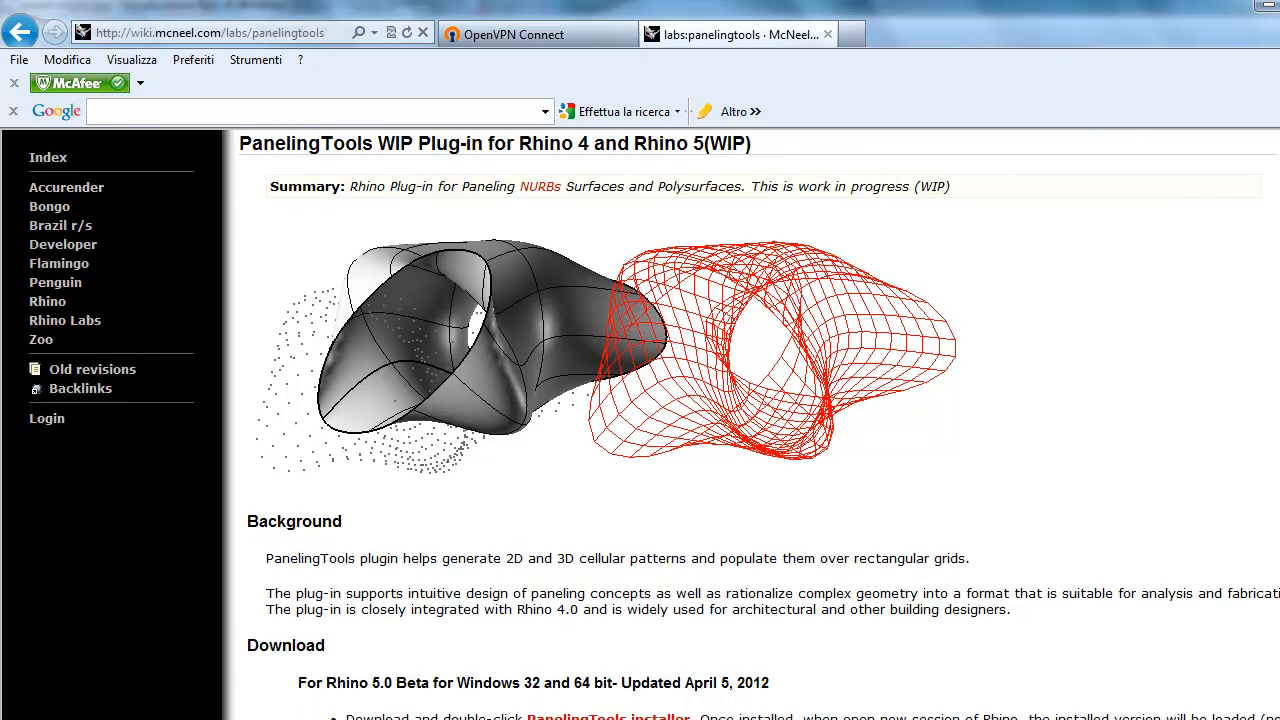
pyautogui.scroll(-4, 650, 425)
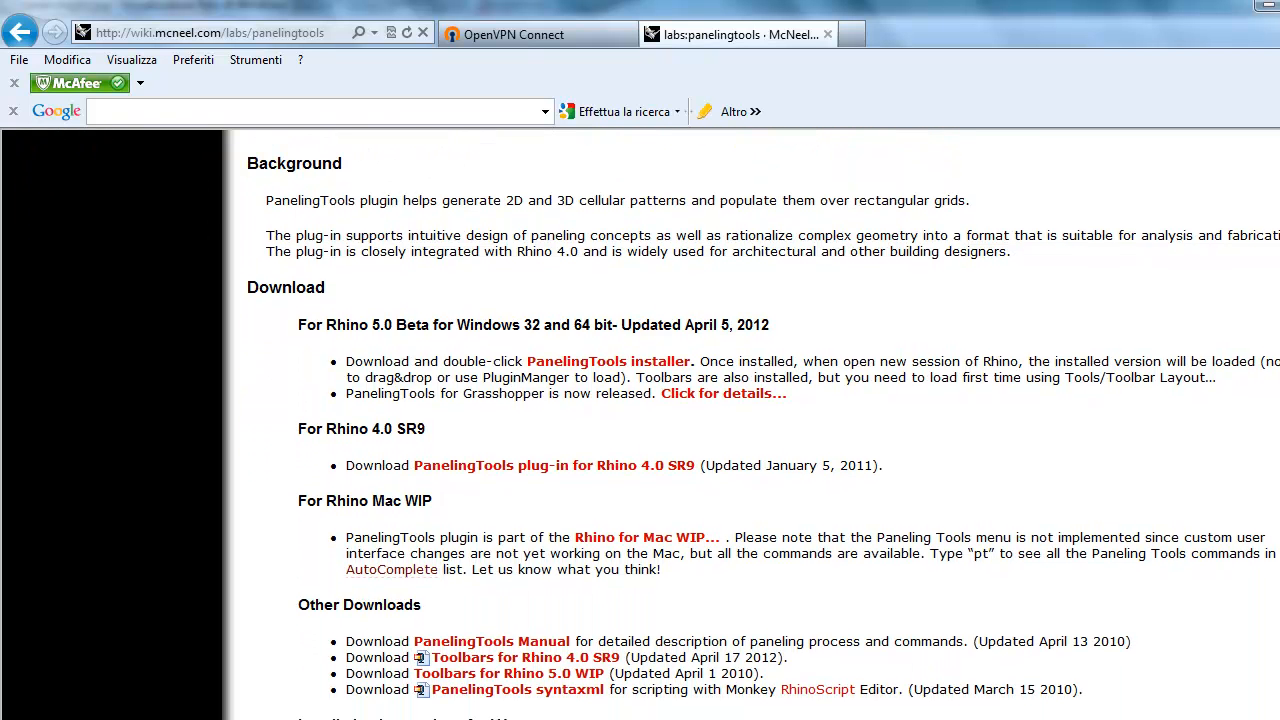
pyautogui.scroll(-4, 650, 425)
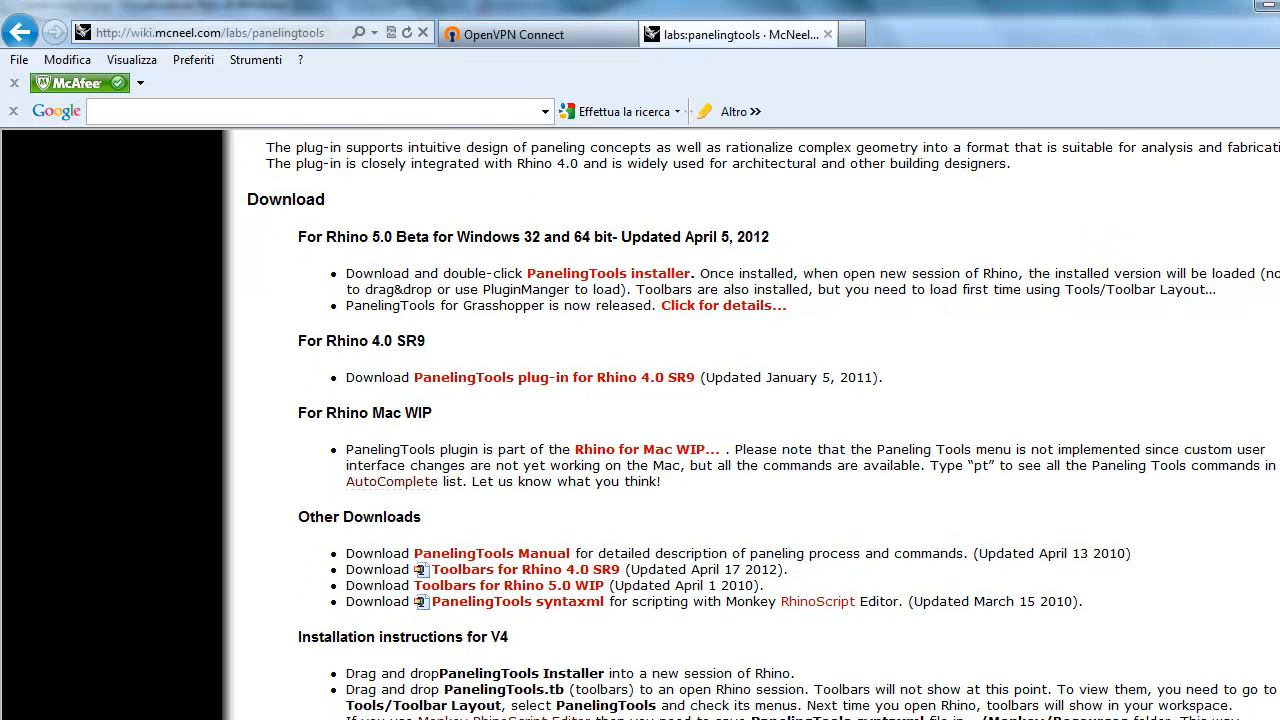
pyautogui.scroll(-5, 650, 425)
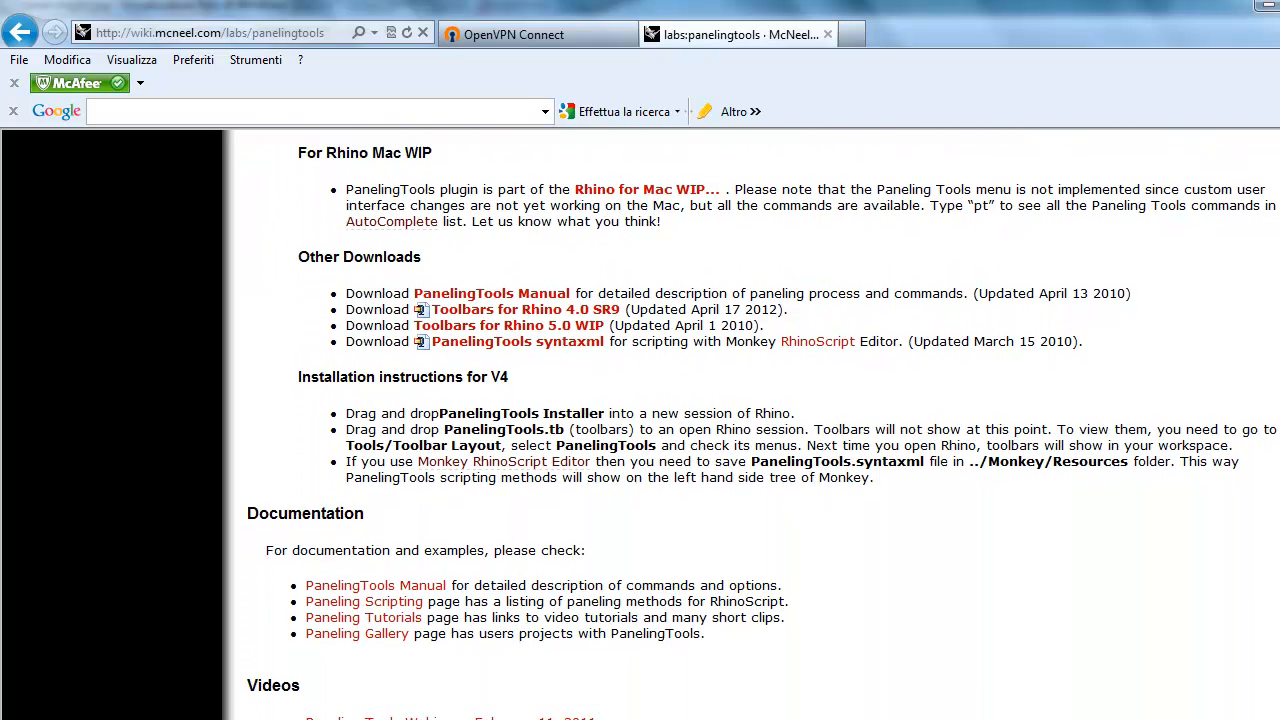
pyautogui.scroll(-2, 650, 425)
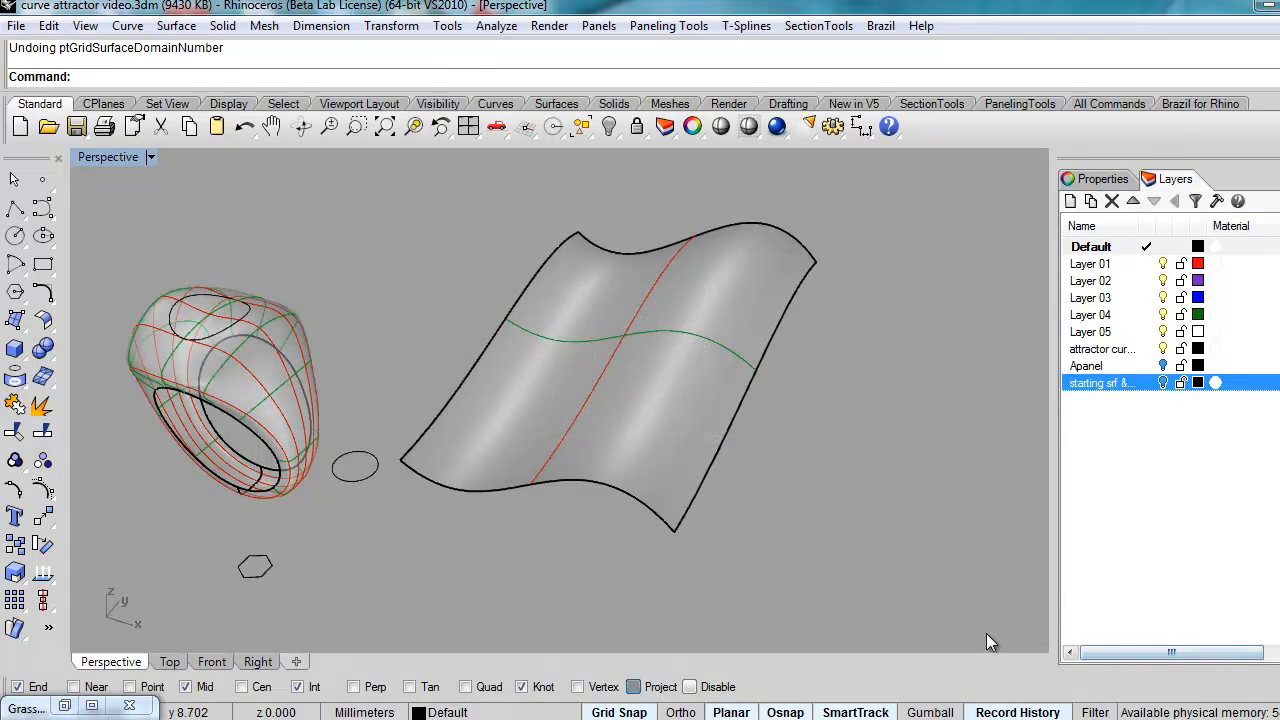
# Step: Show the PanelingTools toolbar and bring up the Paneling Tools Create Paneling Grid submenu
pyautogui.click(674, 28)
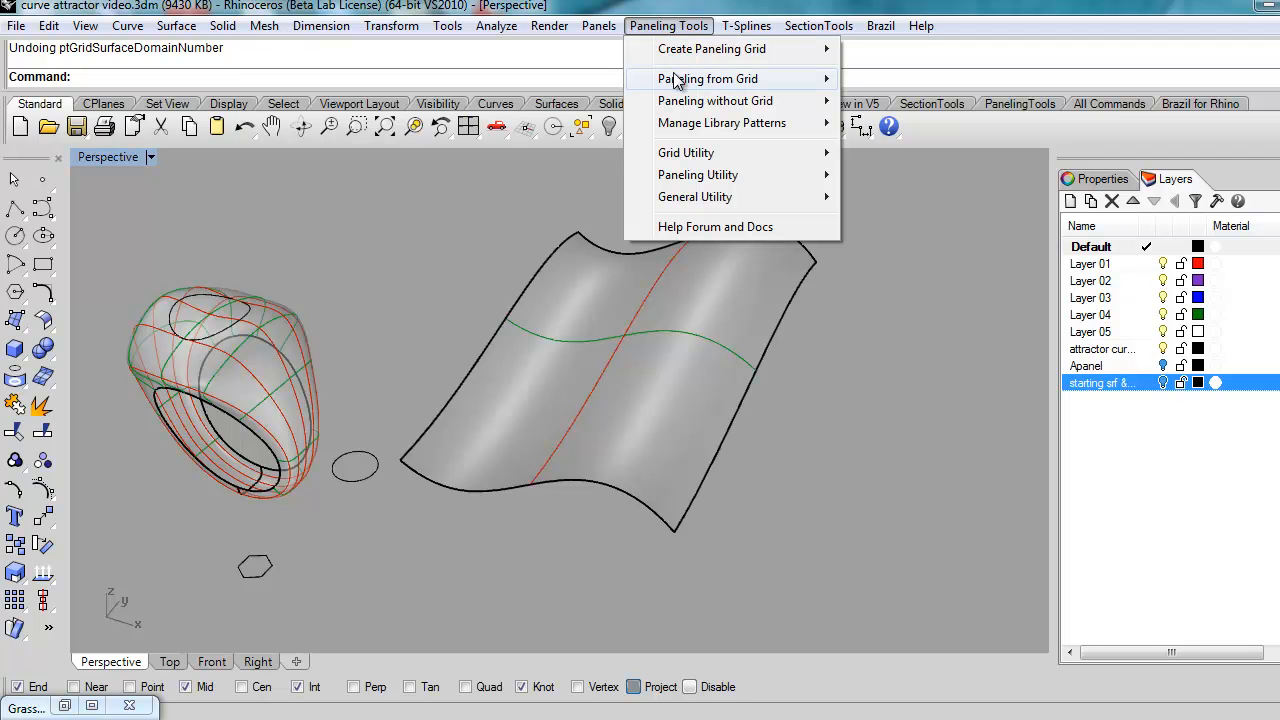
pyautogui.click(1007, 5)
pyautogui.click(1016, 105)
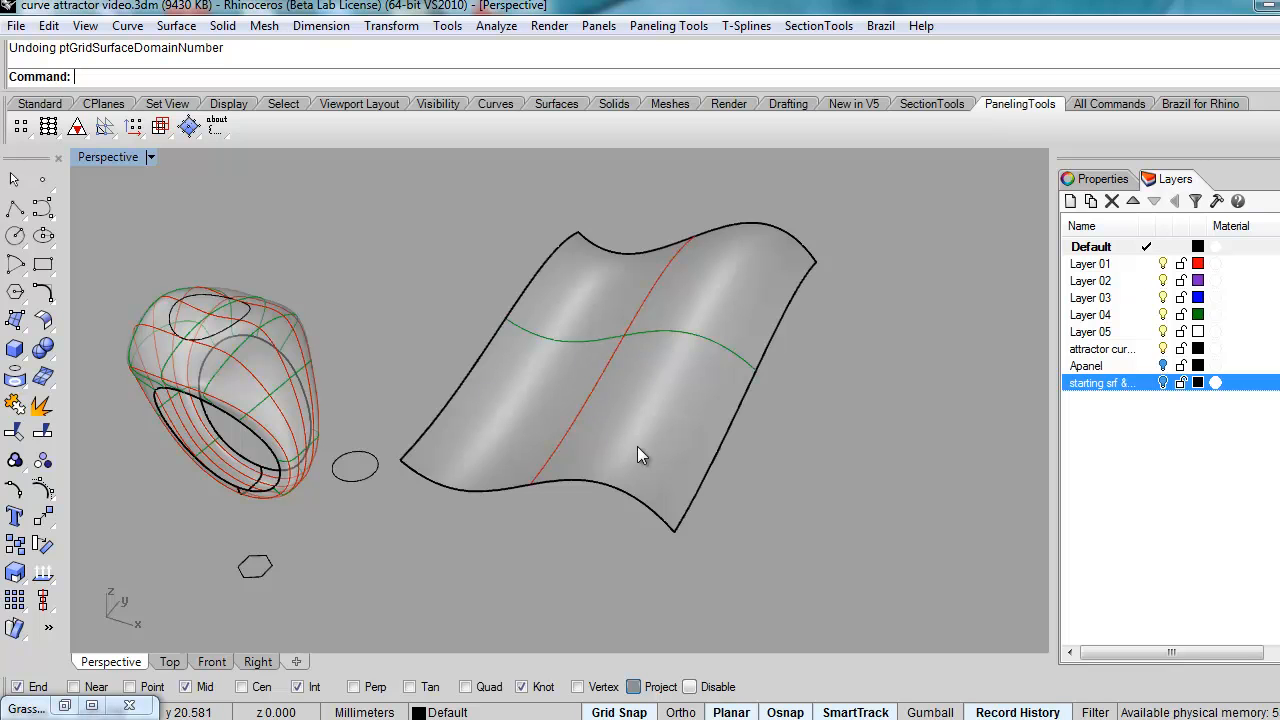
pyautogui.click(672, 26)
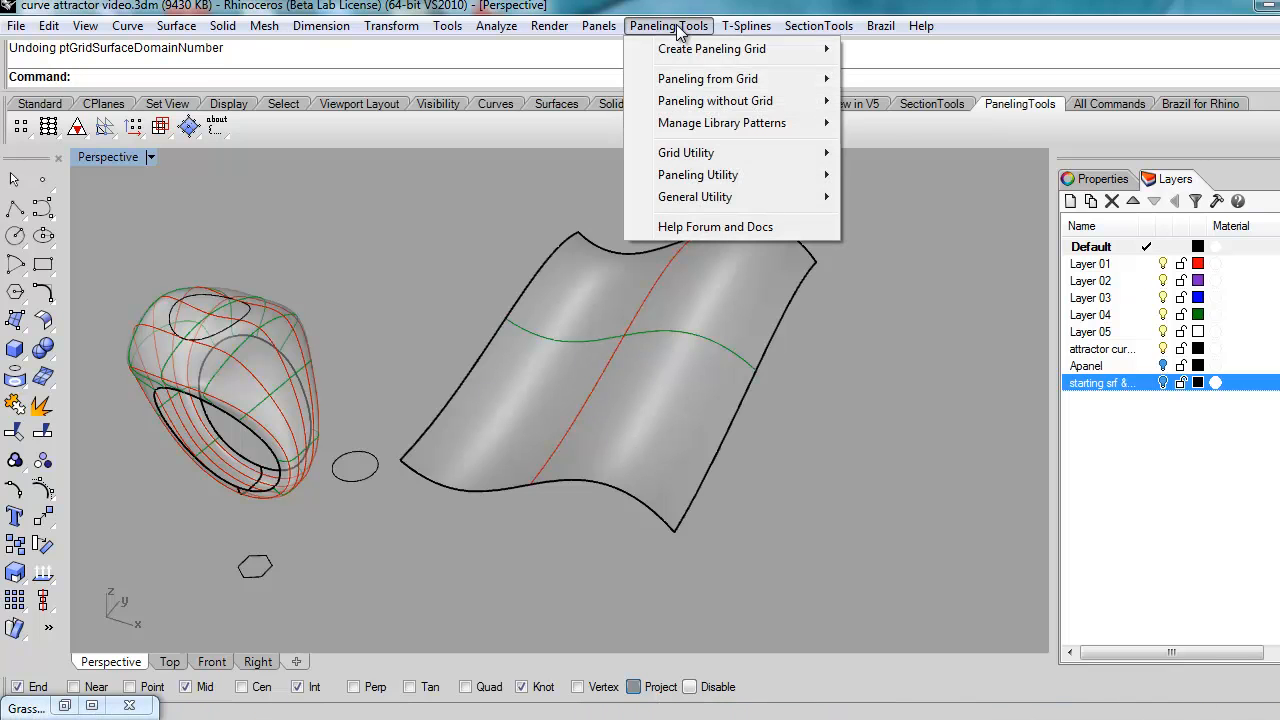
pyautogui.moveTo(692, 52)
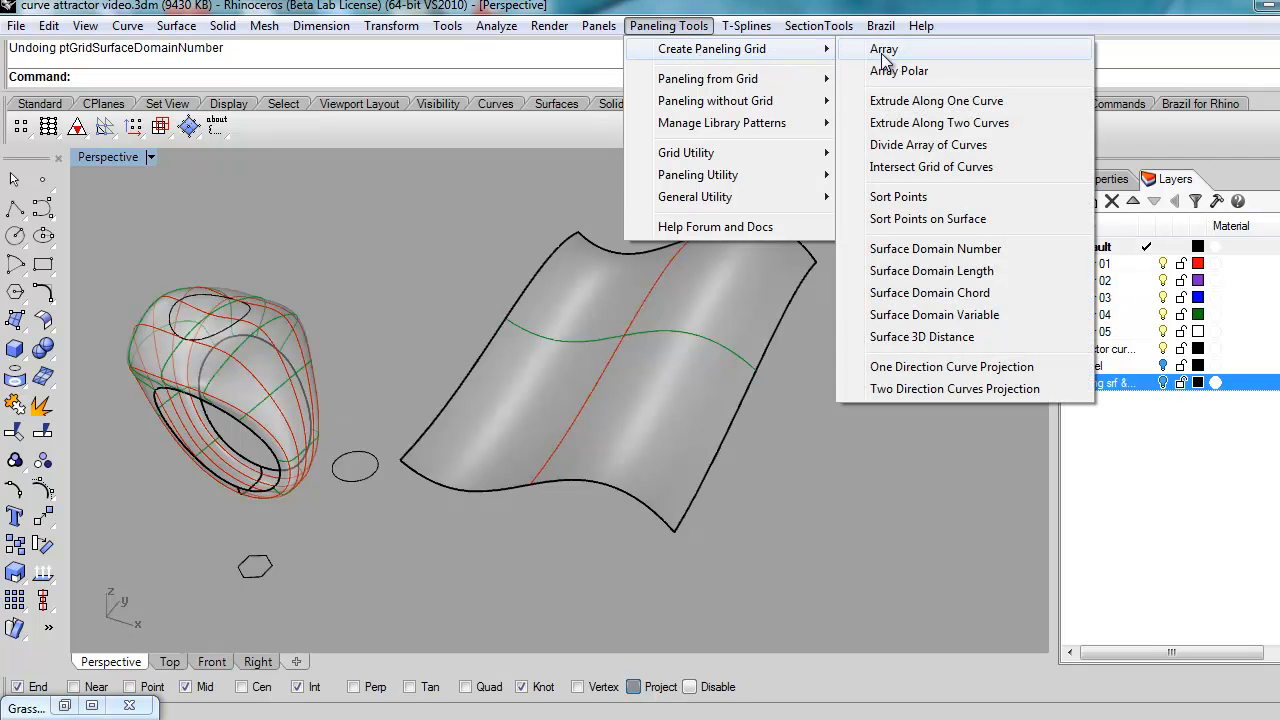
# Step: Run Surface Domain Number on the wavy surface and accept U and V spans of 12
pyautogui.click(932, 257)
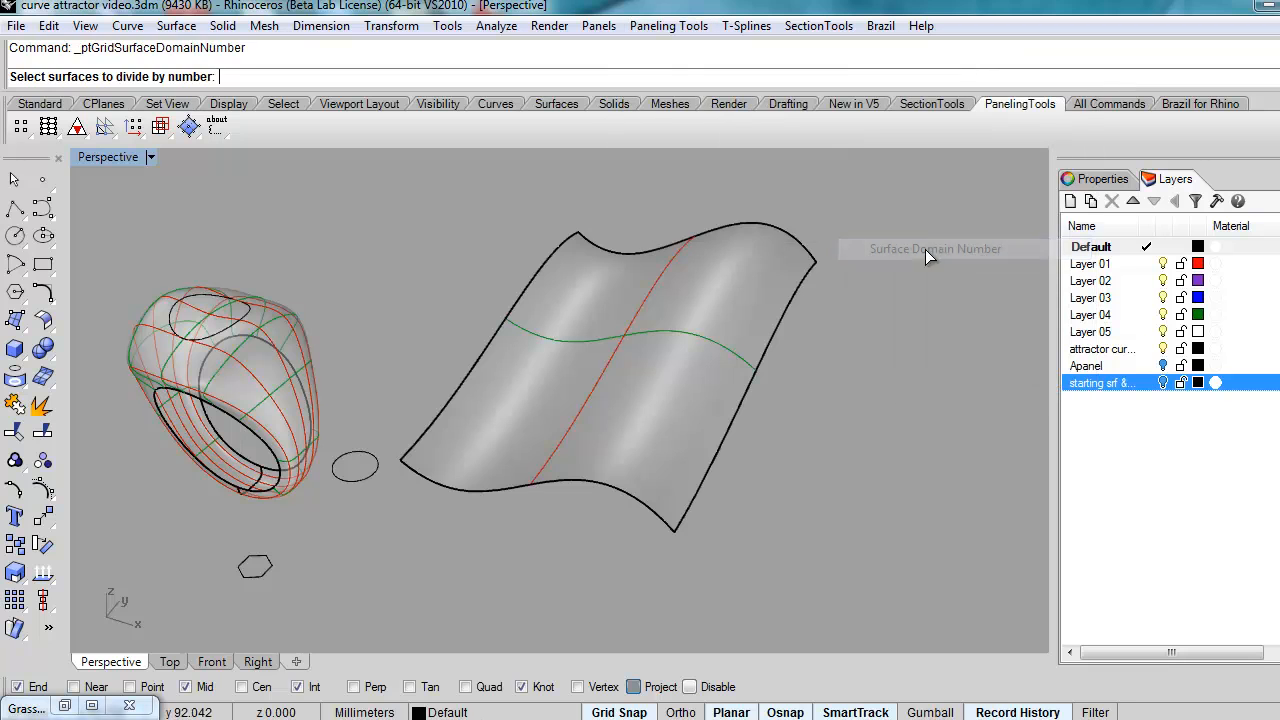
pyautogui.click(688, 484)
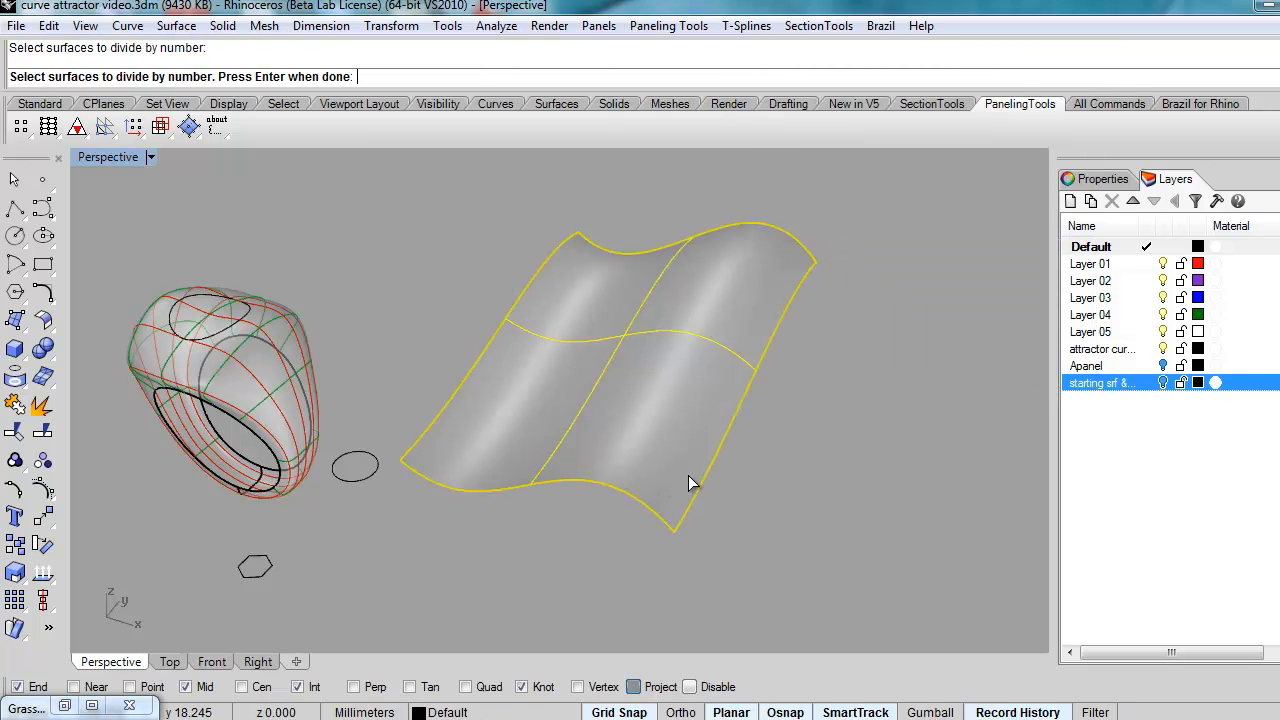
pyautogui.press('Return')
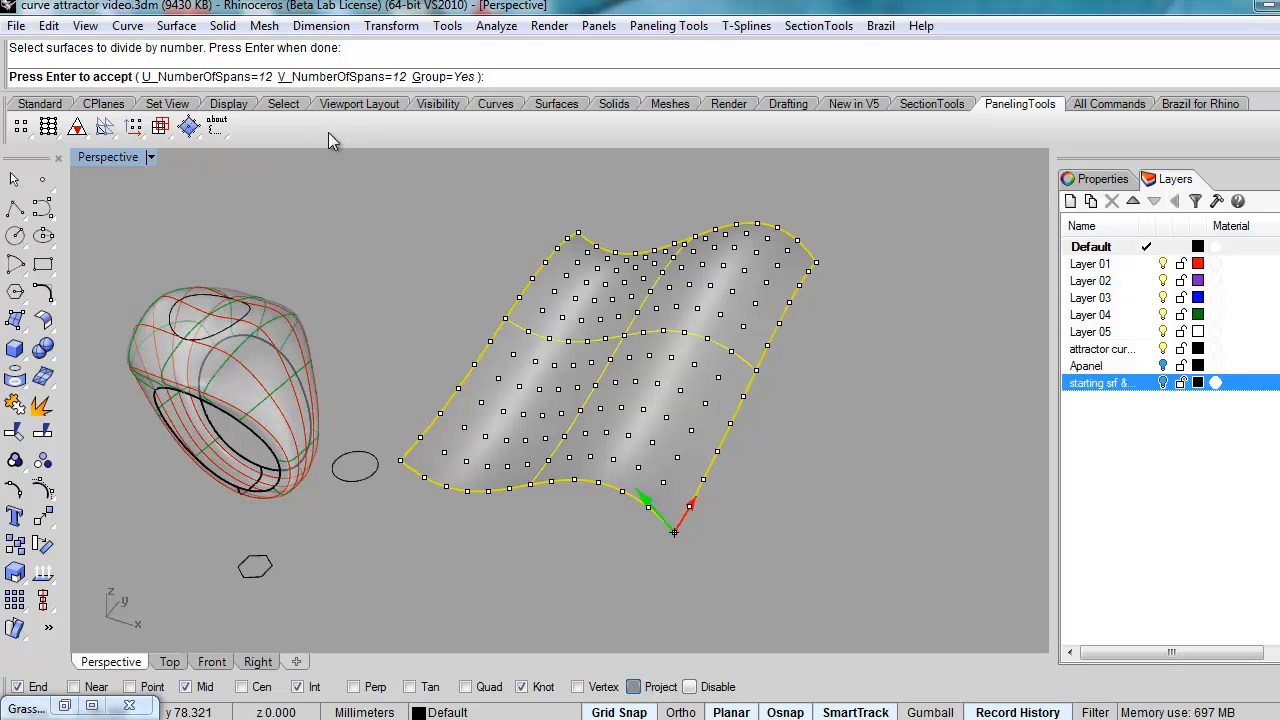
pyautogui.moveTo(460, 400); pyautogui.dragTo(412, 478, button='right')
pyautogui.scroll(5, 409, 474)
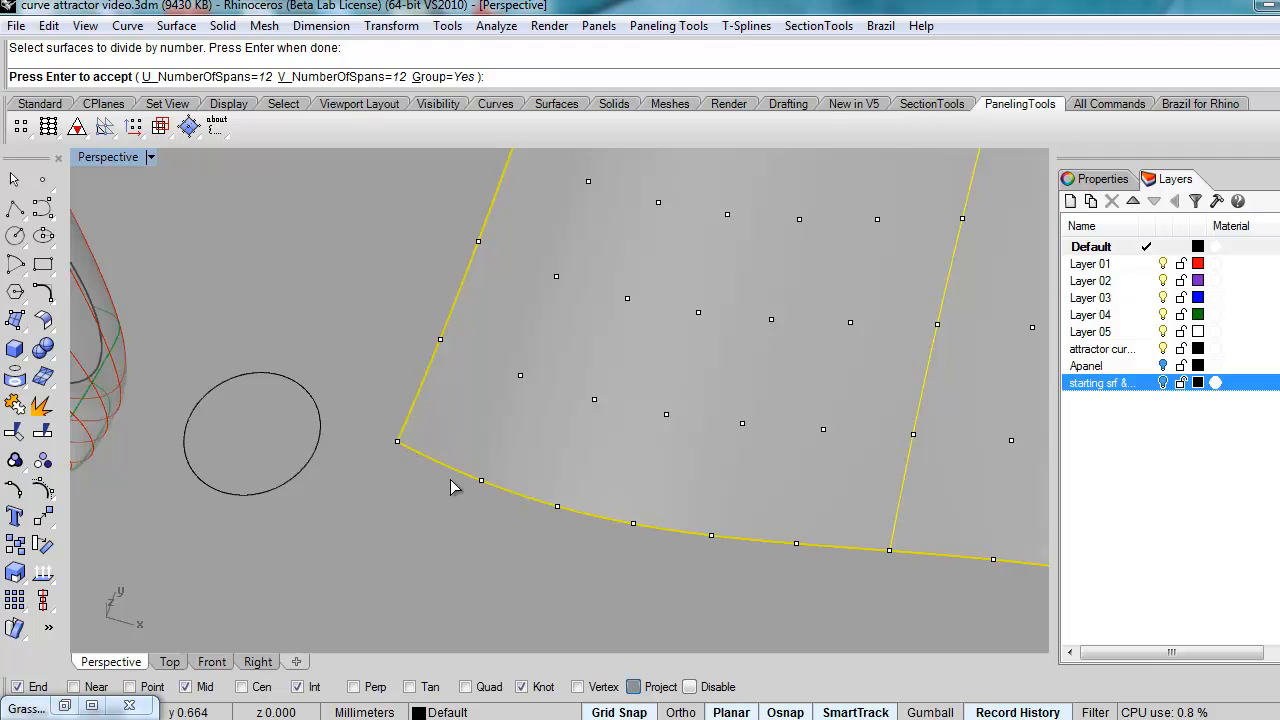
pyautogui.scroll(-5, 450, 487)
pyautogui.moveTo(490, 480); pyautogui.dragTo(442, 430, button='right')
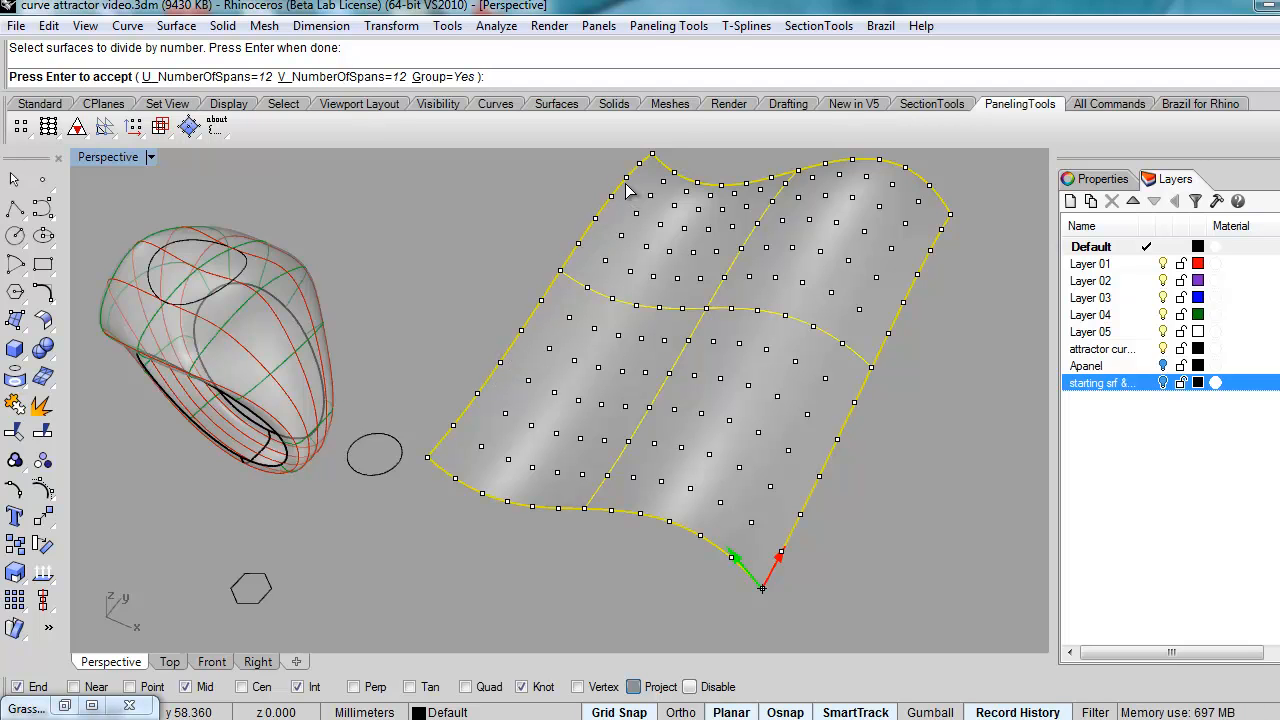
pyautogui.moveTo(644, 468); pyautogui.dragTo(640, 451, button='right')
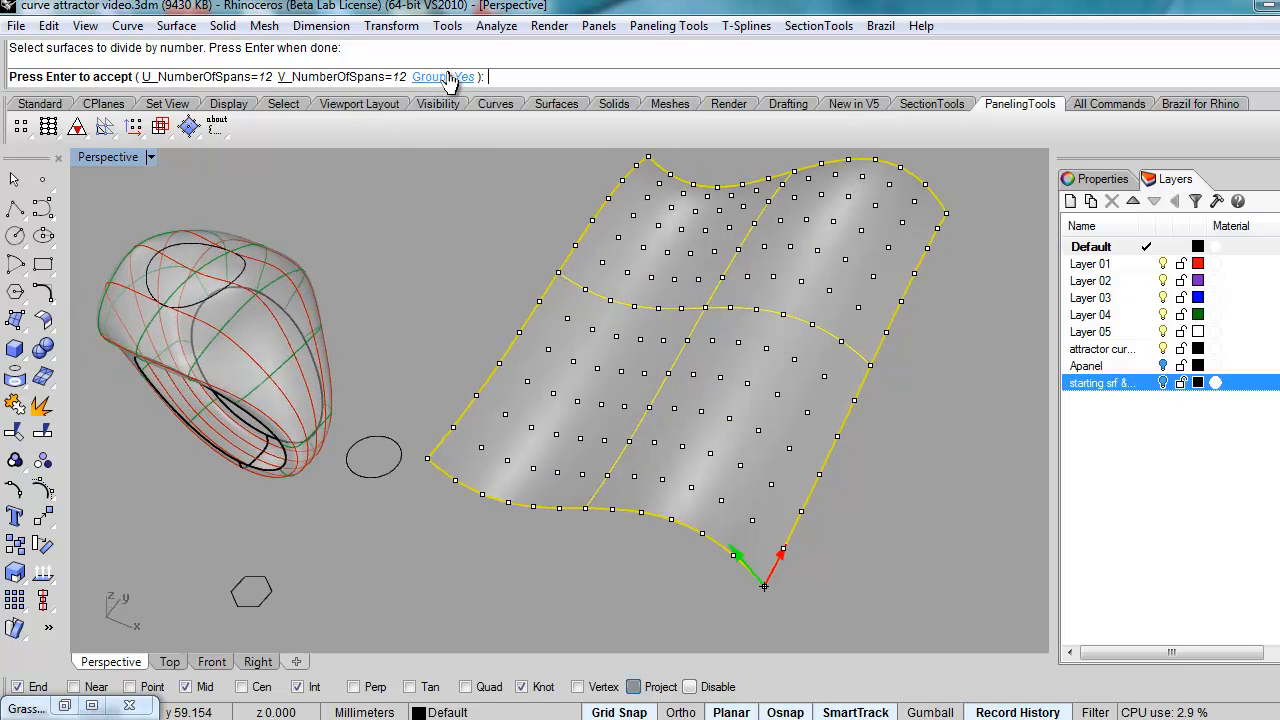
pyautogui.rightClick(582, 368)
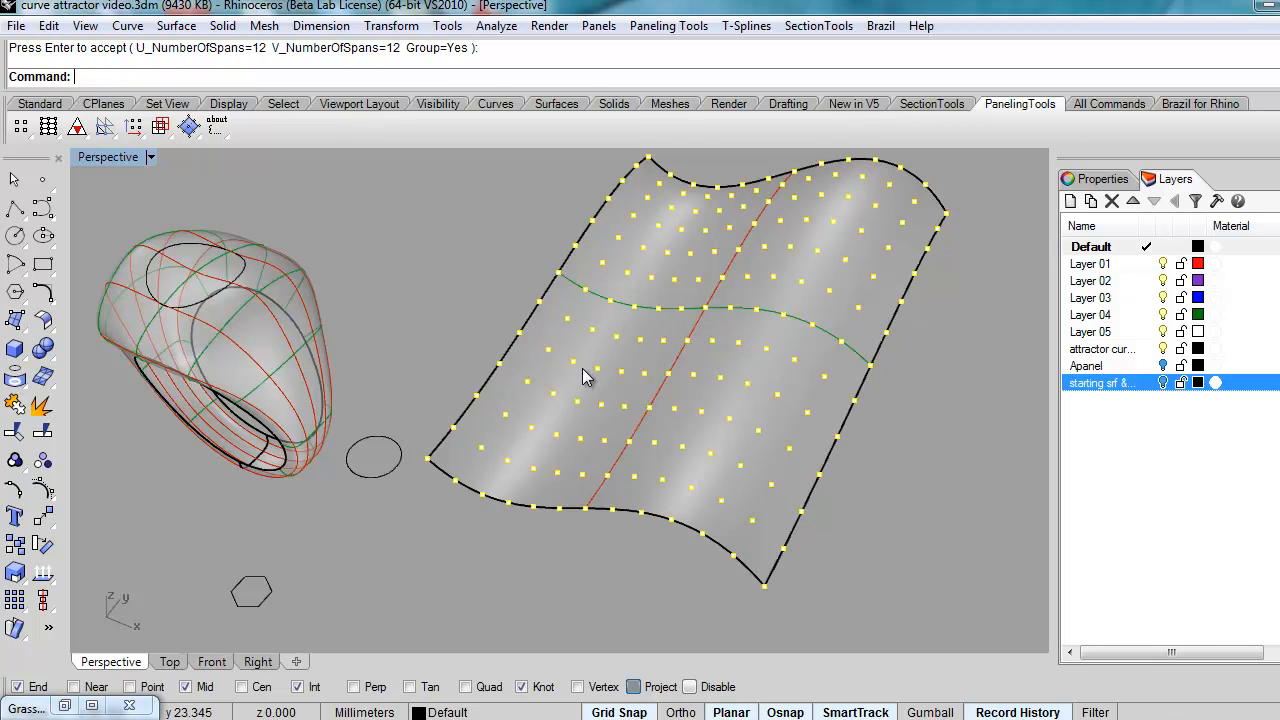
pyautogui.moveTo(688, 456); pyautogui.dragTo(713, 408, button='right')
pyautogui.click(859, 454)
pyautogui.moveTo(886, 446); pyautogui.dragTo(889, 462, button='right')
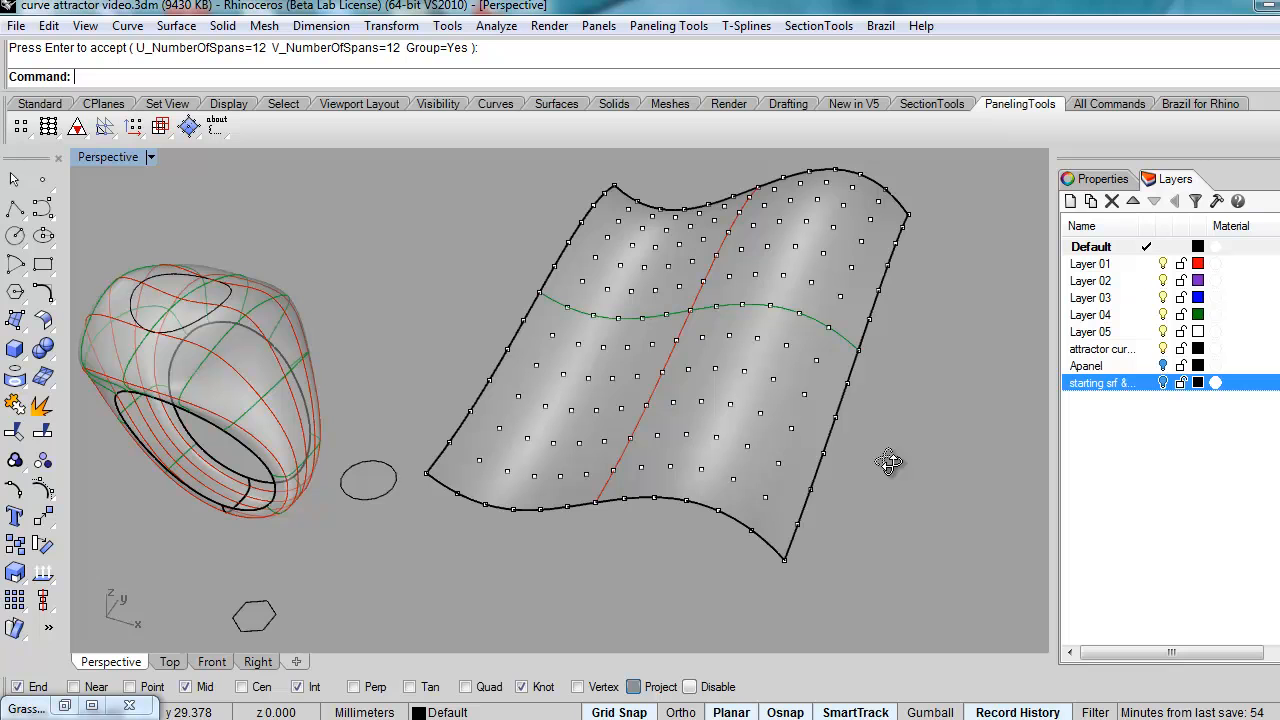
# Step: Run Panel 2D Grid on the point grid, using the wavy surface as base
pyautogui.click(667, 27)
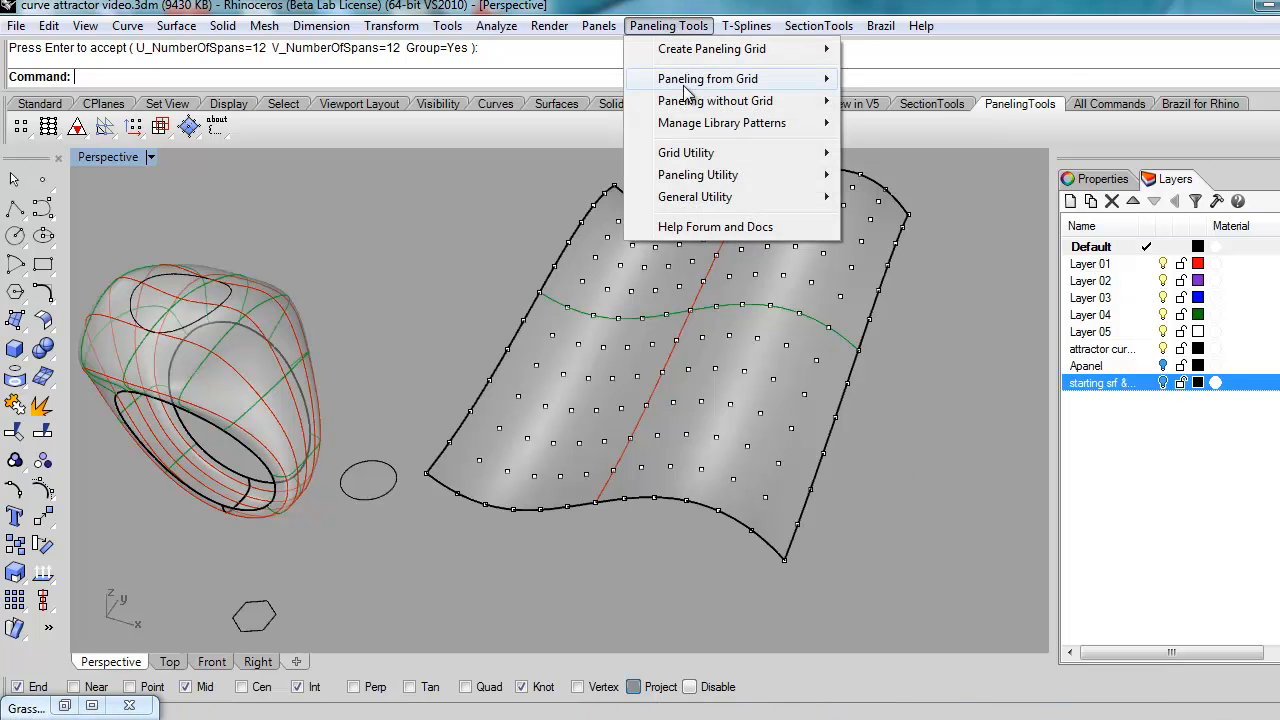
pyautogui.moveTo(686, 86)
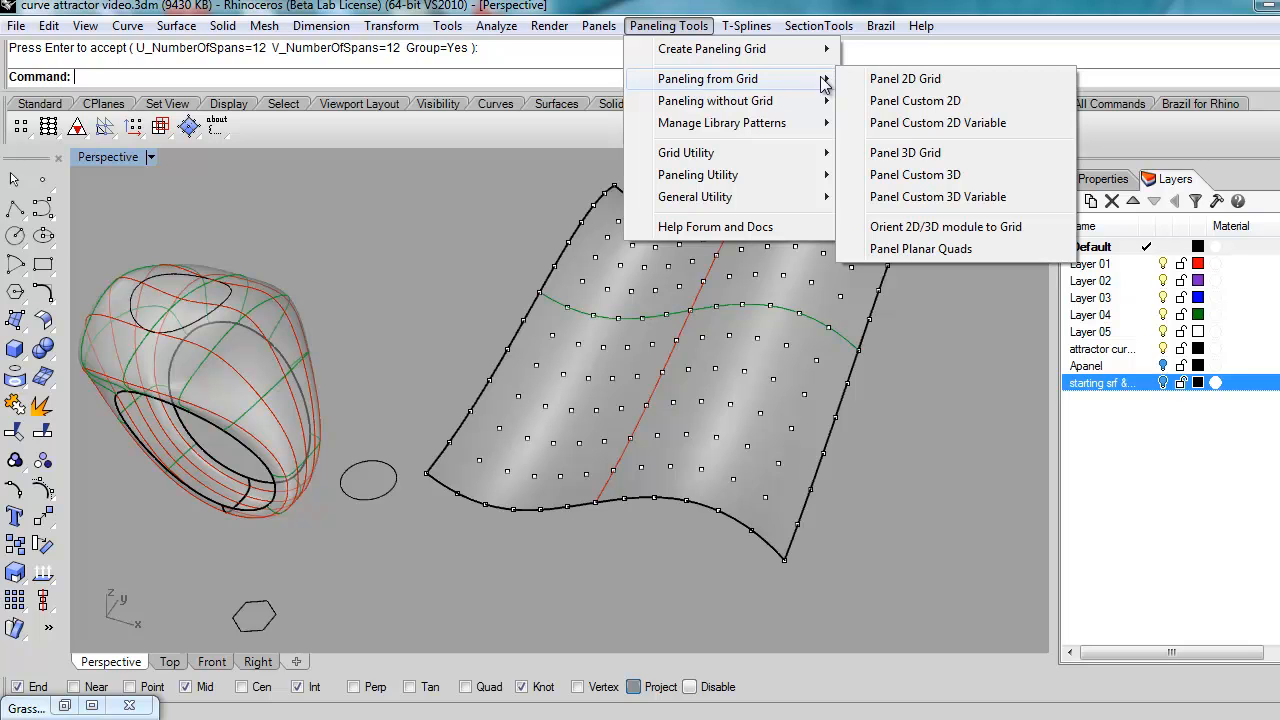
pyautogui.click(876, 80)
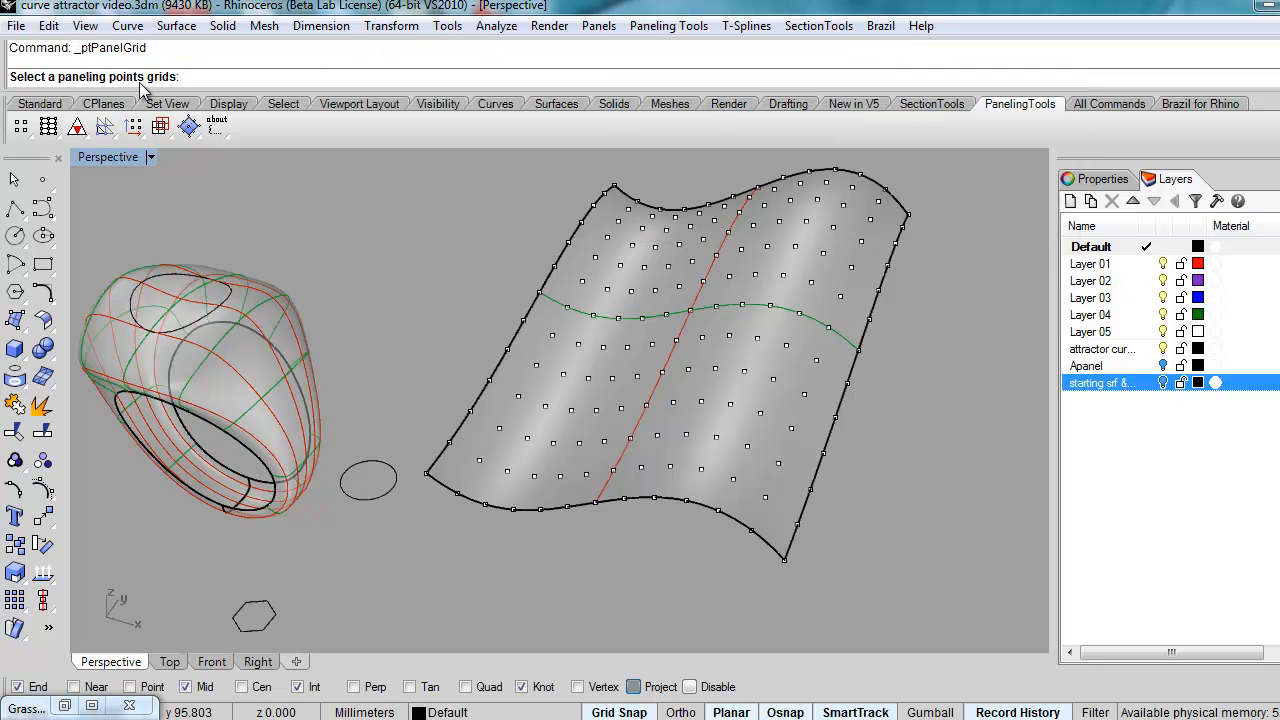
pyautogui.click(787, 566)
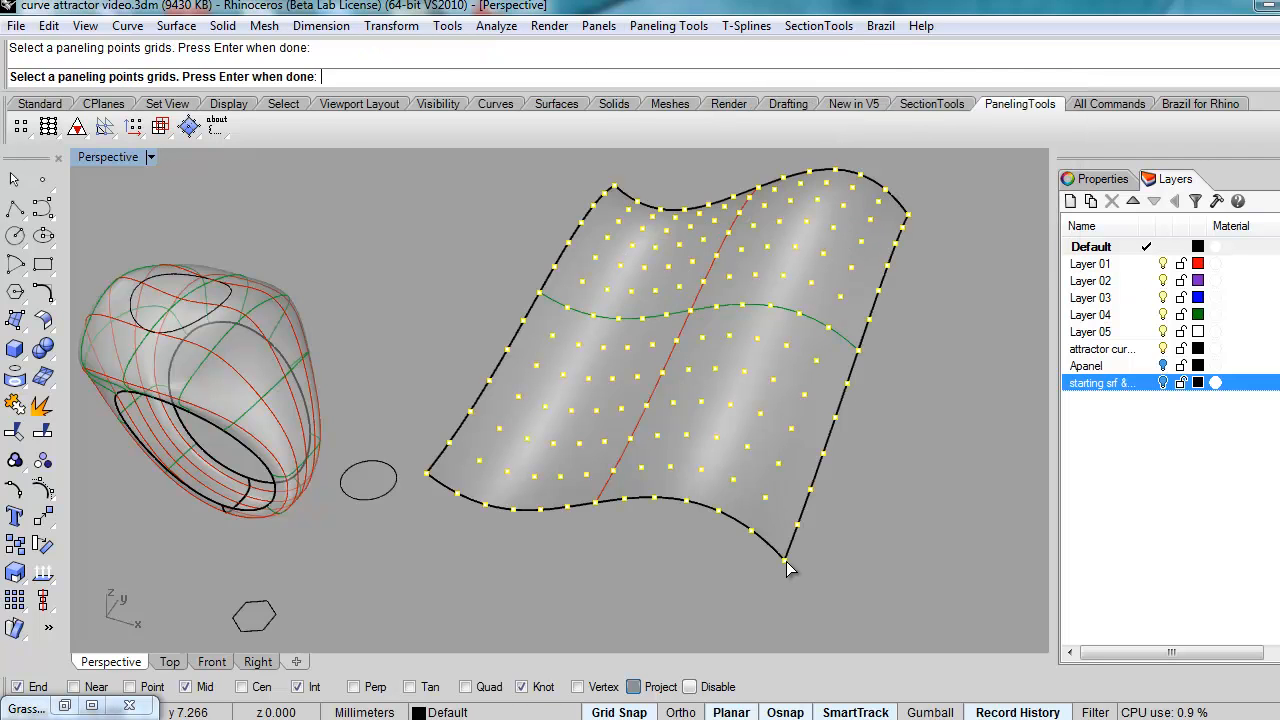
pyautogui.press('Return')
pyautogui.click(787, 566)
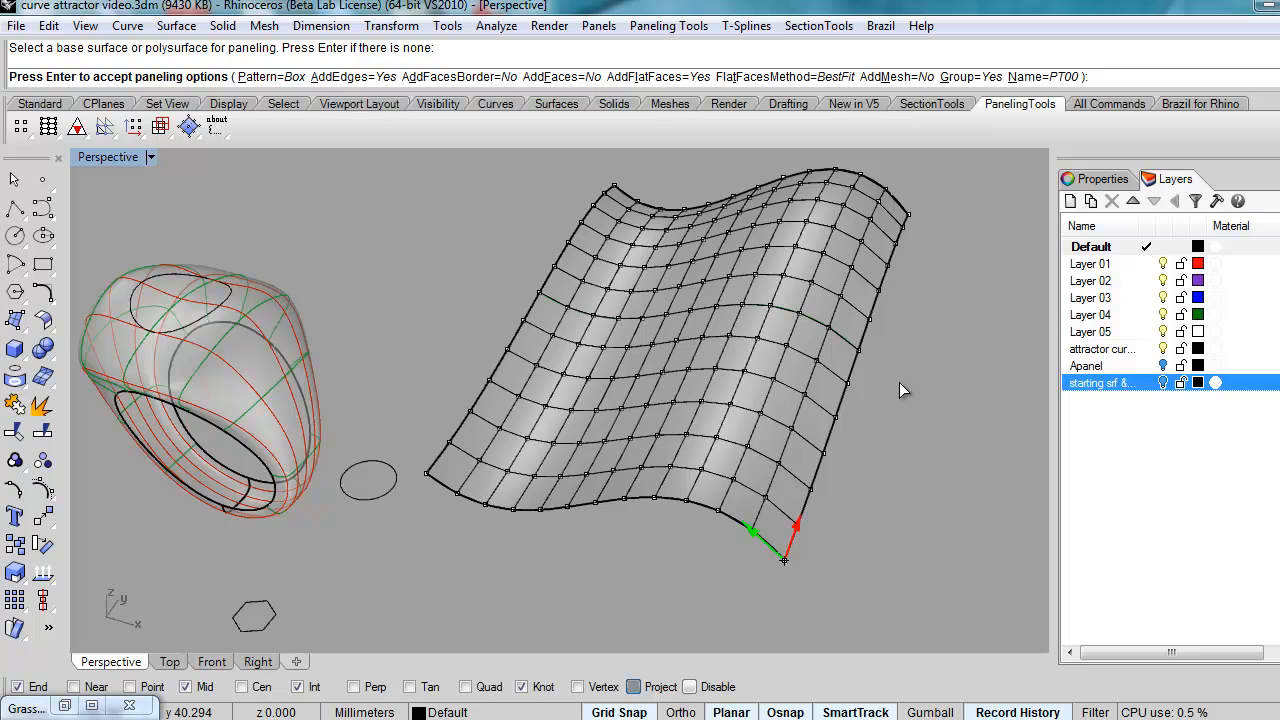
# Step: Accept the box paneling options and orbit and zoom around the new panels
pyautogui.press('Return')
pyautogui.moveTo(883, 393); pyautogui.dragTo(695, 562, button='right')
pyautogui.scroll(4, 695, 562)
pyautogui.moveTo(776, 537); pyautogui.dragTo(849, 472, button='right')
pyautogui.scroll(3, 784, 377)
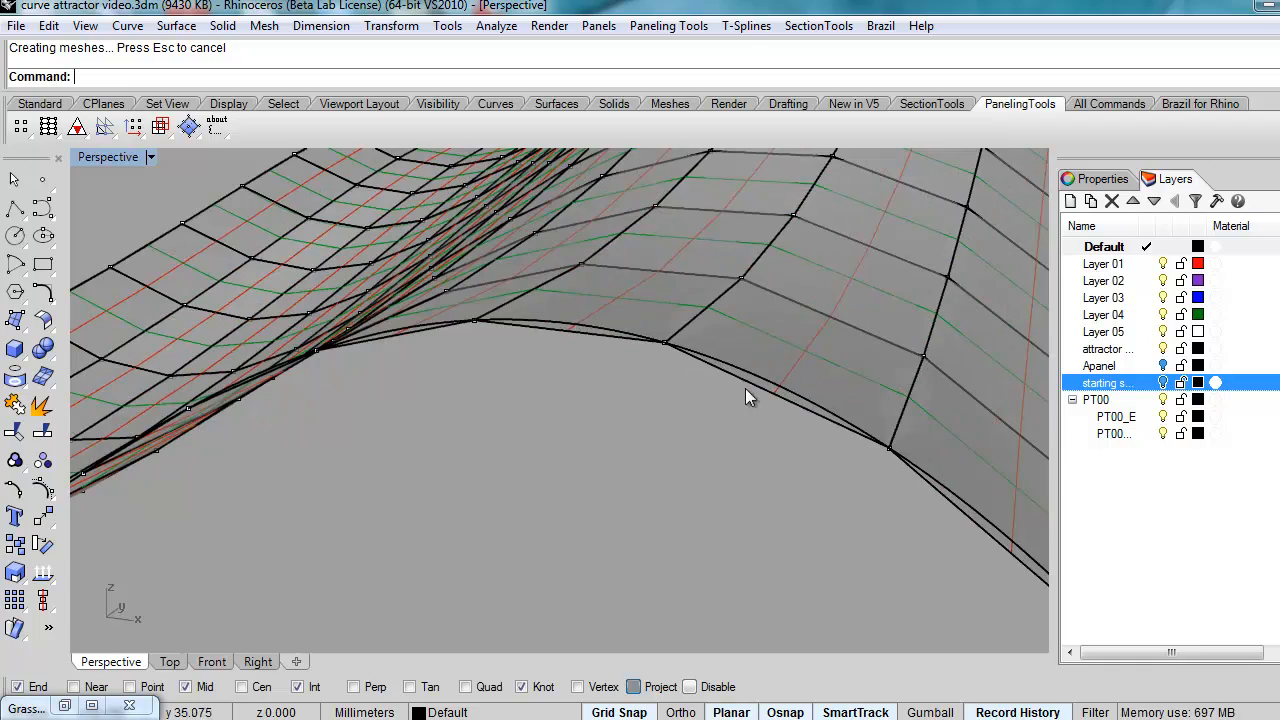
pyautogui.scroll(-5, 569, 350)
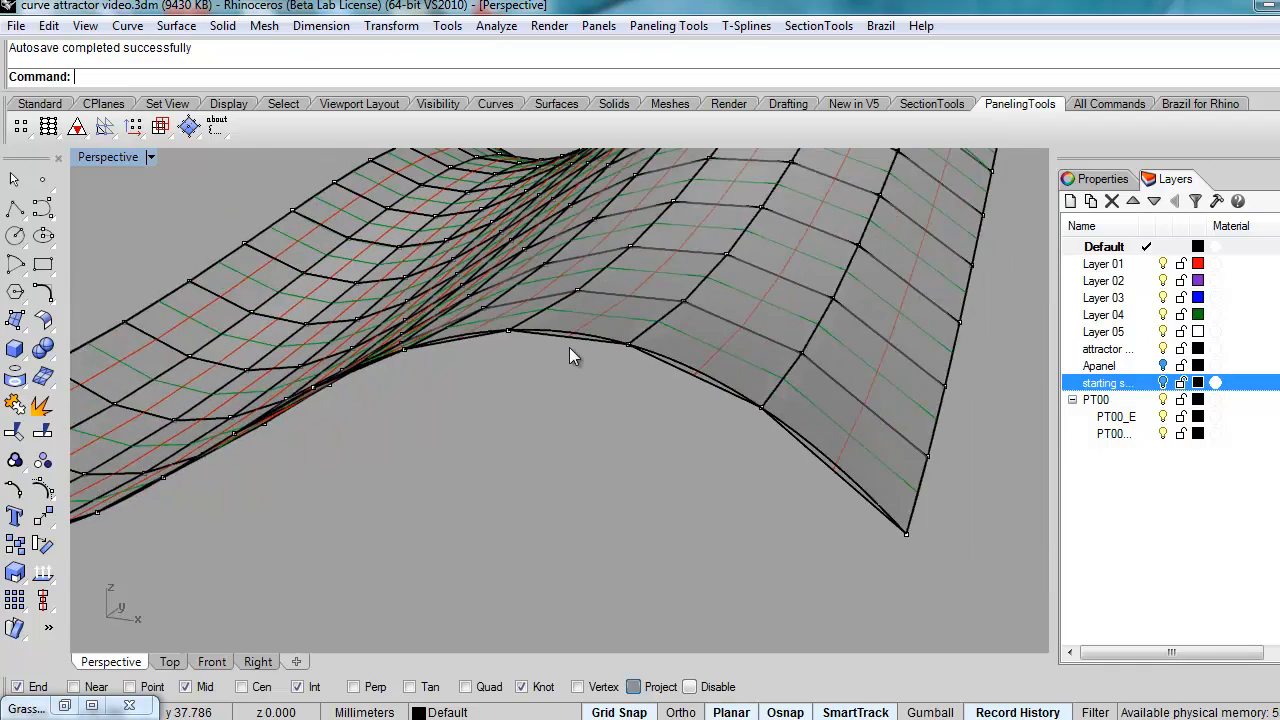
pyautogui.moveTo(734, 418); pyautogui.dragTo(668, 482, button='right')
pyautogui.scroll(-7, 493, 534)
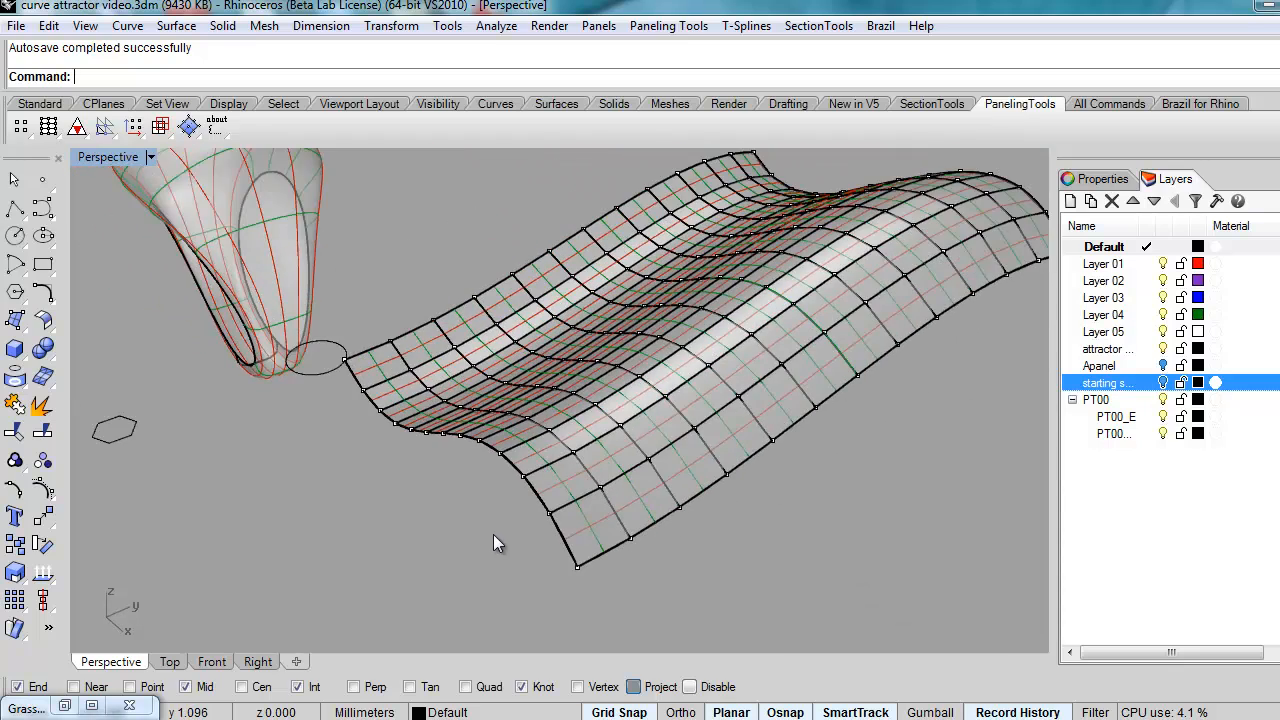
pyautogui.scroll(-2, 686, 438)
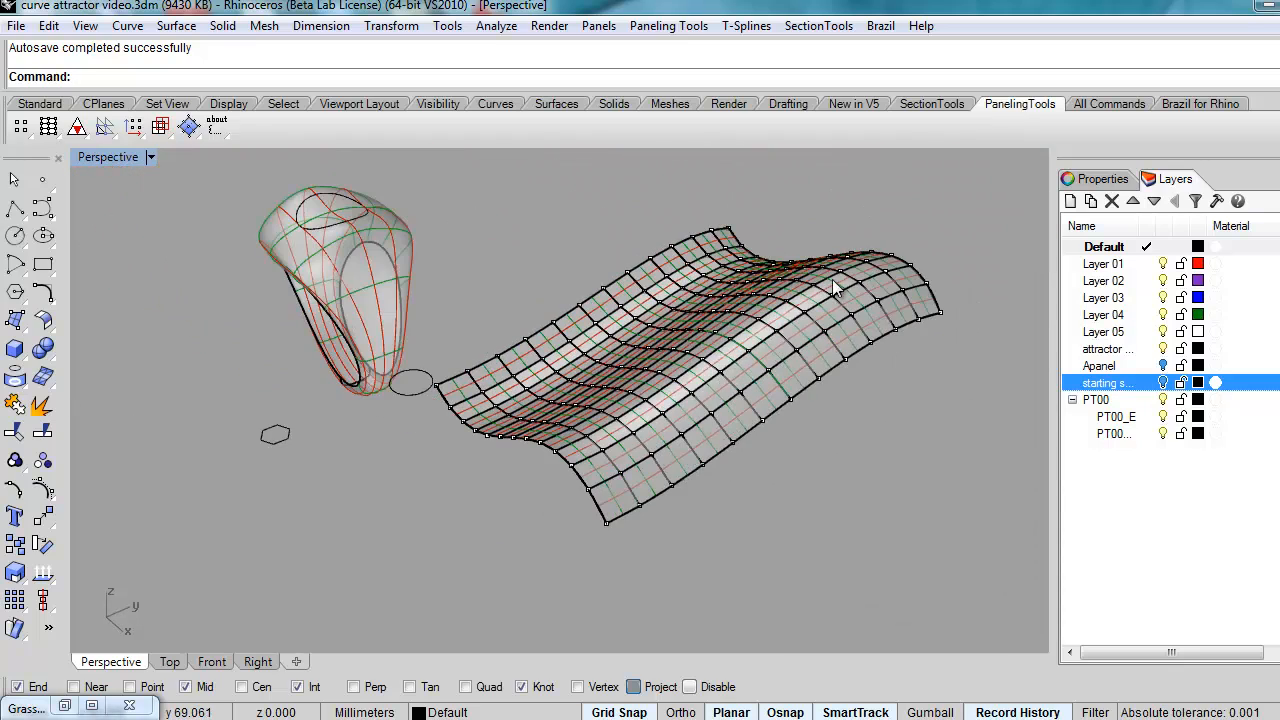
pyautogui.moveTo(655, 361); pyautogui.dragTo(657, 325, button='right')
pyautogui.scroll(2, 657, 325)
pyautogui.moveTo(691, 399); pyautogui.dragTo(660, 406, button='right')
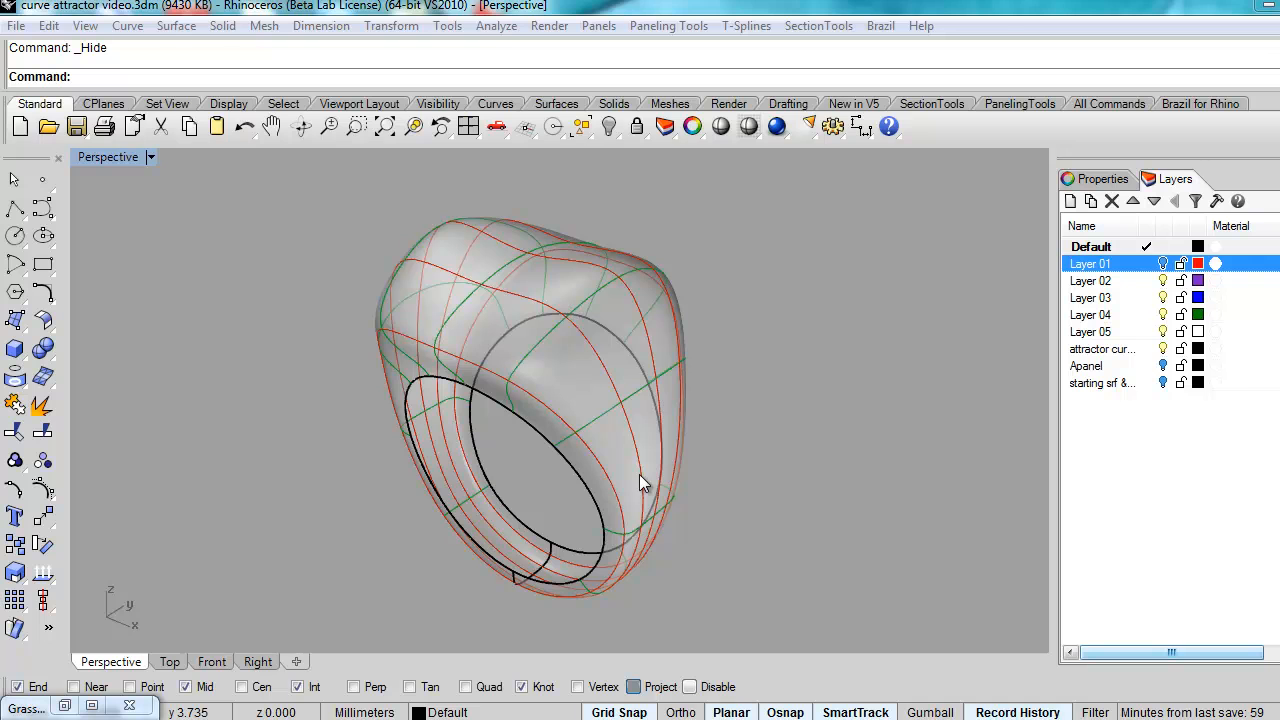
# Step: Select the ring surface and open its Object Description from the properties panel
pyautogui.moveTo(609, 477)
pyautogui.mouseDown(button='right')
pyautogui.moveTo(634, 449)
pyautogui.moveTo(630, 402)
pyautogui.moveTo(588, 495)
pyautogui.moveTo(598, 503)
pyautogui.moveTo(586, 474)
pyautogui.mouseUp(button='right')
pyautogui.click(640, 420)
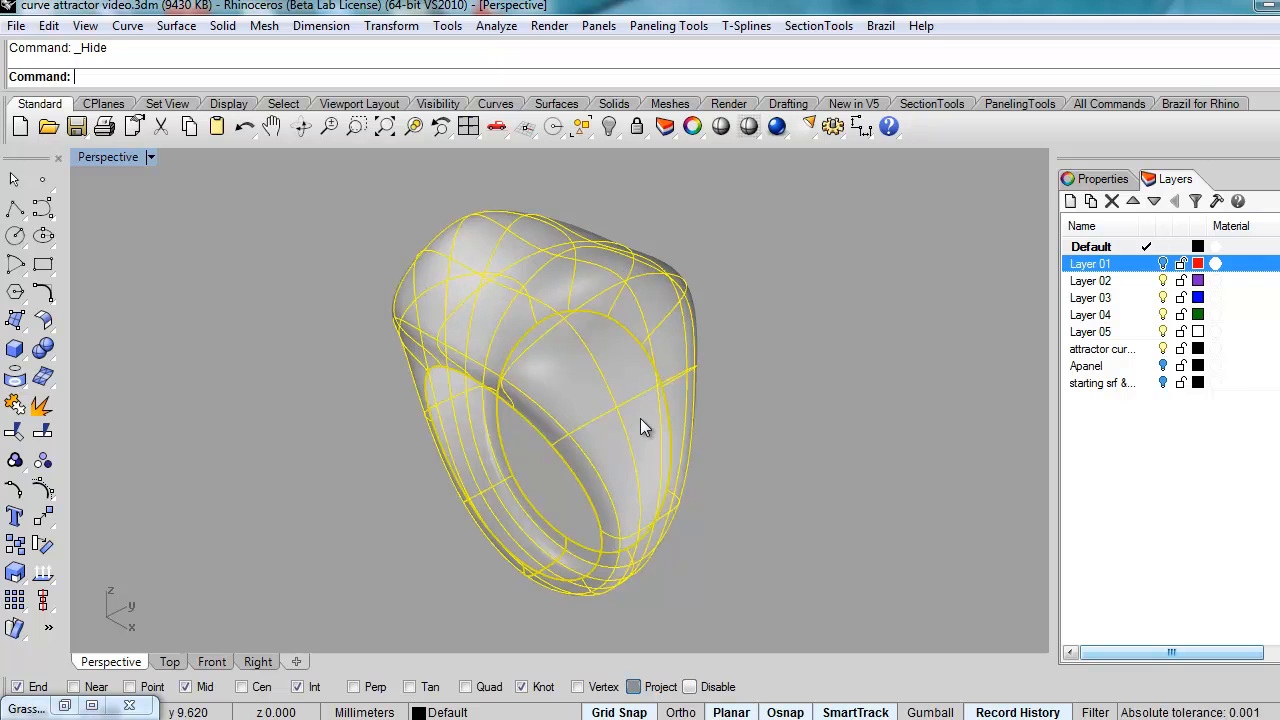
pyautogui.click(1100, 179)
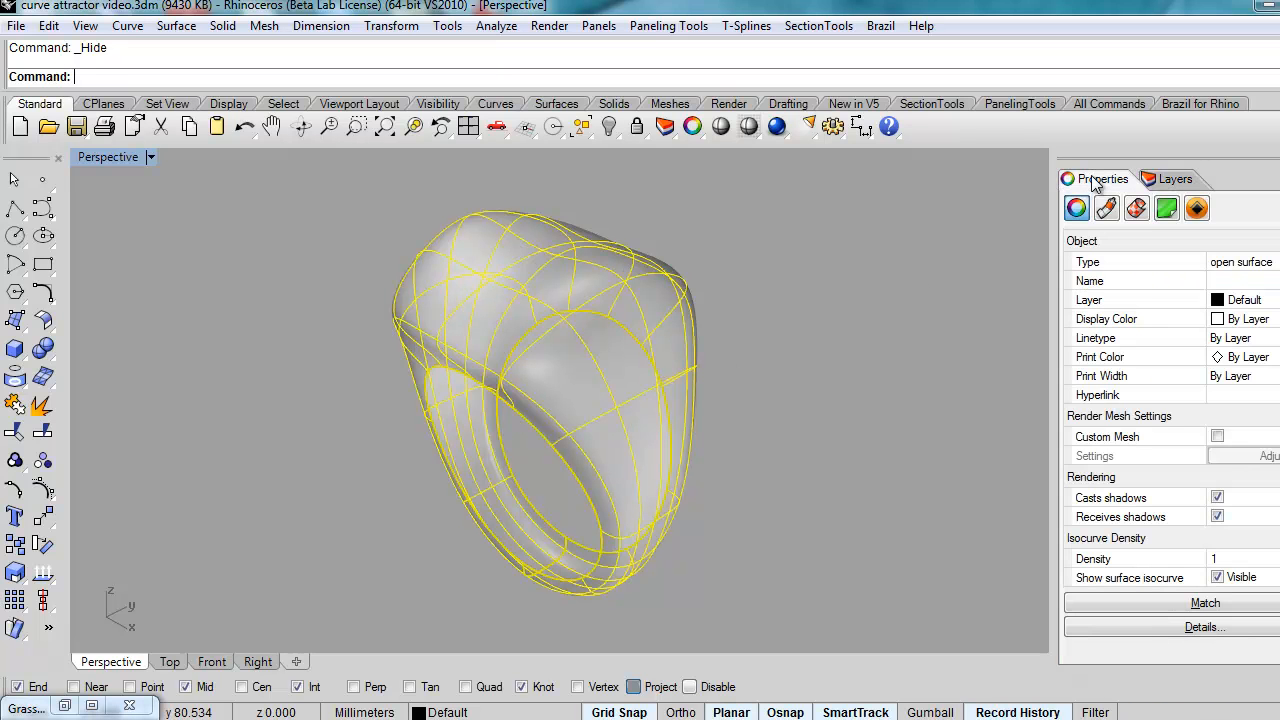
pyautogui.click(1216, 625)
# Step: Read the ring's periodic NURBS surface details, close the description, and deselect the ring
pyautogui.moveTo(888, 244); pyautogui.dragTo(836, 172)
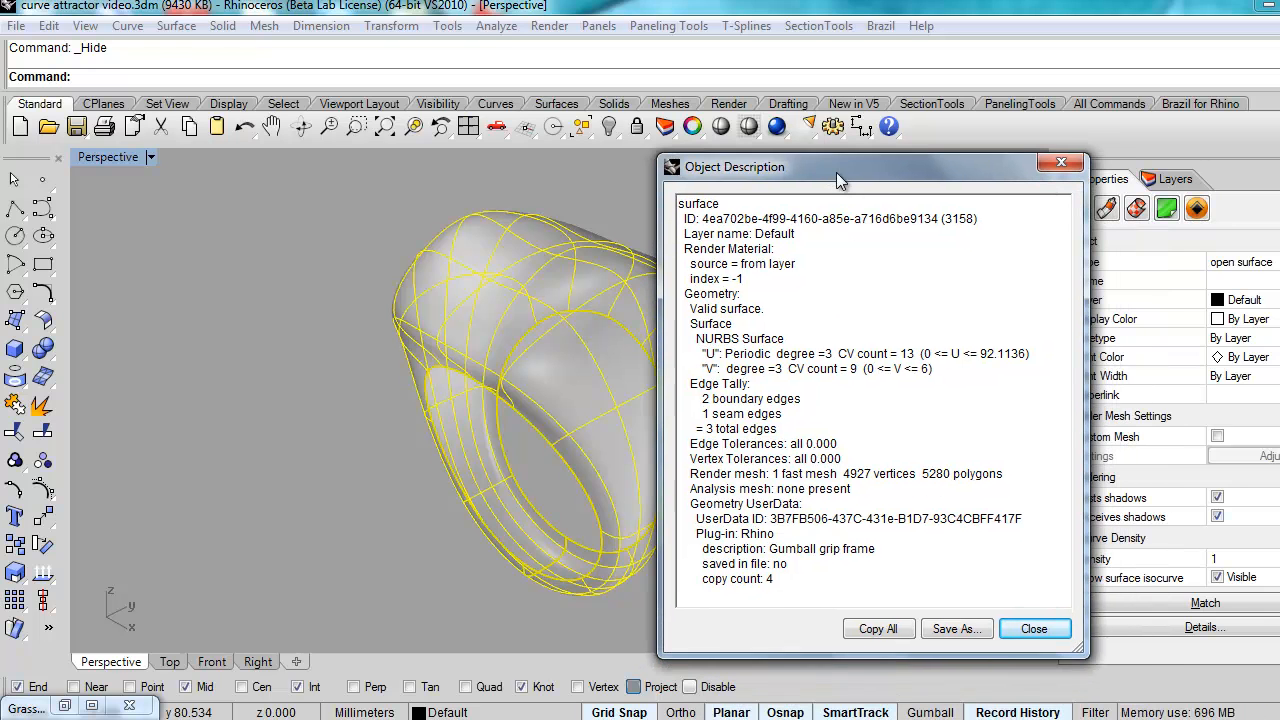
pyautogui.moveTo(689, 306); pyautogui.dragTo(790, 337)
pyautogui.click(851, 288)
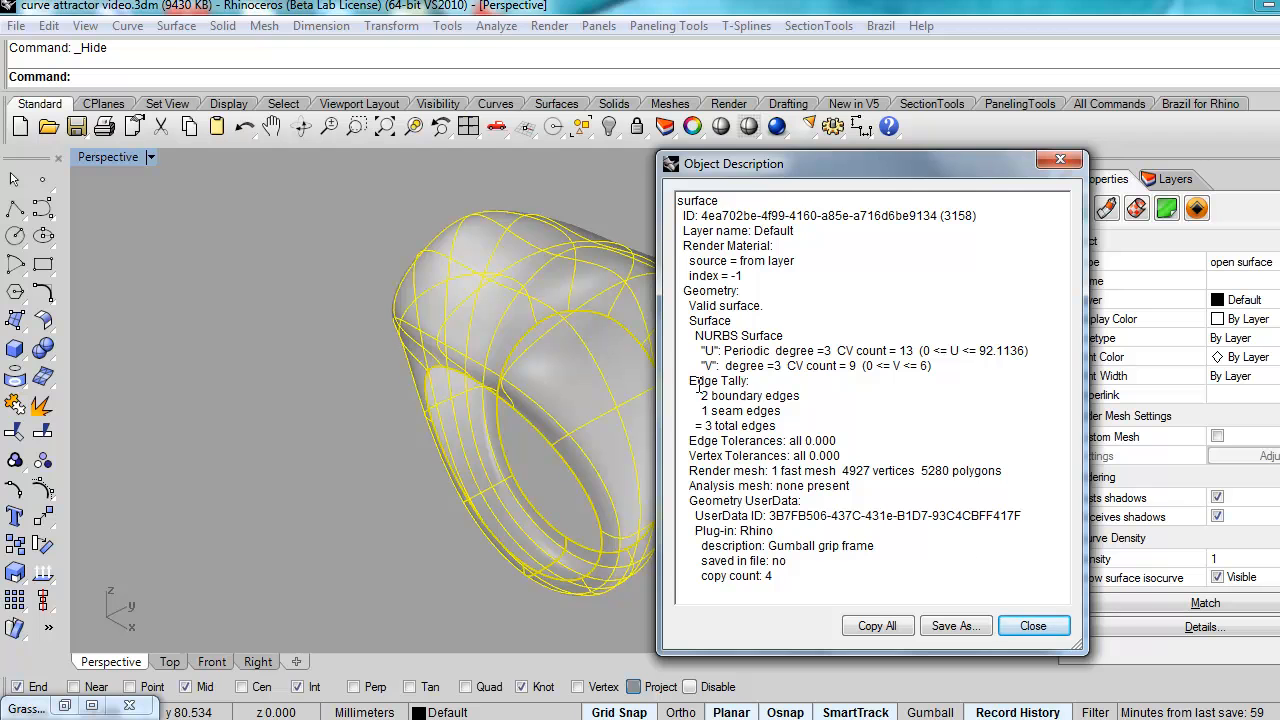
pyautogui.click(1033, 625)
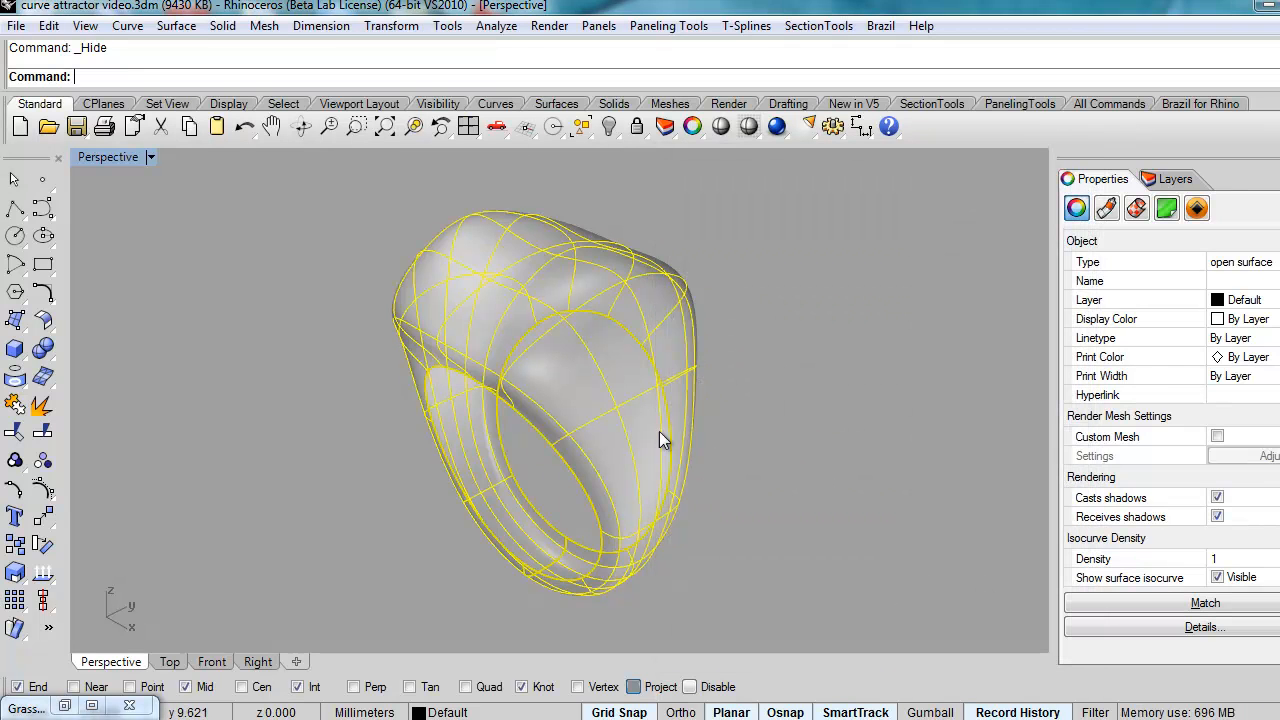
pyautogui.click(740, 447)
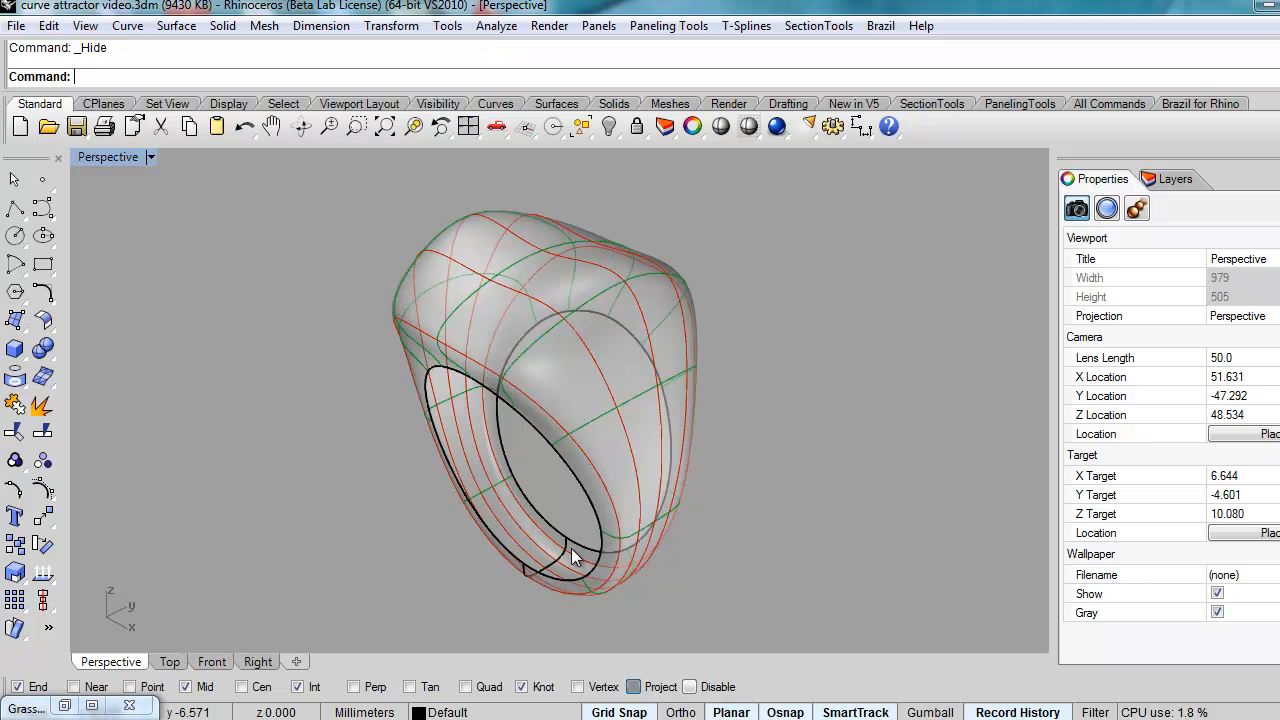
# Step: Zoom and orbit the Perspective viewport to inspect the ring up close
pyautogui.scroll(5, 548, 566)
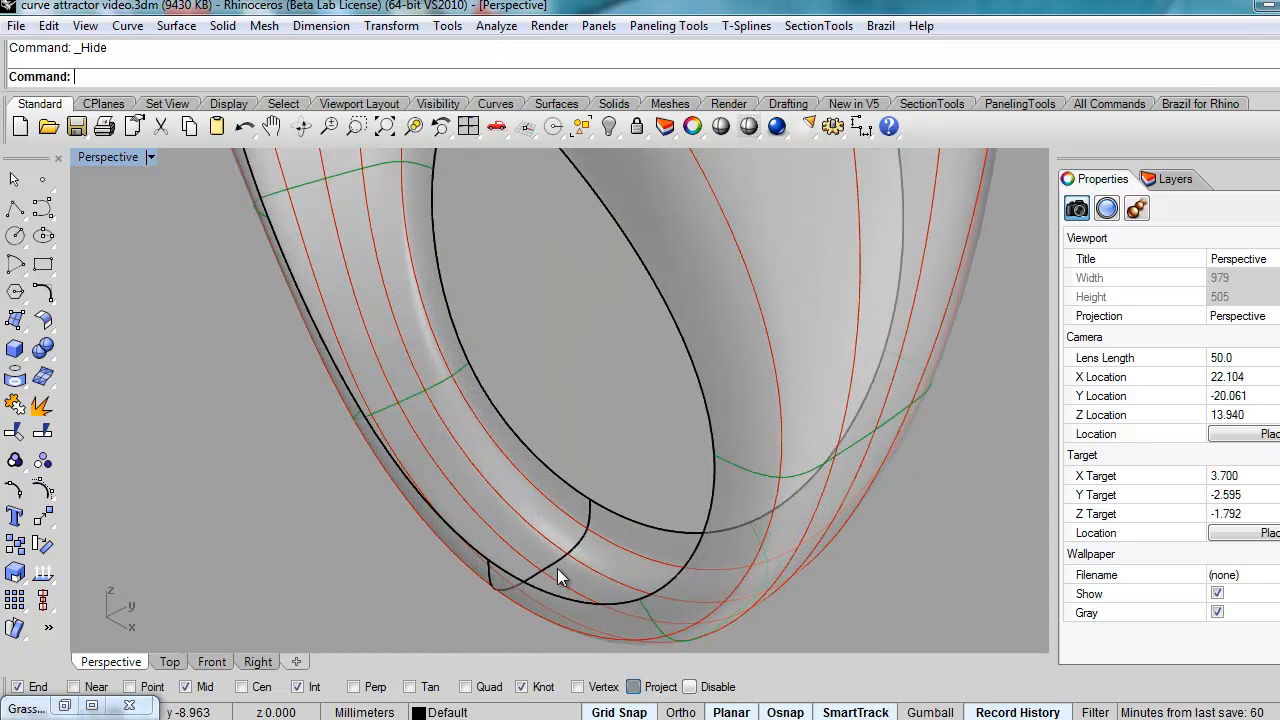
pyautogui.scroll(-5, 579, 501)
pyautogui.scroll(-4, 579, 501)
pyautogui.moveTo(579, 501); pyautogui.dragTo(594, 512, button='right')
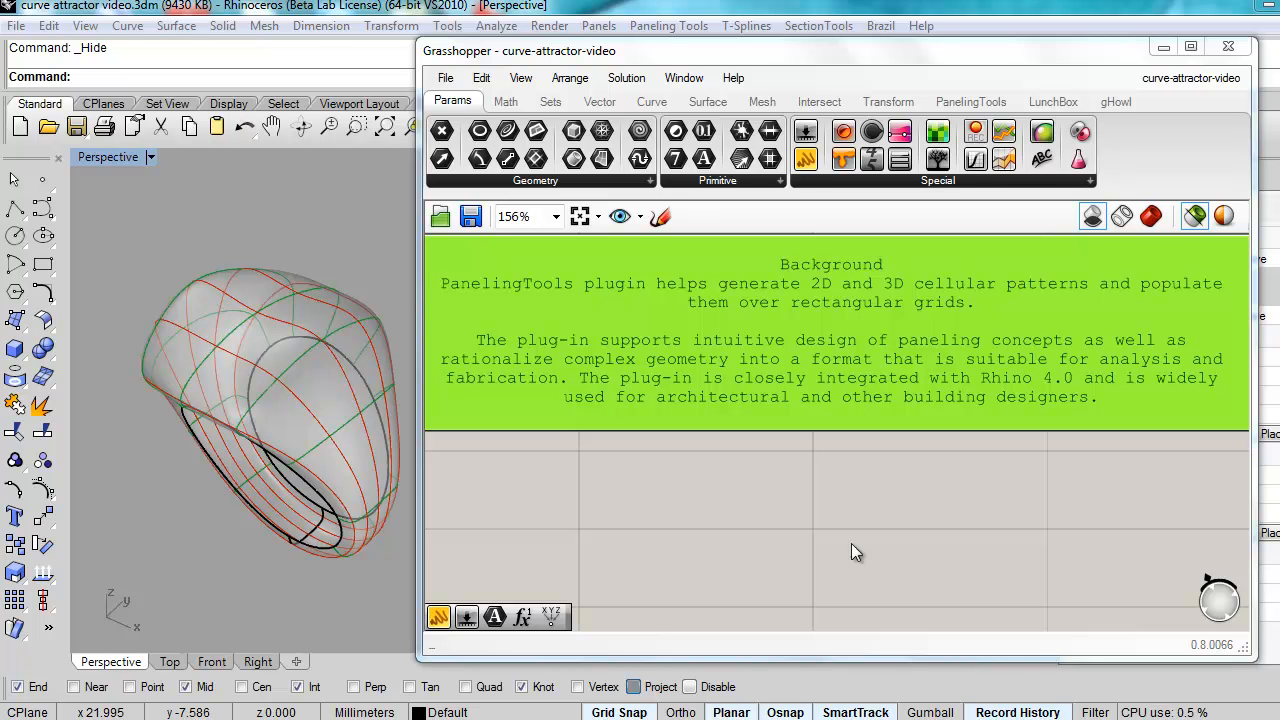
# Step: Browse the Curve, Grid, Grid Attractors, Grid Utility, Panel2D and Panel3D groups, then pan to empty canvas
pyautogui.click(968, 103)
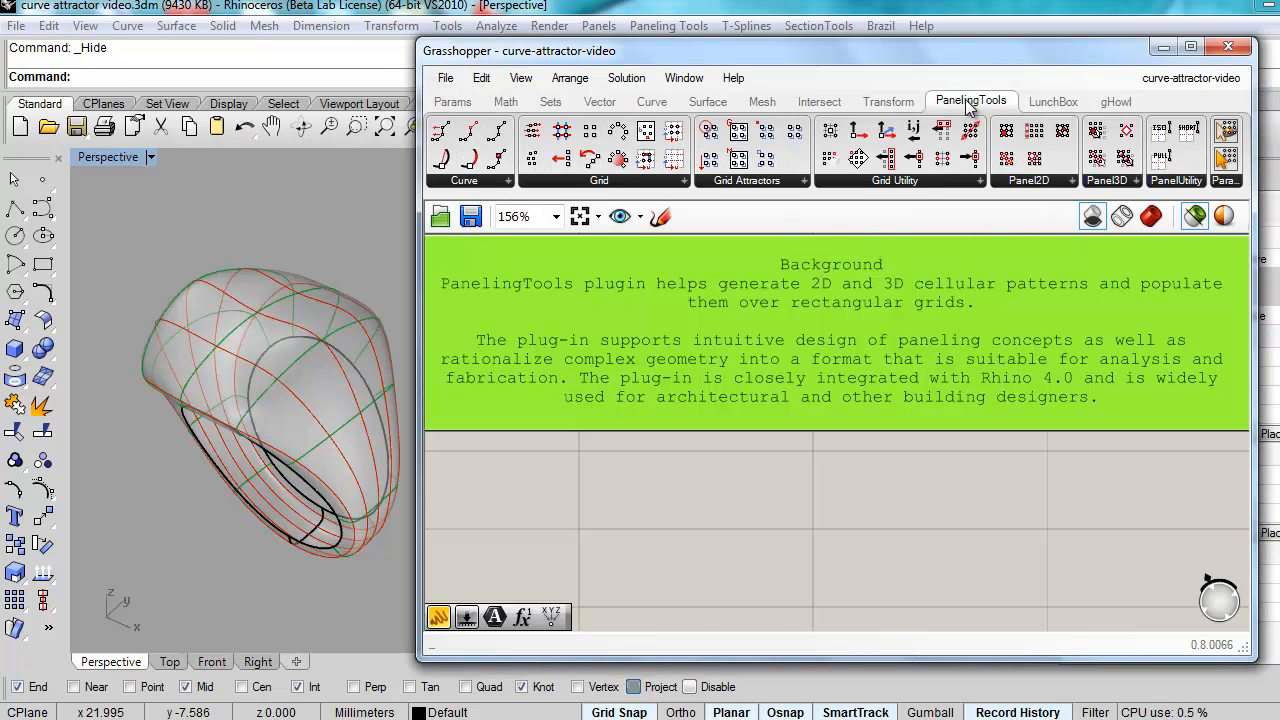
pyautogui.click(468, 182)
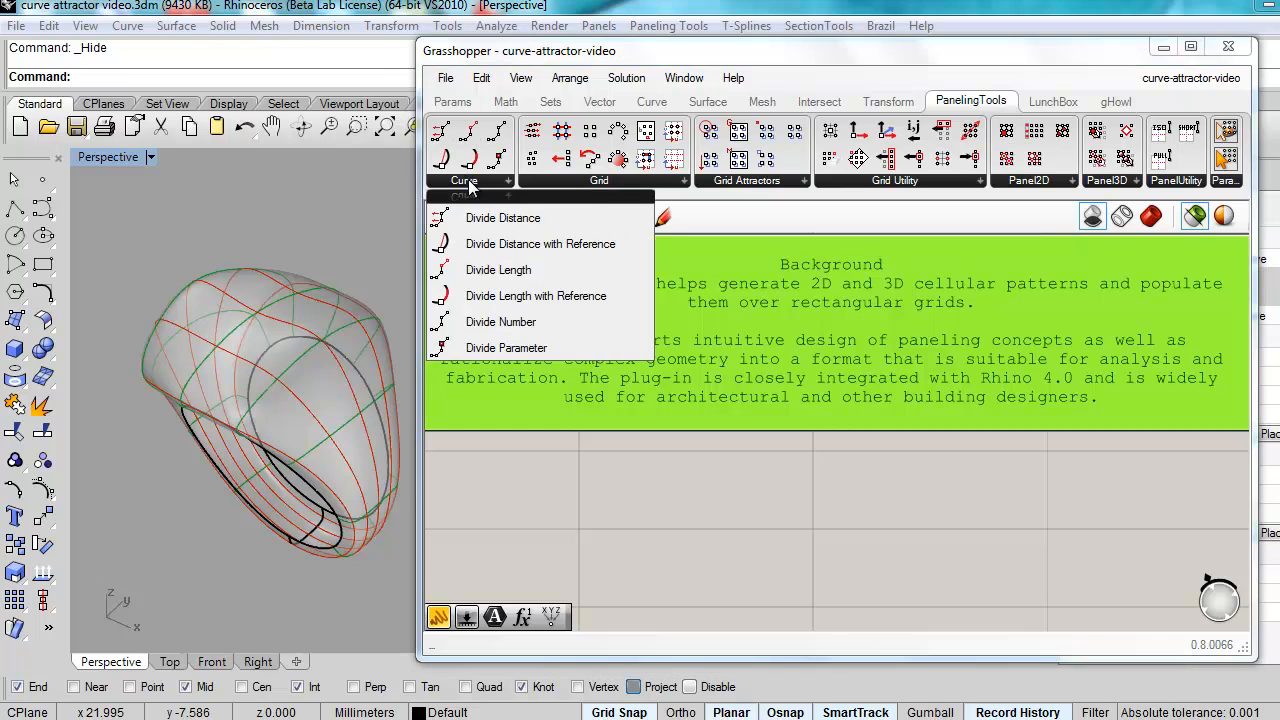
pyautogui.click(600, 181)
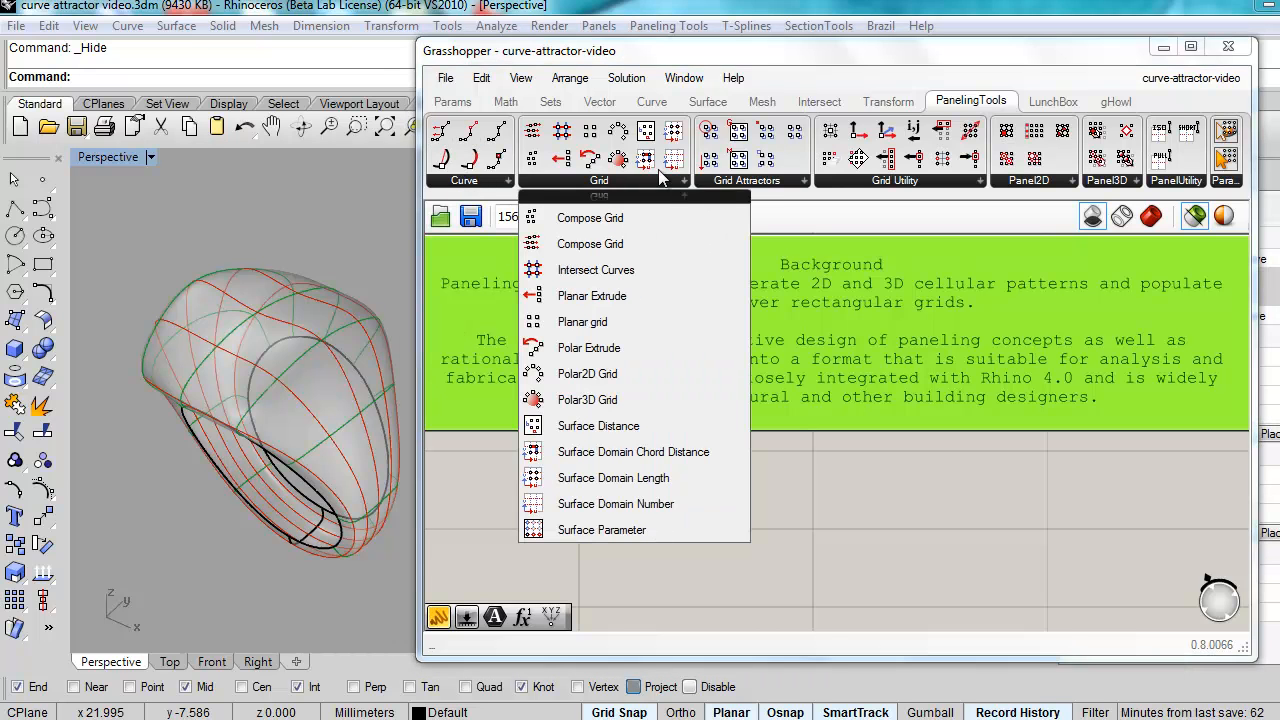
pyautogui.click(752, 182)
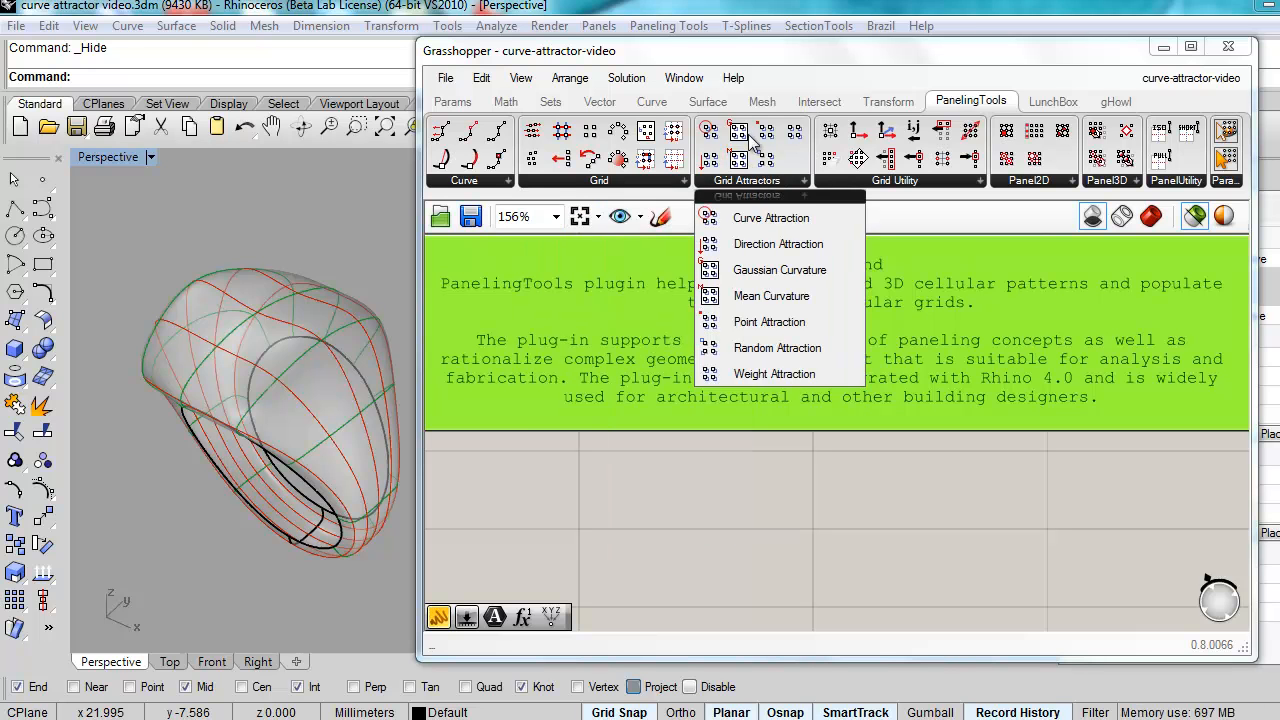
pyautogui.click(906, 183)
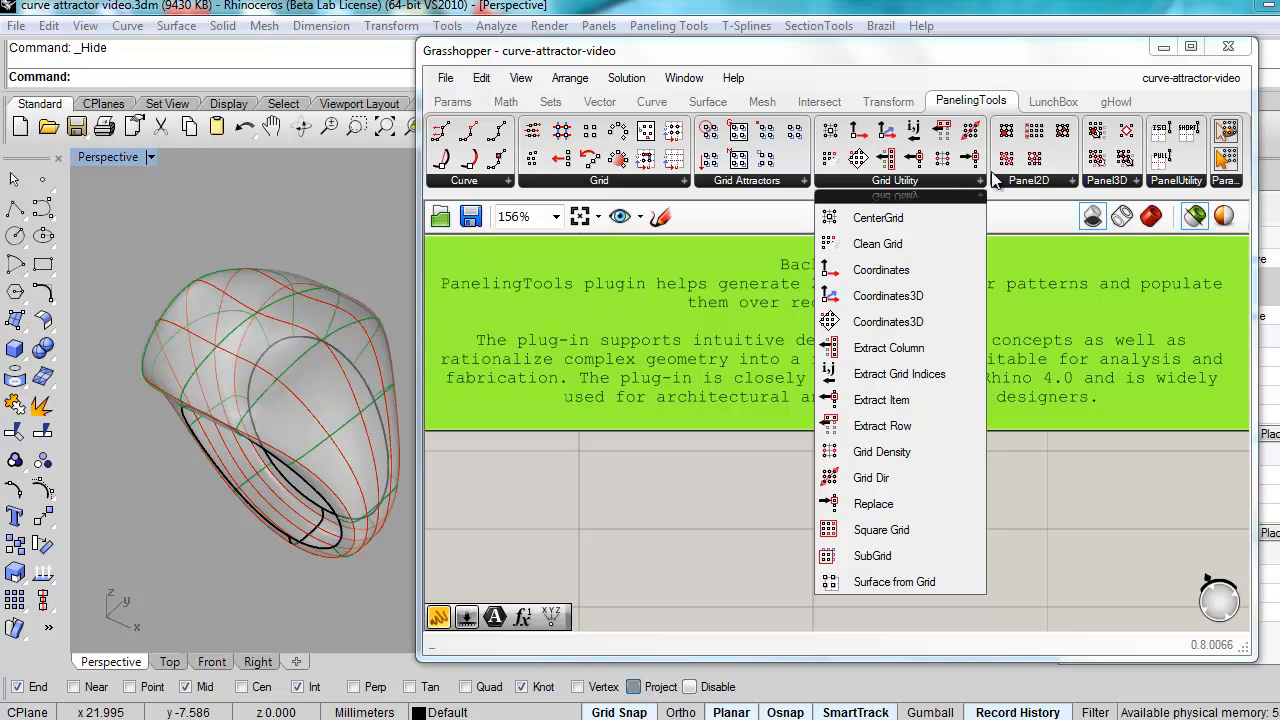
pyautogui.click(1029, 182)
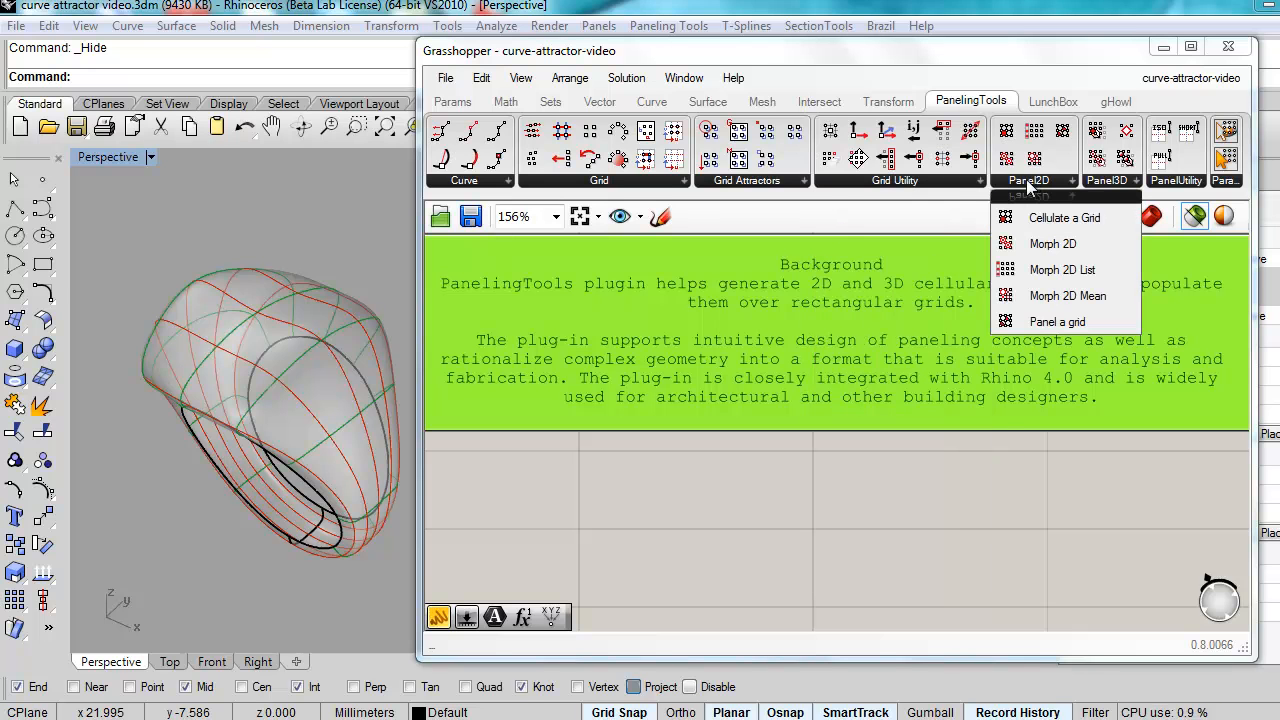
pyautogui.click(1106, 182)
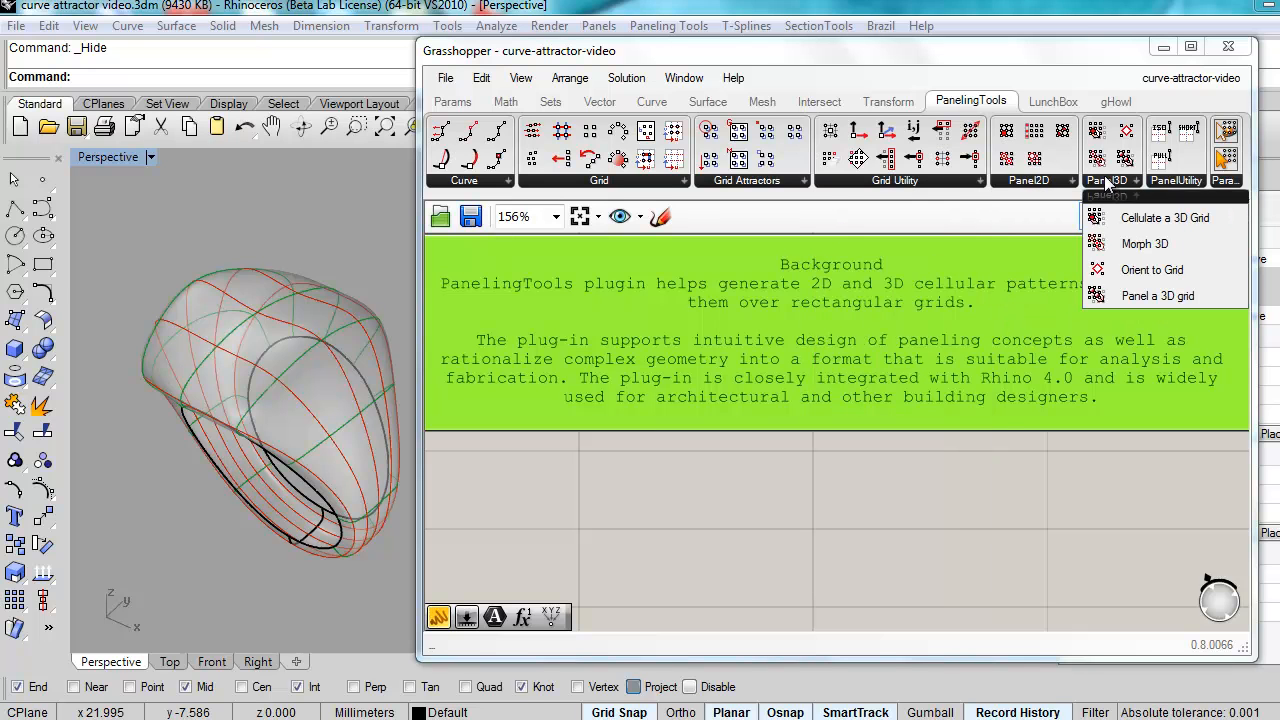
pyautogui.scroll(-1, 800, 545)
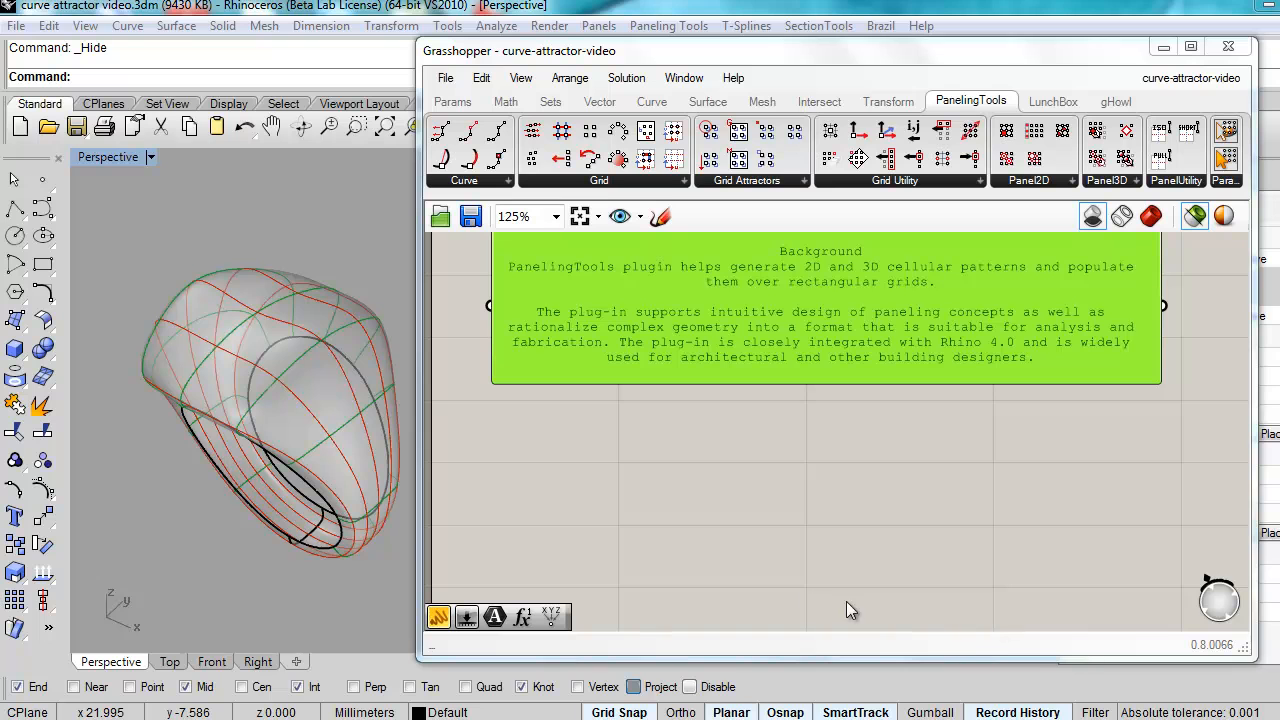
pyautogui.moveTo(697, 577); pyautogui.dragTo(688, 411, button='right')
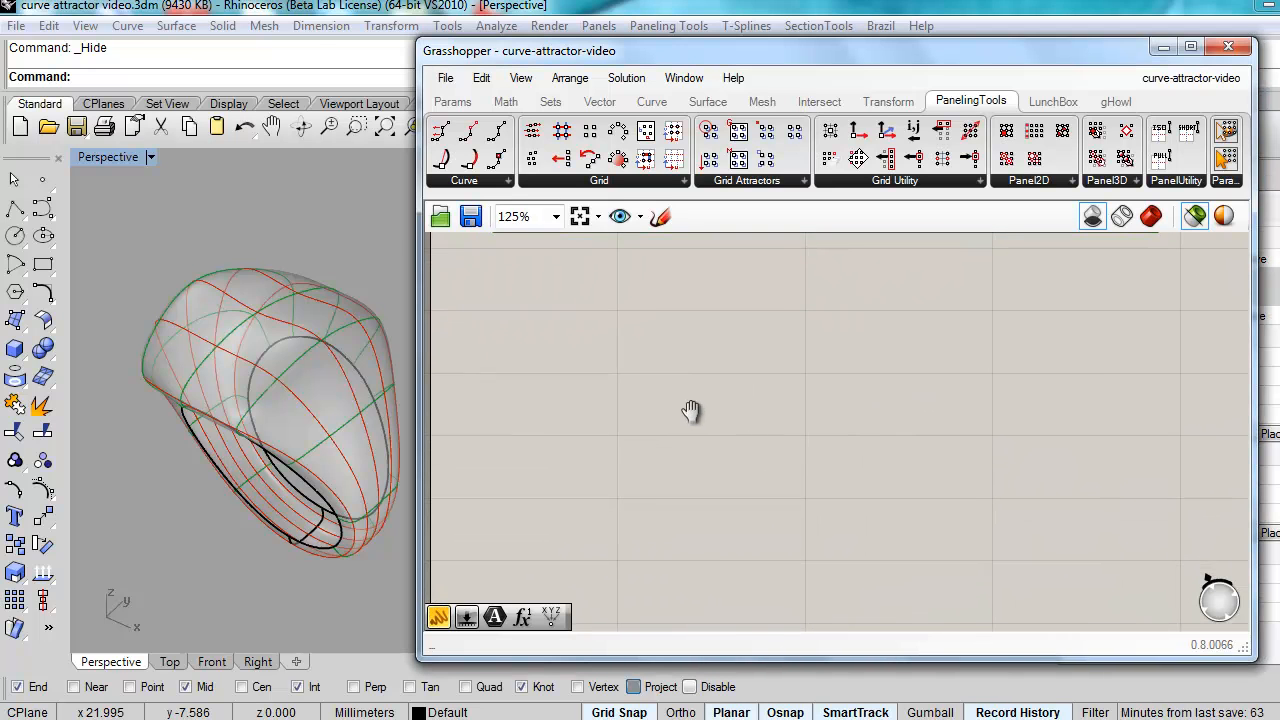
# Step: Place a Srf parameter from Params > Geometry and assign the ring via Set one Surface
pyautogui.click(452, 102)
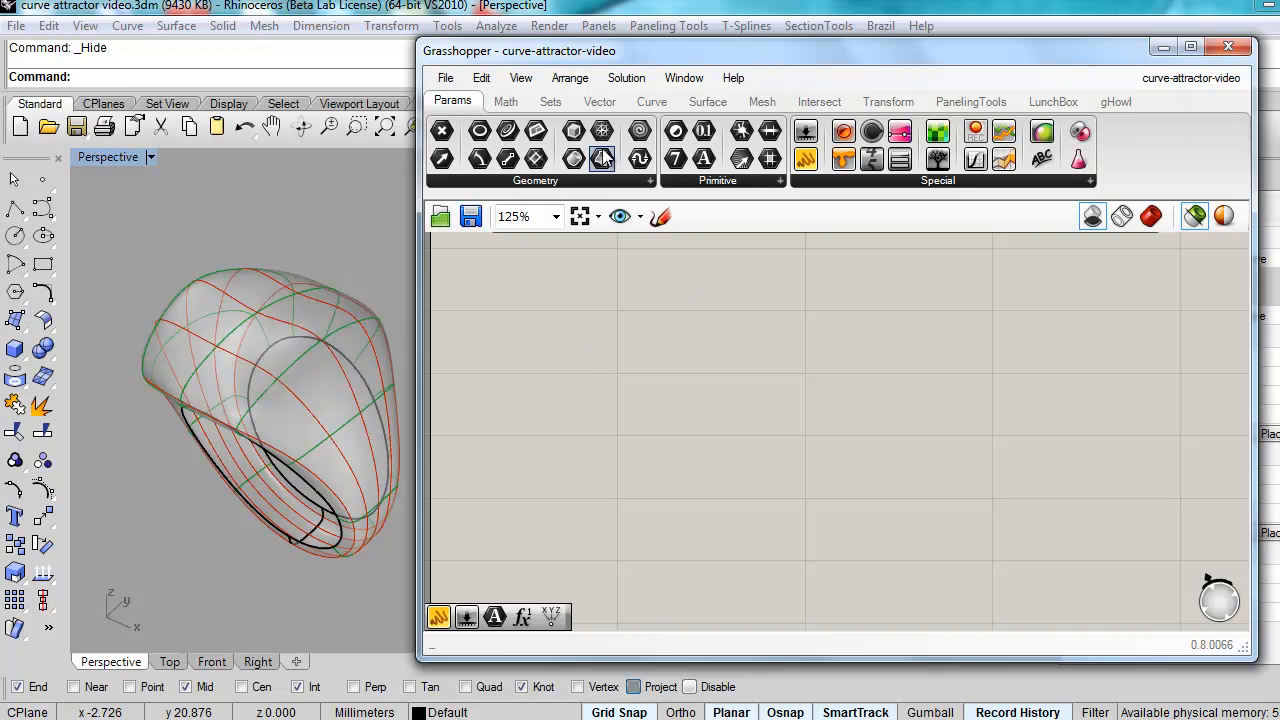
pyautogui.moveTo(603, 158); pyautogui.dragTo(562, 350)
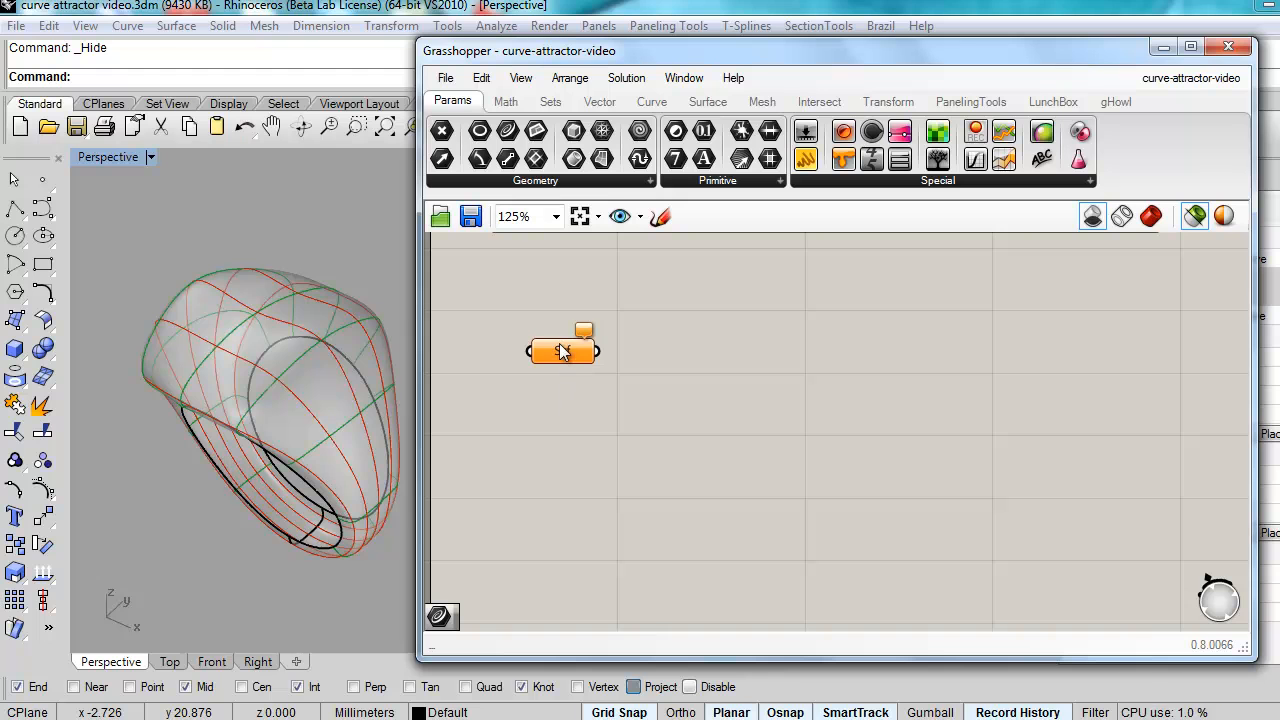
pyautogui.click(348, 381)
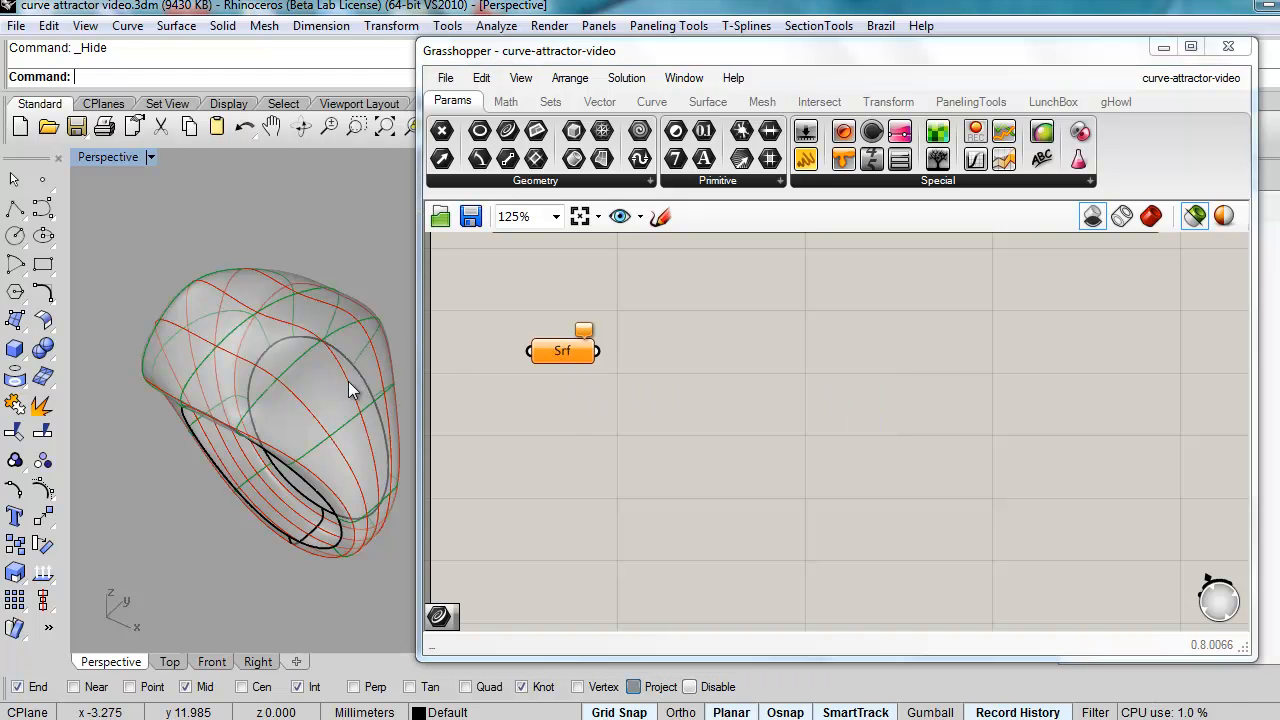
pyautogui.rightClick(540, 352)
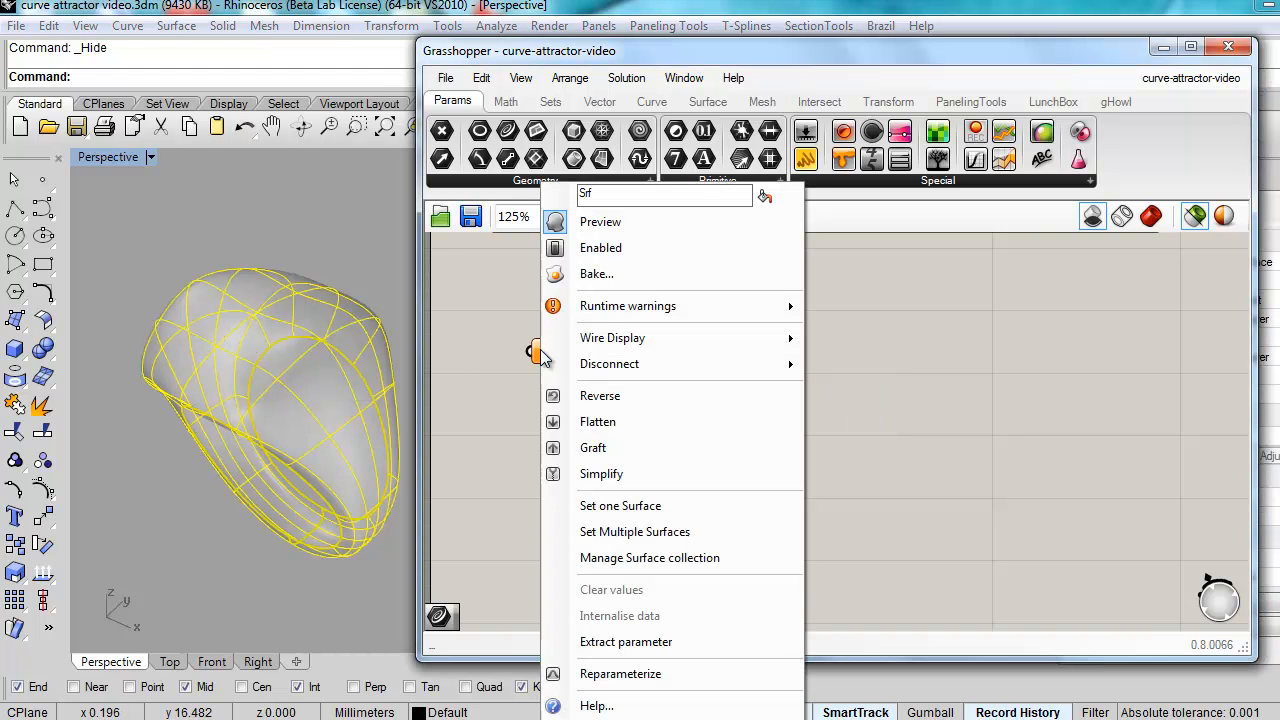
pyautogui.click(625, 505)
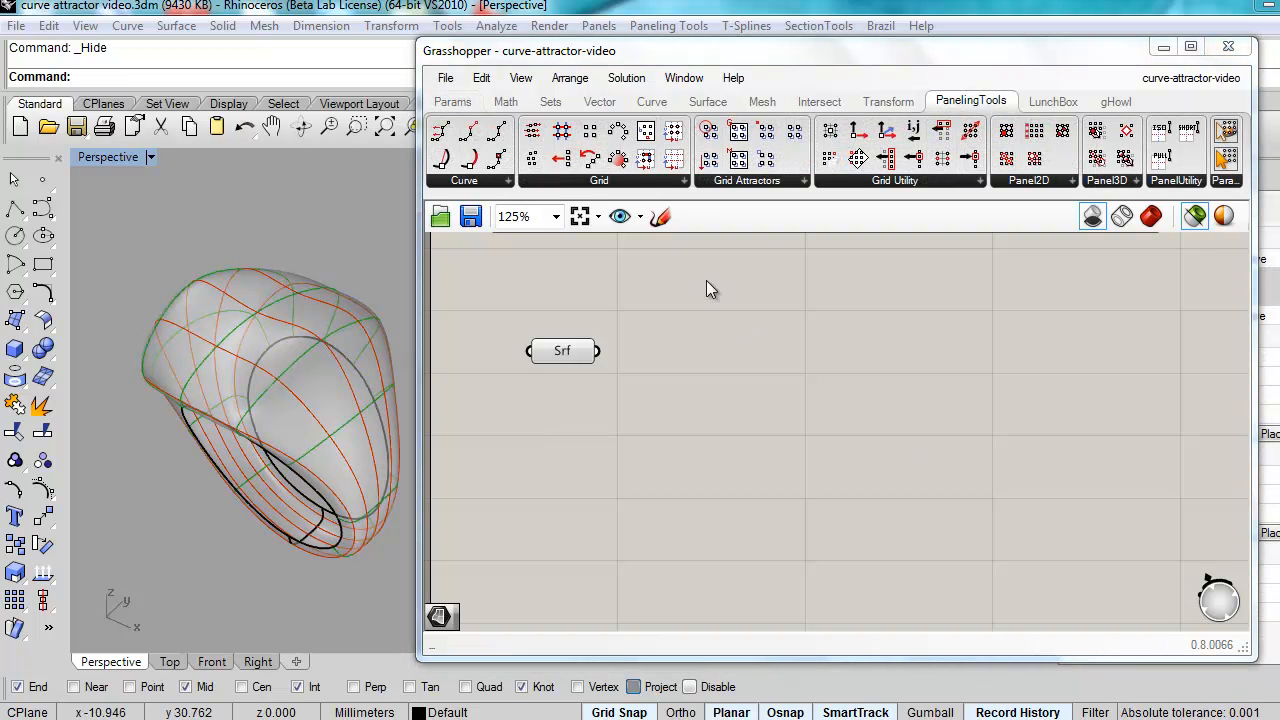
# Step: Place a ptSrfParam component beside the Srf parameter and minimize Grasshopper
pyautogui.click(618, 182)
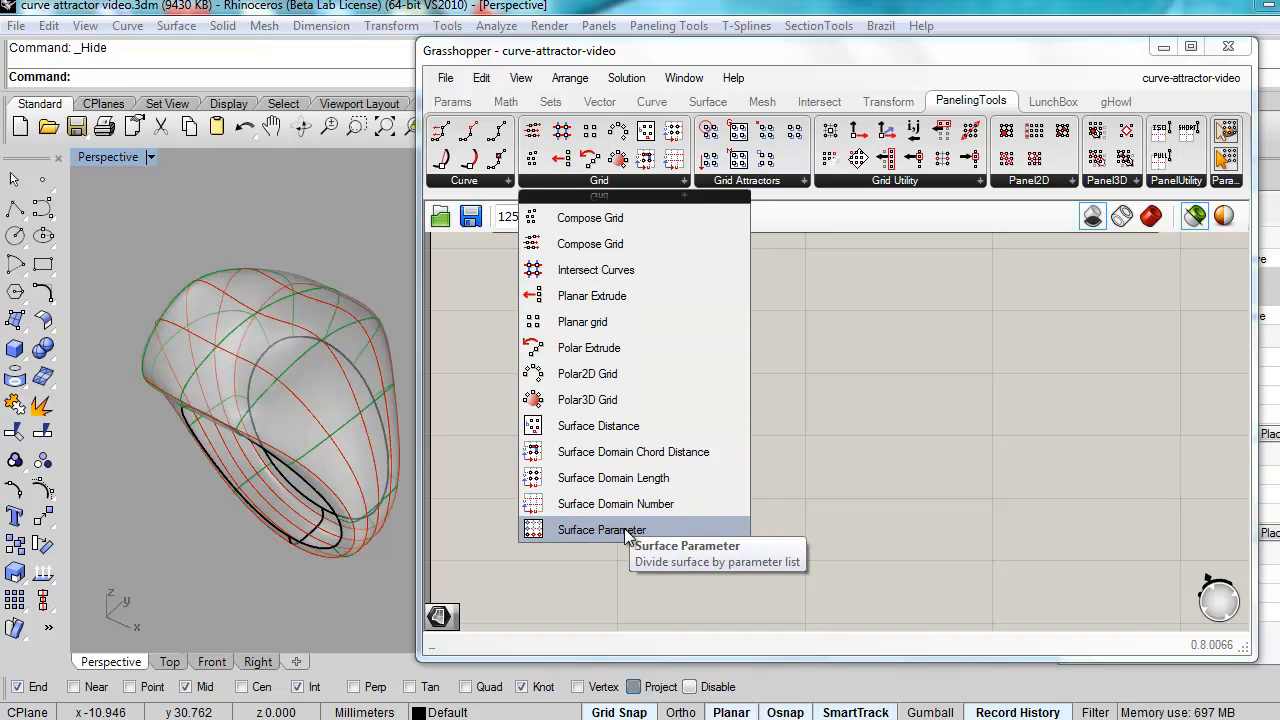
pyautogui.moveTo(619, 530); pyautogui.dragTo(712, 380)
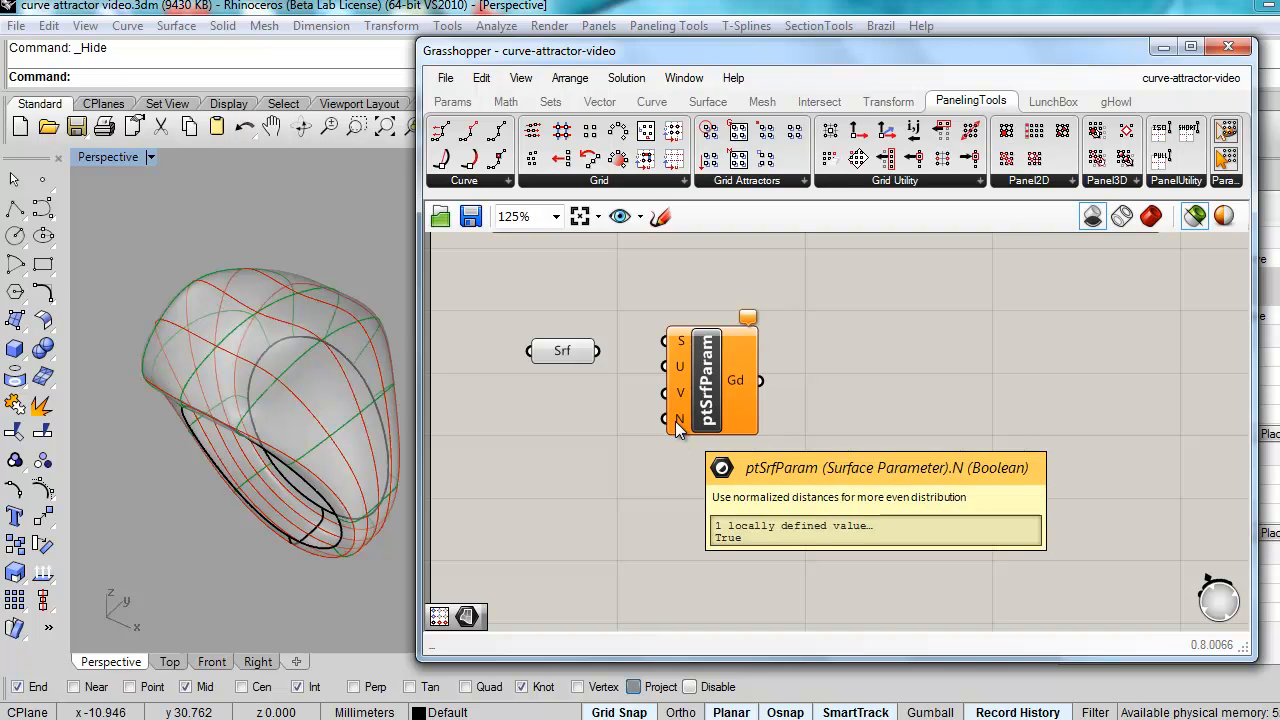
pyautogui.moveTo(707, 382); pyautogui.dragTo(707, 397)
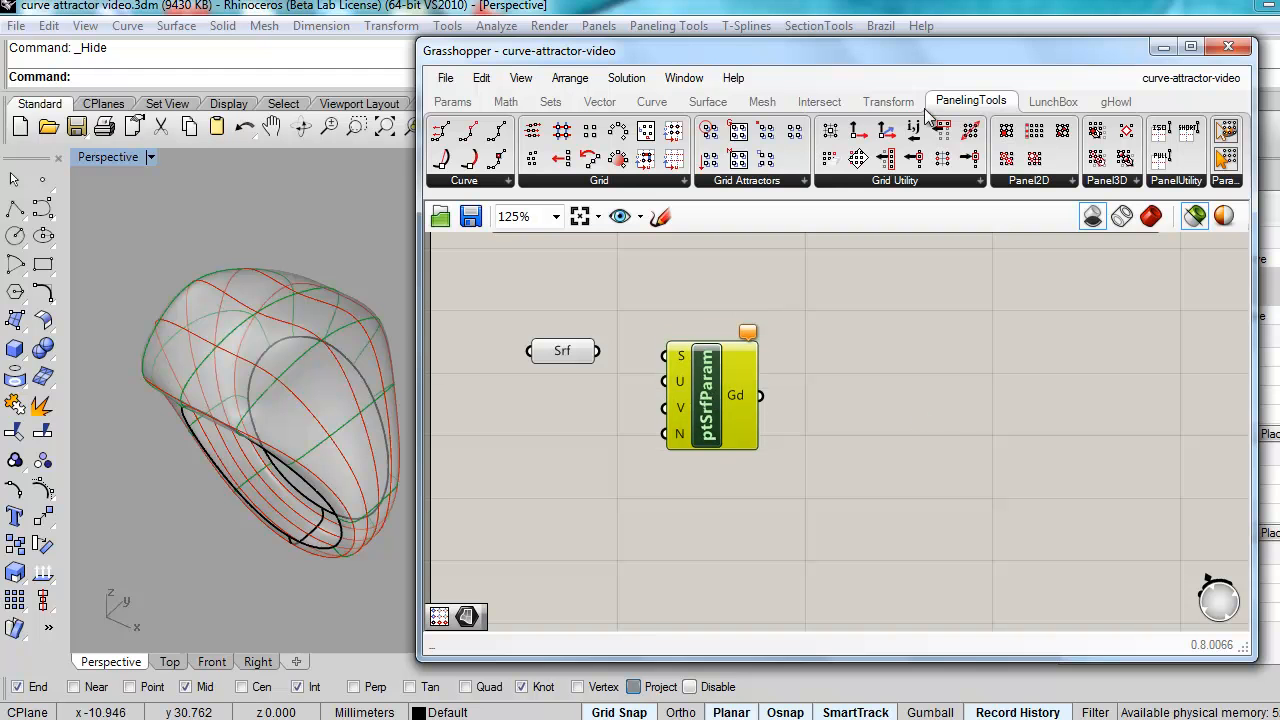
pyautogui.click(1162, 48)
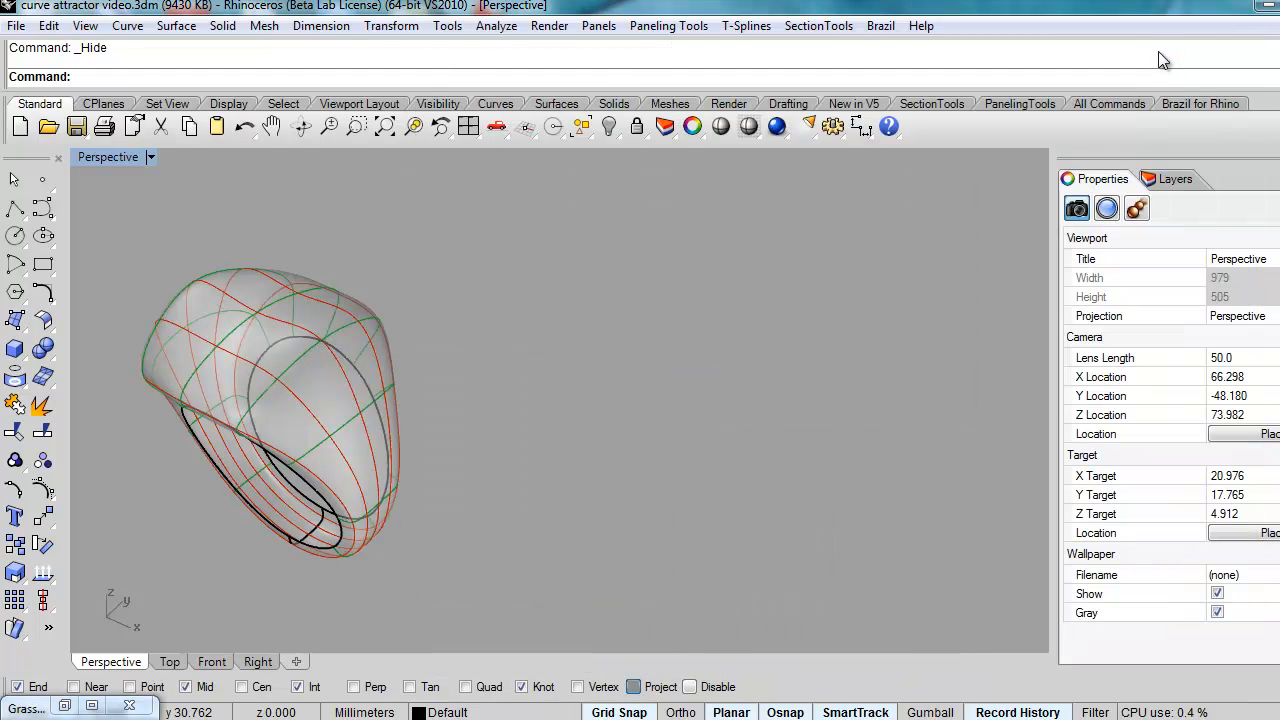
# Step: Check the ring's object description (U domain 0–92.1136, V domain 0–6), then restore Grasshopper
pyautogui.click(352, 405)
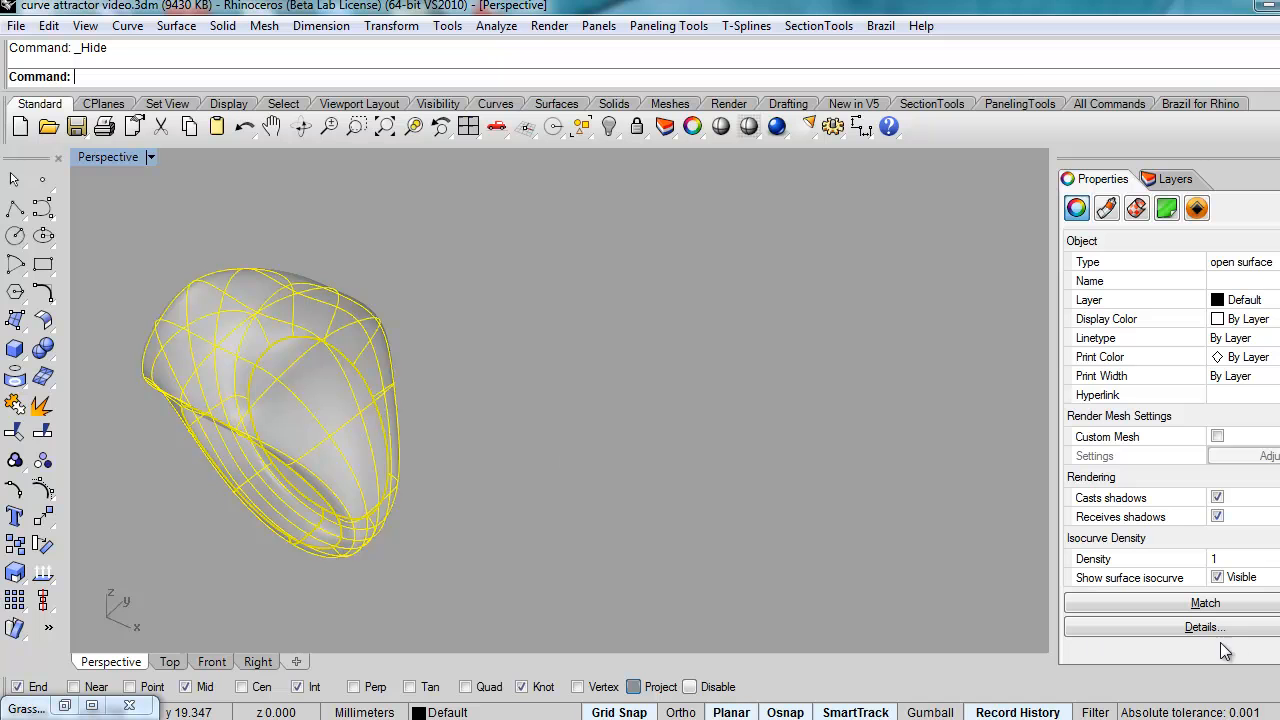
pyautogui.click(1183, 627)
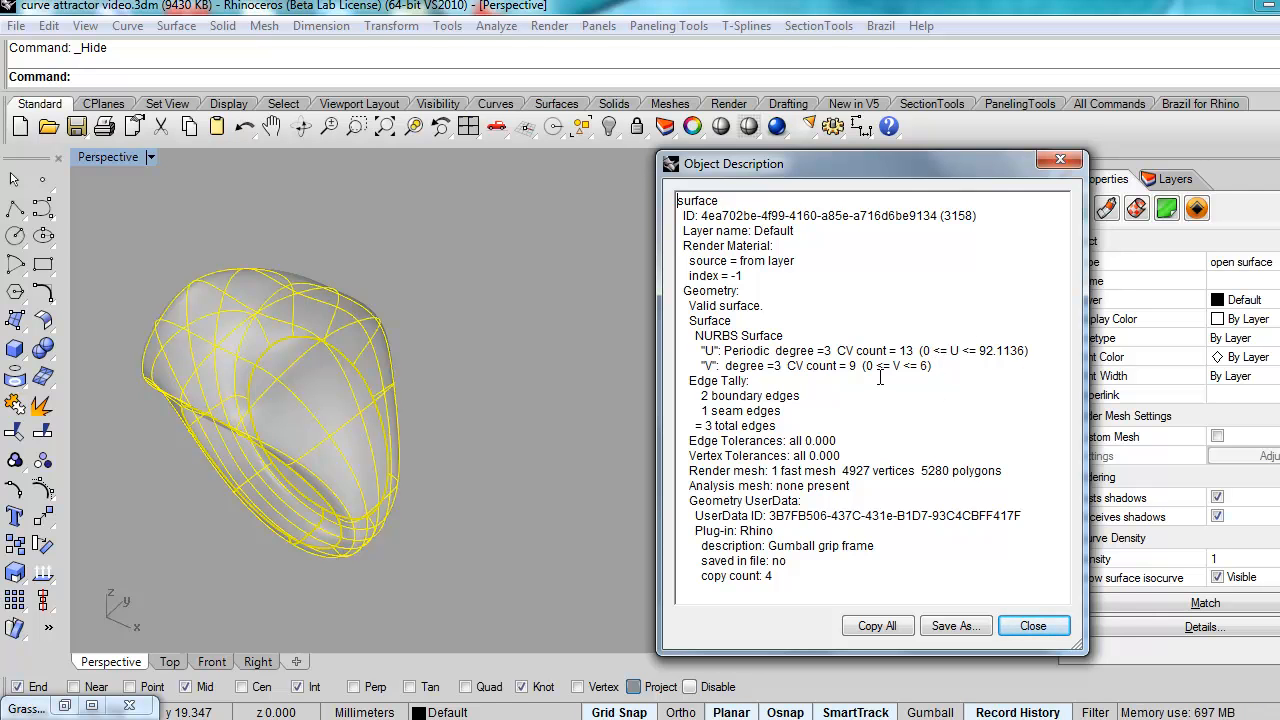
pyautogui.click(1034, 626)
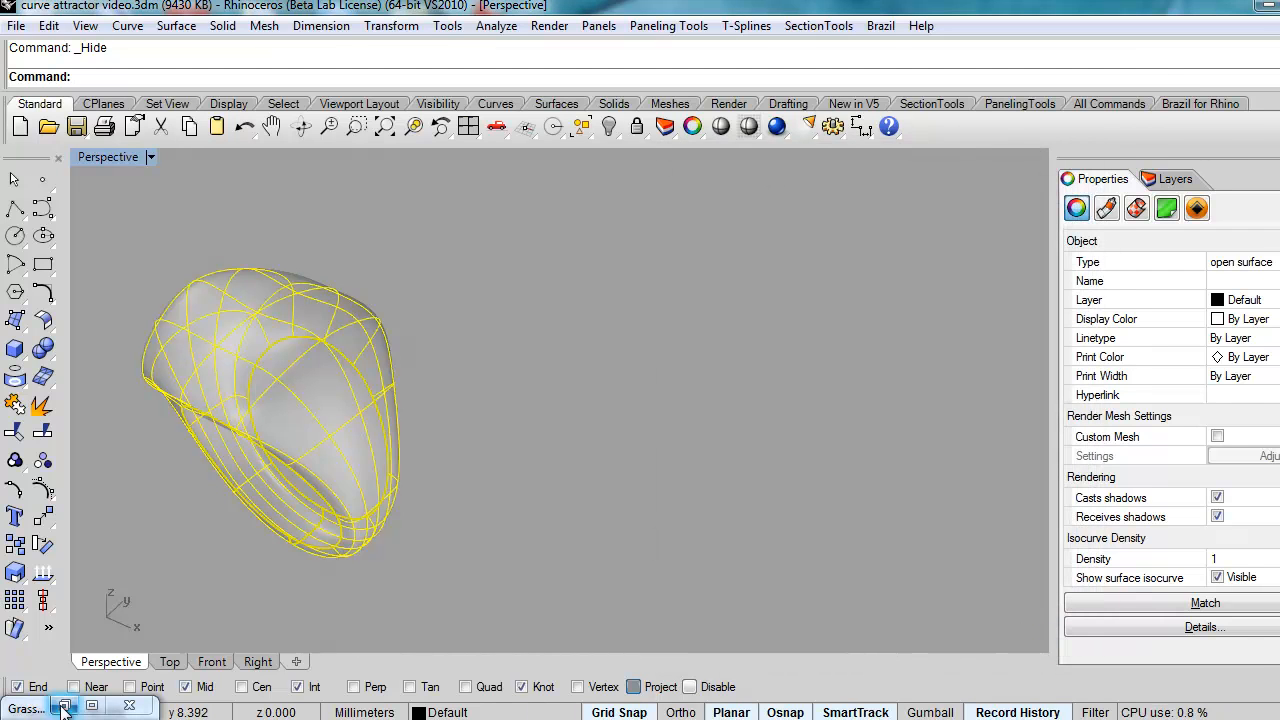
pyautogui.click(63, 707)
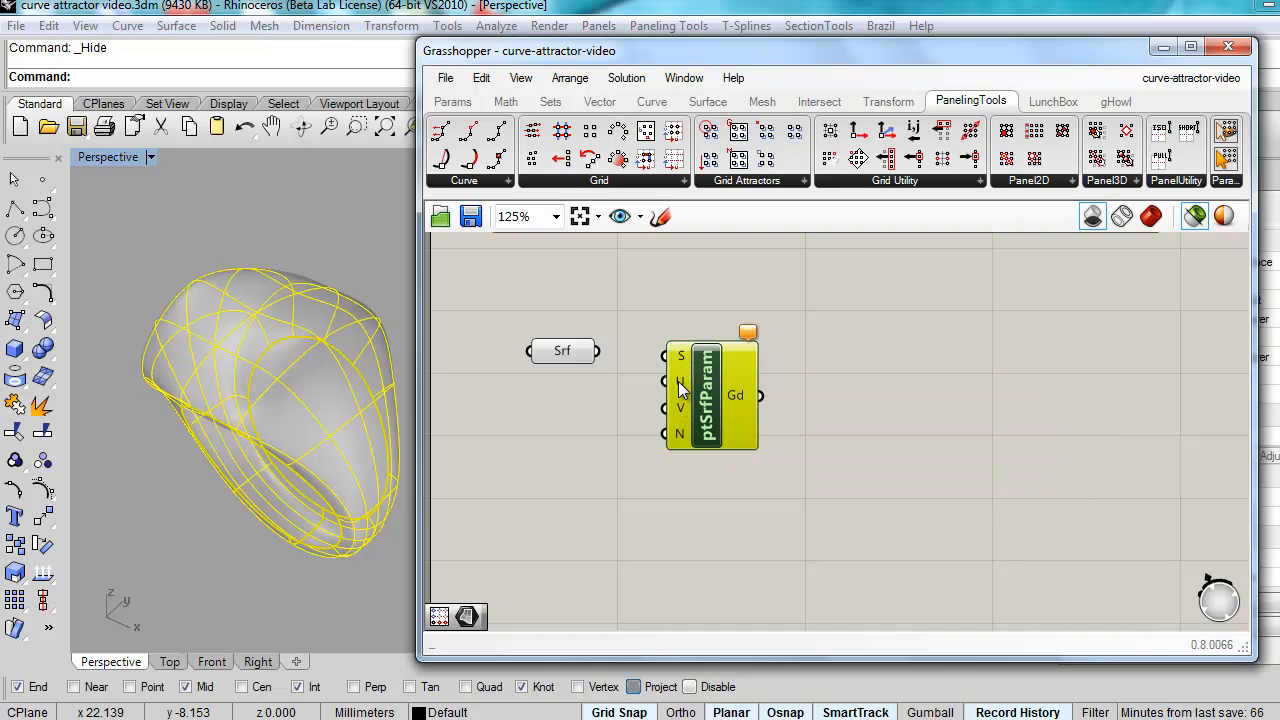
# Step: Wire the Srf parameter into ptSrfParam's S input and set that input to Reparameterize
pyautogui.moveTo(681, 390)
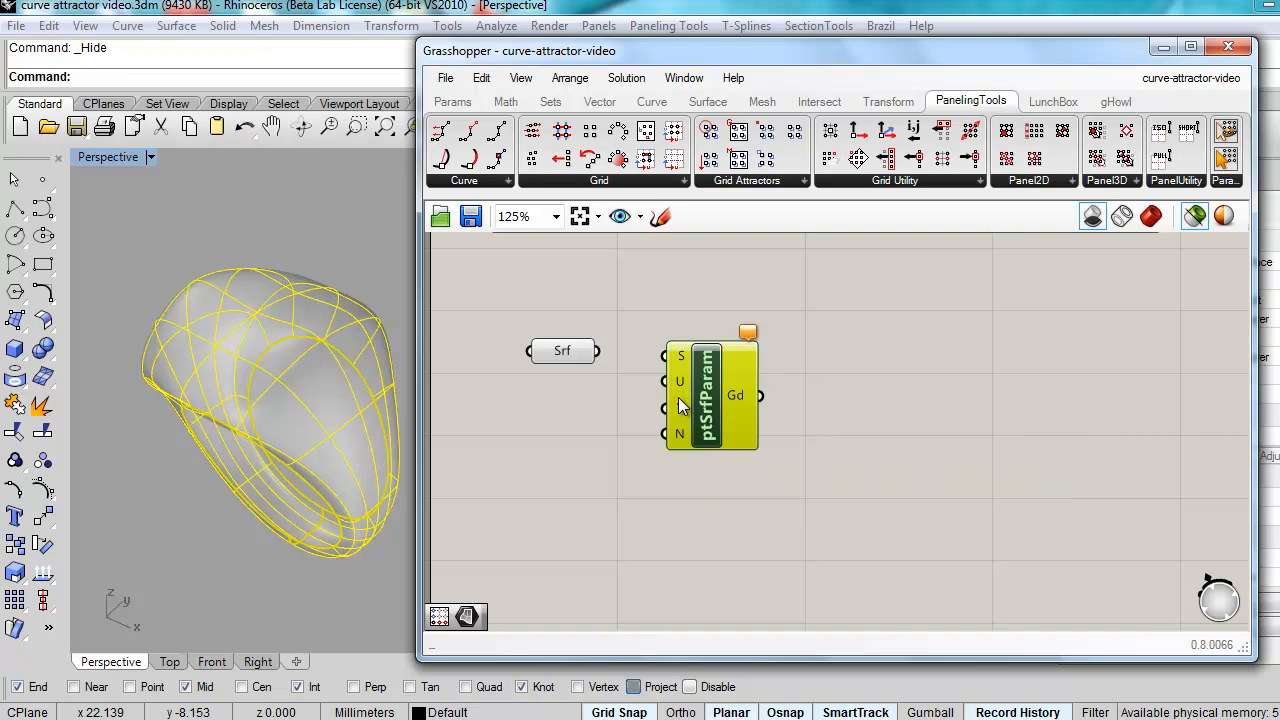
pyautogui.click(597, 399)
pyautogui.moveTo(598, 351); pyautogui.dragTo(665, 356)
pyautogui.moveTo(719, 396); pyautogui.dragTo(745, 412)
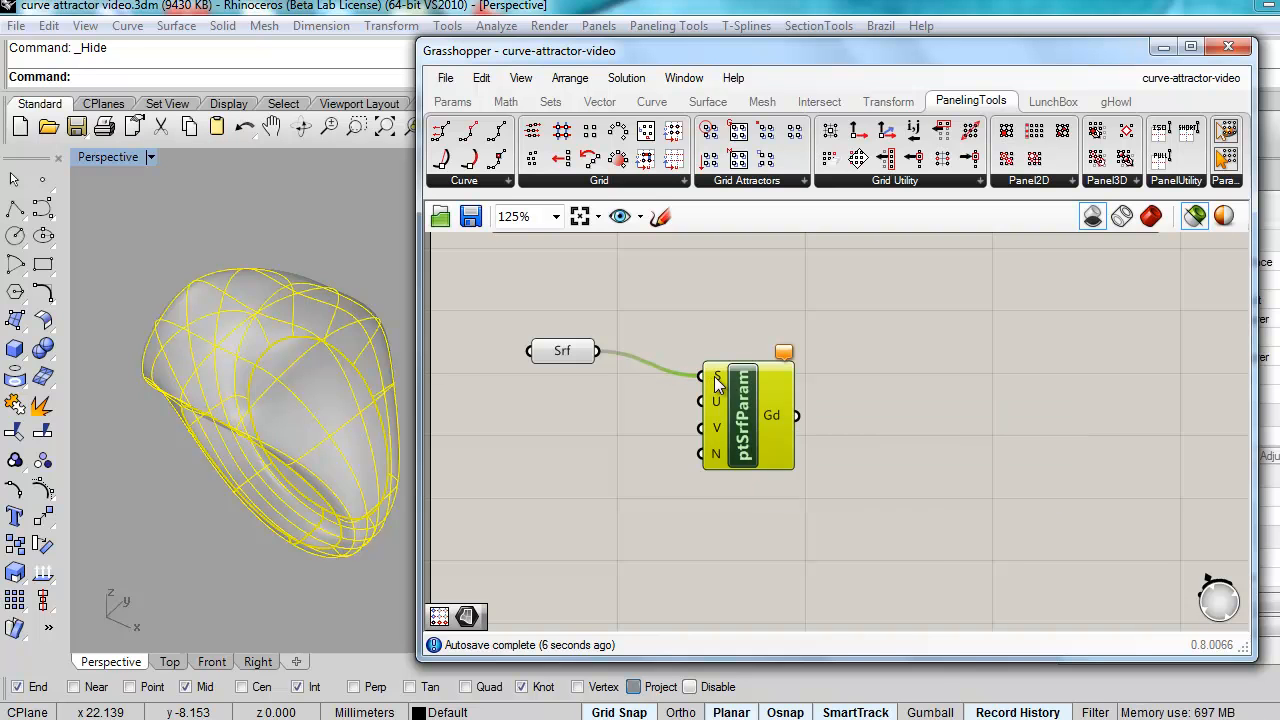
pyautogui.rightClick(716, 384)
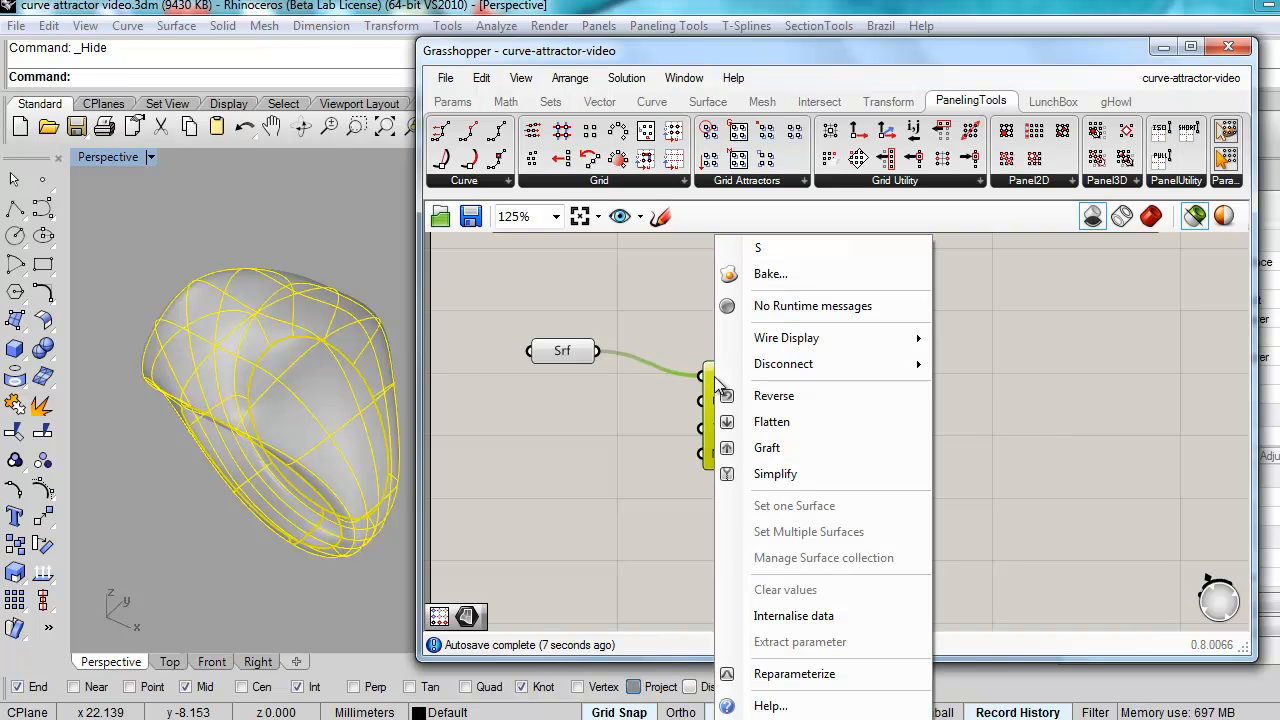
pyautogui.click(786, 688)
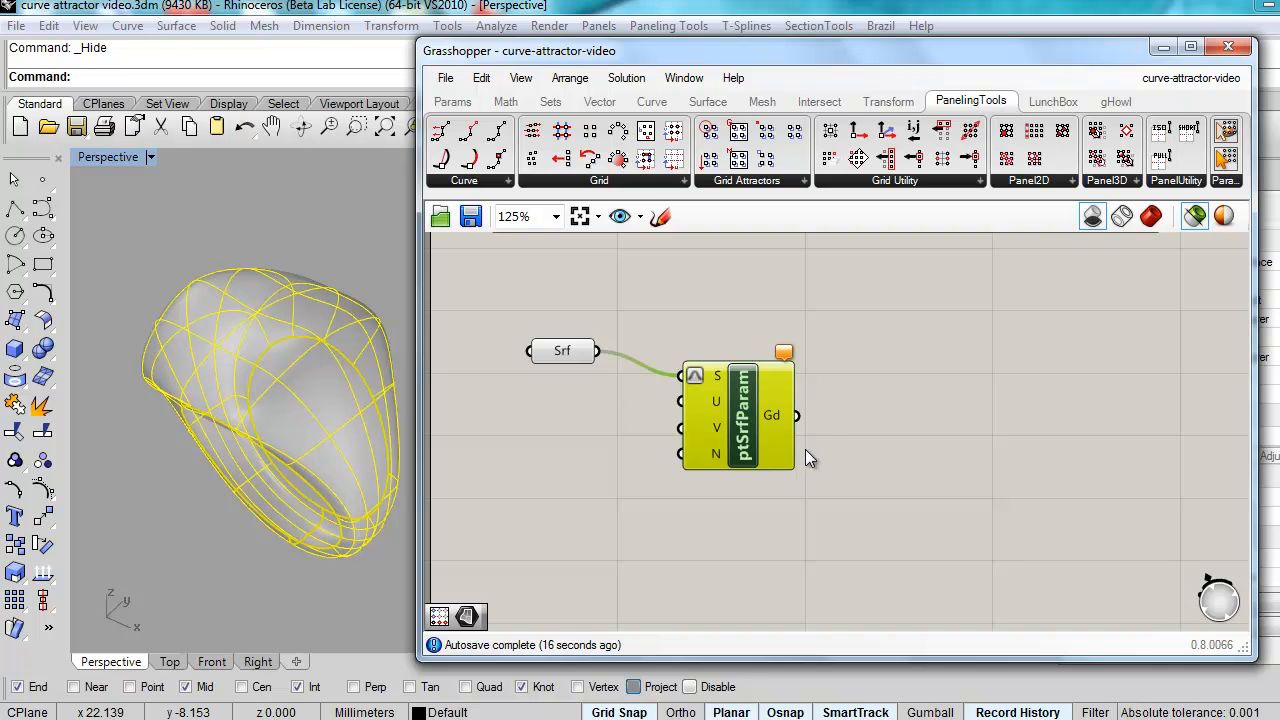
# Step: Place two Range components (0.0–1.0, 10 steps) and wire them to ptSrfParam's U and V inputs
pyautogui.click(551, 102)
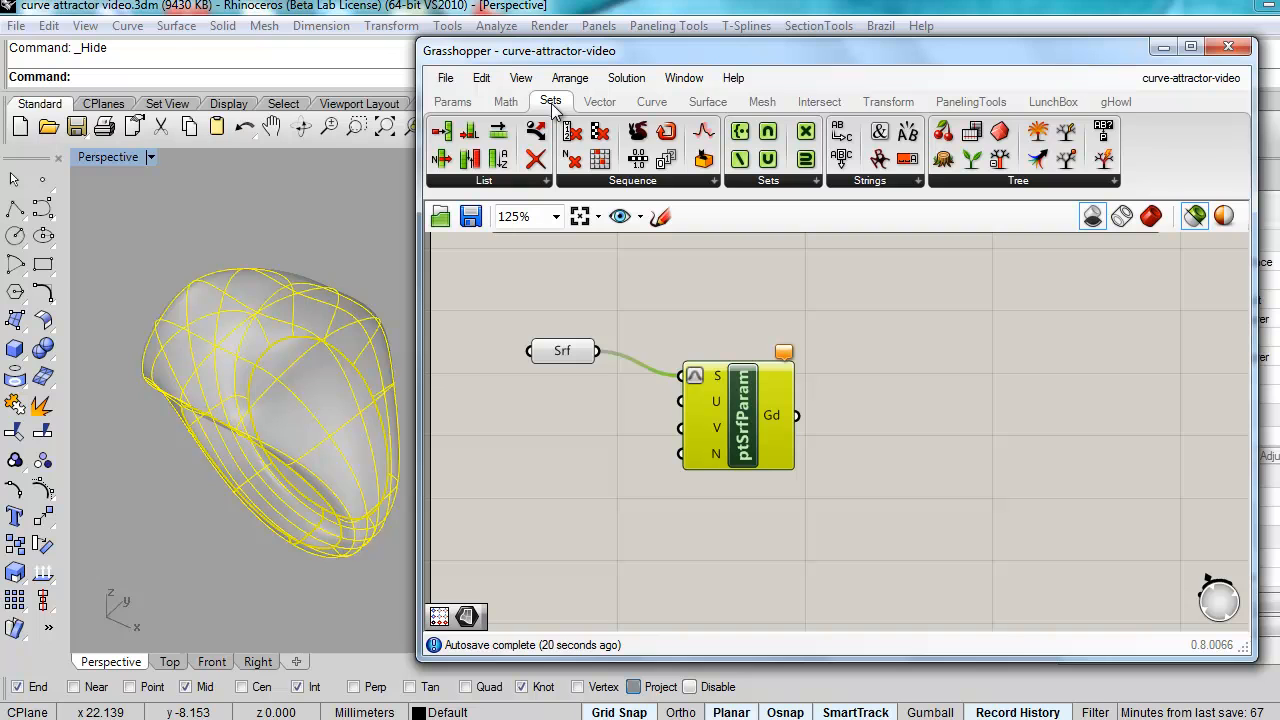
pyautogui.moveTo(638, 163); pyautogui.dragTo(587, 440)
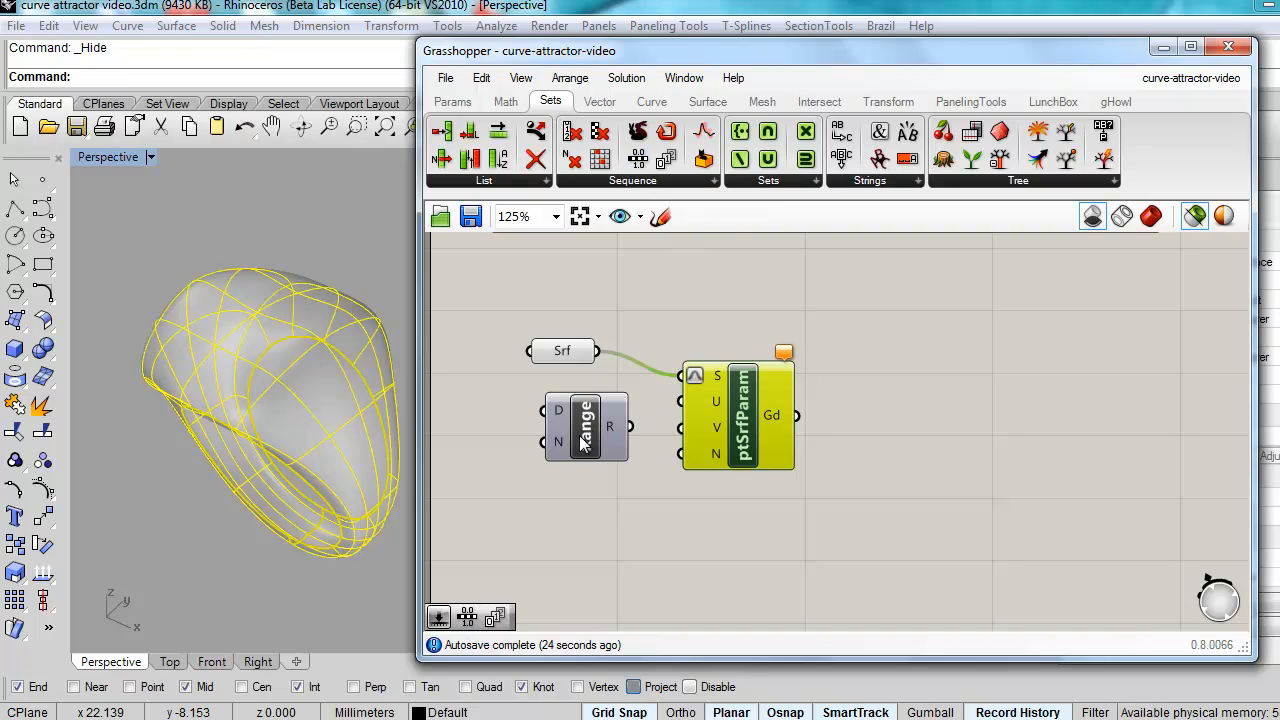
pyautogui.moveTo(555, 411)
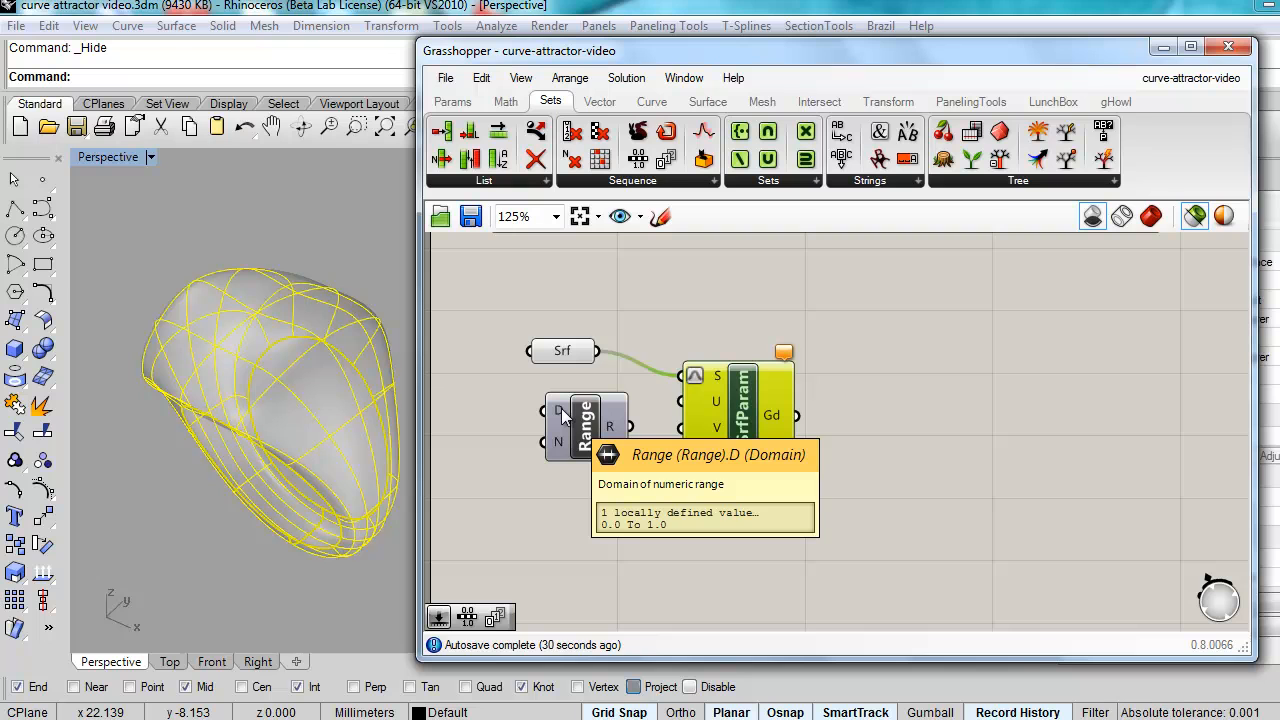
pyautogui.moveTo(560, 452)
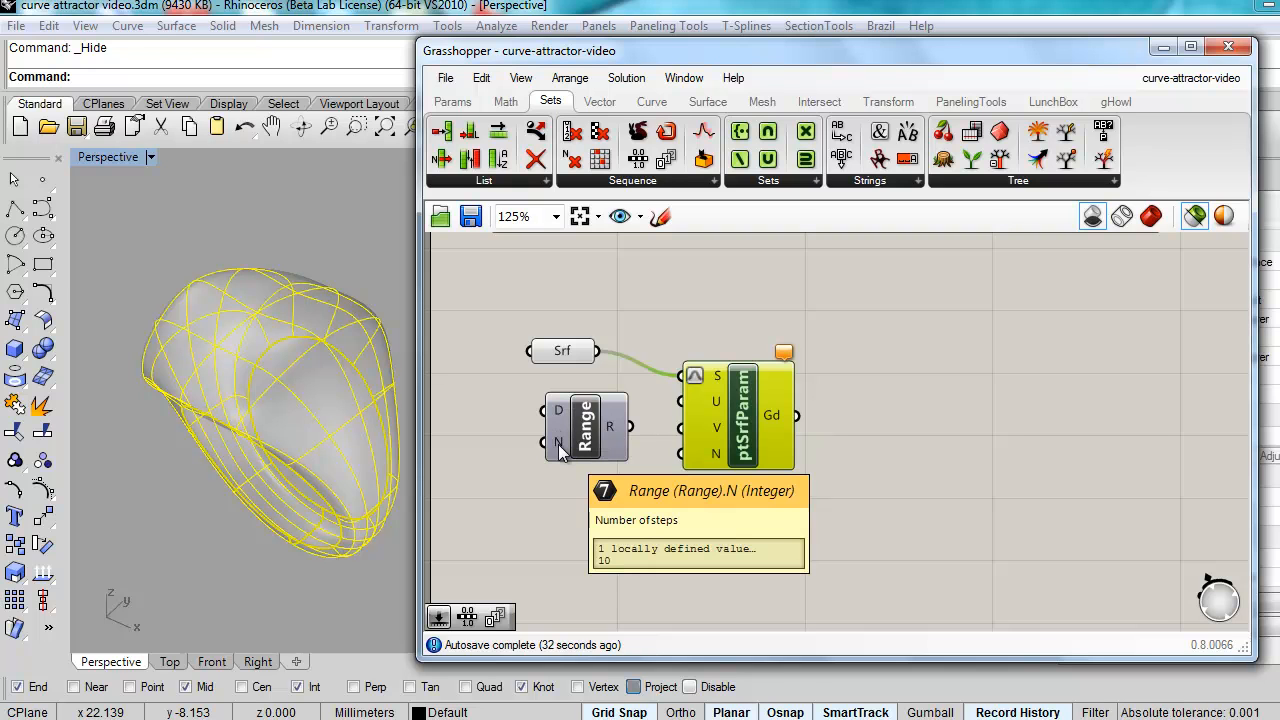
pyautogui.moveTo(619, 424)
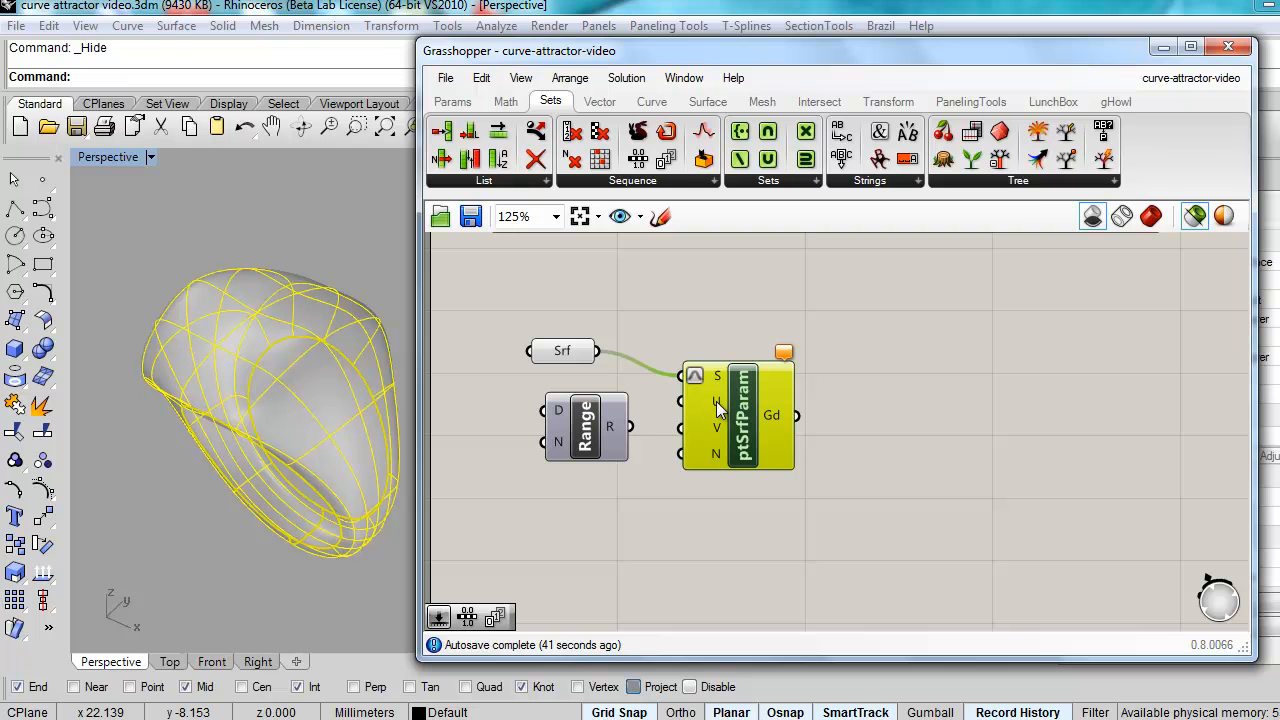
pyautogui.moveTo(718, 408)
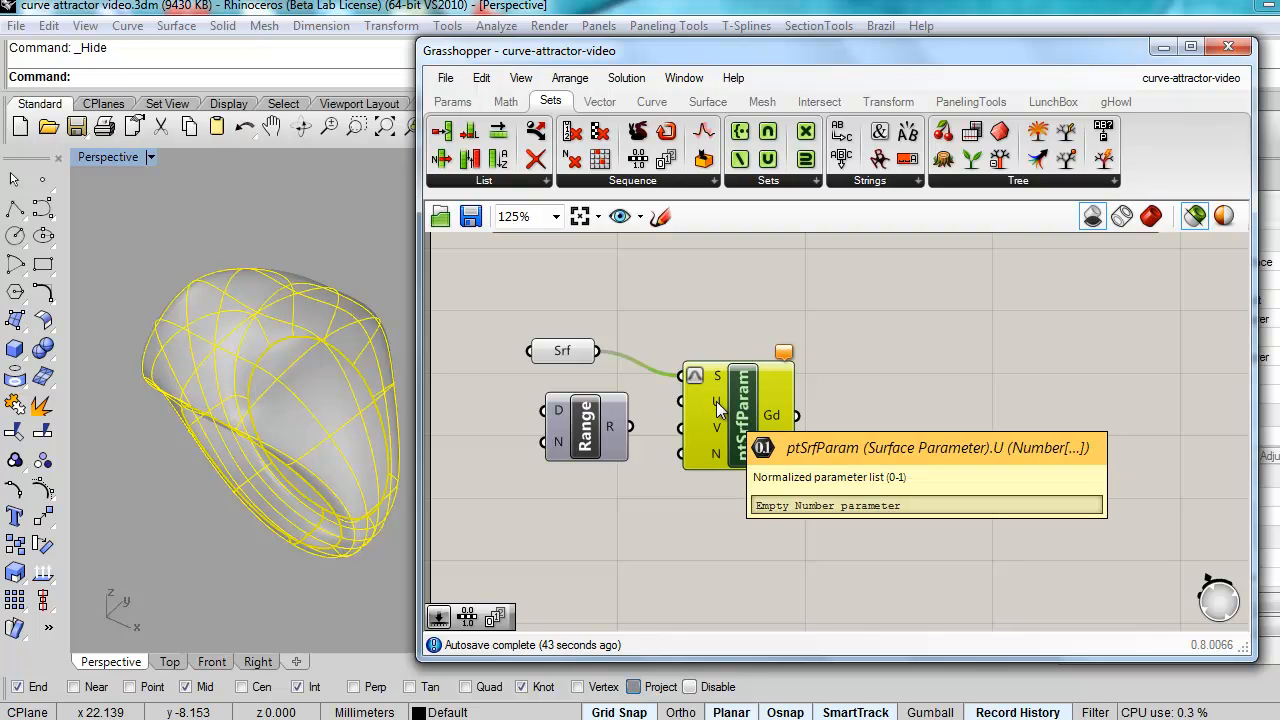
pyautogui.moveTo(750, 416); pyautogui.dragTo(762, 432)
pyautogui.moveTo(630, 426); pyautogui.dragTo(692, 440)
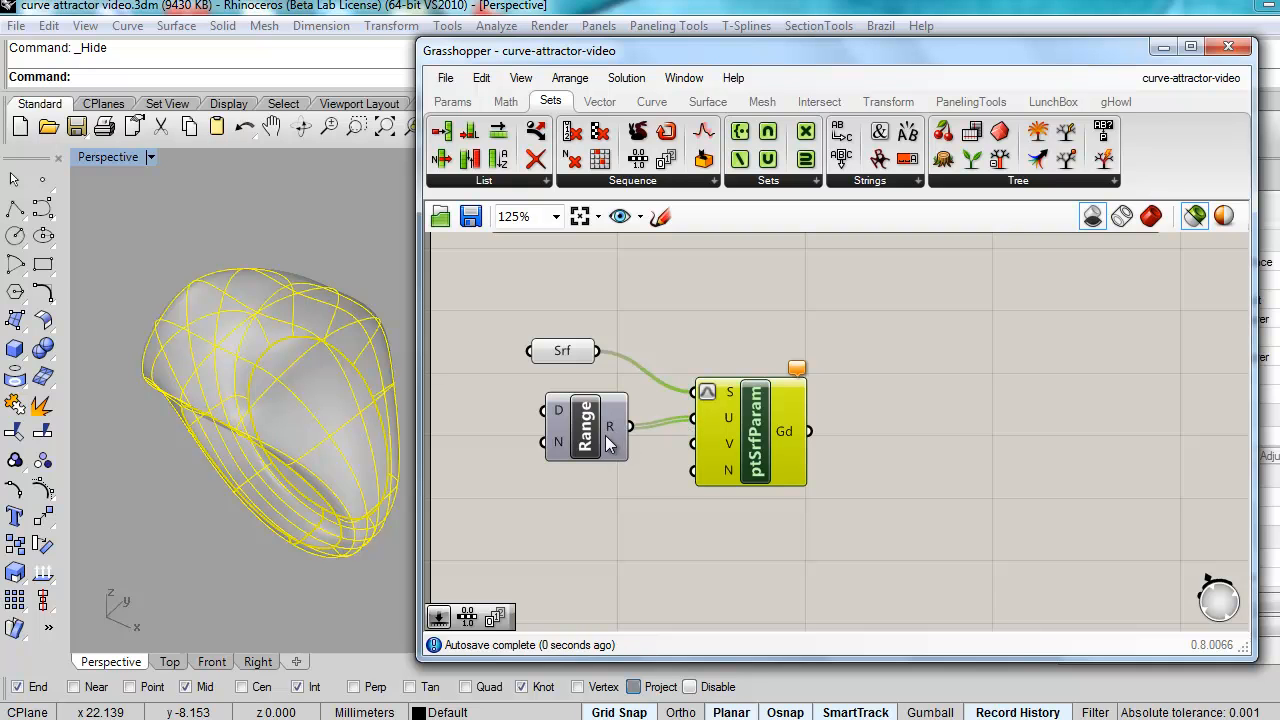
pyautogui.moveTo(637, 158); pyautogui.dragTo(798, 484)
pyautogui.moveTo(686, 544); pyautogui.dragTo(786, 528, button='right')
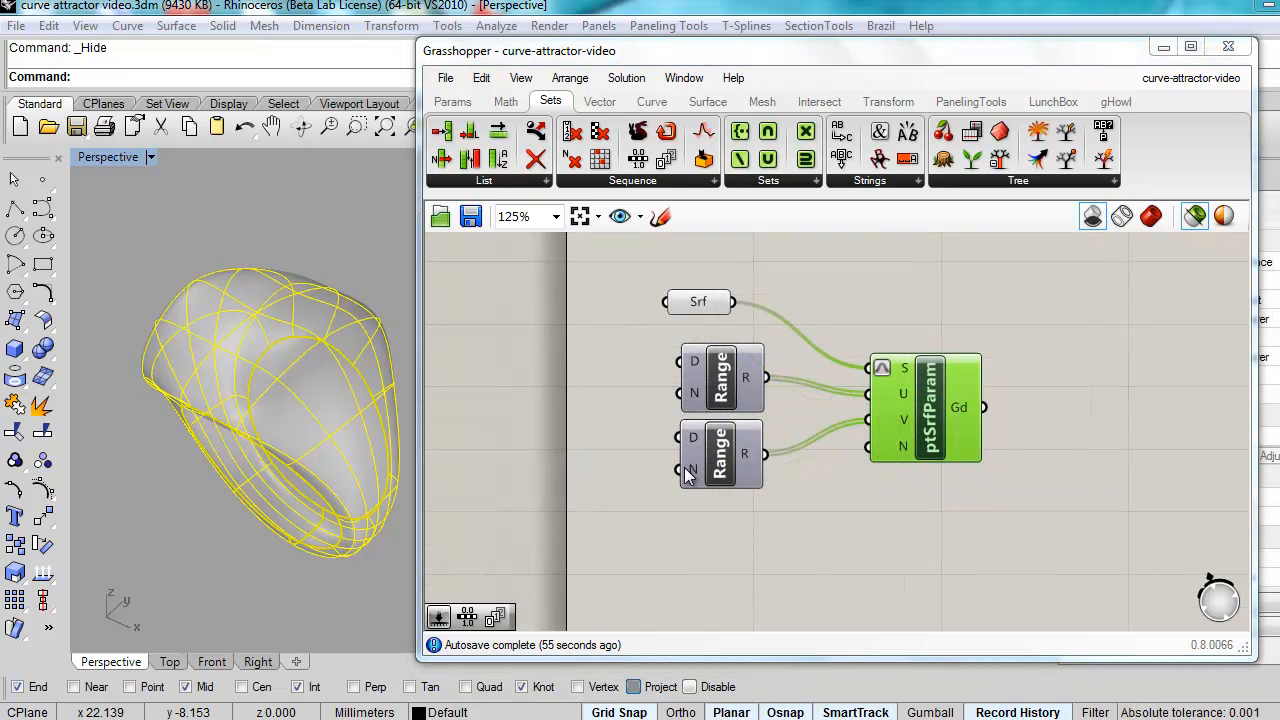
# Step: Add a Number Slider with whole-number rounding, minimum 1 and maximum 50
pyautogui.click(454, 104)
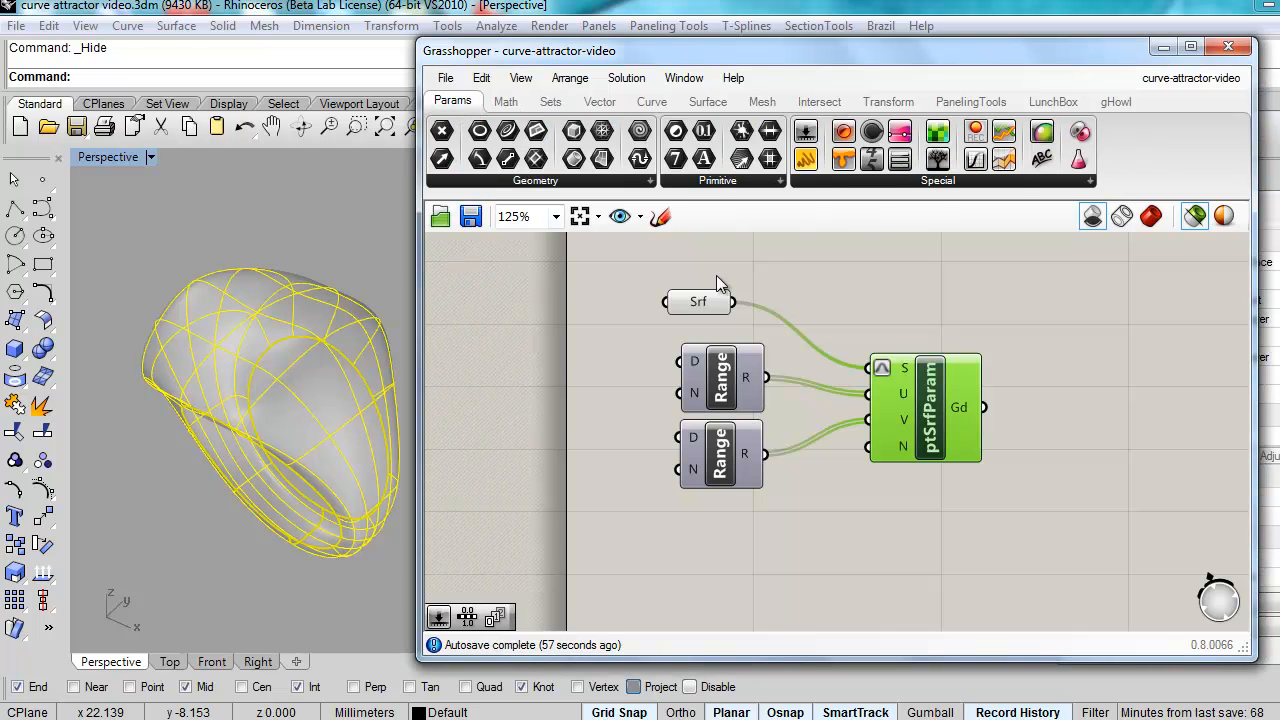
pyautogui.moveTo(806, 134); pyautogui.dragTo(584, 394)
pyautogui.doubleClick(456, 391)
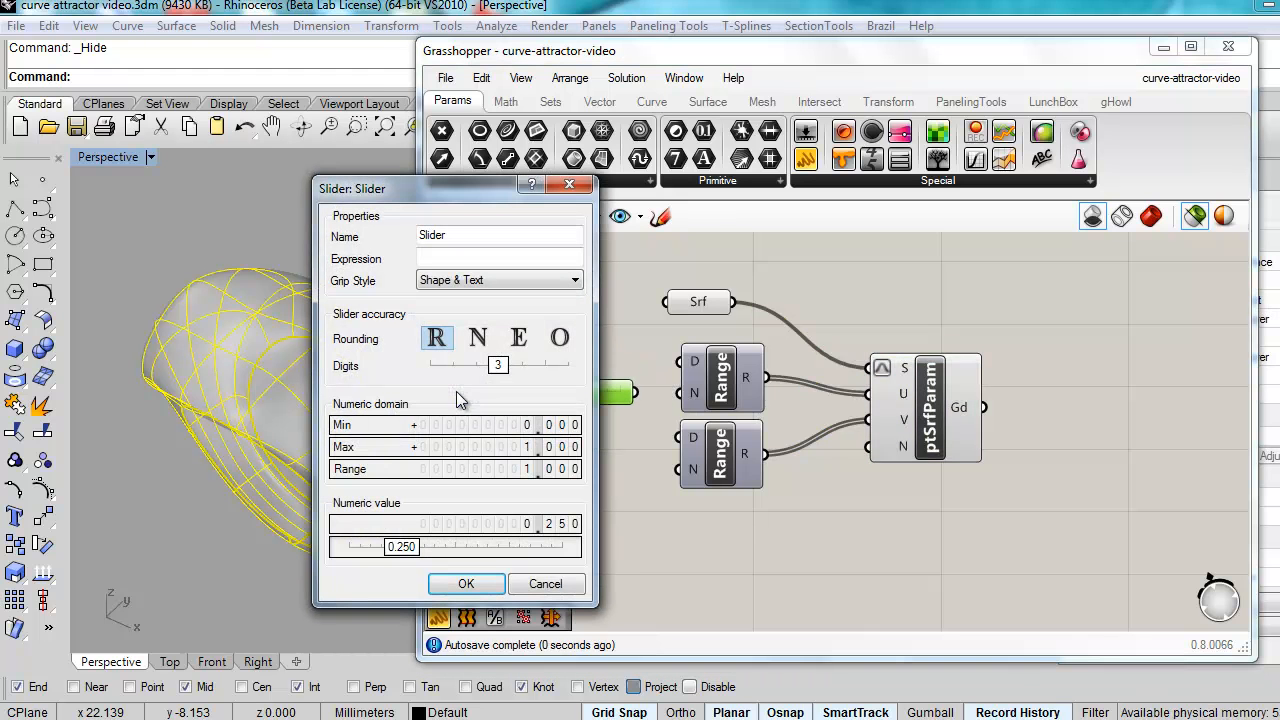
pyautogui.click(478, 338)
pyautogui.doubleClick(550, 425)
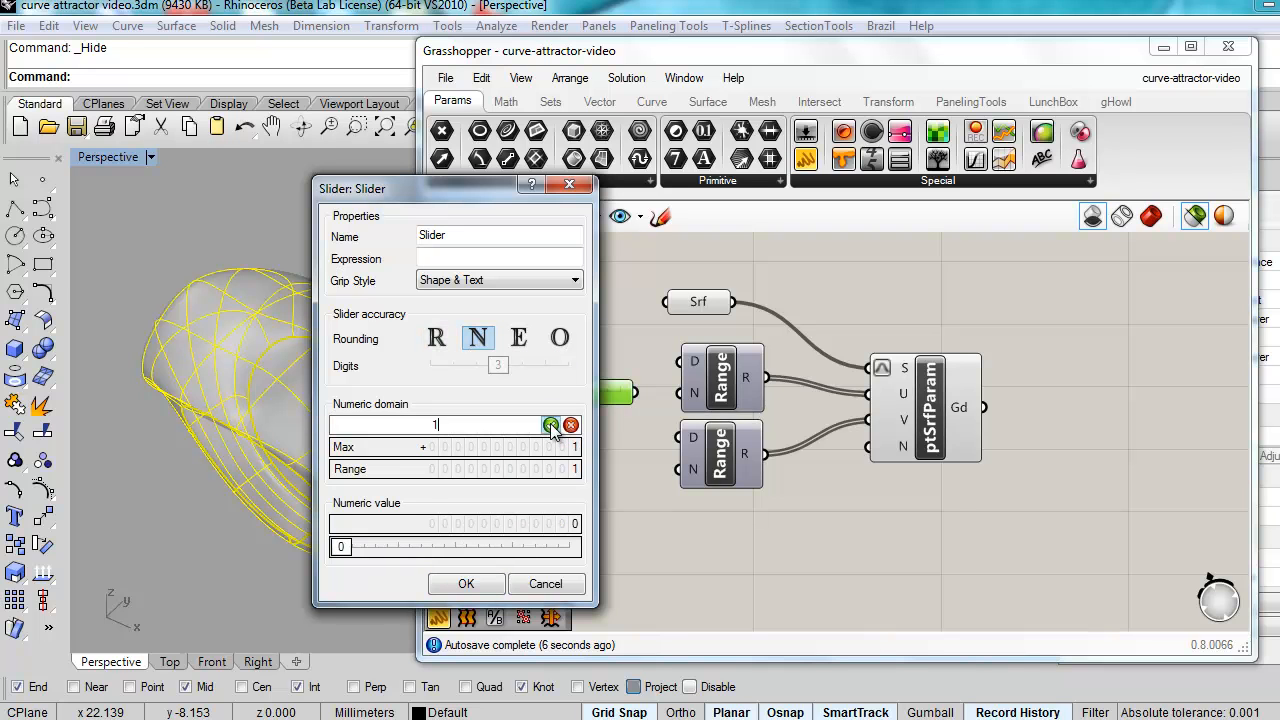
pyautogui.doubleClick(539, 446)
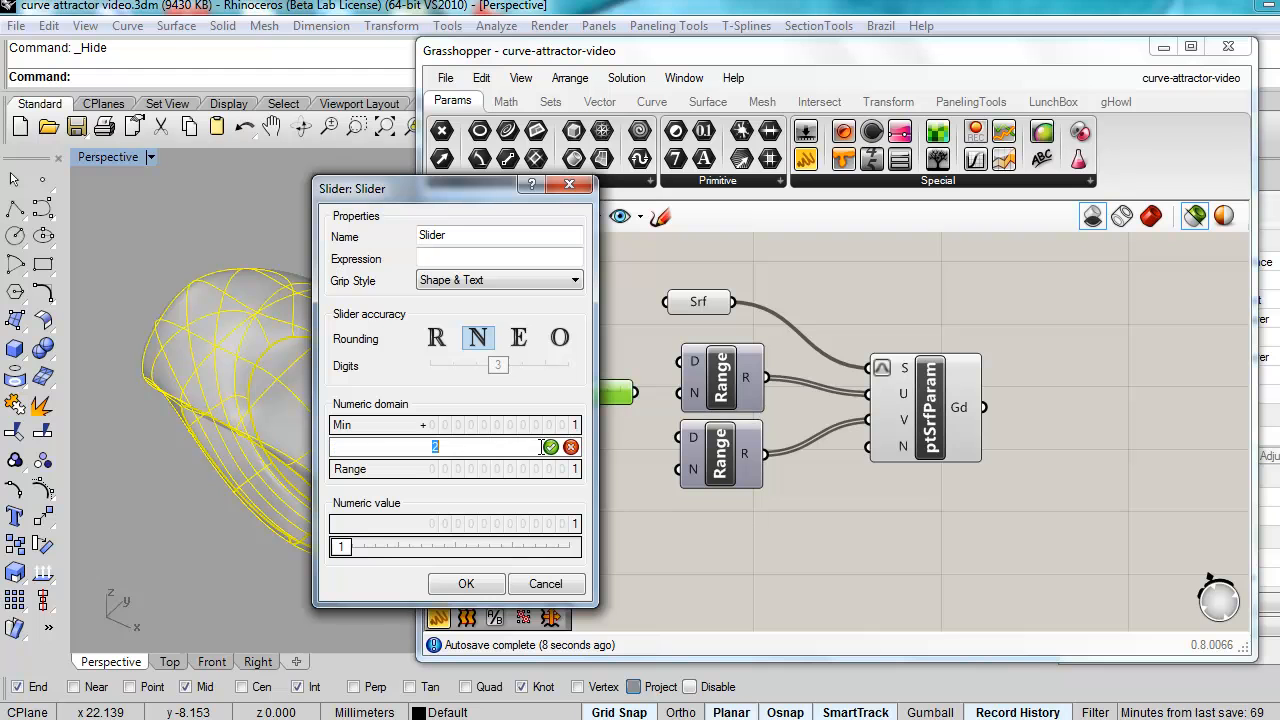
pyautogui.write('50')
pyautogui.click(467, 584)
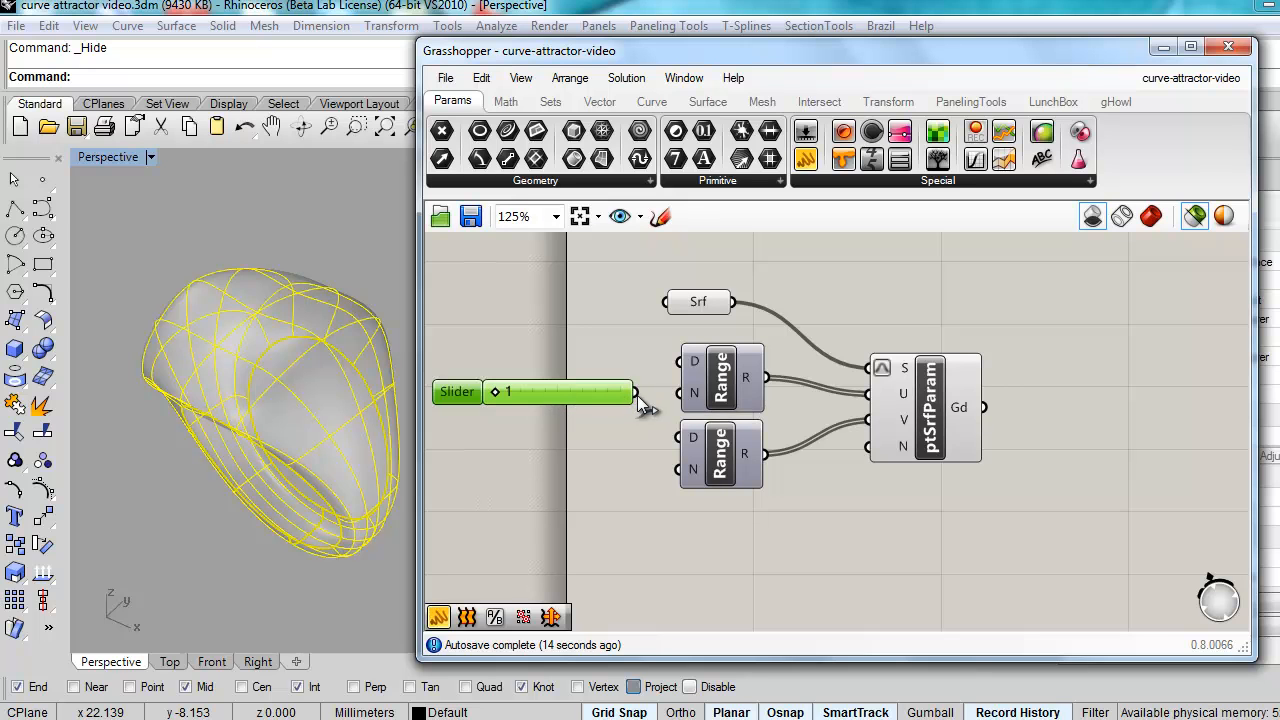
# Step: Wire the slider into the upper Range's N input and paste a copy below it
pyautogui.moveTo(637, 395); pyautogui.dragTo(679, 393)
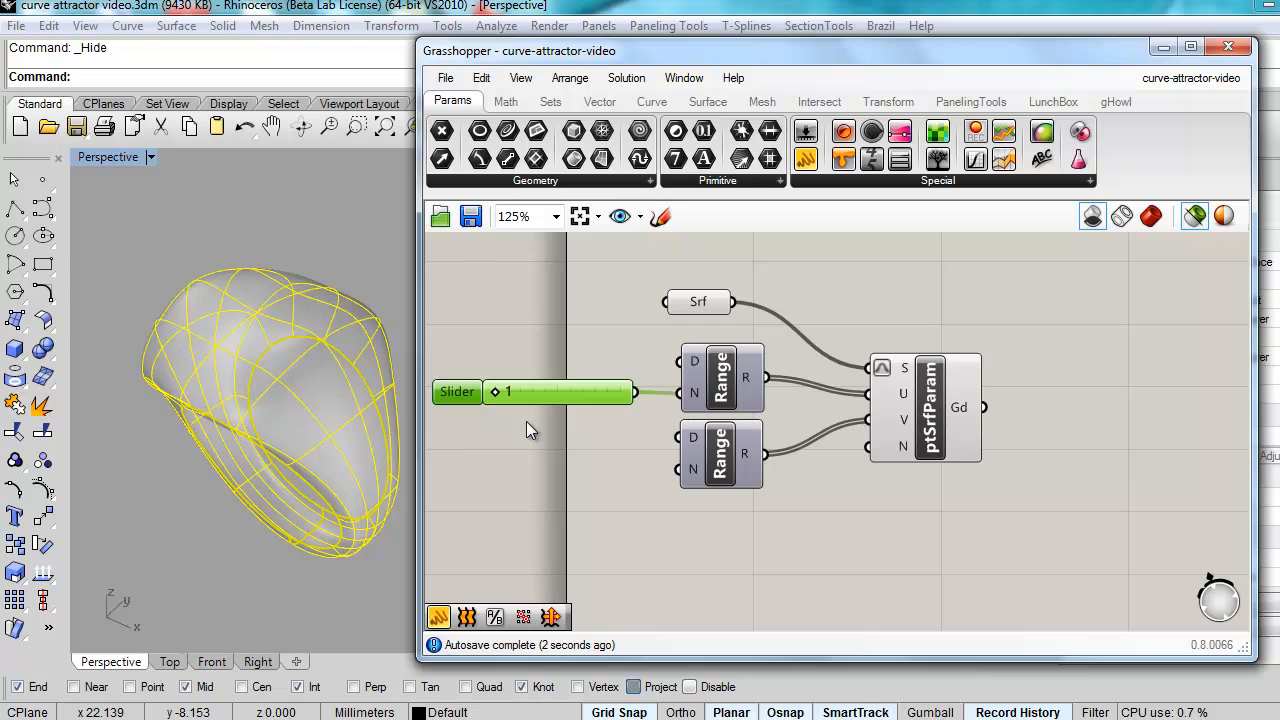
pyautogui.hotkey('ctrl', 'c')
pyautogui.hotkey('ctrl', 'v')
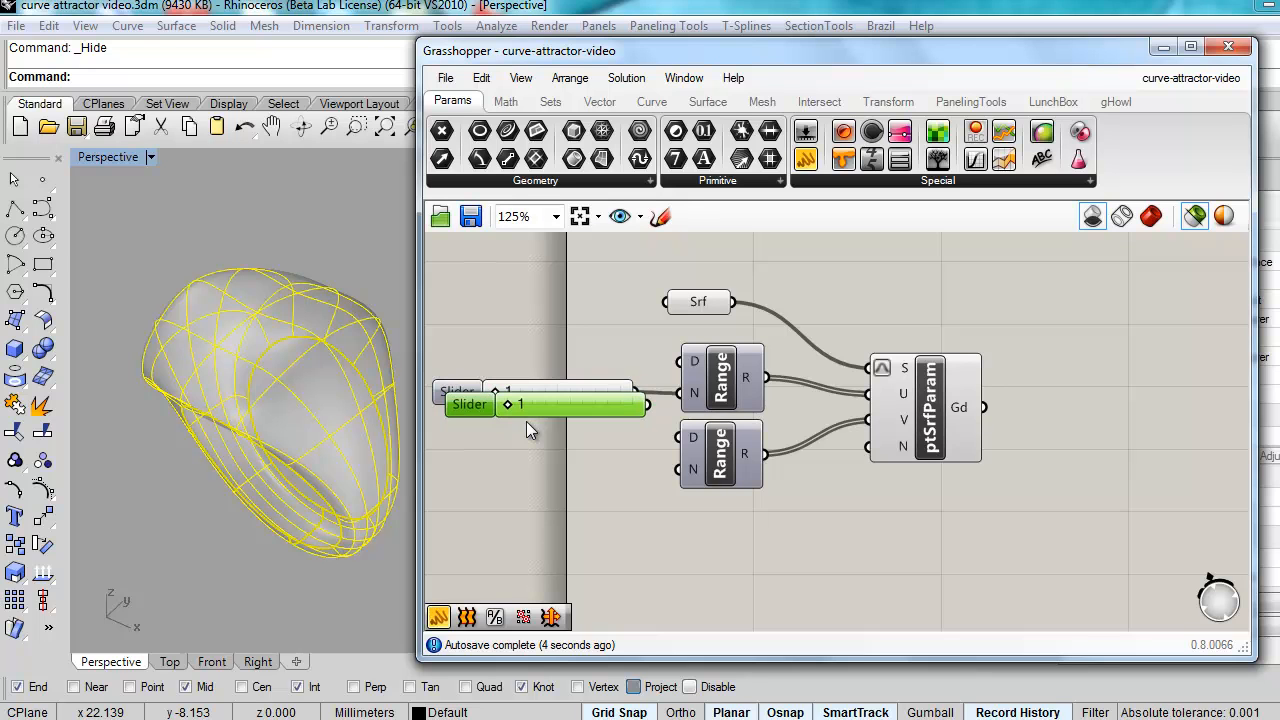
pyautogui.moveTo(606, 407); pyautogui.dragTo(668, 475)
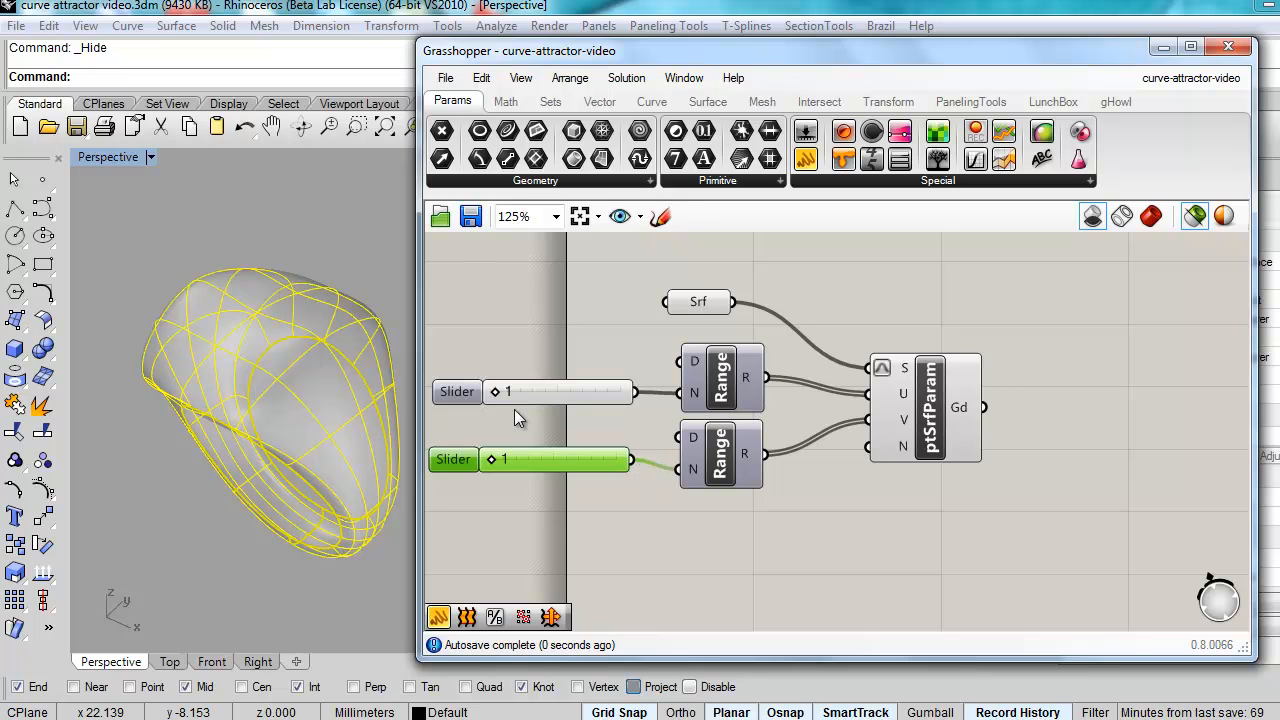
# Step: Set the upper slider to 10 and the lower slider to 4, previewing only selected geometry
pyautogui.moveTo(511, 403); pyautogui.dragTo(517, 406)
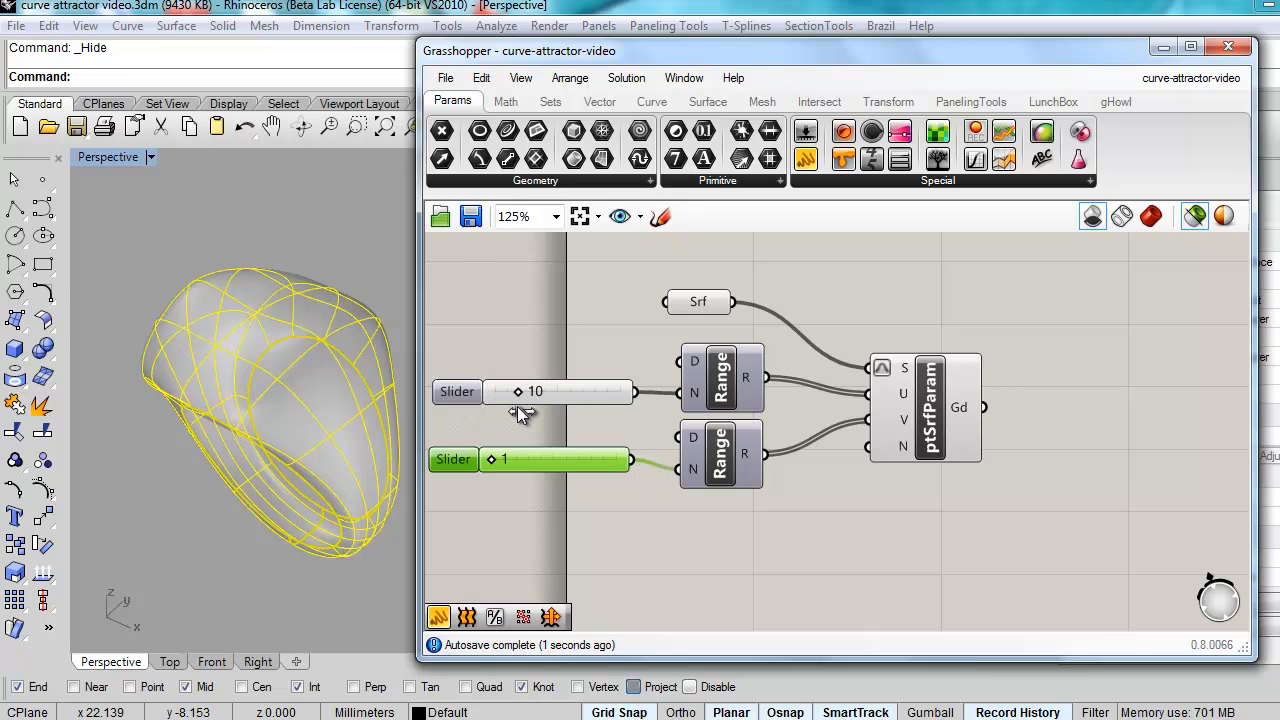
pyautogui.moveTo(491, 460); pyautogui.dragTo(515, 460)
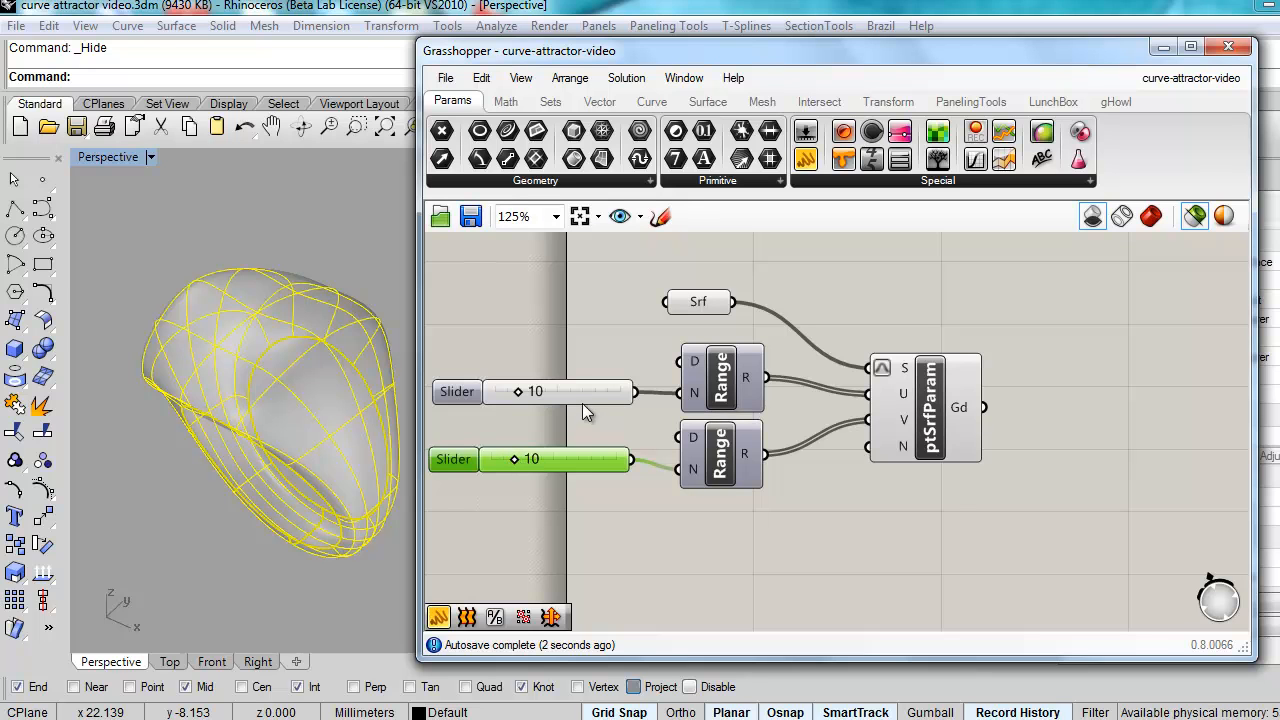
pyautogui.moveTo(749, 377)
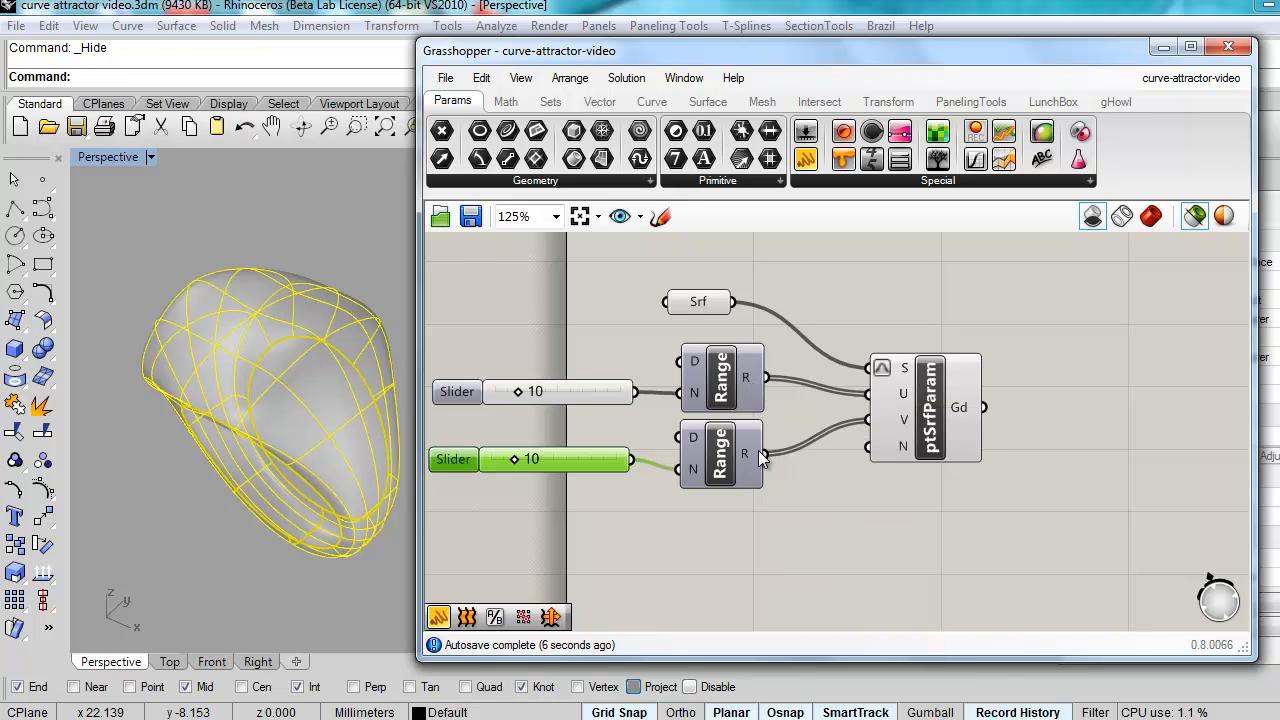
pyautogui.moveTo(758, 450)
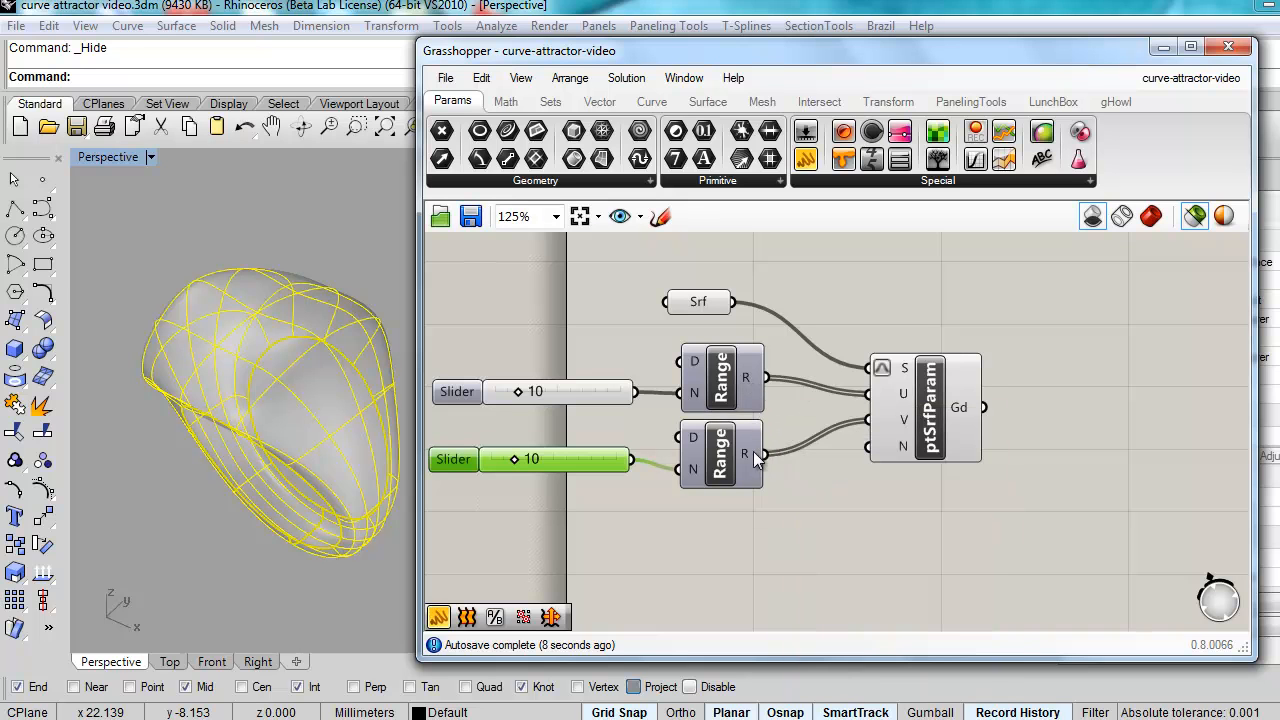
pyautogui.moveTo(516, 456); pyautogui.dragTo(501, 459)
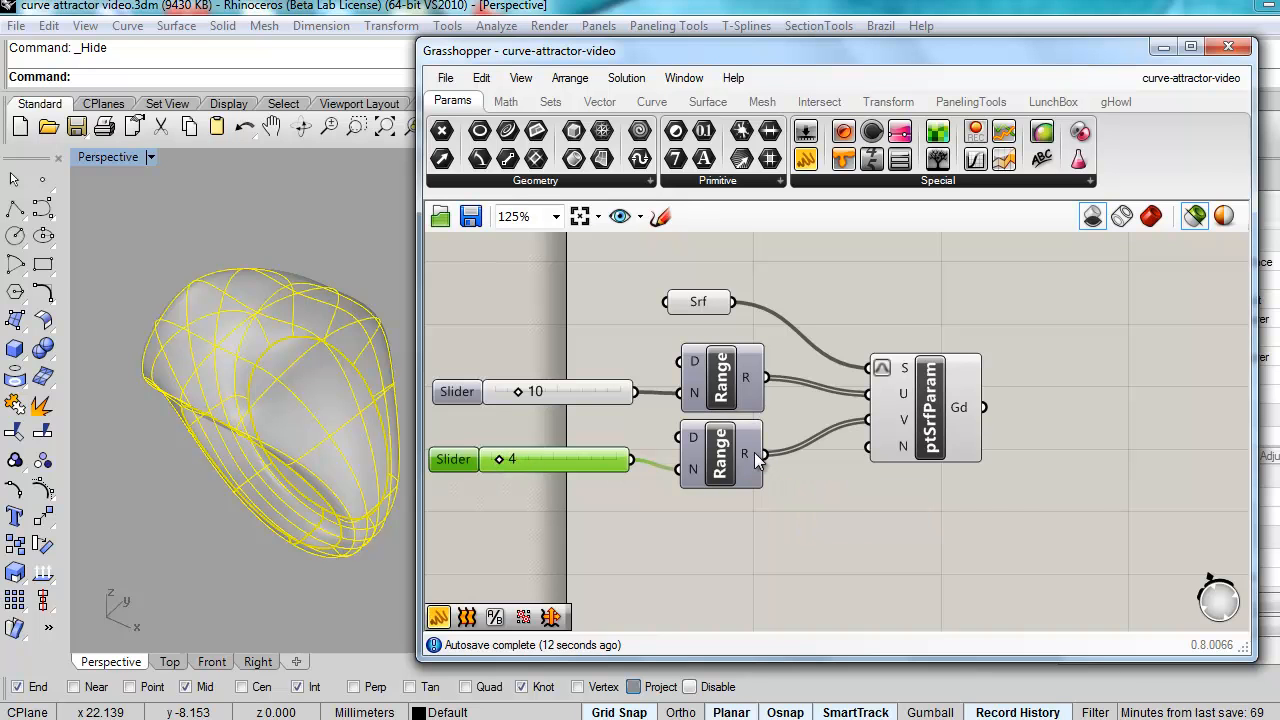
pyautogui.moveTo(755, 453)
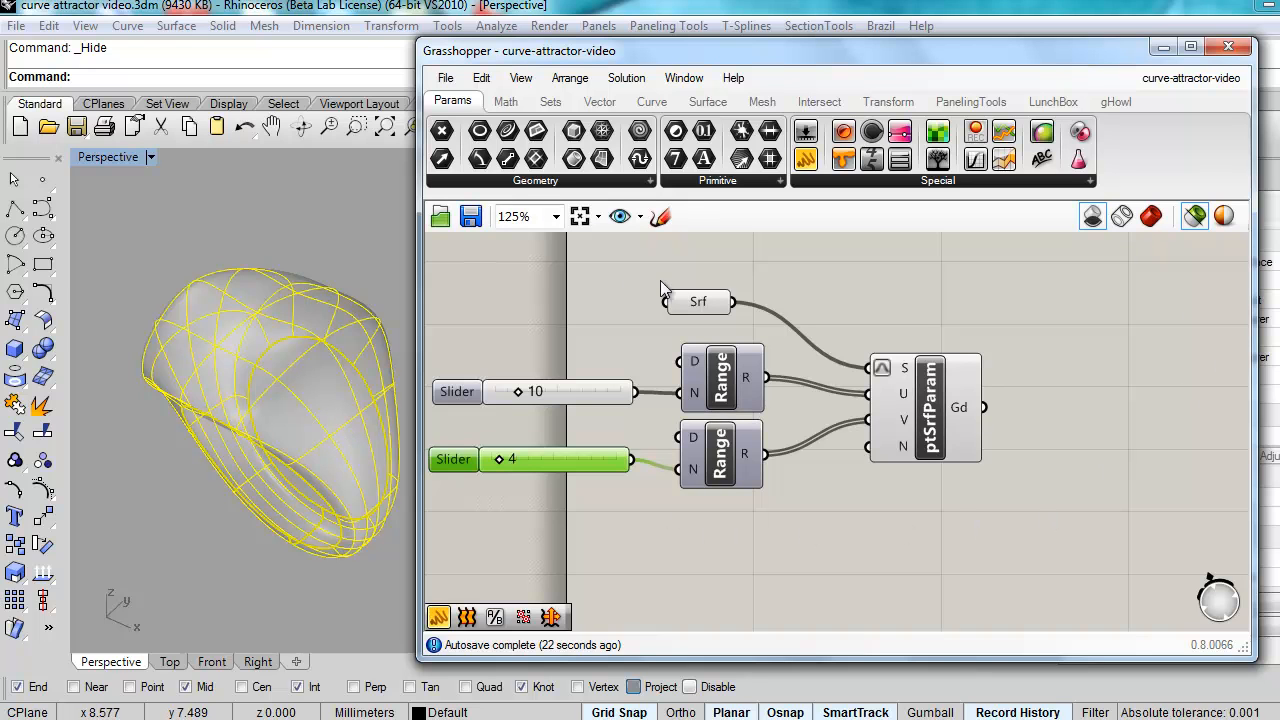
pyautogui.click(1196, 218)
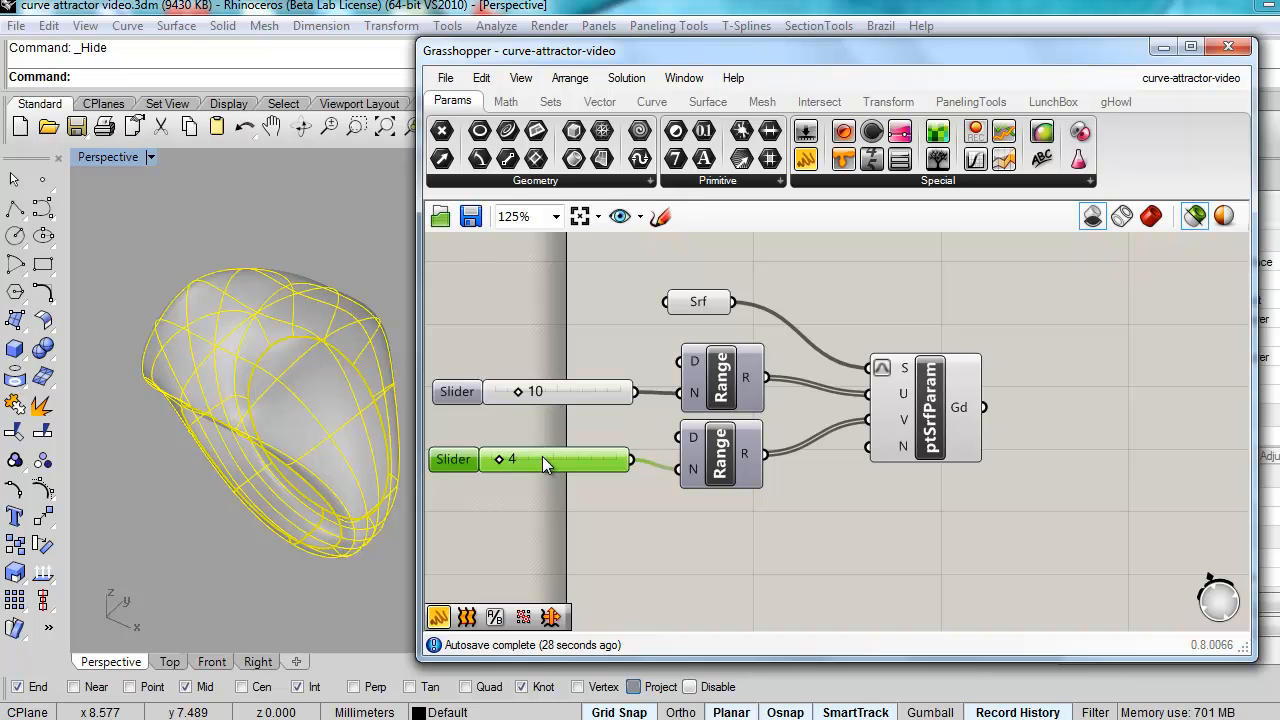
# Step: Enable preview for the selected ptSrfParam to display its green point grid on the ring
pyautogui.click(760, 528)
pyautogui.moveTo(746, 538); pyautogui.dragTo(780, 538, button='right')
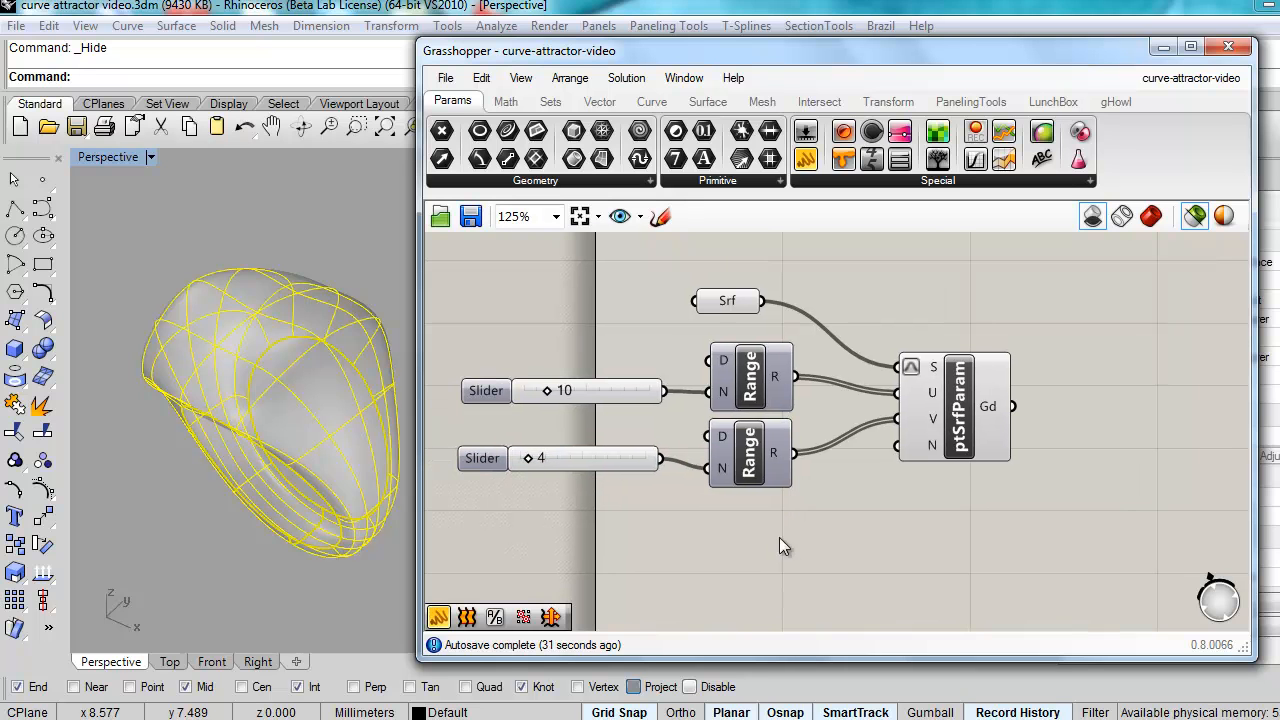
pyautogui.click(989, 409)
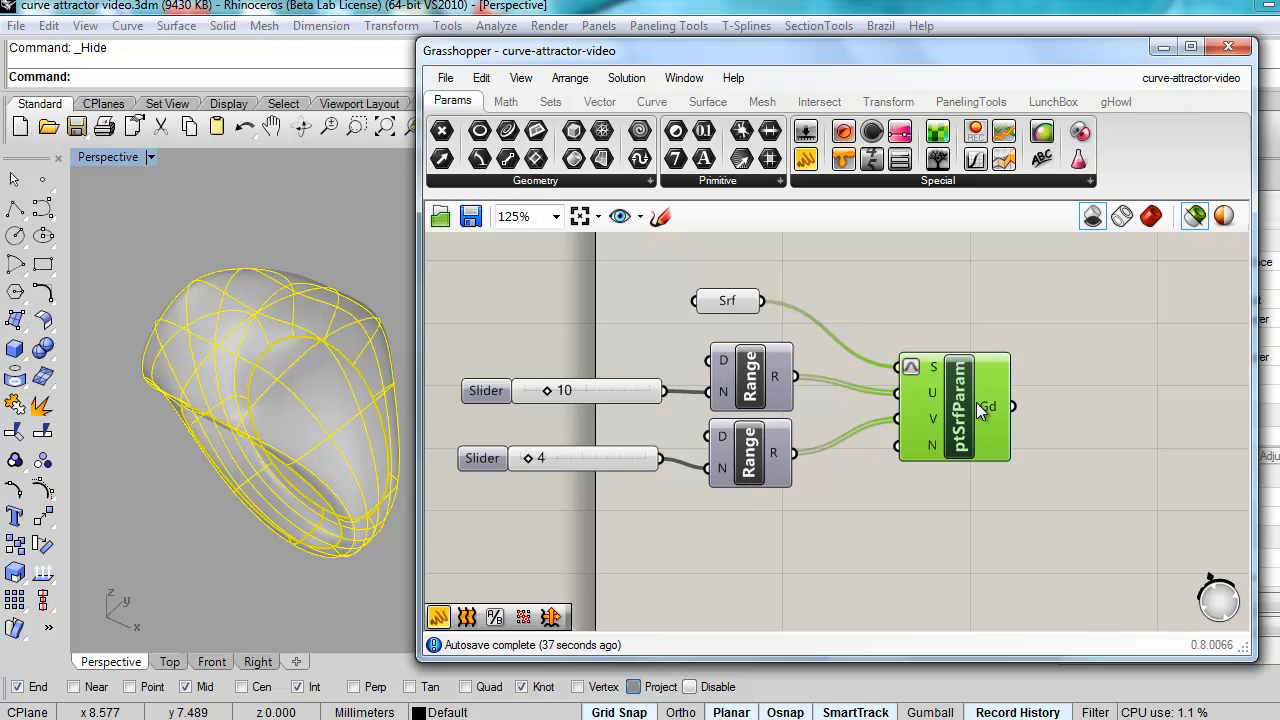
pyautogui.click(1152, 216)
pyautogui.moveTo(262, 530); pyautogui.dragTo(292, 510, button='right')
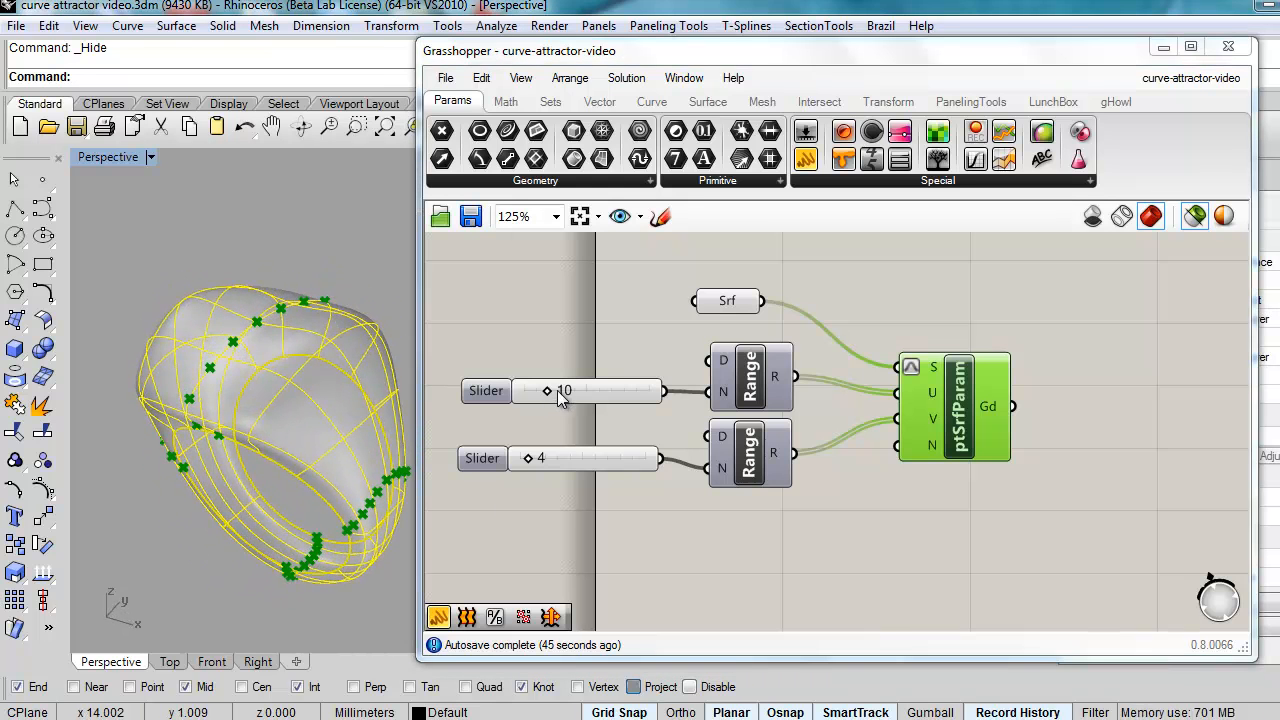
pyautogui.moveTo(248, 425); pyautogui.dragTo(249, 421, button='right')
pyautogui.scroll(3, 228, 435)
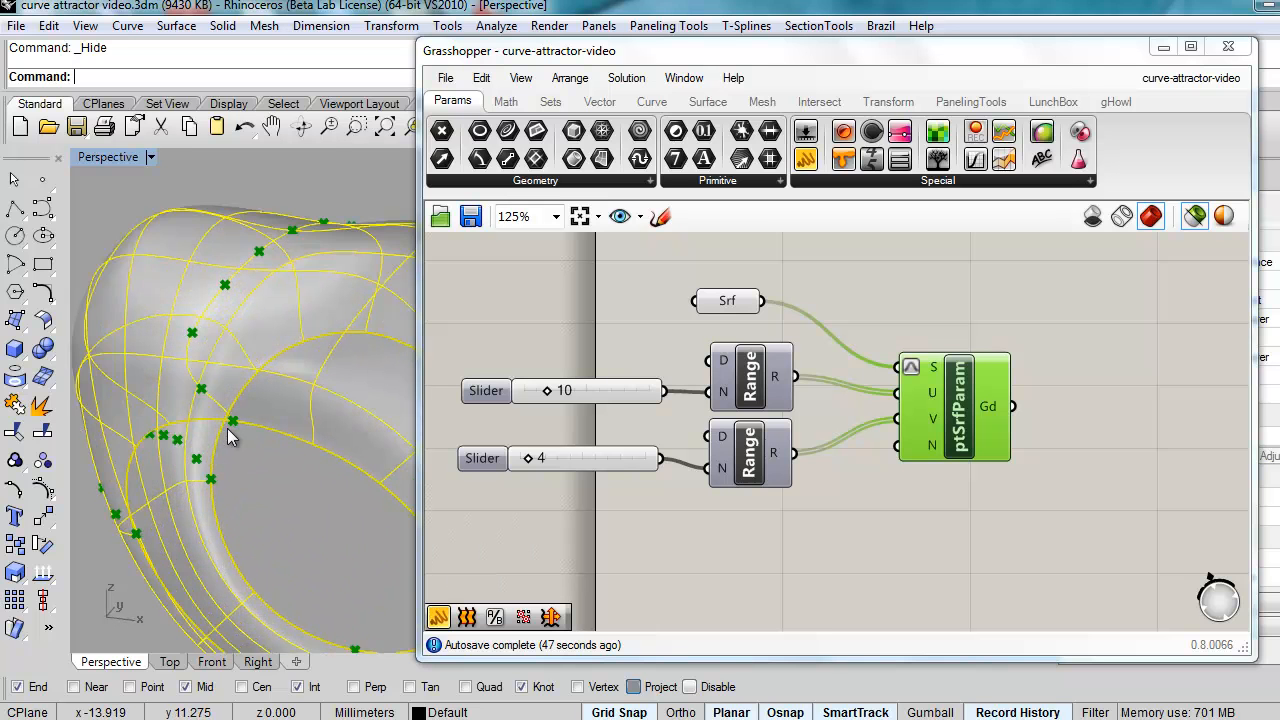
pyautogui.click(306, 170)
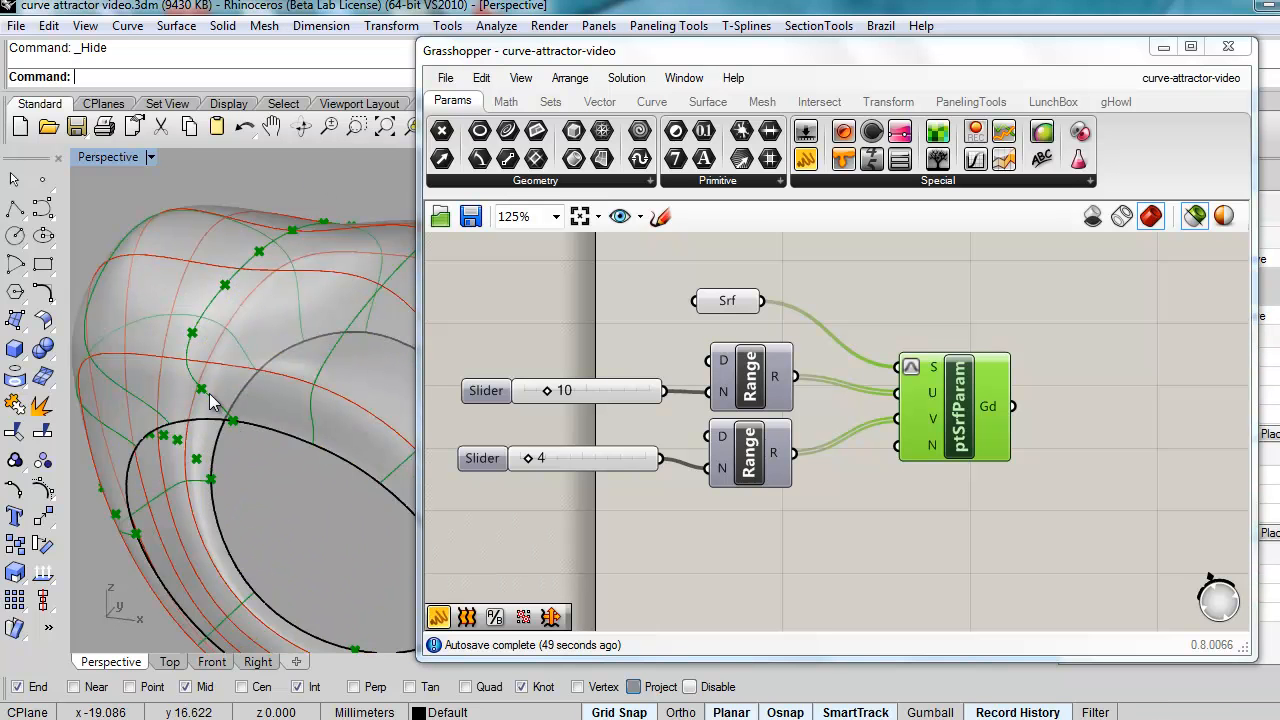
pyautogui.moveTo(266, 307); pyautogui.dragTo(230, 440, button='right')
pyautogui.moveTo(585, 53); pyautogui.dragTo(672, 73)
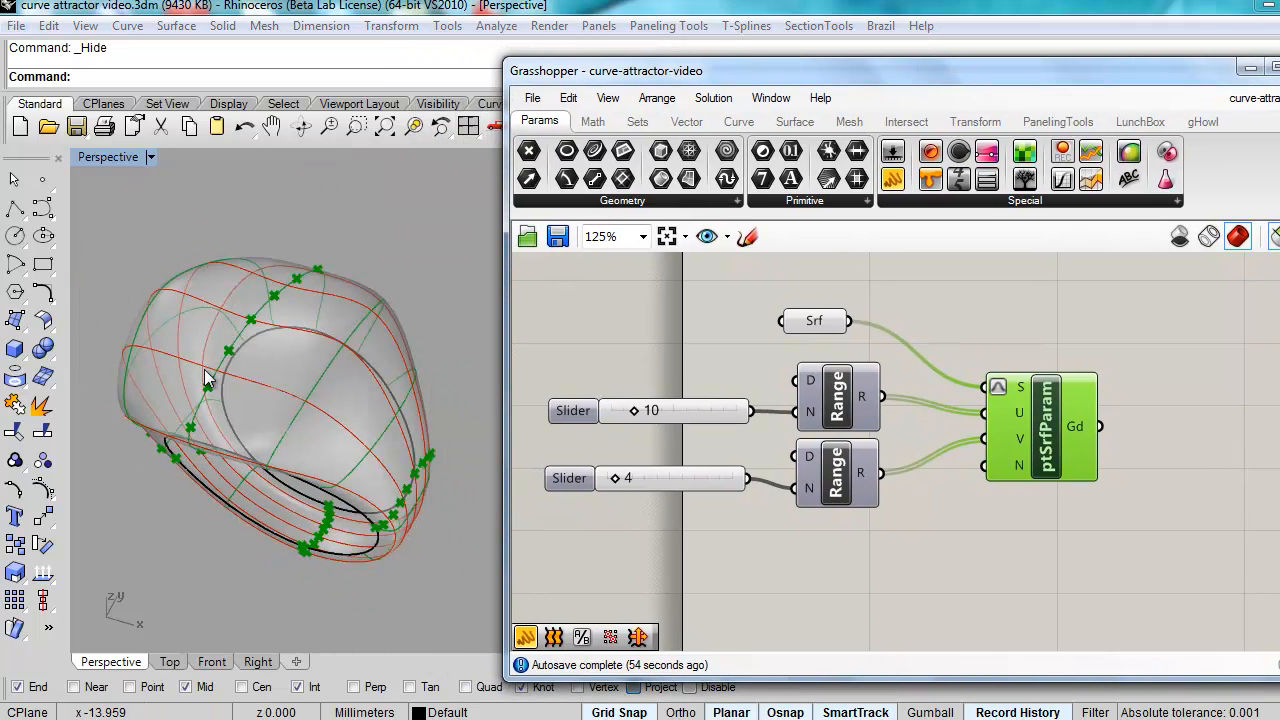
# Step: Raise the upper step slider to 13 and the lower to 19 for a denser point grid
pyautogui.moveTo(312, 566); pyautogui.dragTo(312, 467, button='right')
pyautogui.moveTo(617, 480); pyautogui.dragTo(649, 479)
pyautogui.moveTo(358, 363); pyautogui.dragTo(366, 440, button='right')
pyautogui.moveTo(637, 417); pyautogui.dragTo(645, 418)
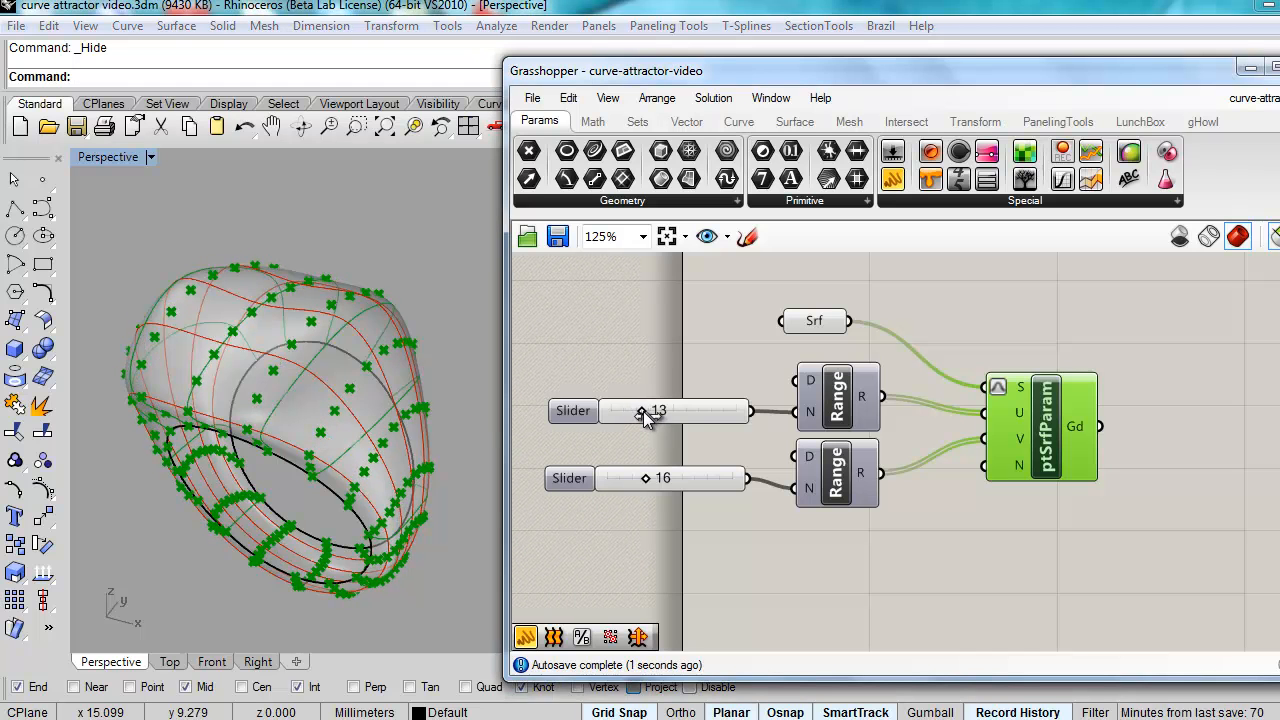
pyautogui.moveTo(648, 477); pyautogui.dragTo(656, 476)
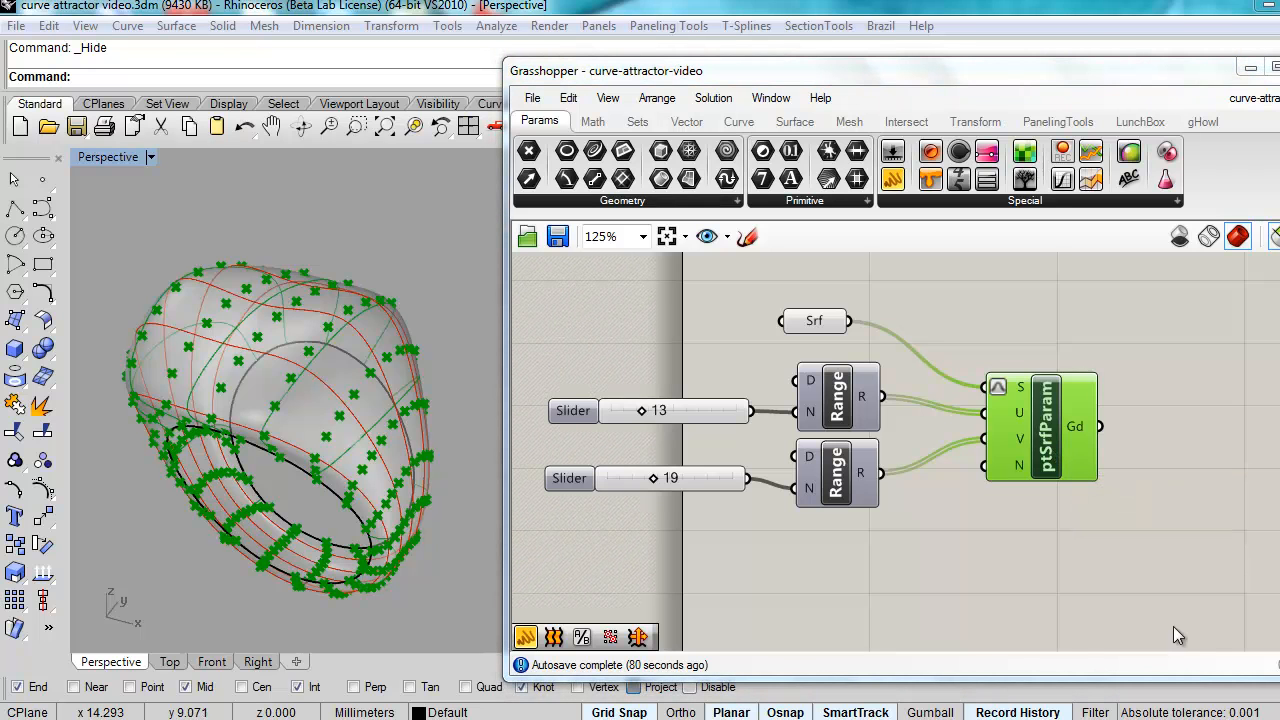
# Step: Reveal all hidden curves with the Show command
pyautogui.click(111, 81)
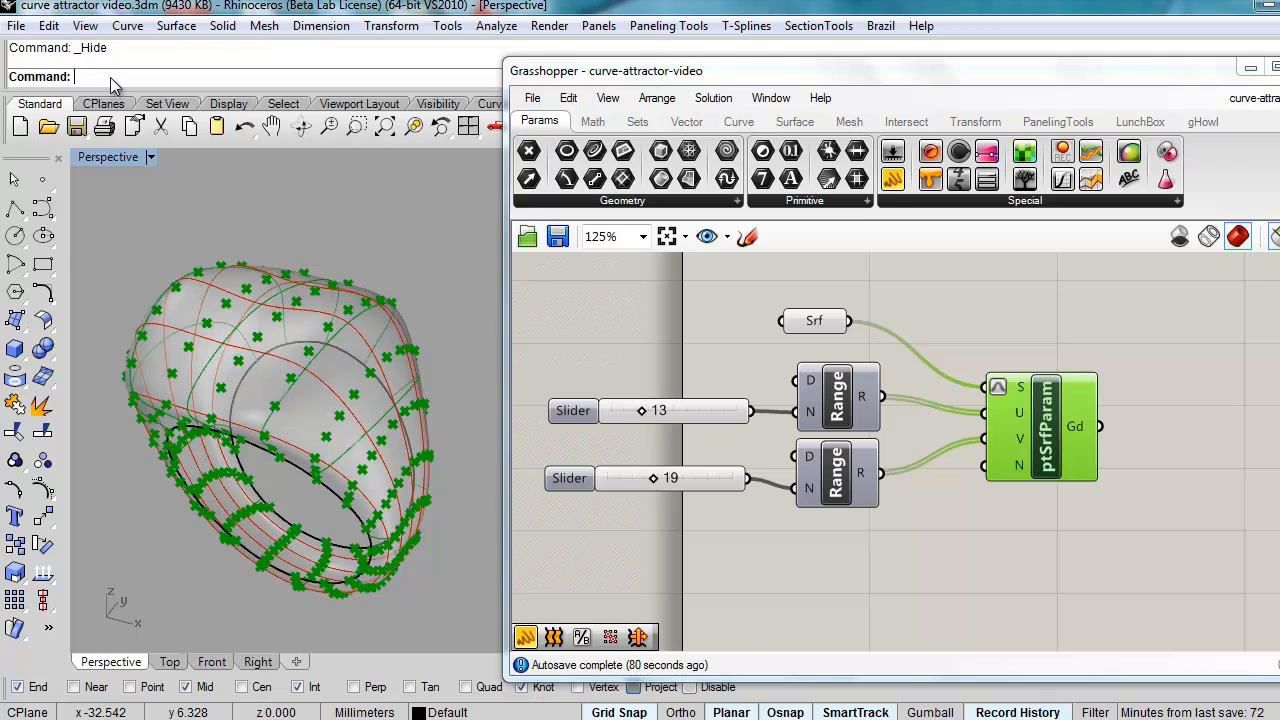
pyautogui.write('Show')
pyautogui.press('Return')
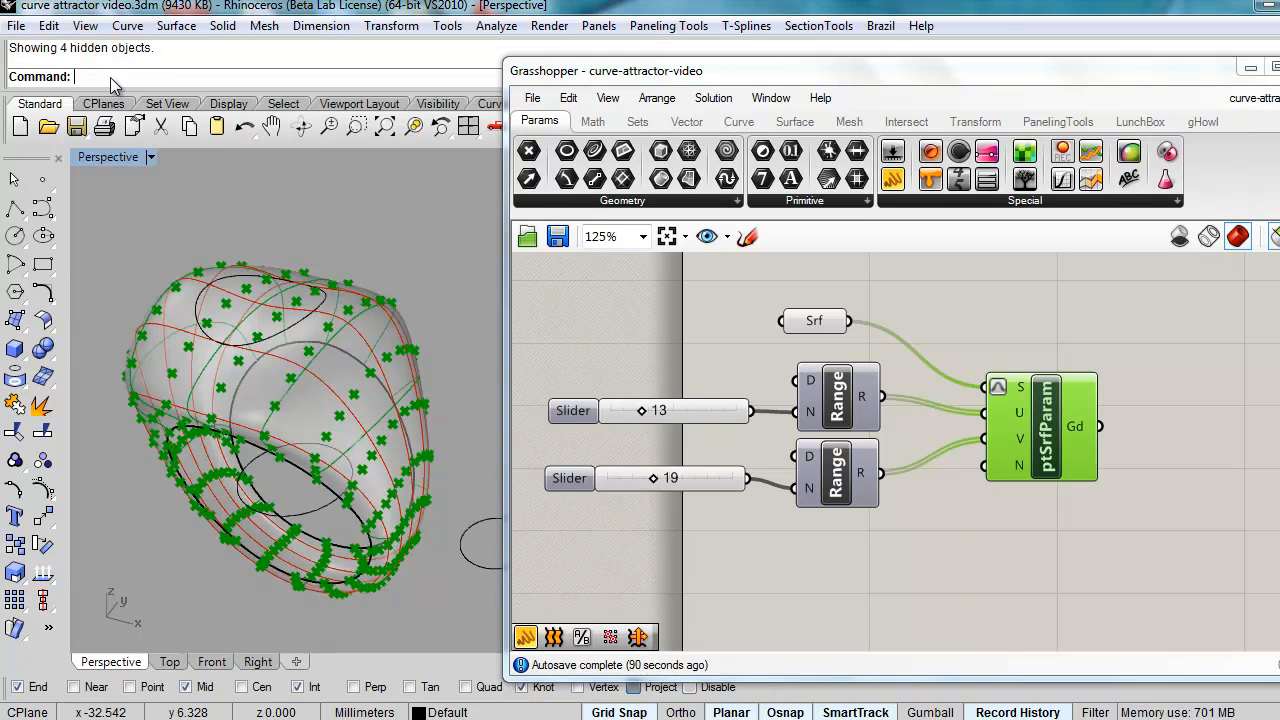
pyautogui.moveTo(244, 387); pyautogui.dragTo(280, 400, button='right')
pyautogui.scroll(-4, 280, 400)
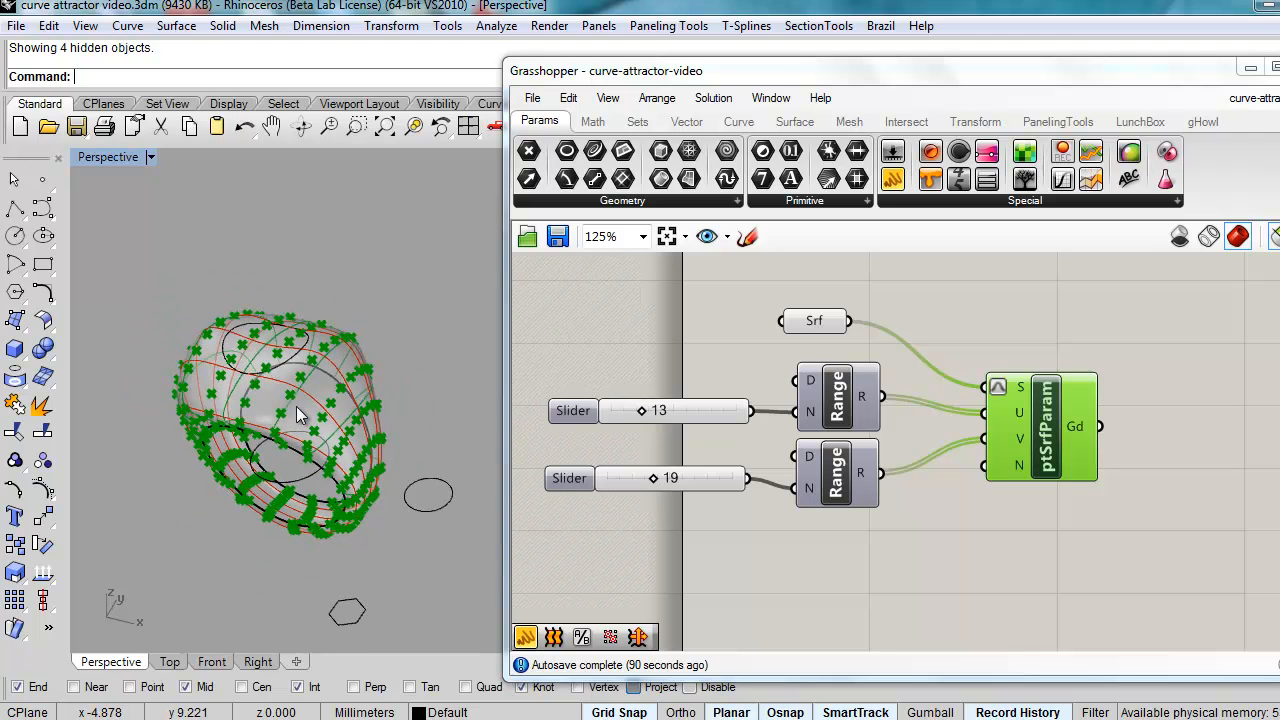
pyautogui.moveTo(333, 541); pyautogui.dragTo(310, 492, button='right')
pyautogui.moveTo(426, 521); pyautogui.dragTo(386, 535, button='right')
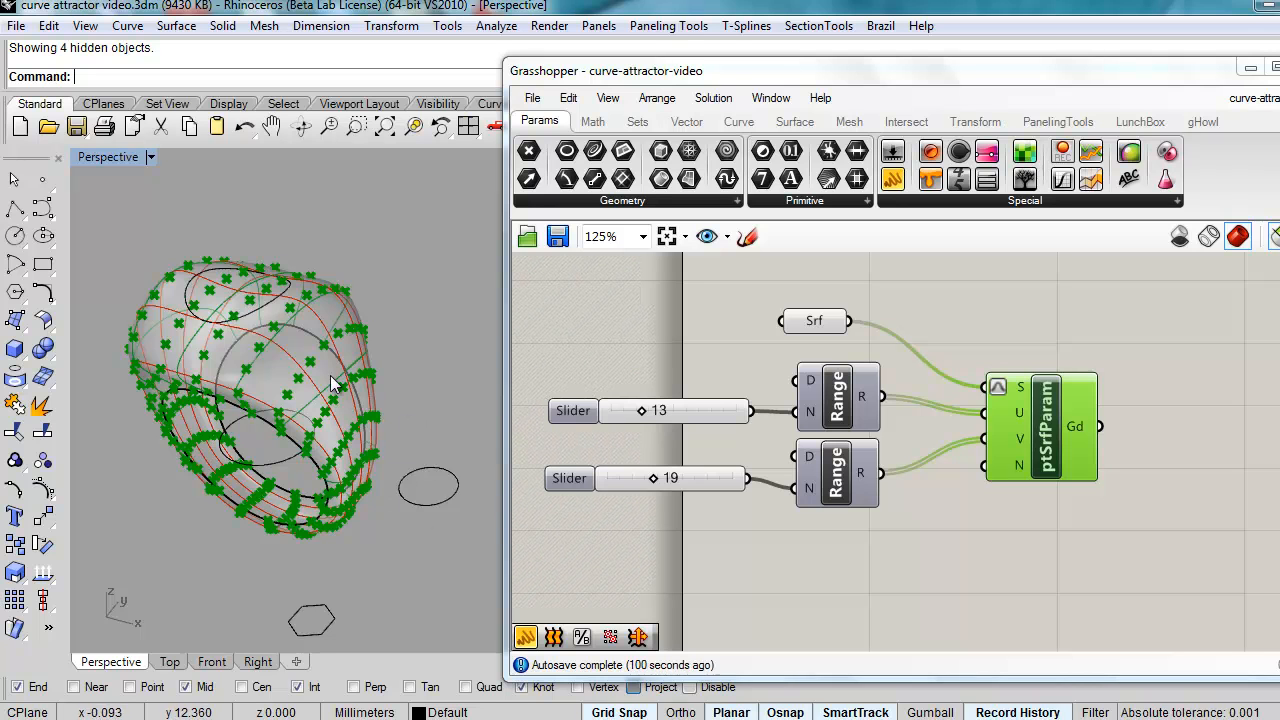
# Step: Hide the inner ellipse and the top ellipse on the ring
pyautogui.click(271, 463)
pyautogui.write('h')
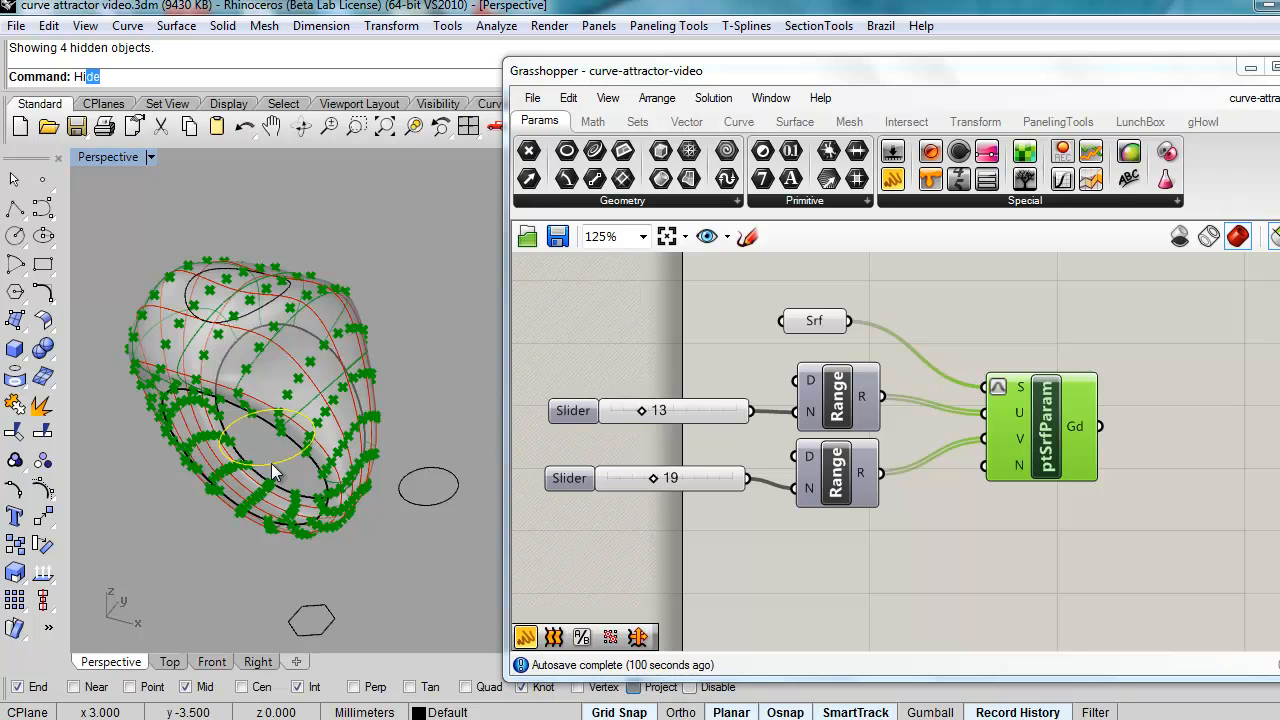
pyautogui.write('ide')
pyautogui.press('Return')
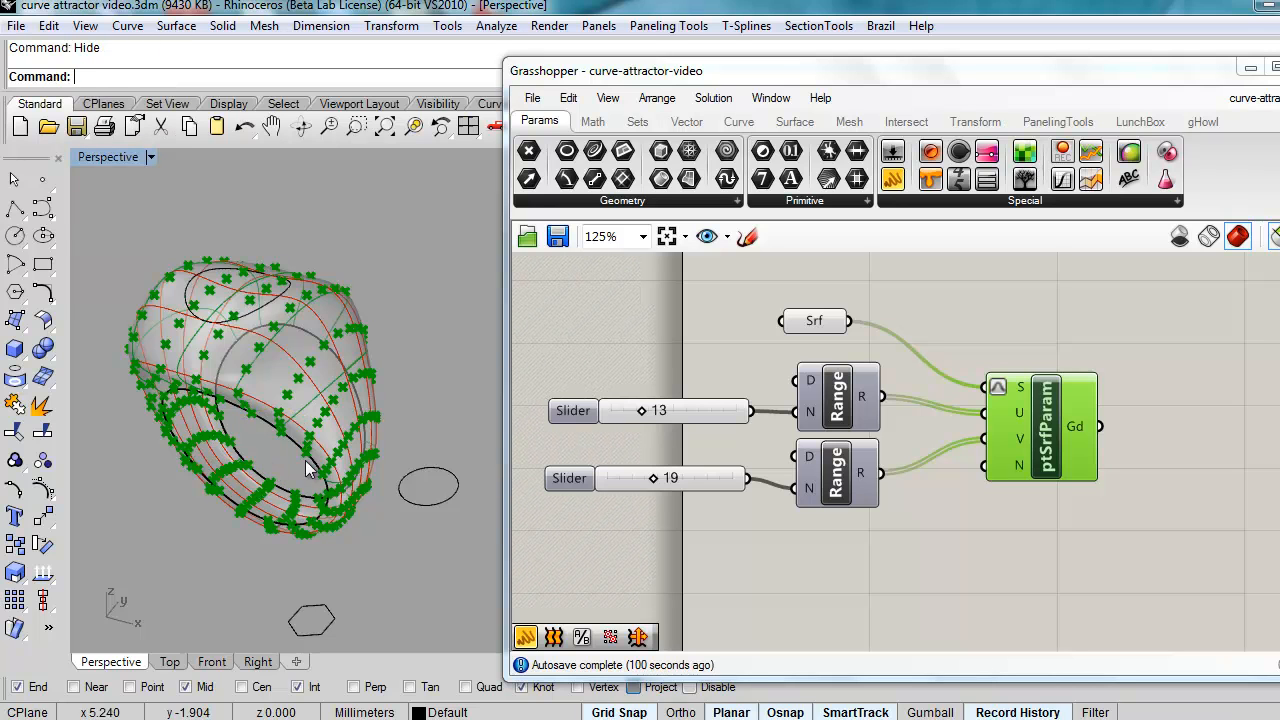
pyautogui.click(256, 310)
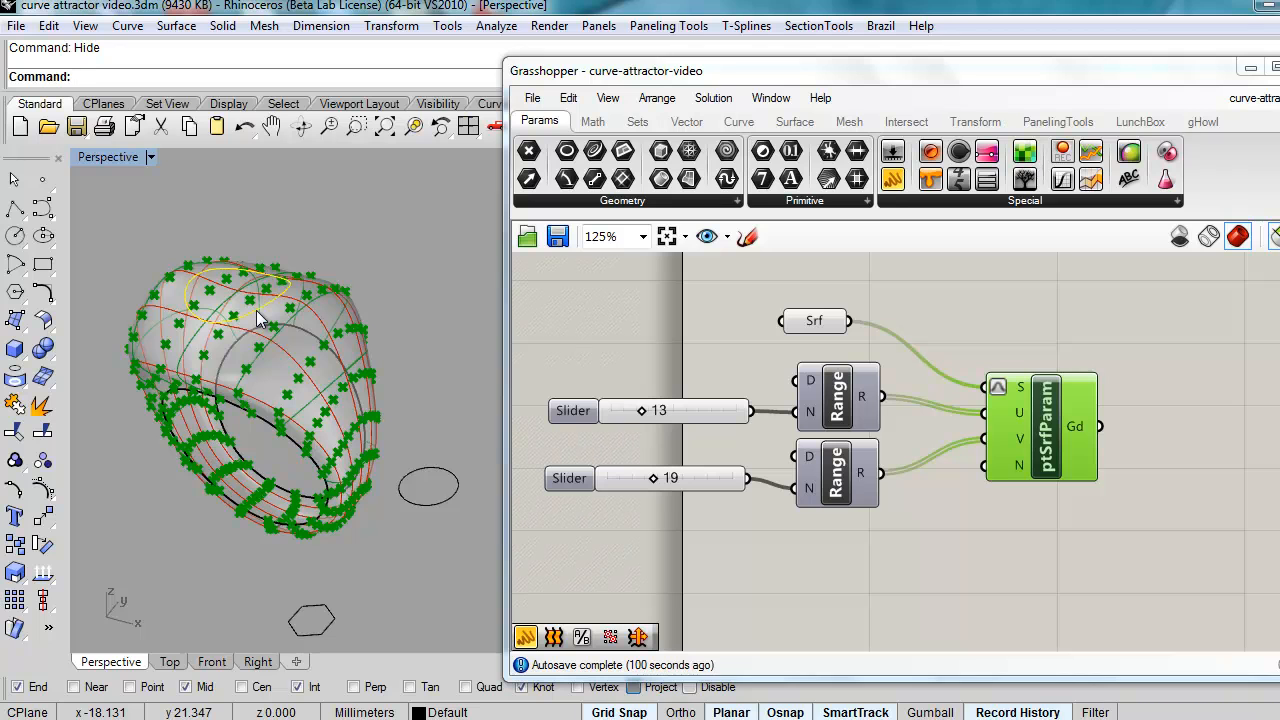
pyautogui.write('Hide')
pyautogui.press('Return')
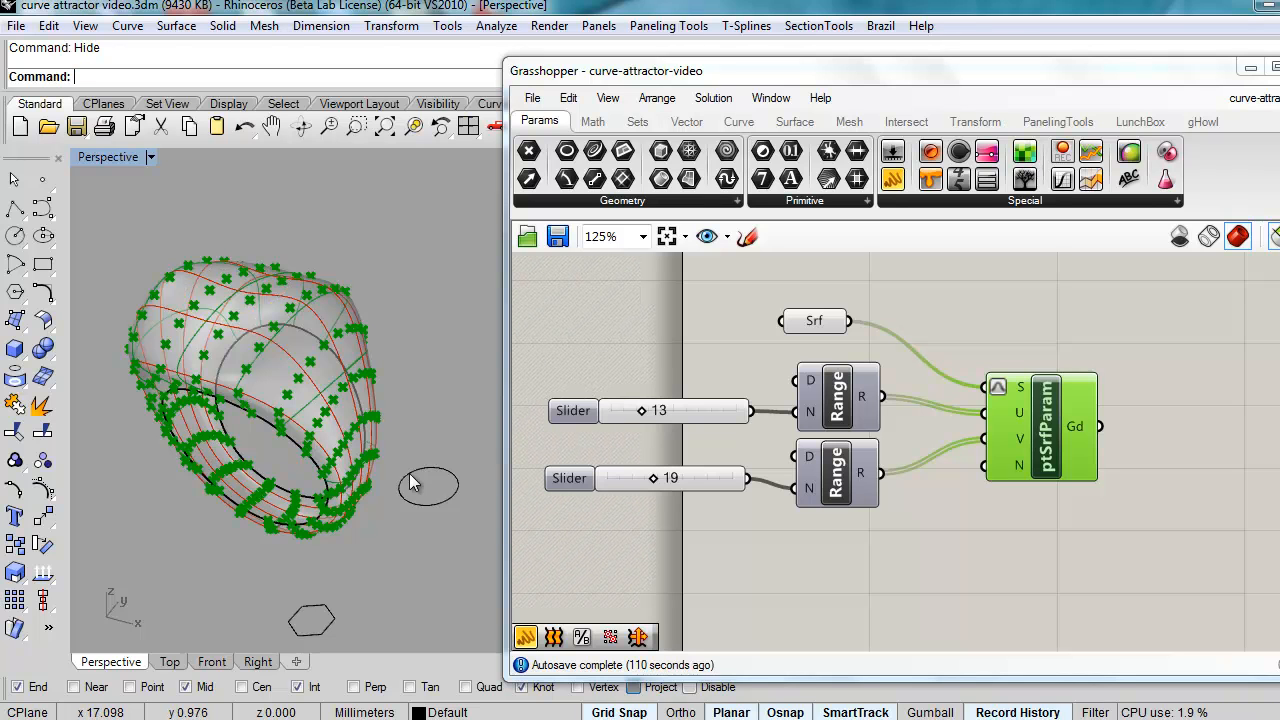
# Step: Place a PanelingTools Morph 2D (ptMorph2D) component from Panel2D beside ptSrfParam
pyautogui.click(1057, 122)
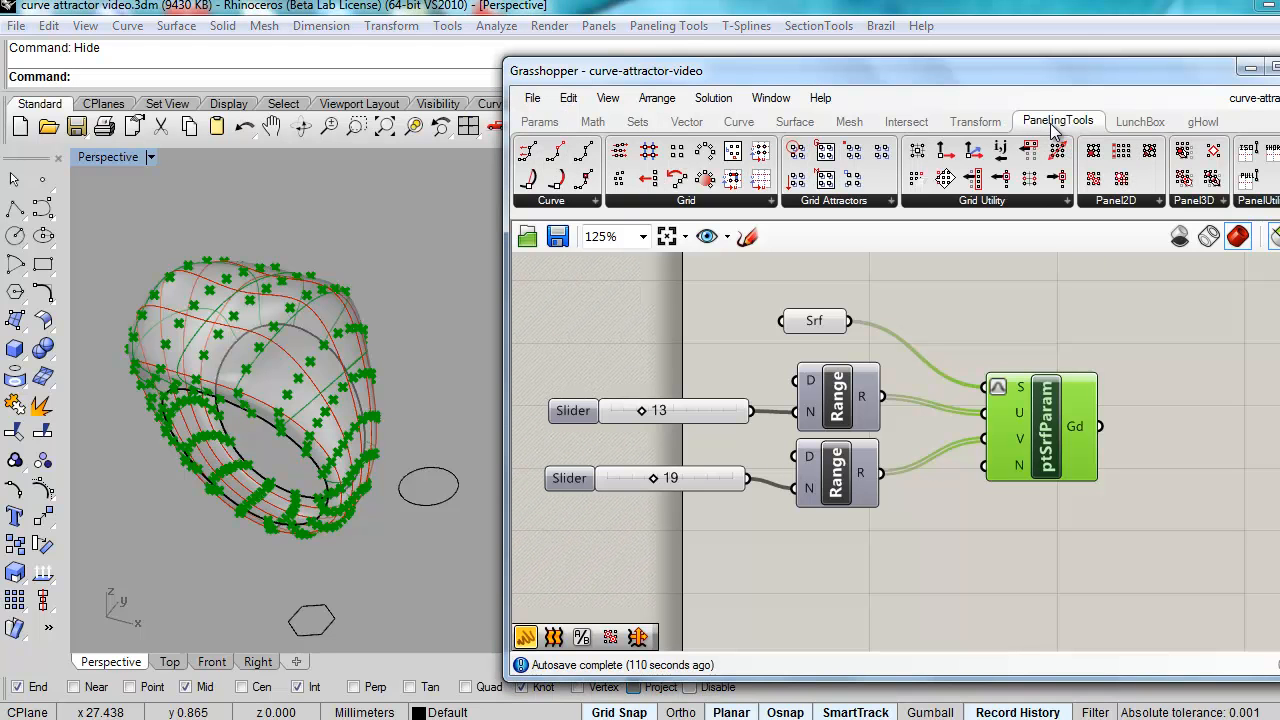
pyautogui.click(1128, 203)
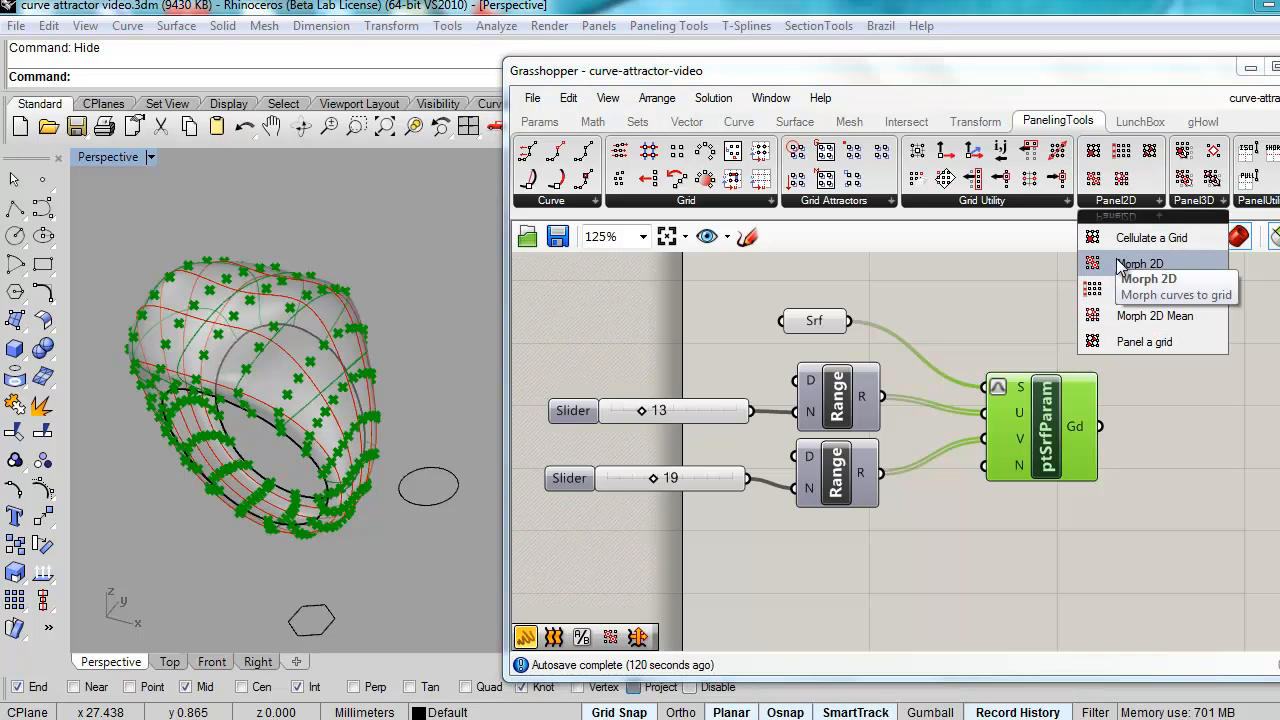
pyautogui.moveTo(1120, 265); pyautogui.dragTo(1228, 445)
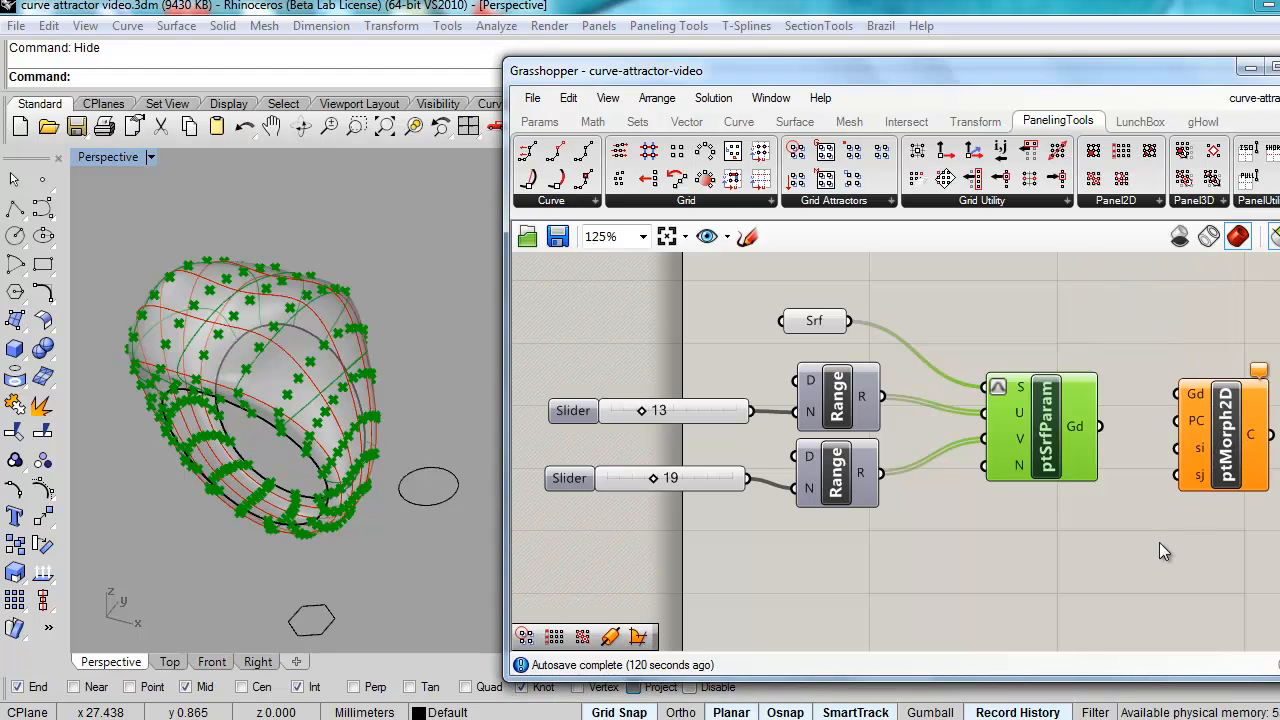
pyautogui.moveTo(1034, 566); pyautogui.dragTo(1033, 532, button='right')
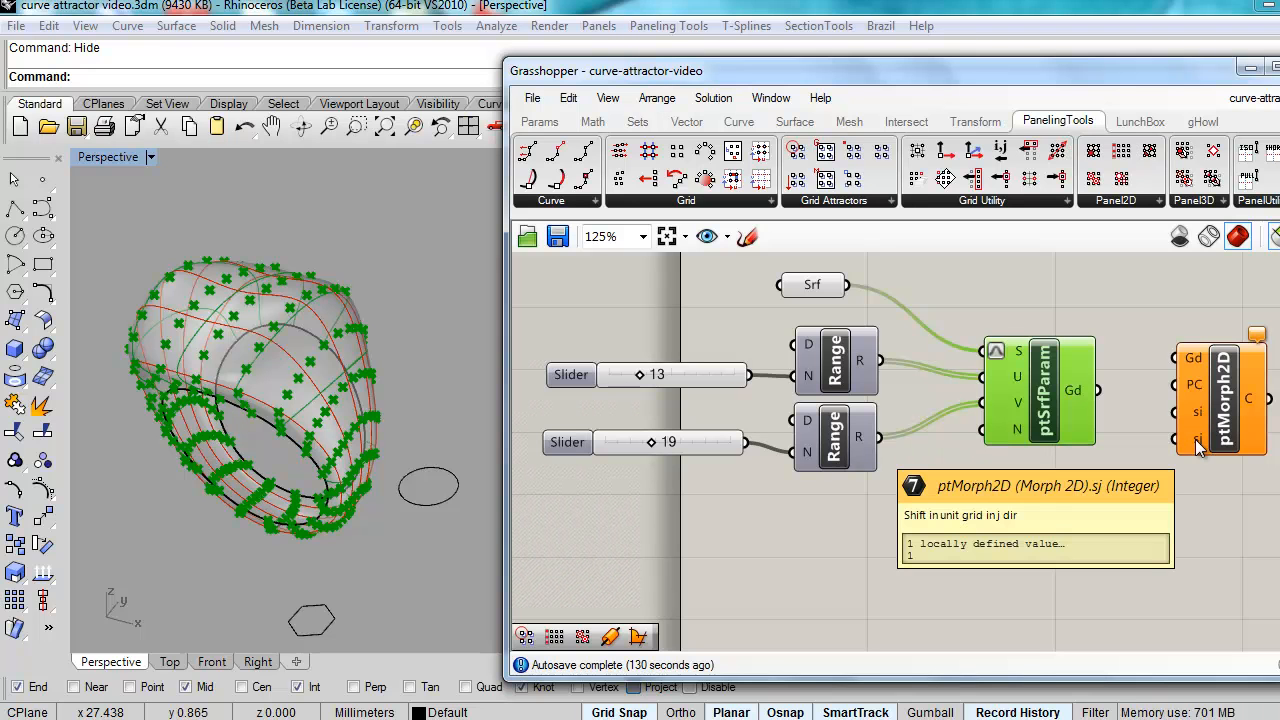
pyautogui.moveTo(1225, 415); pyautogui.dragTo(1227, 443)
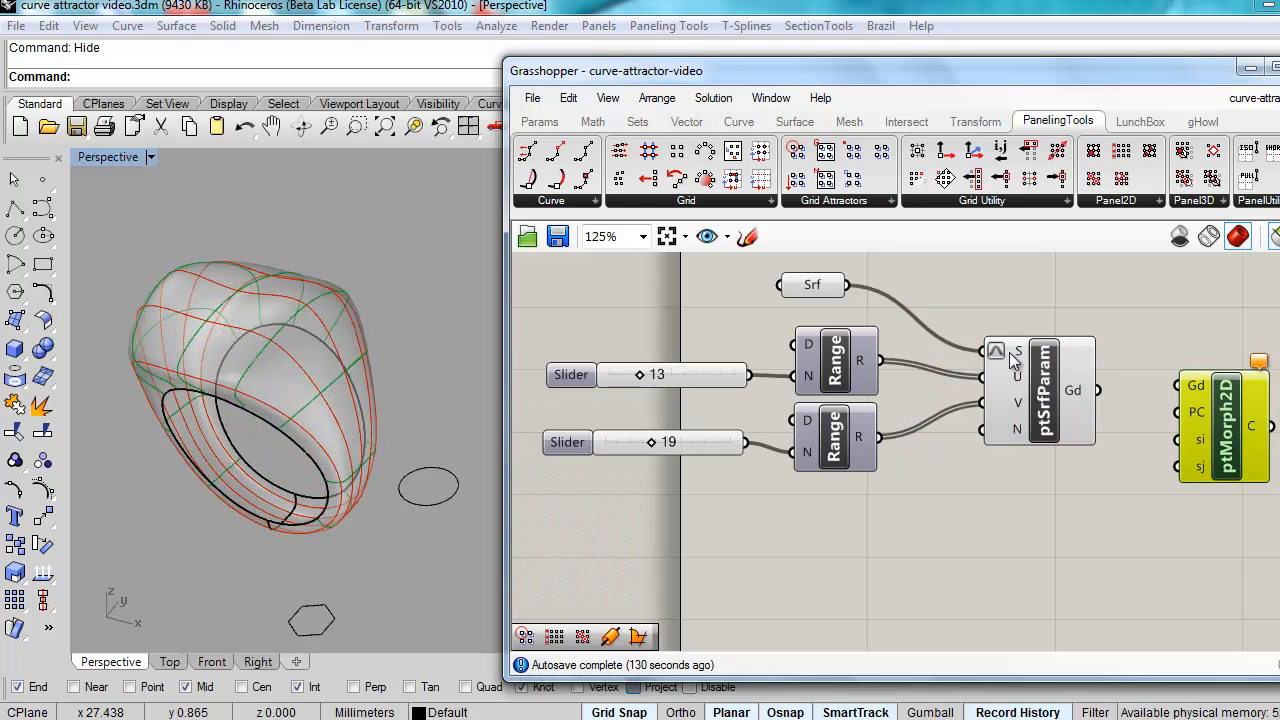
# Step: Add a Curve parameter referencing the hexagon and wire it into ptMorph2D's PC input
pyautogui.click(539, 122)
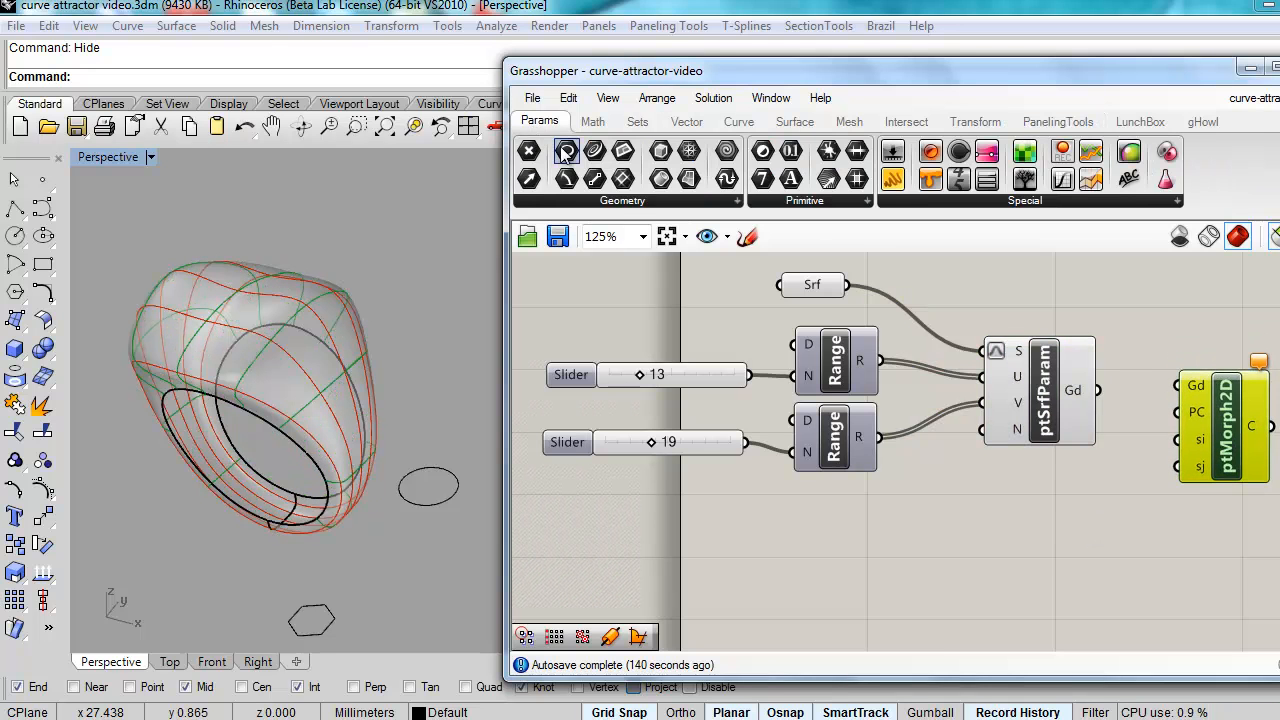
pyautogui.moveTo(595, 151); pyautogui.dragTo(972, 541)
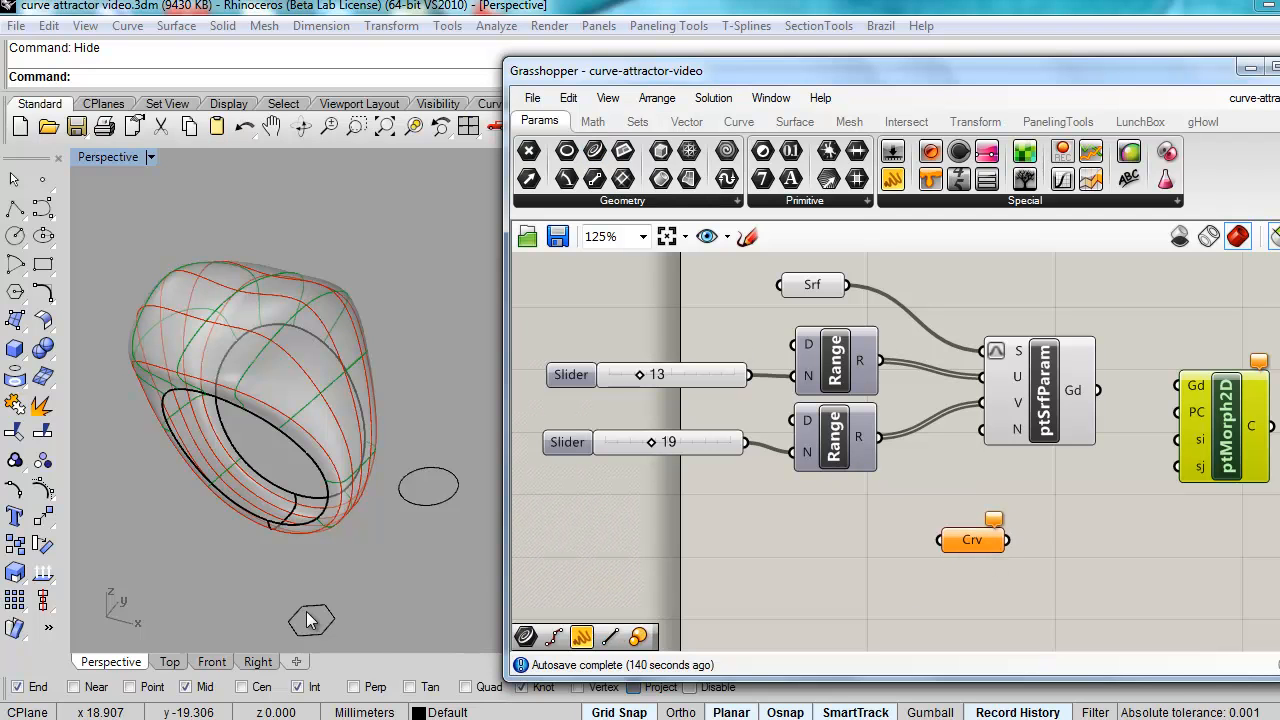
pyautogui.rightClick(975, 532)
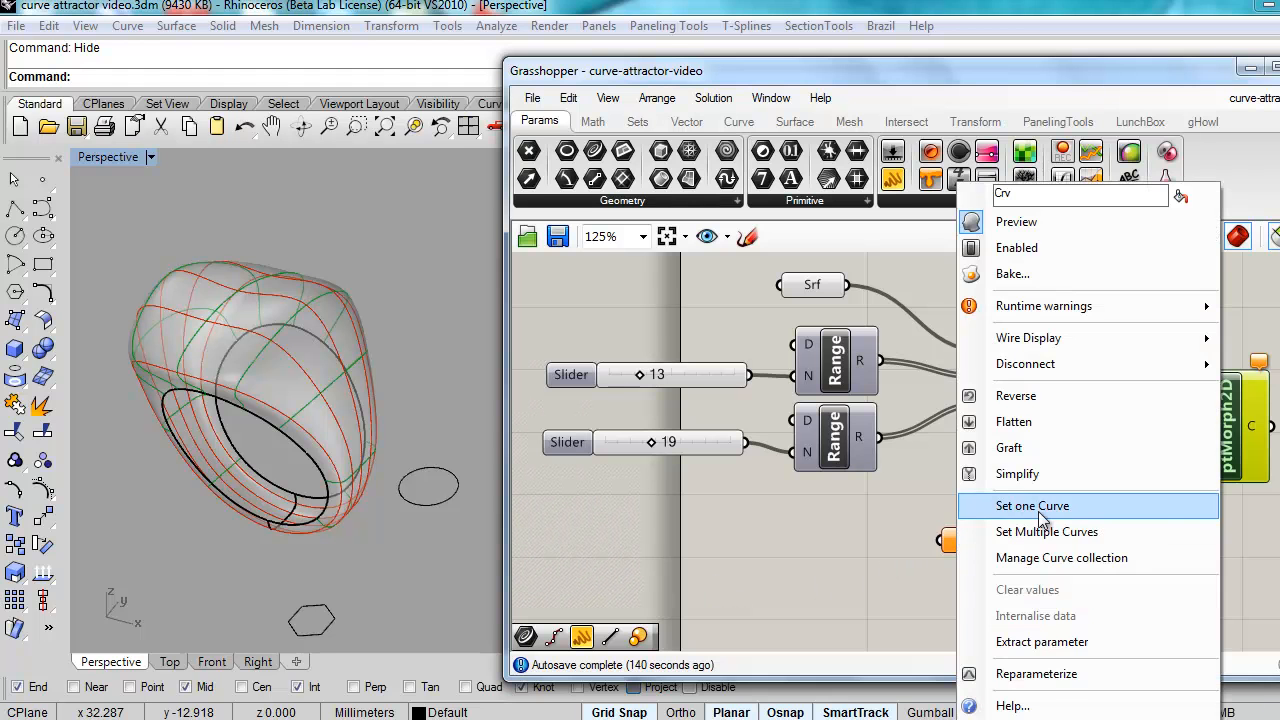
pyautogui.click(1040, 577)
pyautogui.click(327, 620)
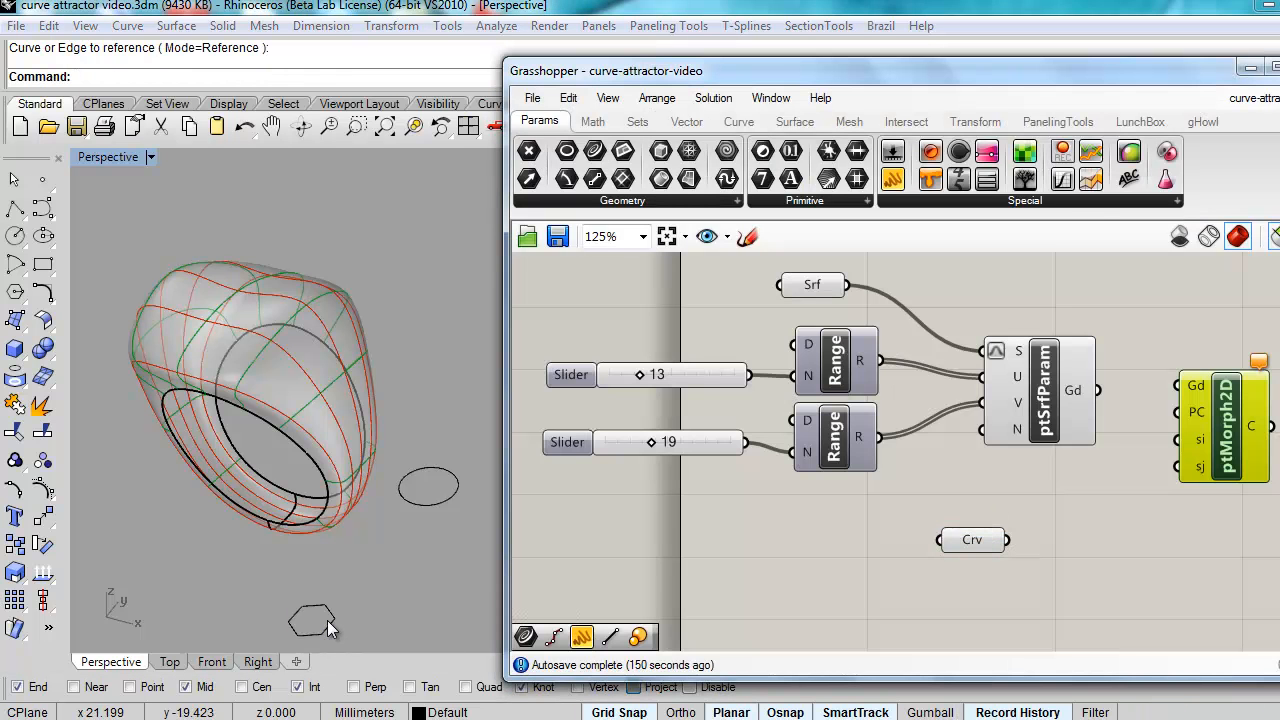
pyautogui.moveTo(1016, 538); pyautogui.dragTo(1177, 386)
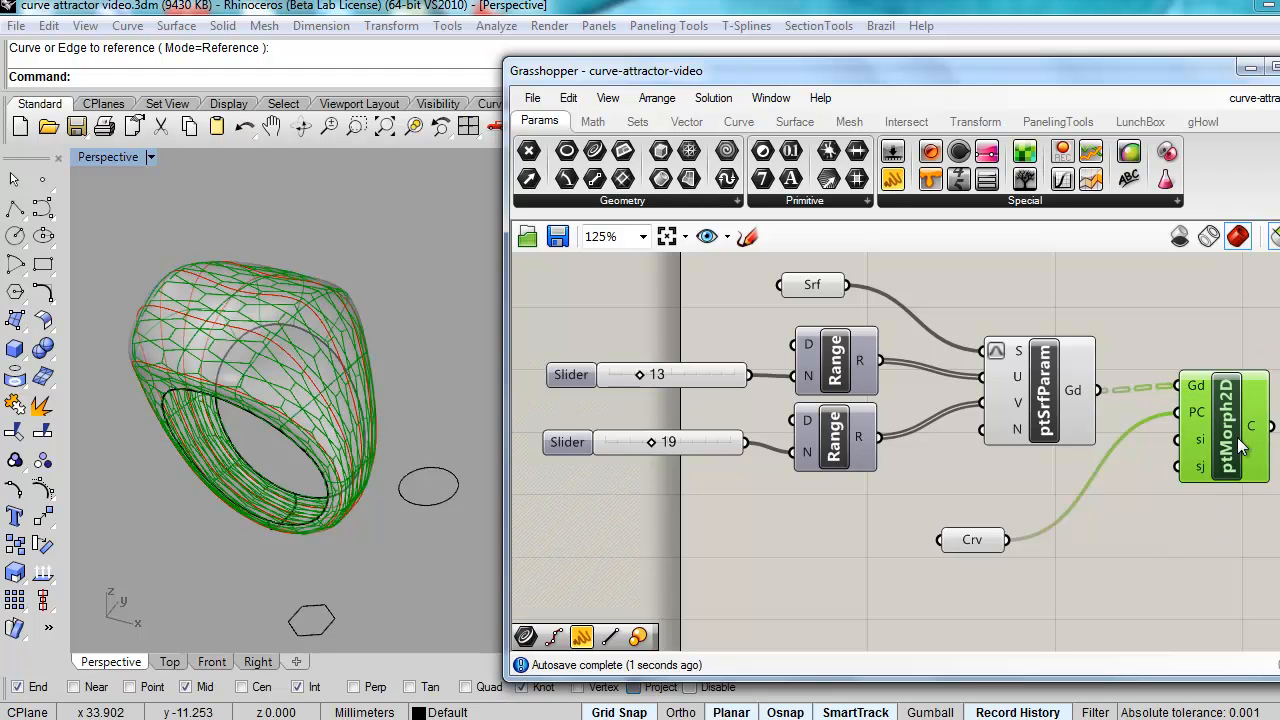
# Step: Raise the second grid count to 22 with the first at 13, checking the hexagon cells
pyautogui.moveTo(337, 378); pyautogui.dragTo(344, 474, button='right')
pyautogui.scroll(4, 226, 375)
pyautogui.moveTo(225, 373); pyautogui.dragTo(272, 361, button='right')
pyautogui.scroll(-4, 303, 370)
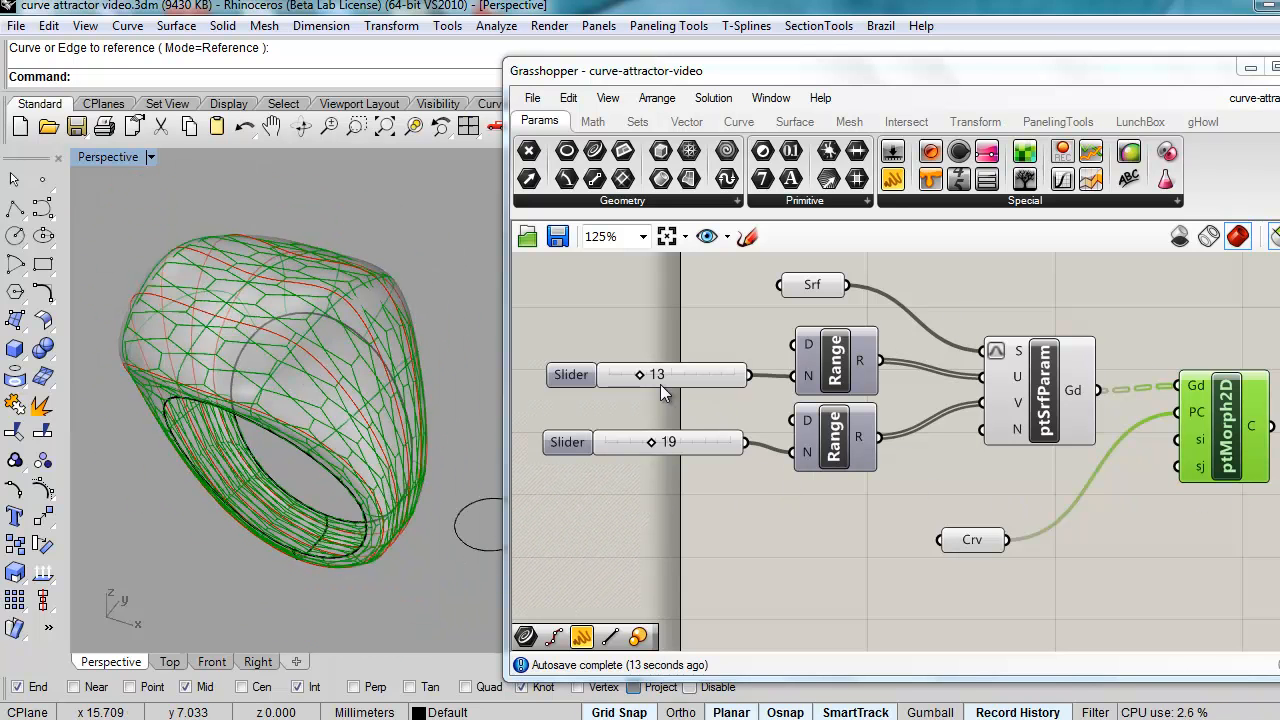
pyautogui.moveTo(656, 444)
pyautogui.mouseDown()
pyautogui.moveTo(625, 443)
pyautogui.moveTo(658, 446)
pyautogui.mouseUp()
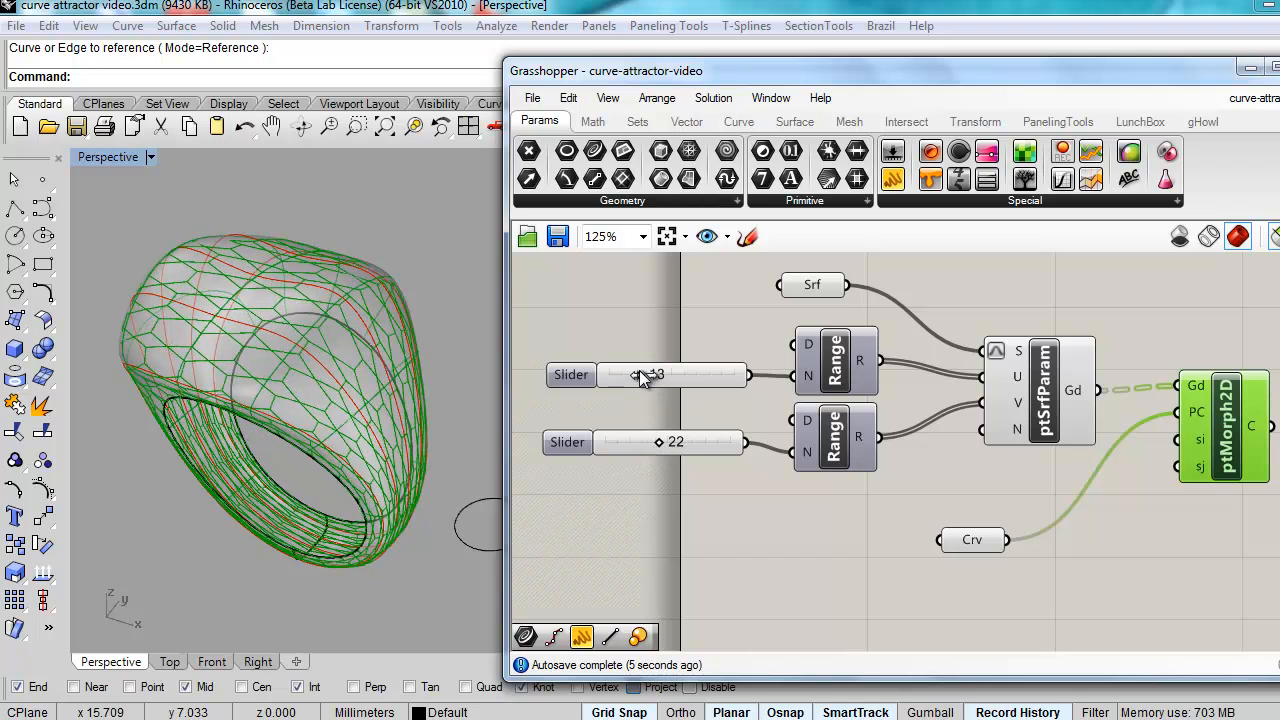
pyautogui.moveTo(637, 370)
pyautogui.mouseDown()
pyautogui.moveTo(668, 371)
pyautogui.moveTo(638, 376)
pyautogui.mouseUp()
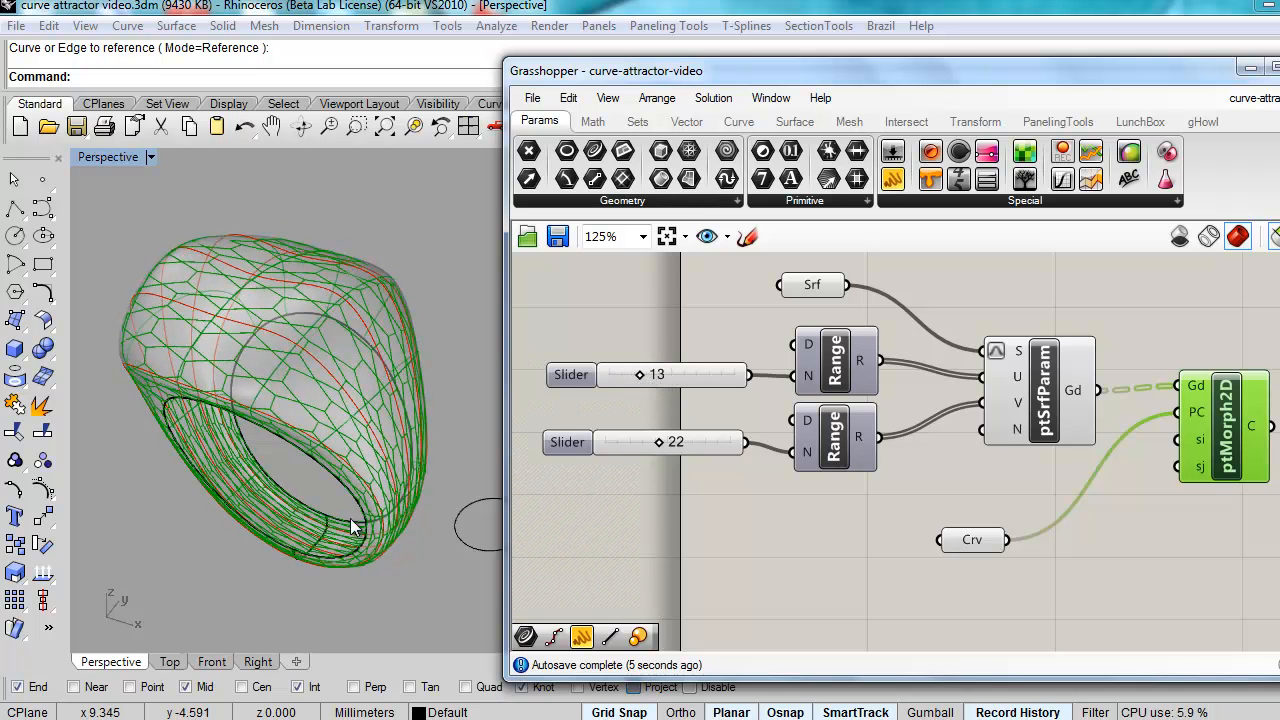
pyautogui.moveTo(422, 449); pyautogui.dragTo(404, 417, button='right')
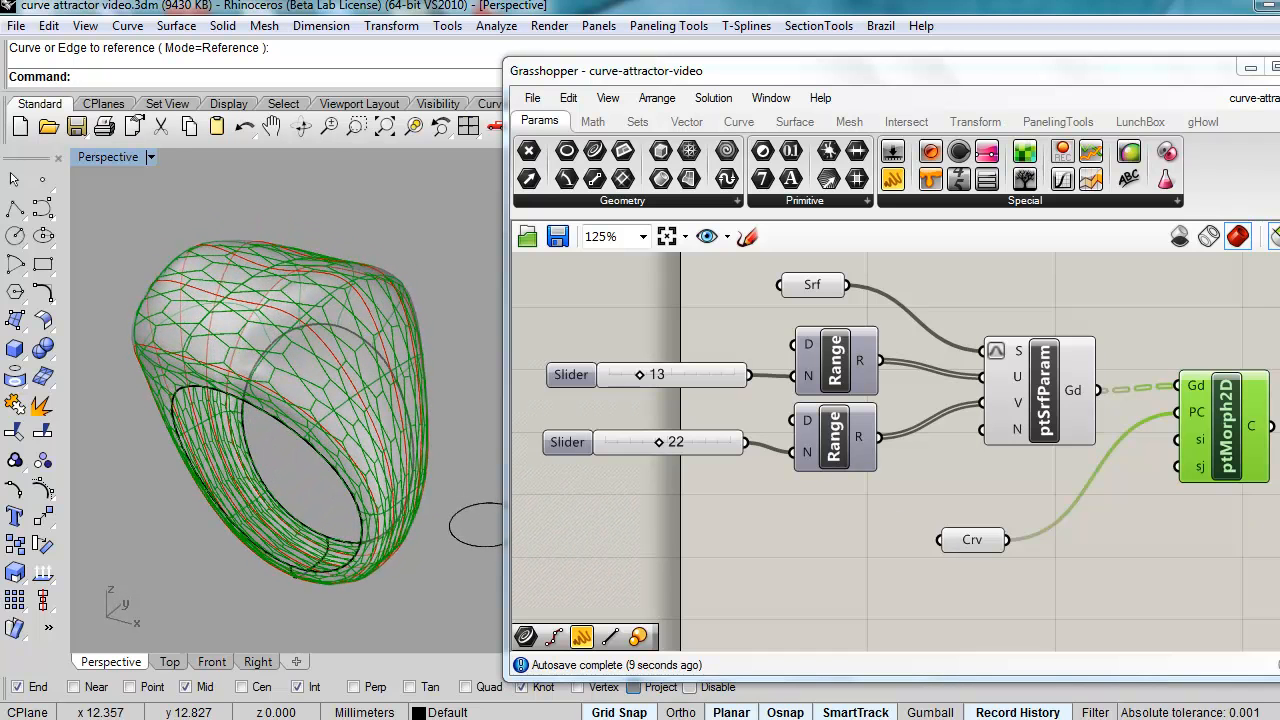
# Step: Dismiss ptMorph2D's output menu without baking, then browse PanelingTools' Grid Attractors components
pyautogui.rightClick(1255, 433)
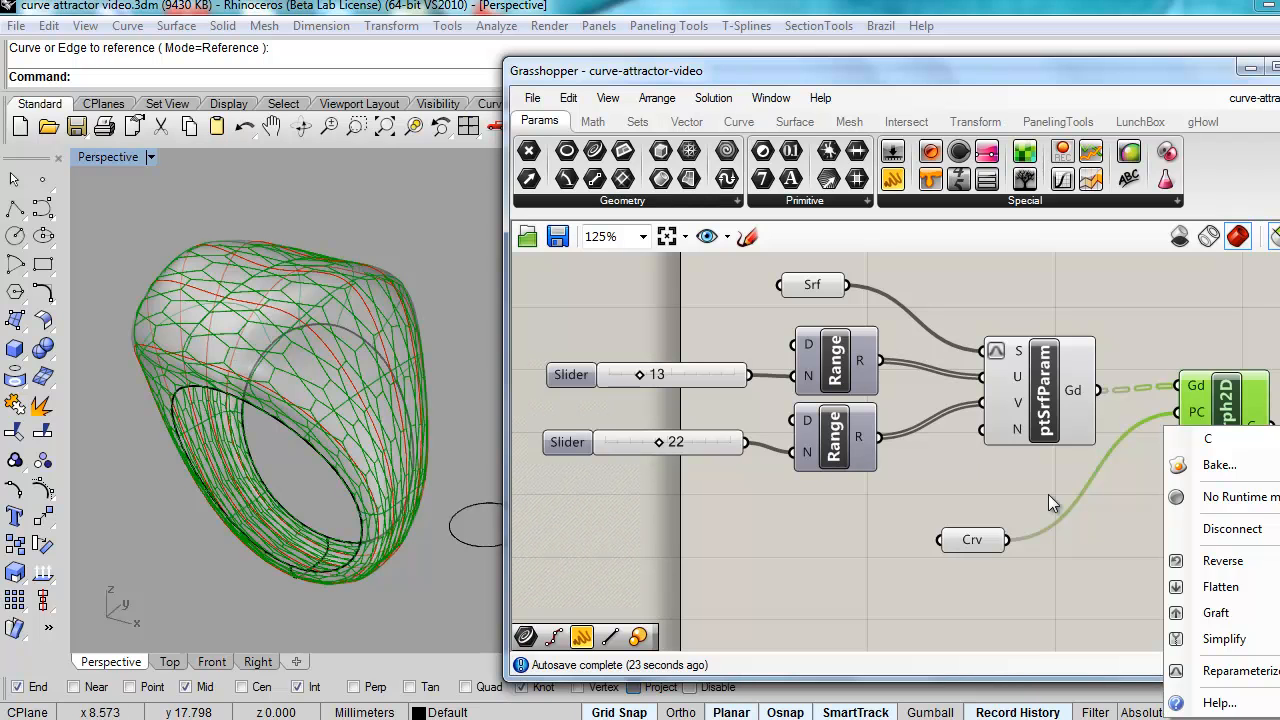
pyautogui.click(1103, 568)
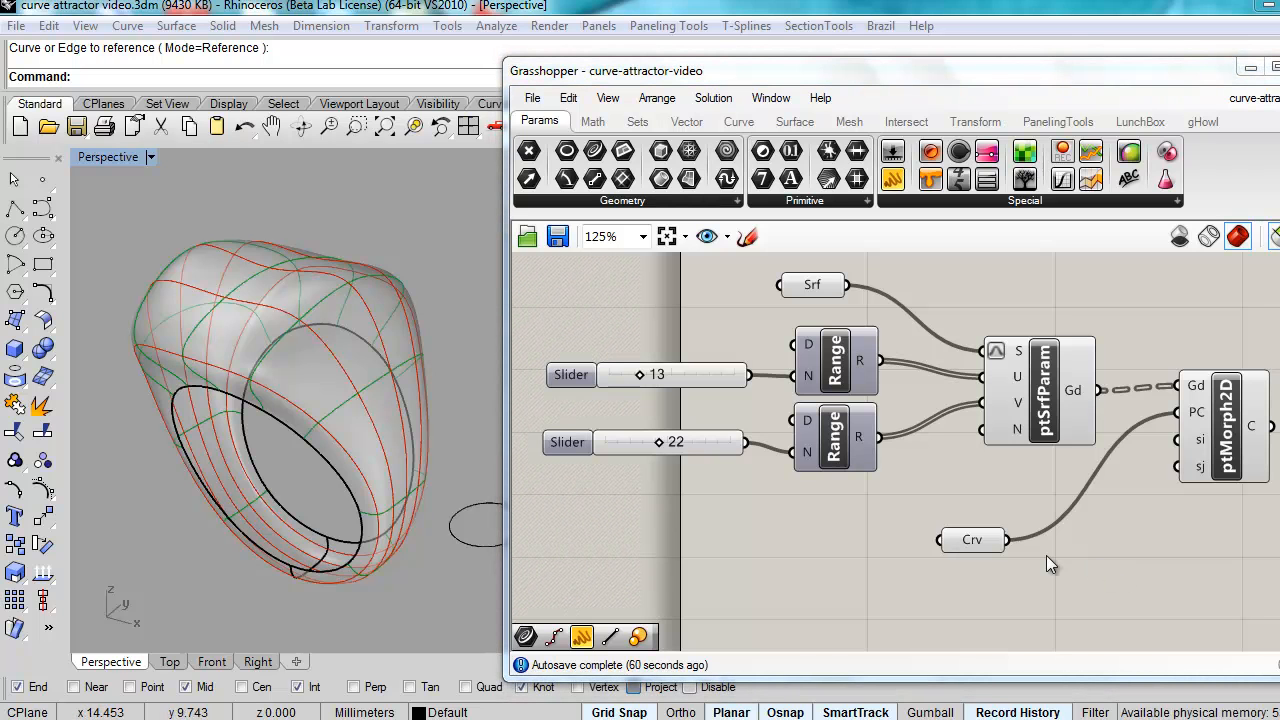
pyautogui.click(1059, 124)
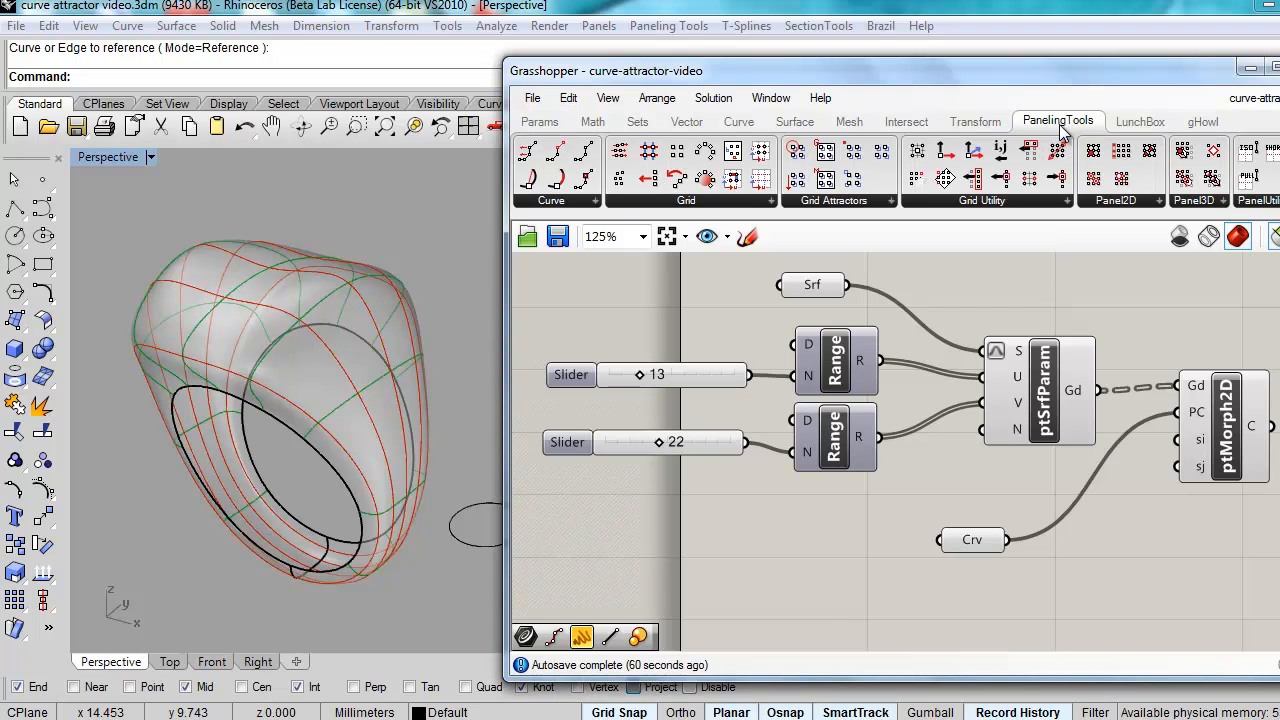
pyautogui.click(814, 204)
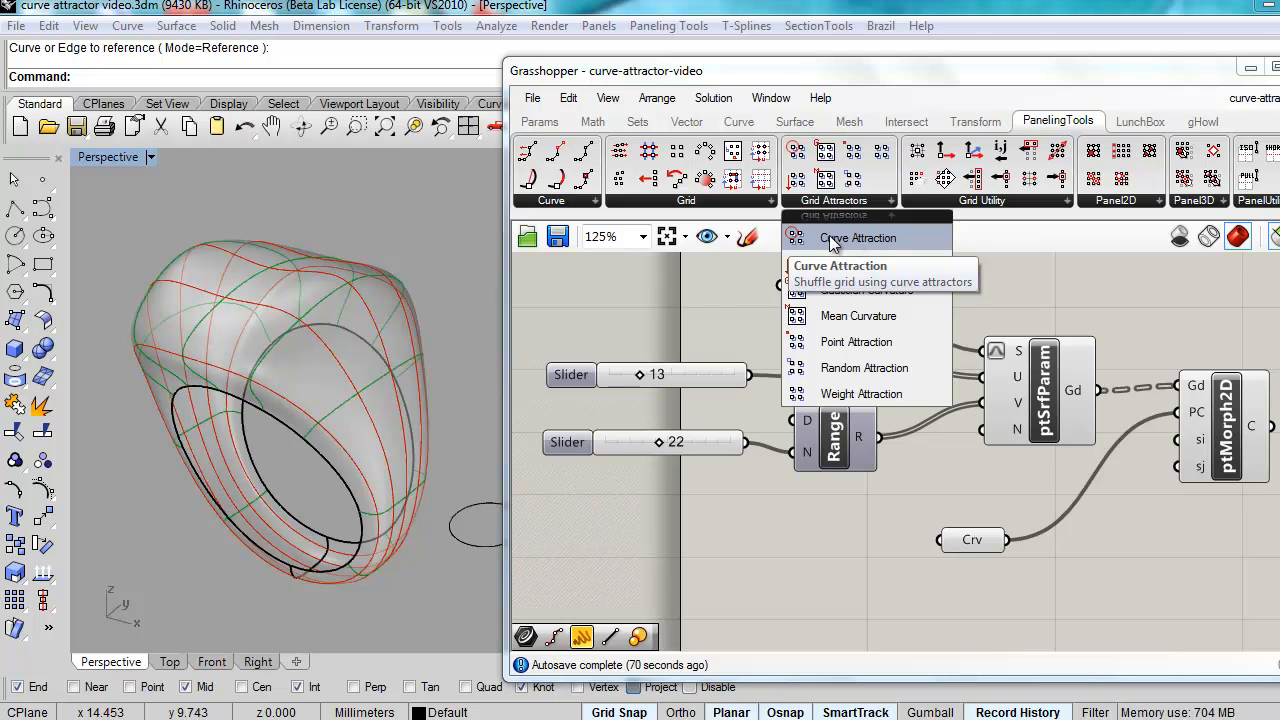
pyautogui.click(469, 279)
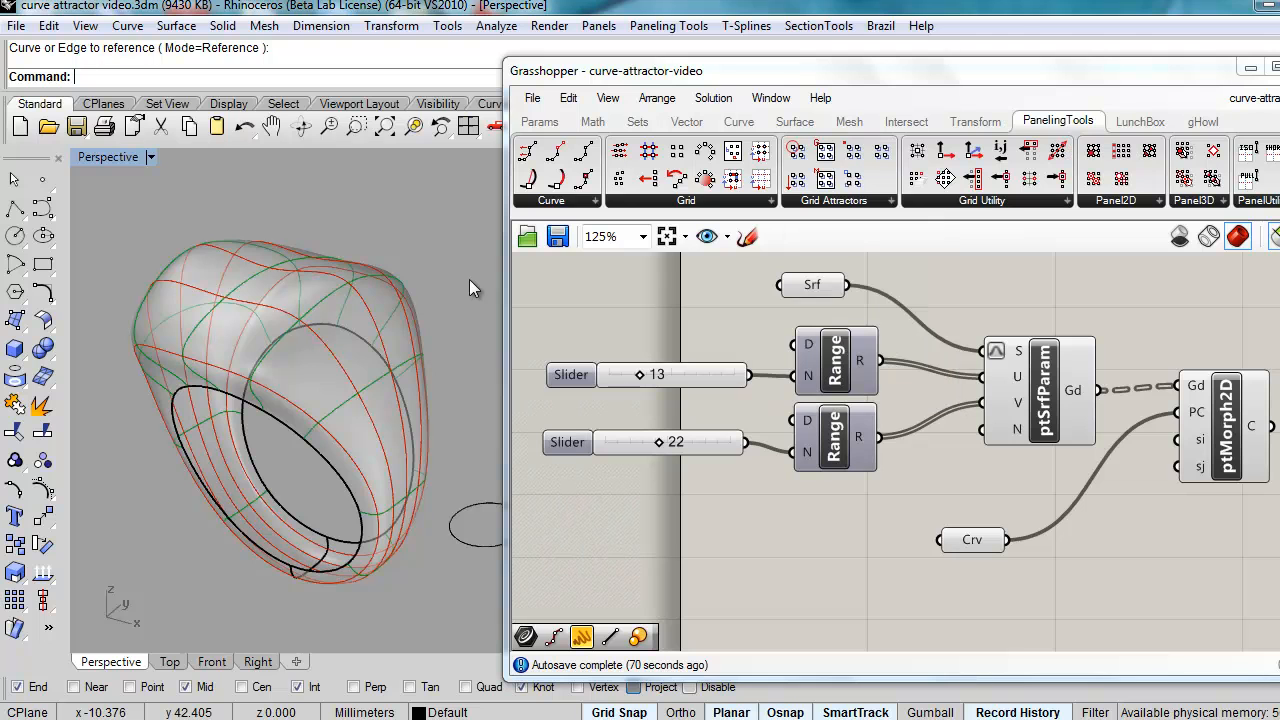
pyautogui.write('Show')
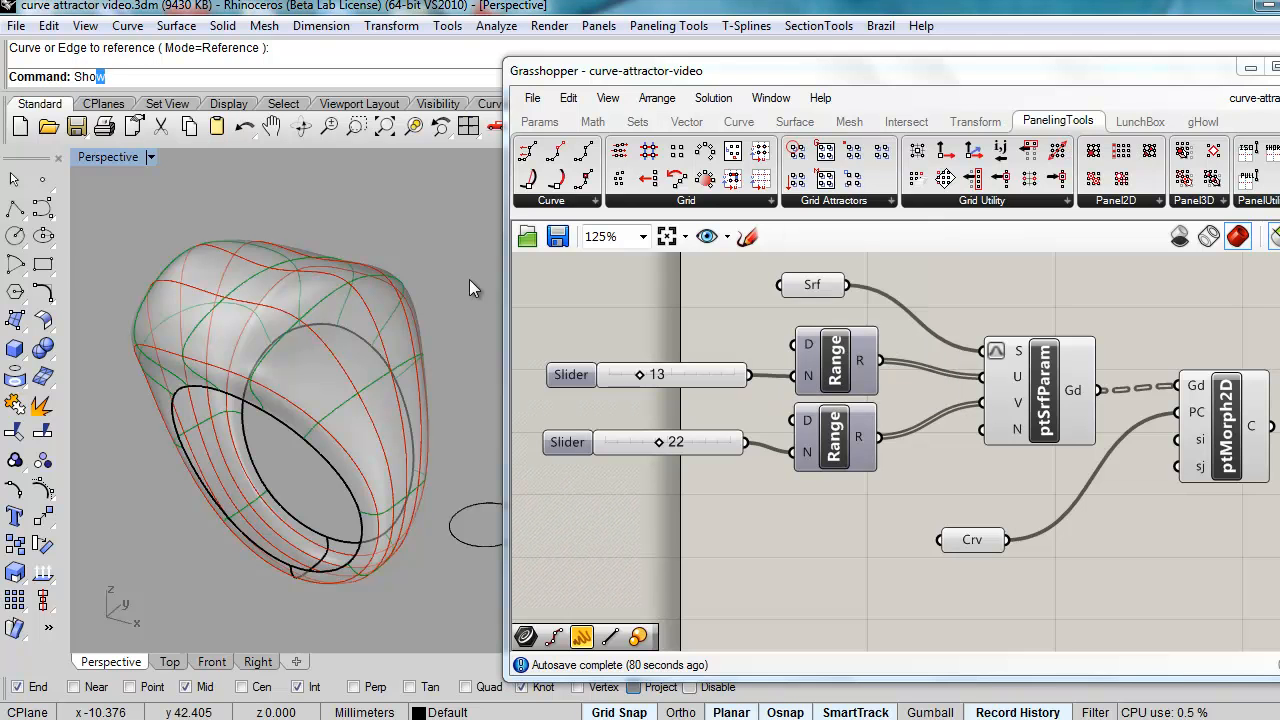
pyautogui.press('Return')
pyautogui.moveTo(407, 307); pyautogui.dragTo(290, 498, button='right')
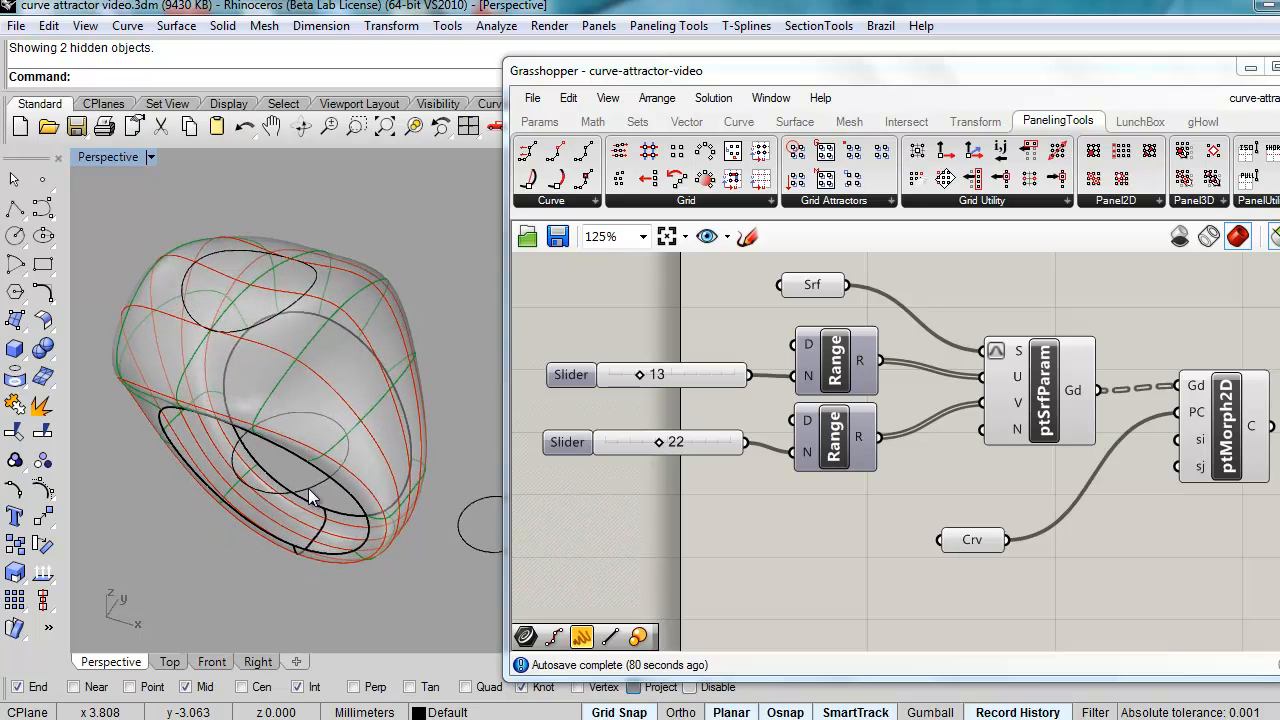
pyautogui.click(308, 488)
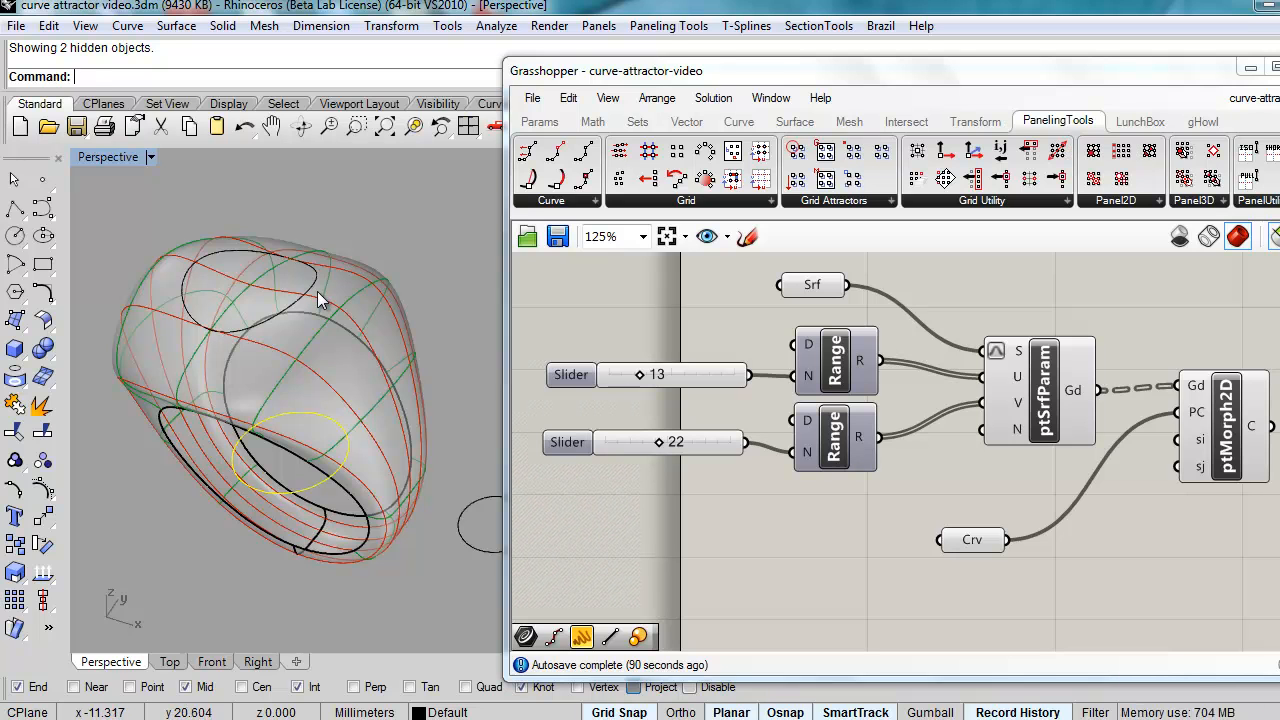
pyautogui.press('Return')
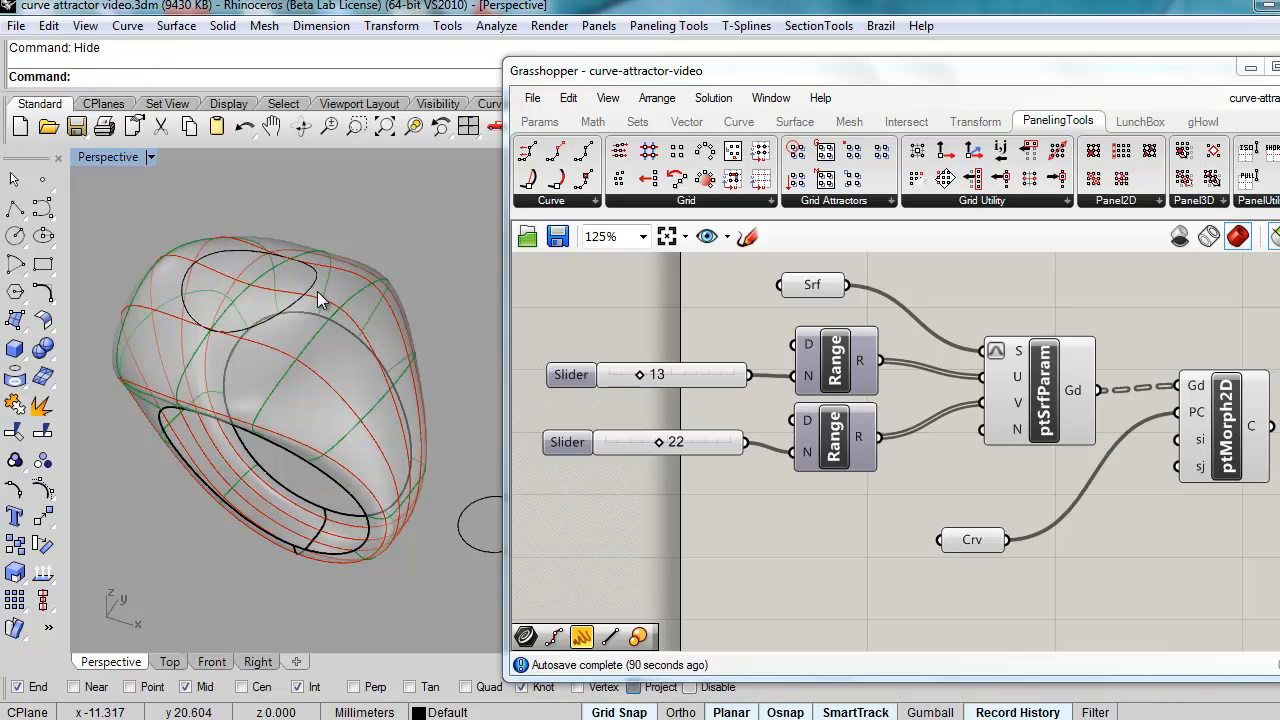
pyautogui.moveTo(291, 335)
pyautogui.mouseDown(button='right')
pyautogui.moveTo(320, 457)
pyautogui.moveTo(290, 340)
pyautogui.moveTo(312, 348)
pyautogui.moveTo(309, 320)
pyautogui.mouseUp(button='right')
pyautogui.moveTo(288, 366); pyautogui.dragTo(228, 419, button='right')
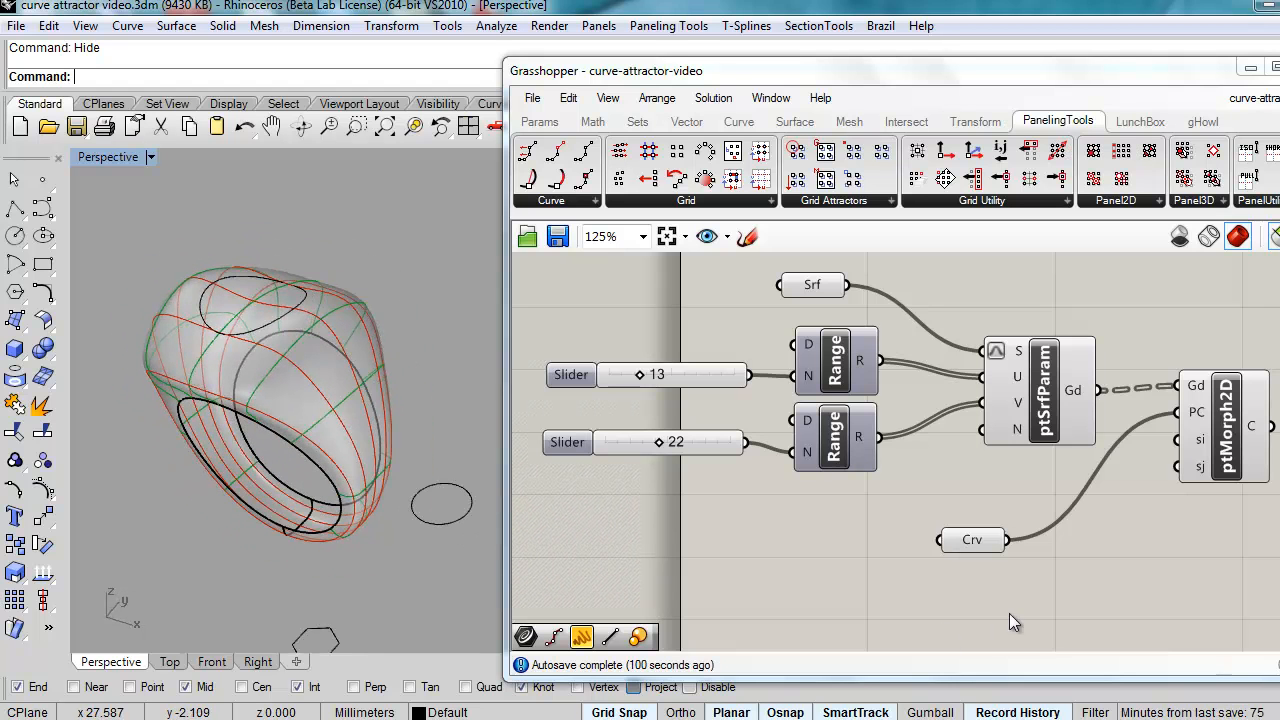
# Step: Reference the model's oval curve in the Crv parameter and preview ptMorph2D's morphed cells
pyautogui.rightClick(960, 548)
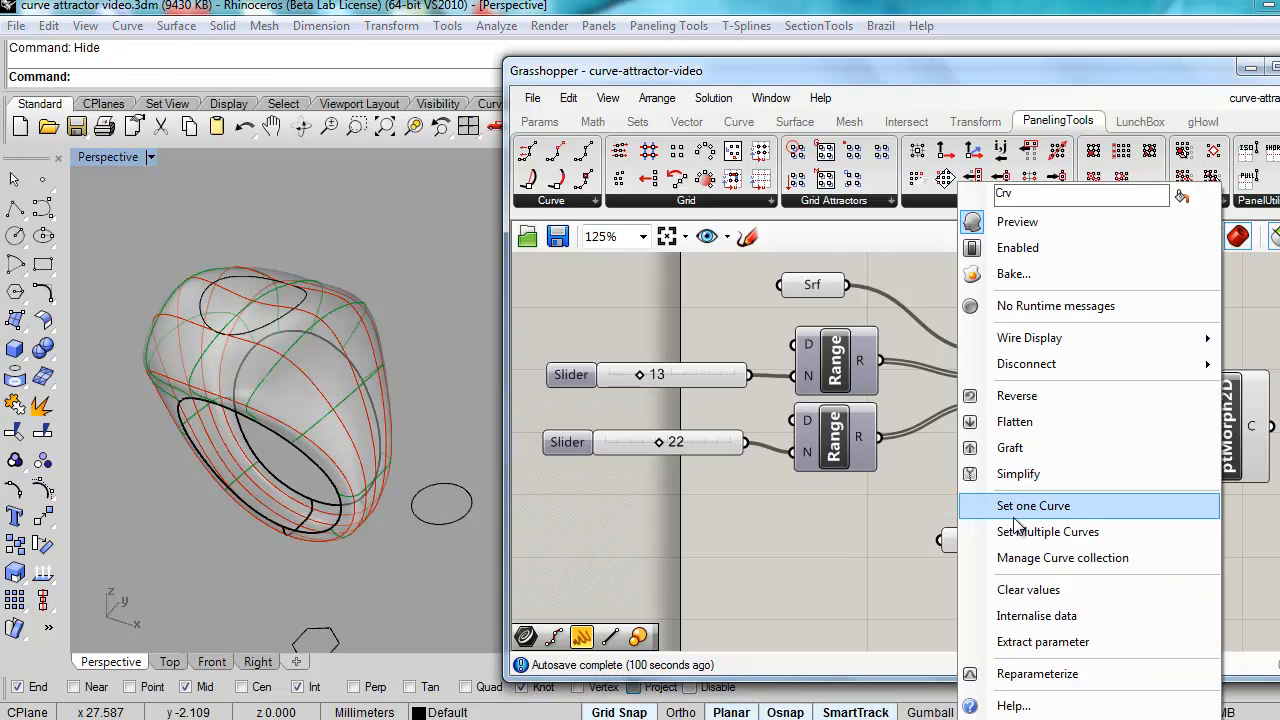
pyautogui.click(1014, 518)
pyautogui.click(440, 521)
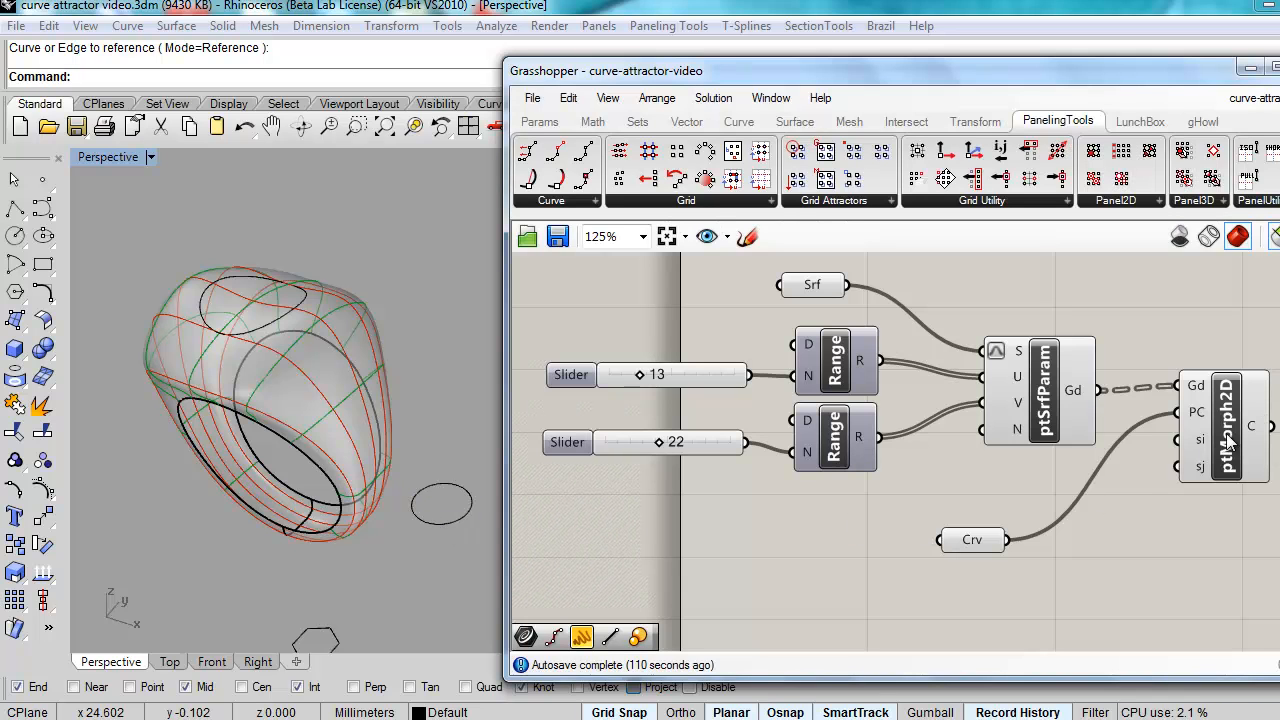
pyautogui.moveTo(1250, 445)
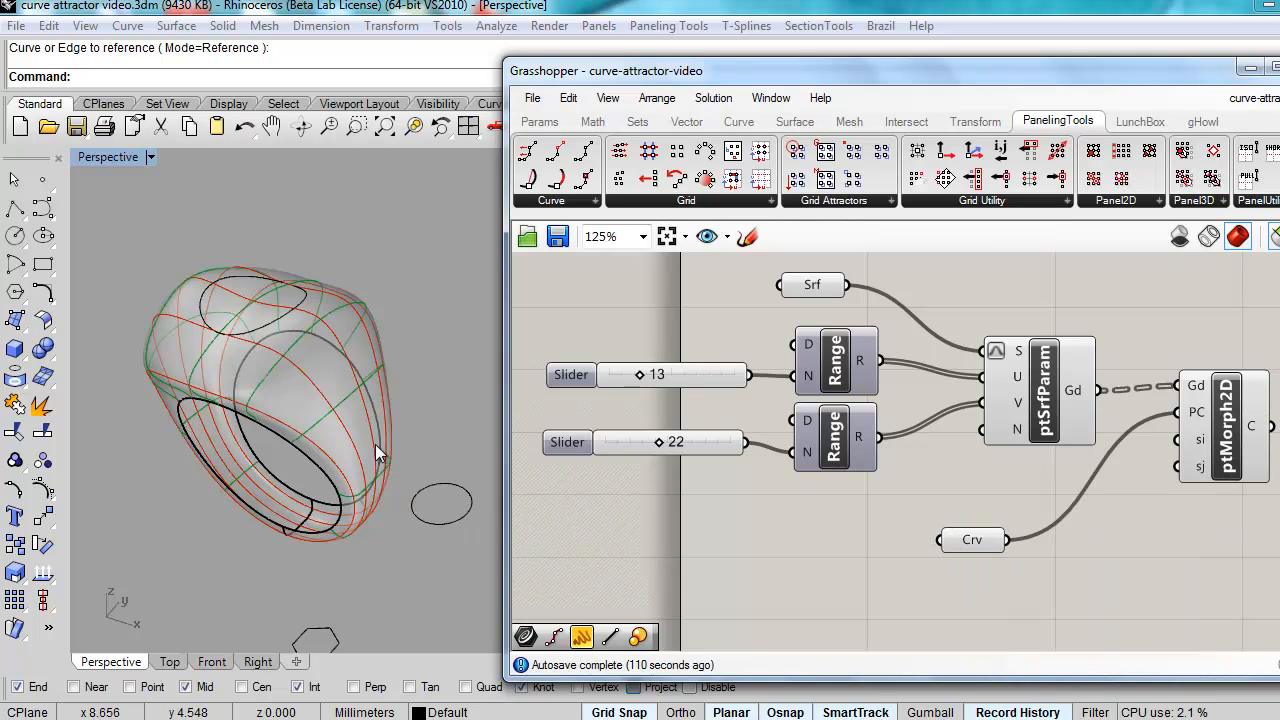
pyautogui.click(1255, 430)
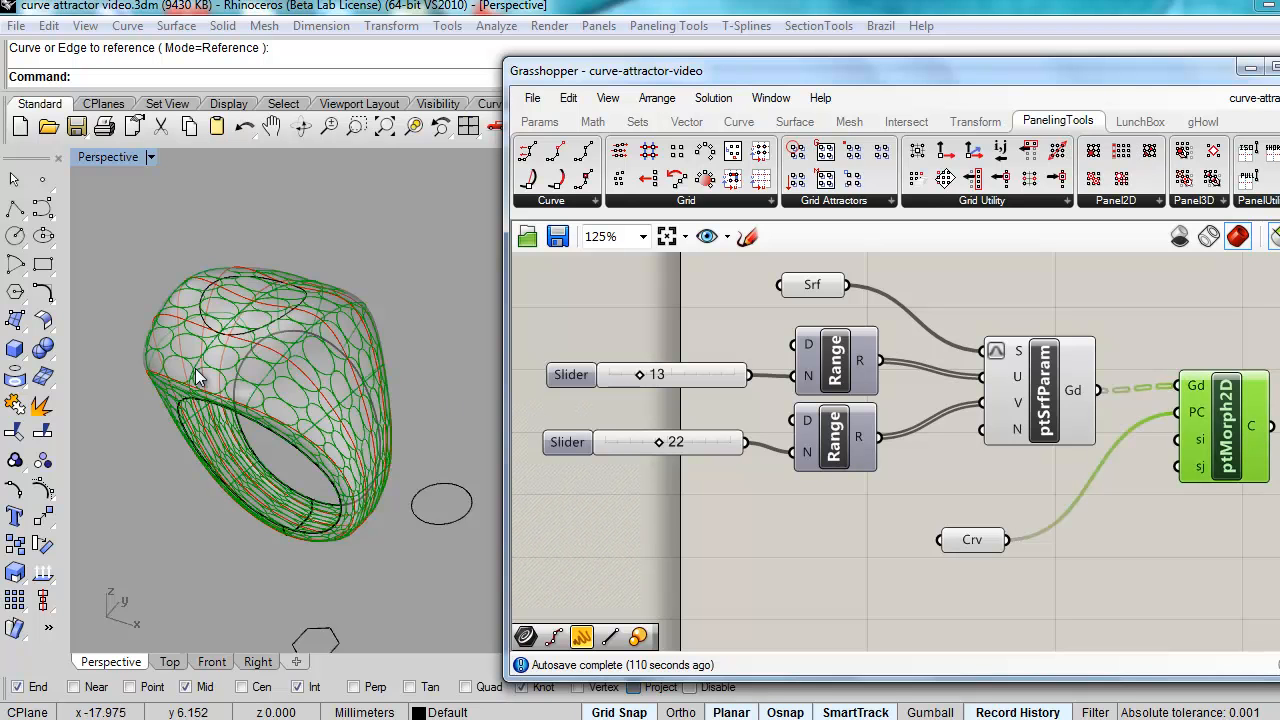
pyautogui.click(1163, 531)
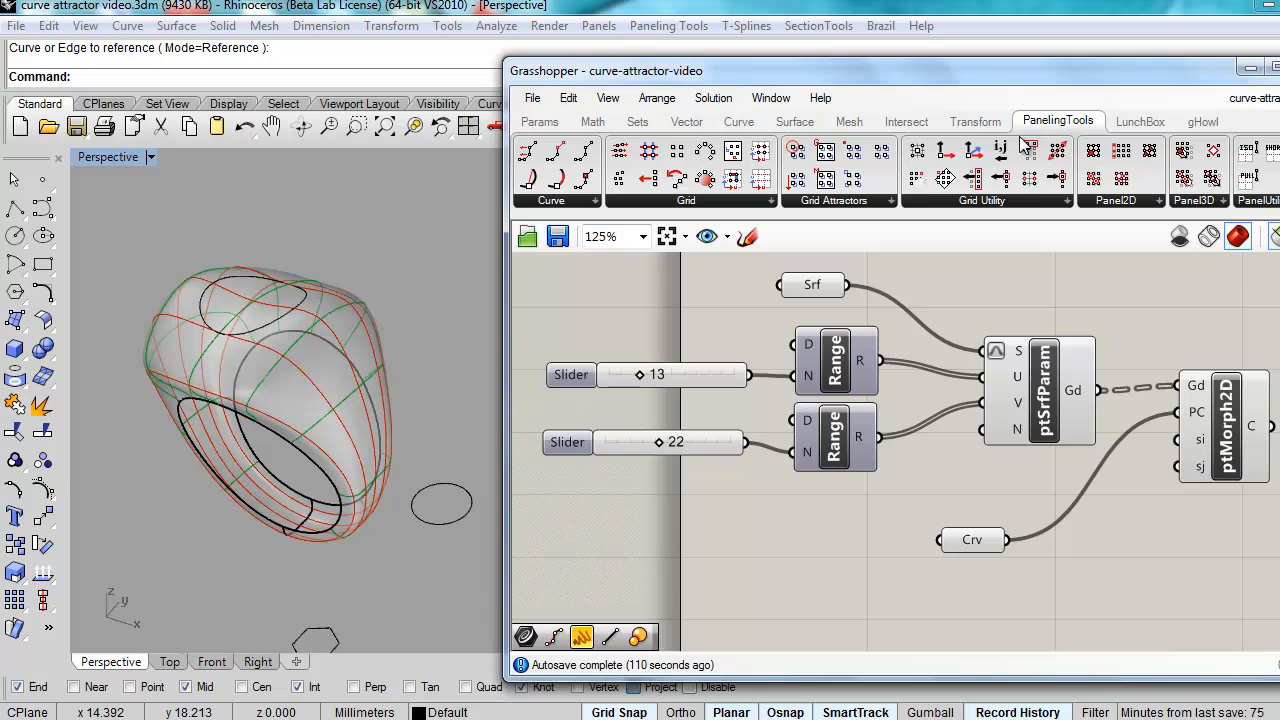
# Step: Place ptCrvAtts on the canvas, wiring ptSrfParam's grid to Gd and the ring Srf to S
pyautogui.moveTo(797, 158); pyautogui.dragTo(1084, 490)
pyautogui.moveTo(1145, 572); pyautogui.dragTo(1145, 572)
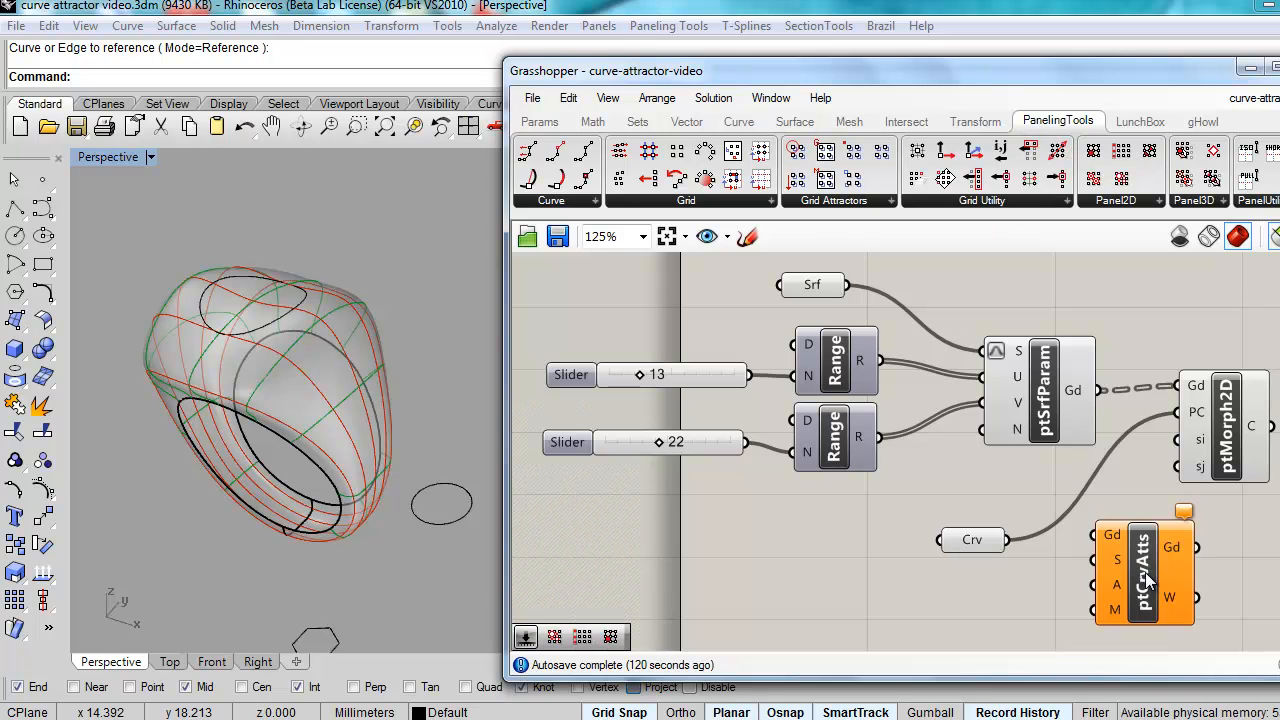
pyautogui.moveTo(943, 452); pyautogui.dragTo(698, 448, button='right')
pyautogui.moveTo(880, 577); pyautogui.dragTo(940, 589)
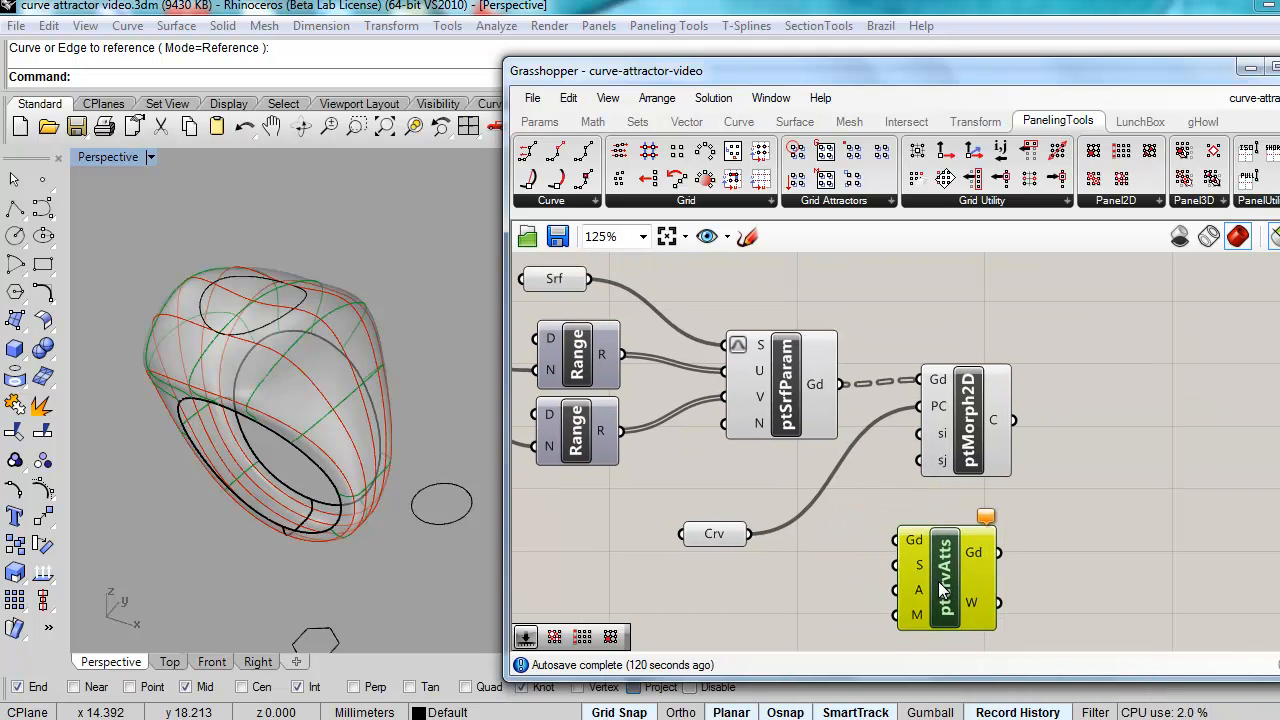
pyautogui.moveTo(967, 452); pyautogui.dragTo(988, 395)
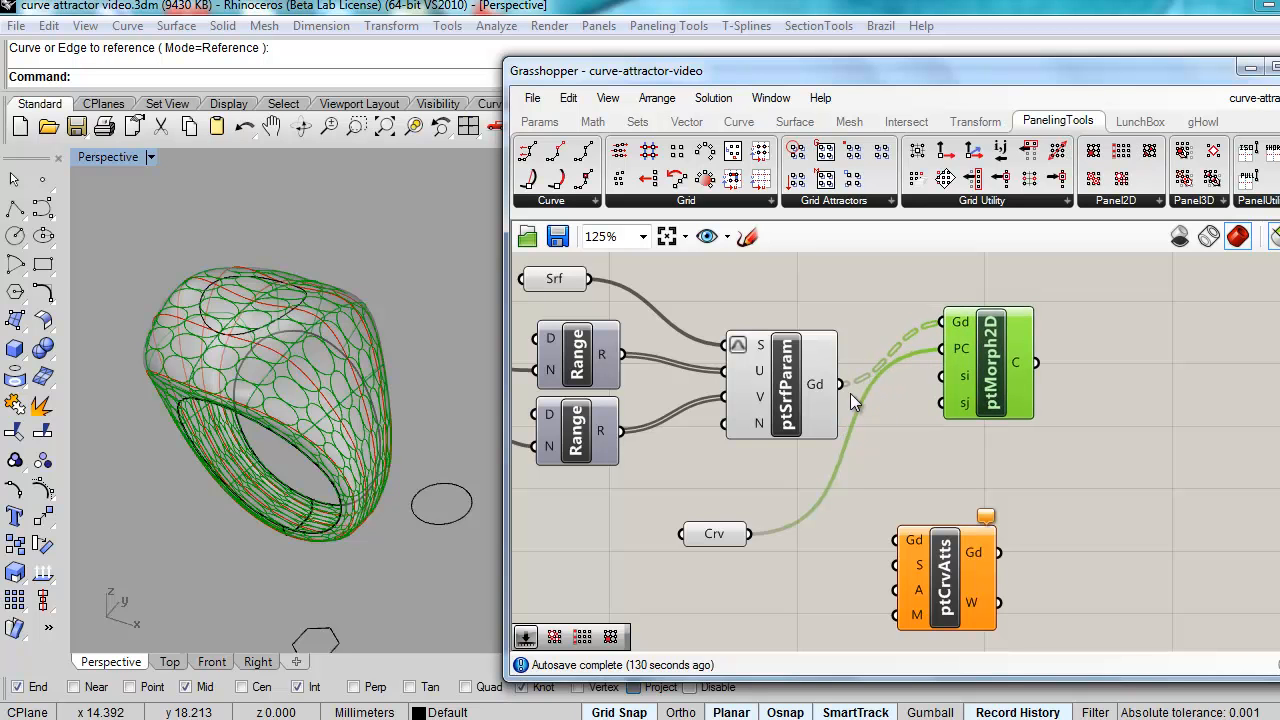
pyautogui.moveTo(842, 384); pyautogui.dragTo(886, 545)
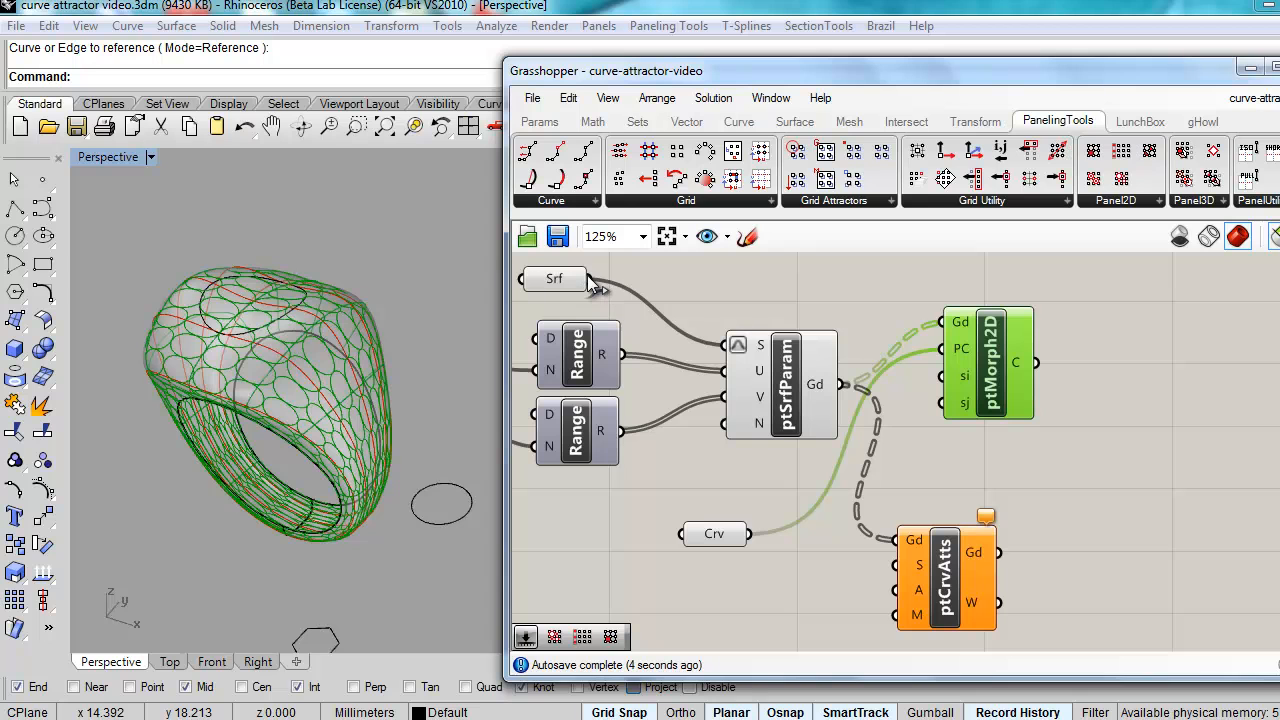
pyautogui.moveTo(588, 278); pyautogui.dragTo(888, 570)
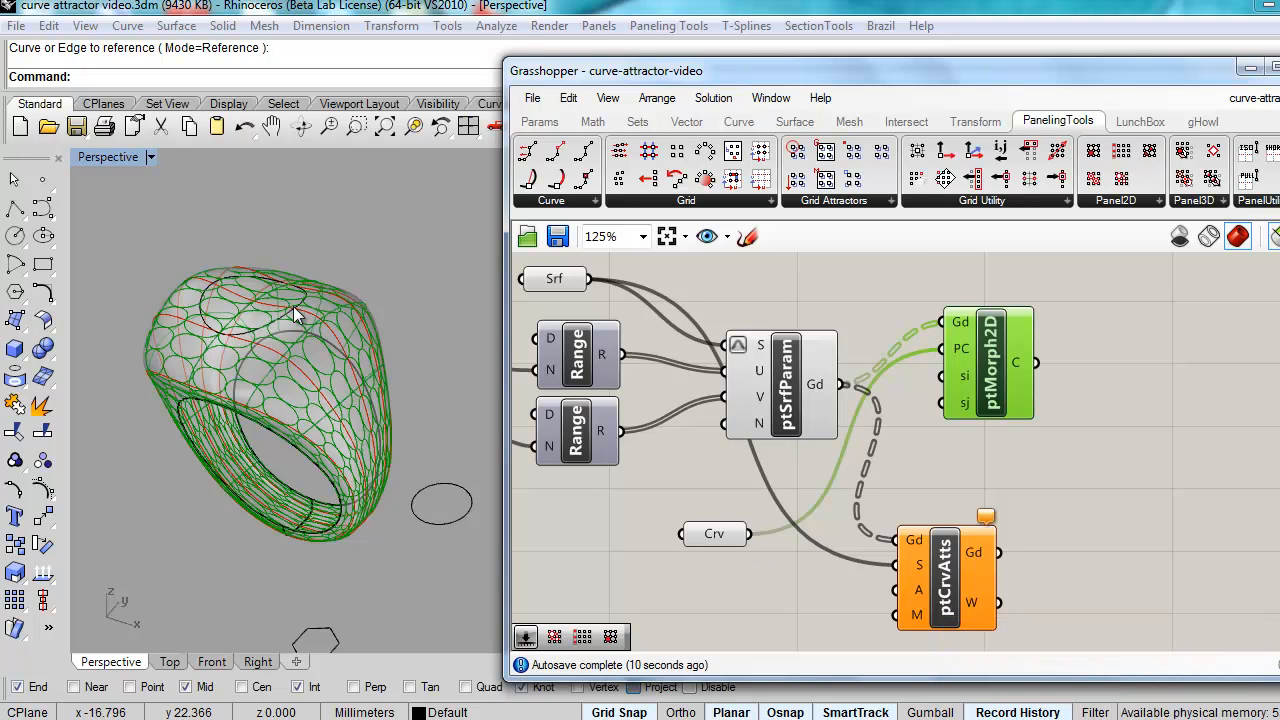
# Step: Set a curve on the ring as ptCrvAtts' attractor input A and move the component up
pyautogui.rightClick(912, 596)
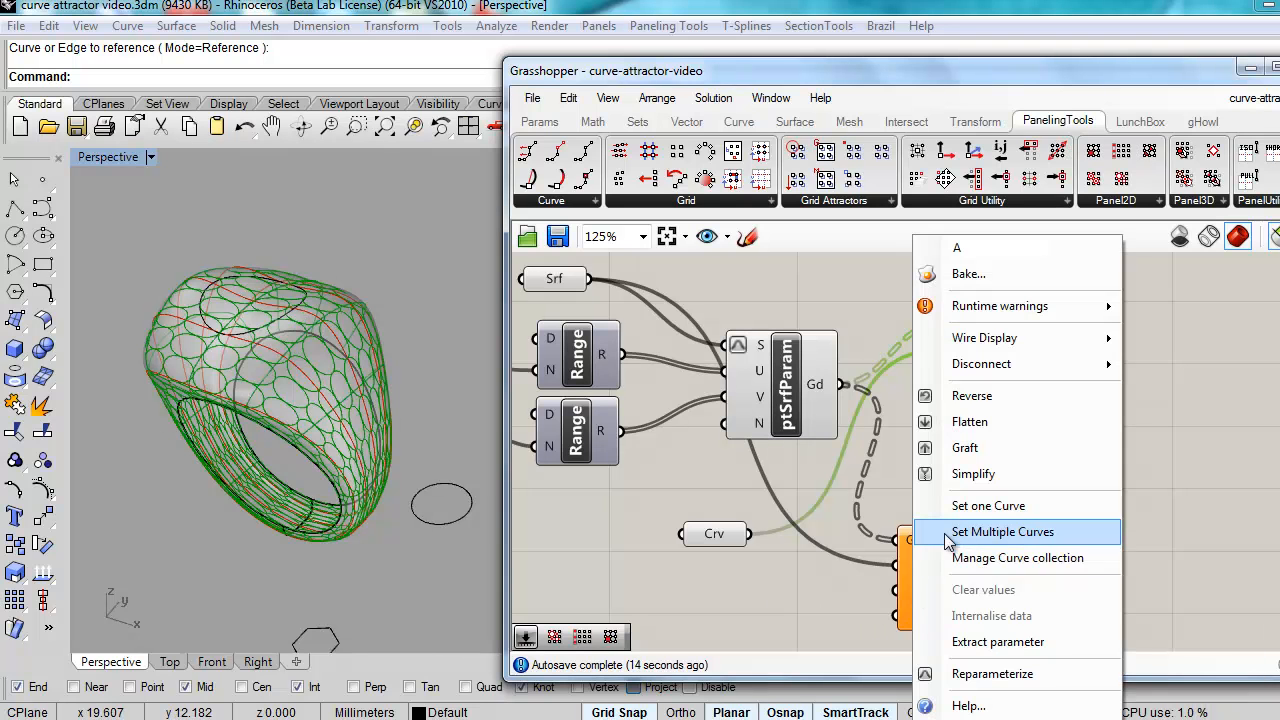
pyautogui.click(964, 506)
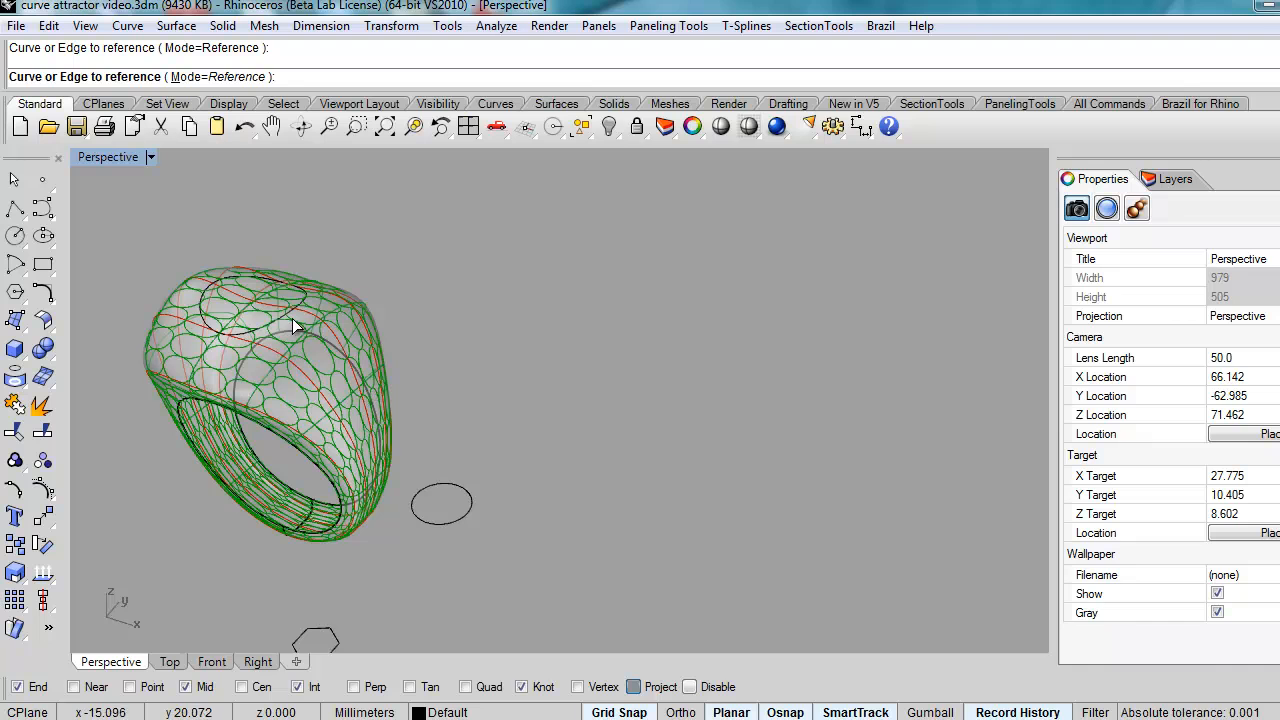
pyautogui.click(285, 312)
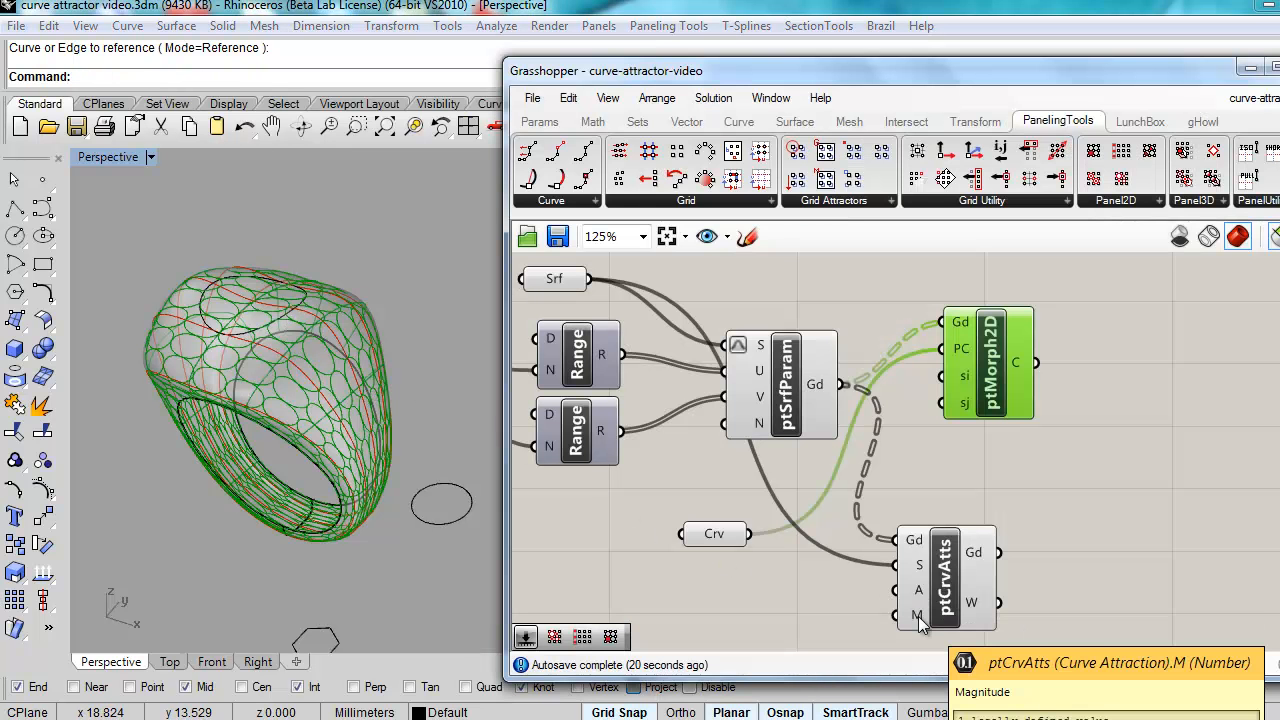
pyautogui.moveTo(944, 610); pyautogui.dragTo(946, 560)
pyautogui.moveTo(919, 569)
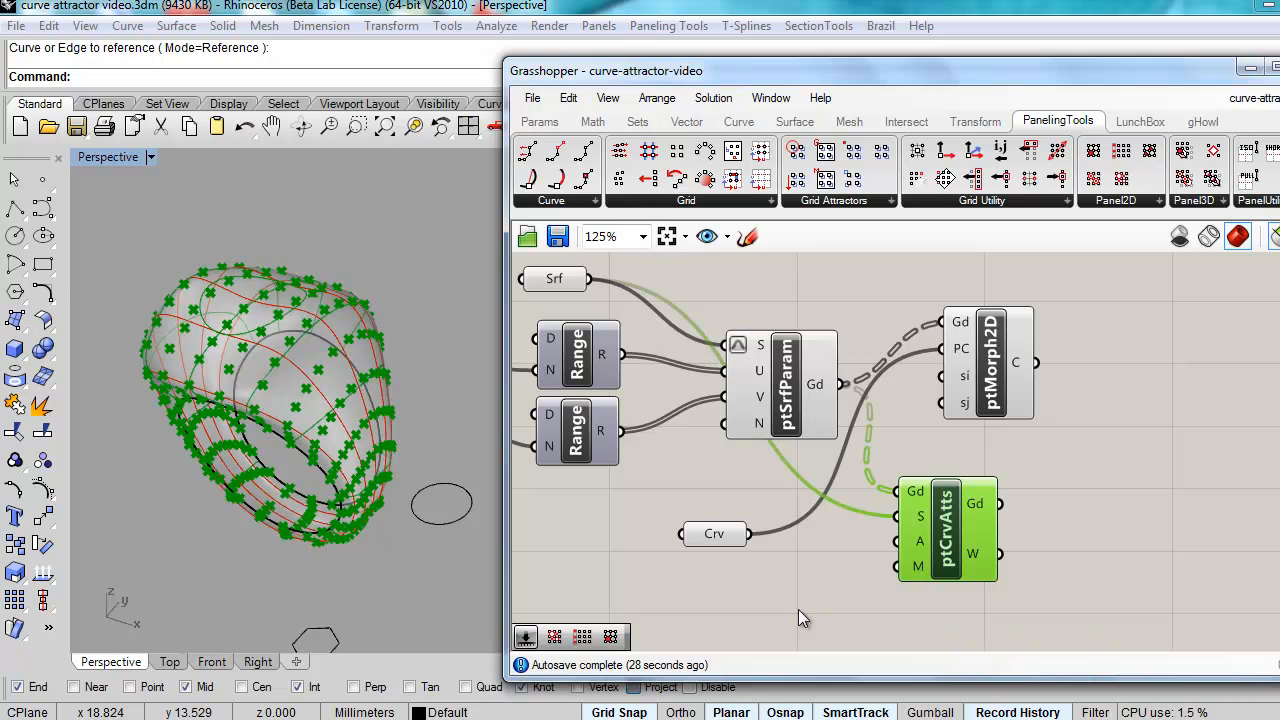
# Step: Add a 0.25 Number Slider with 2 digits and maximum 5, wired to ptCrvAtts' M input
pyautogui.doubleClick(762, 598)
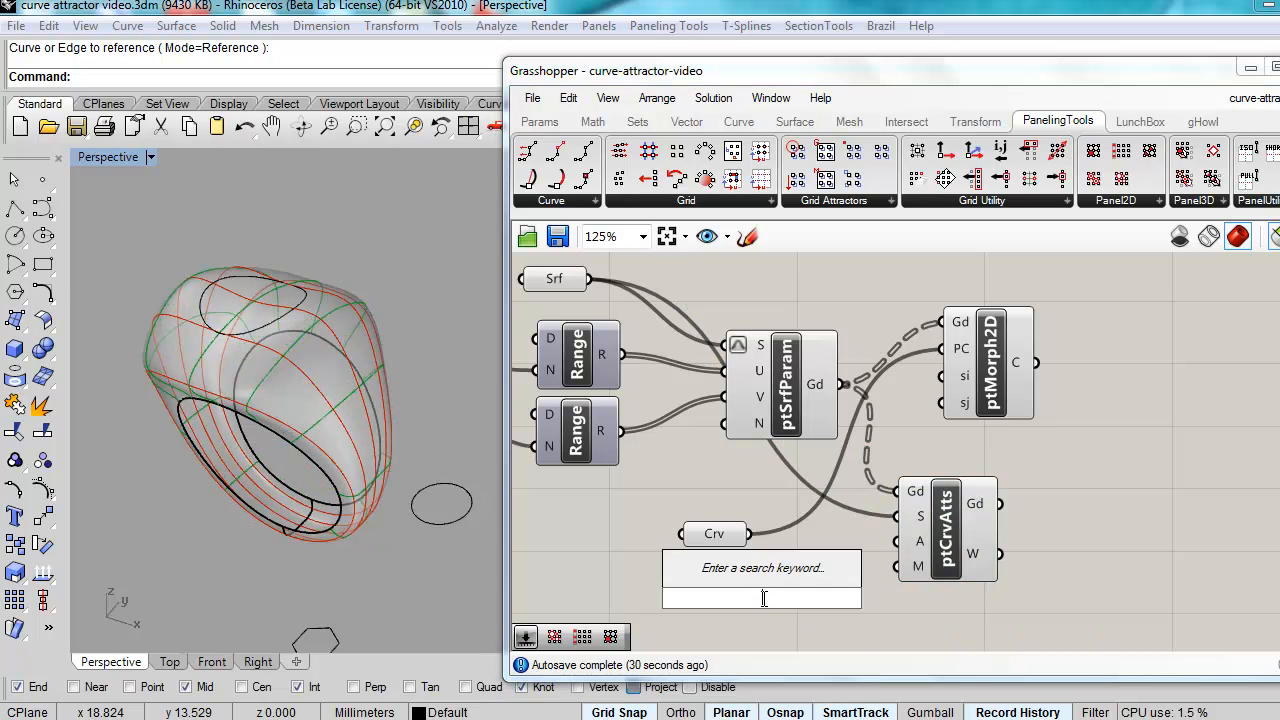
pyautogui.write('slide')
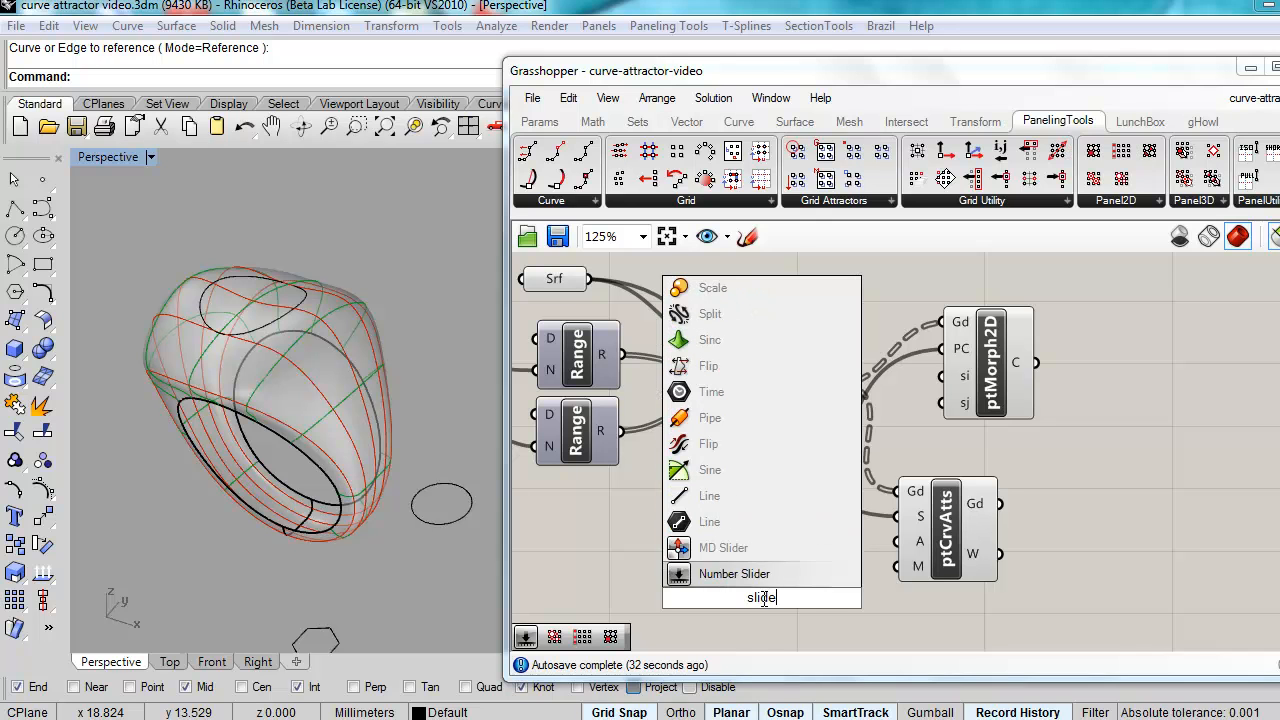
pyautogui.click(737, 578)
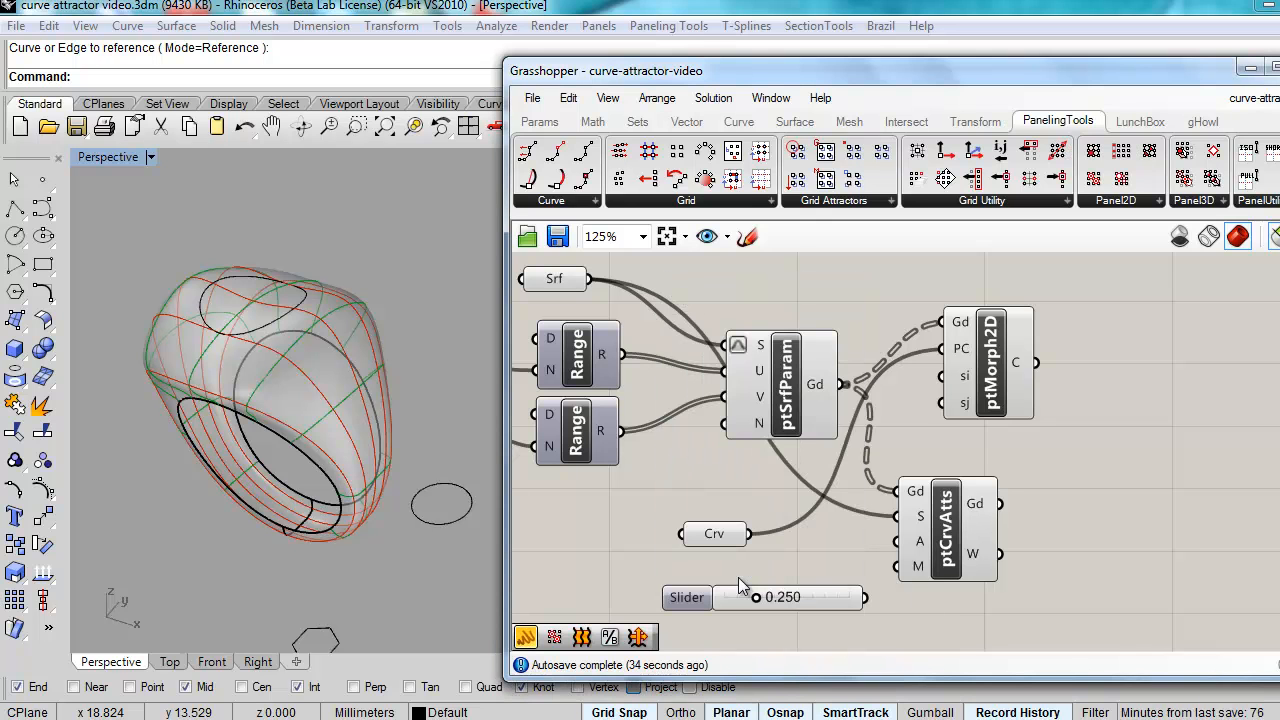
pyautogui.doubleClick(688, 598)
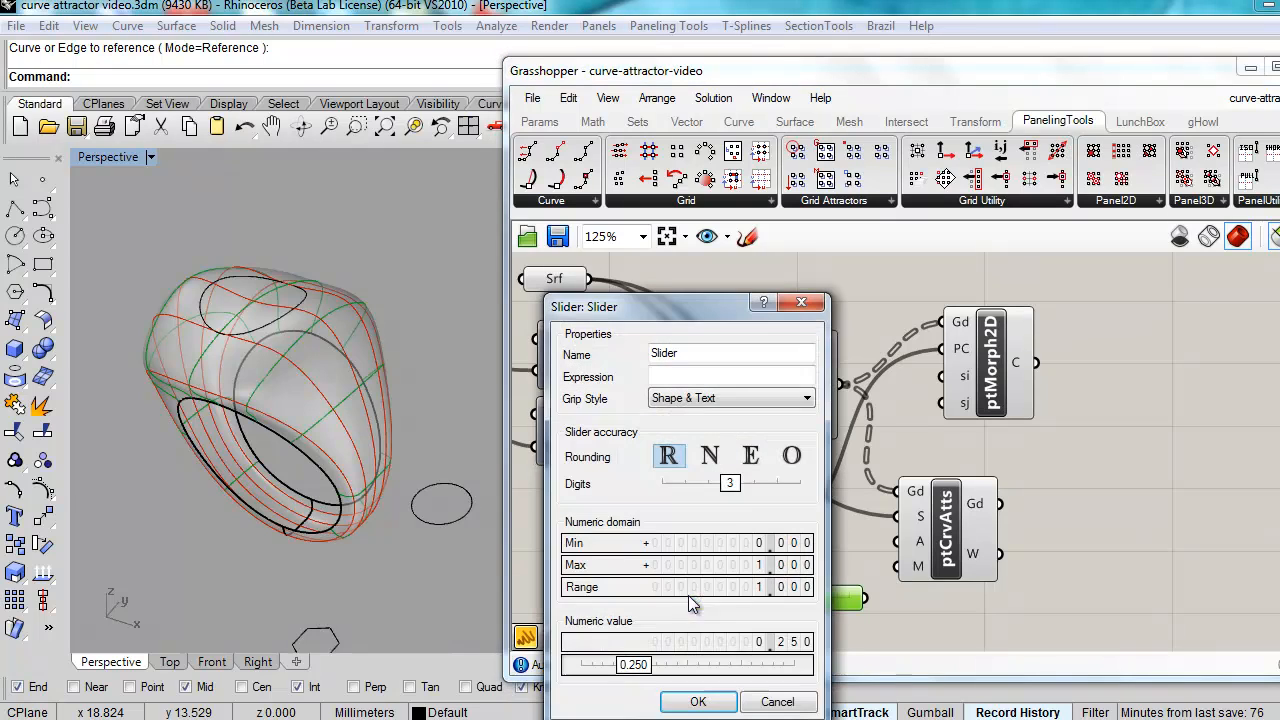
pyautogui.moveTo(738, 483); pyautogui.dragTo(712, 498)
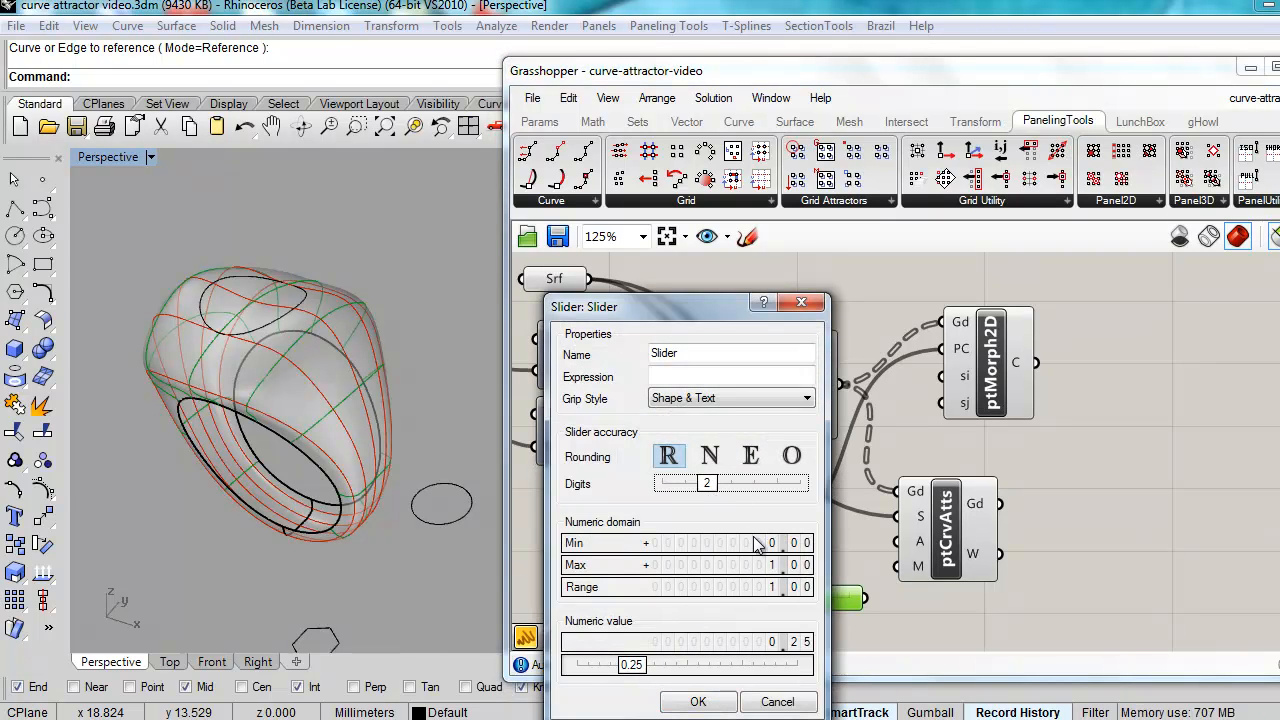
pyautogui.doubleClick(746, 566)
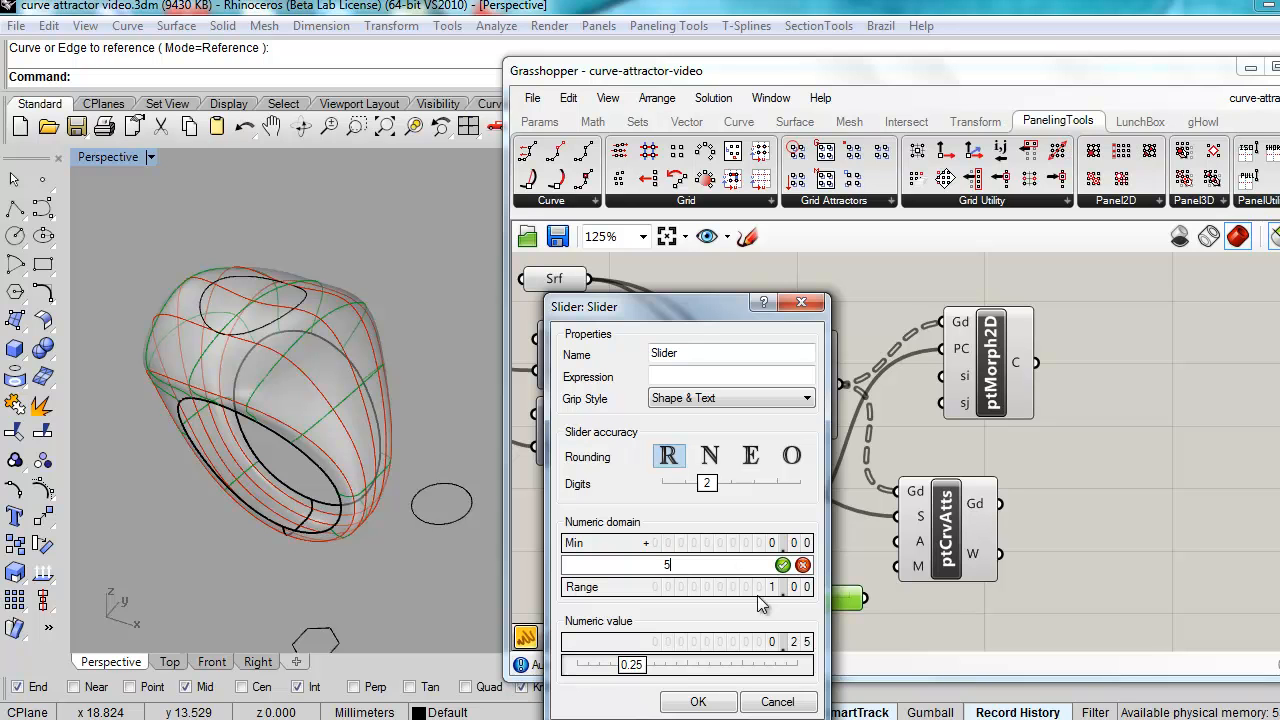
pyautogui.click(697, 703)
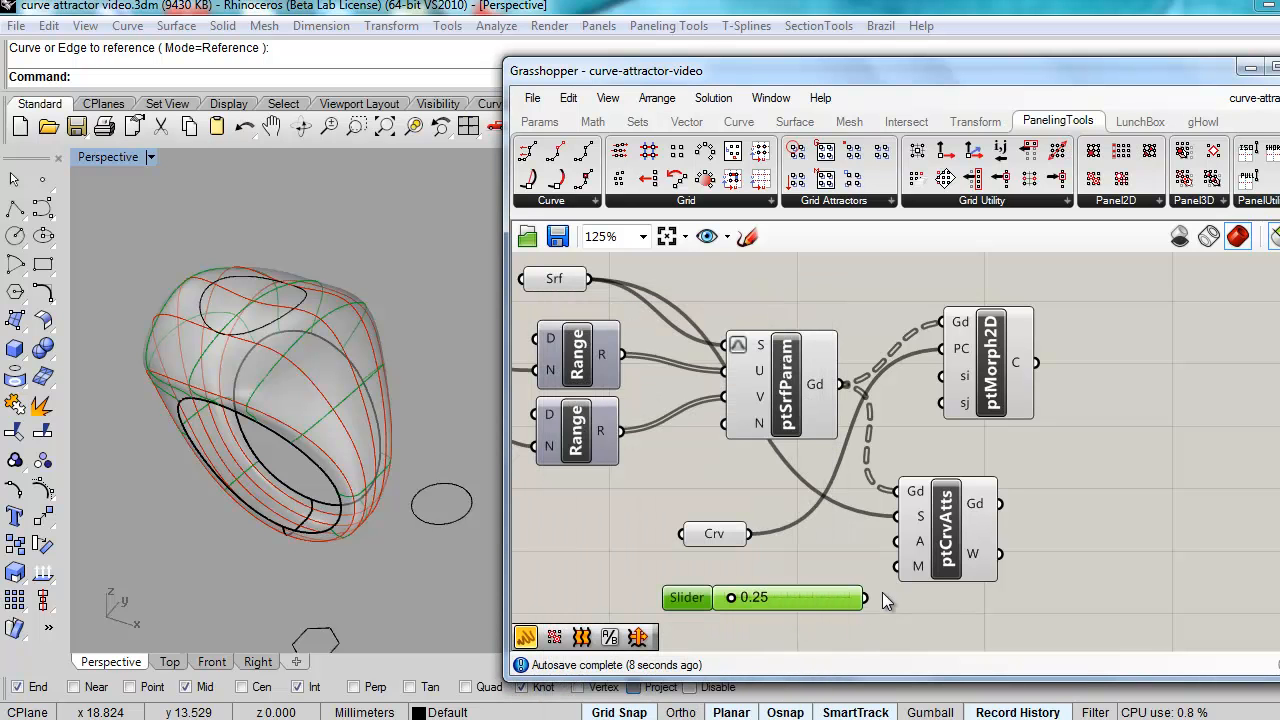
pyautogui.moveTo(866, 599); pyautogui.dragTo(960, 563)
pyautogui.click(948, 553)
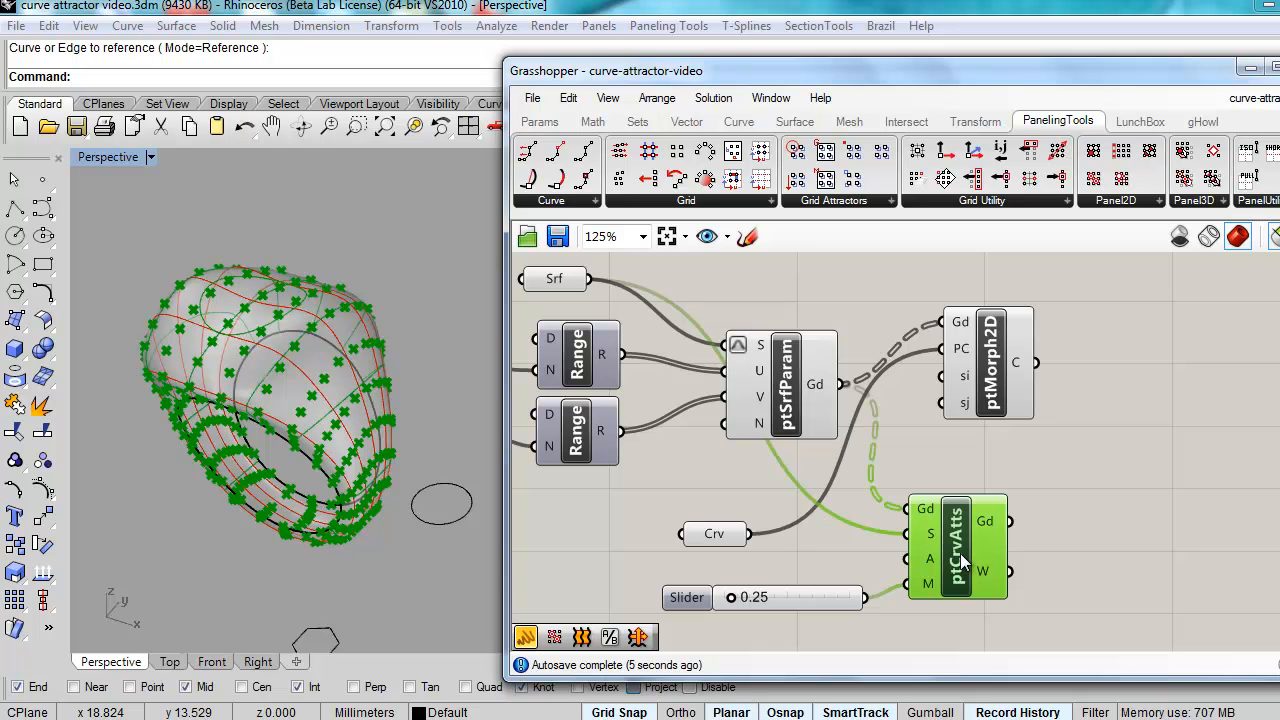
# Step: Set the attractor magnitude to 1.17 and wire ptCrvAtts' Gd output into ptMorph2D's Gd input
pyautogui.moveTo(985, 375); pyautogui.dragTo(1080, 397)
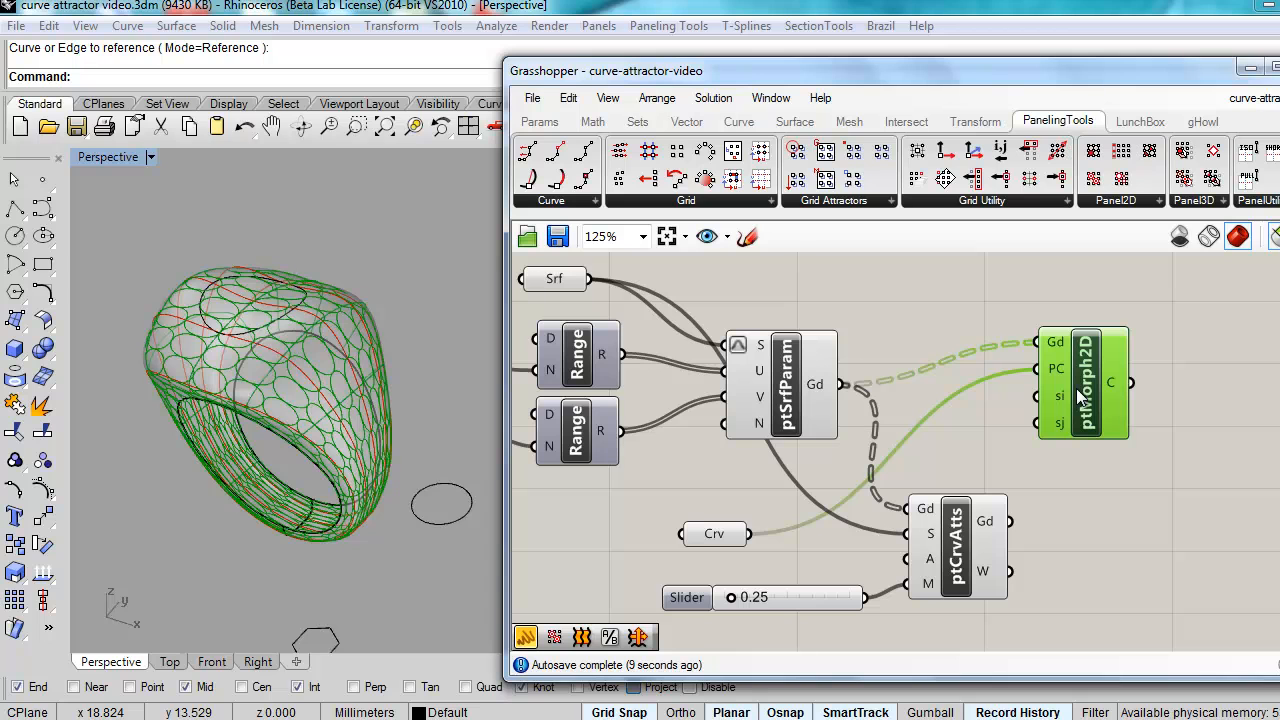
pyautogui.click(980, 535)
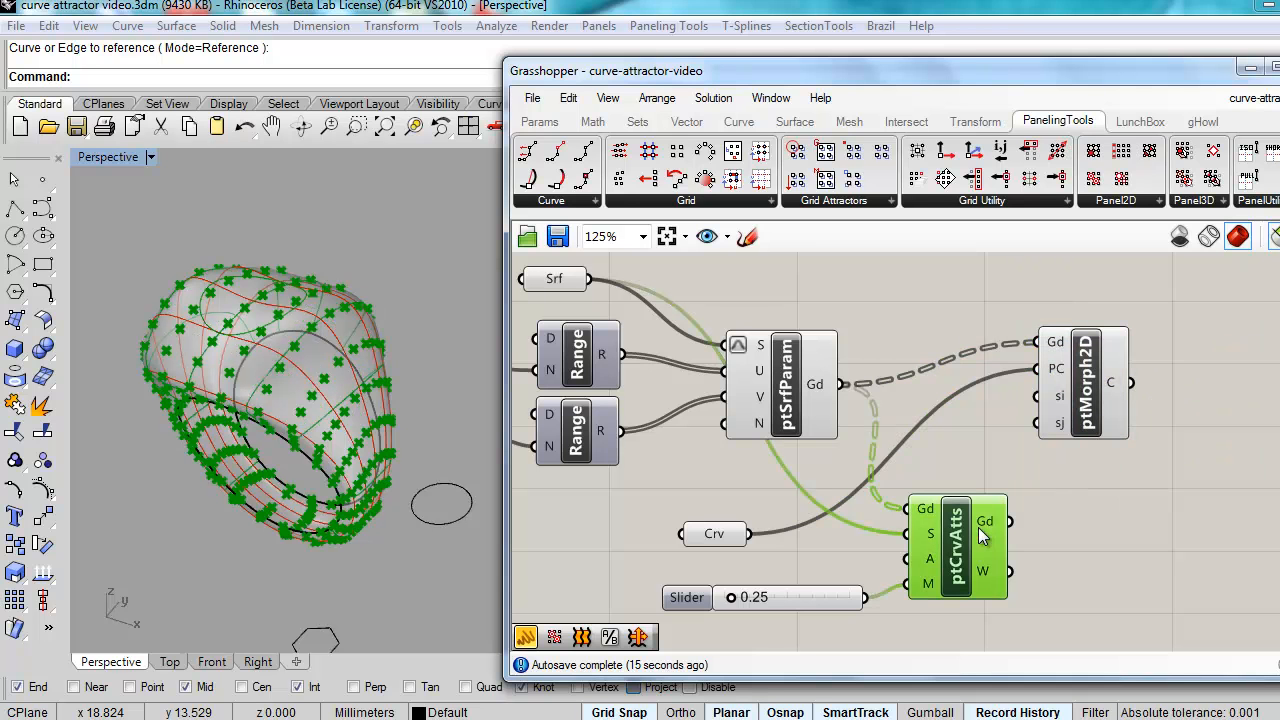
pyautogui.moveTo(730, 595); pyautogui.dragTo(767, 597)
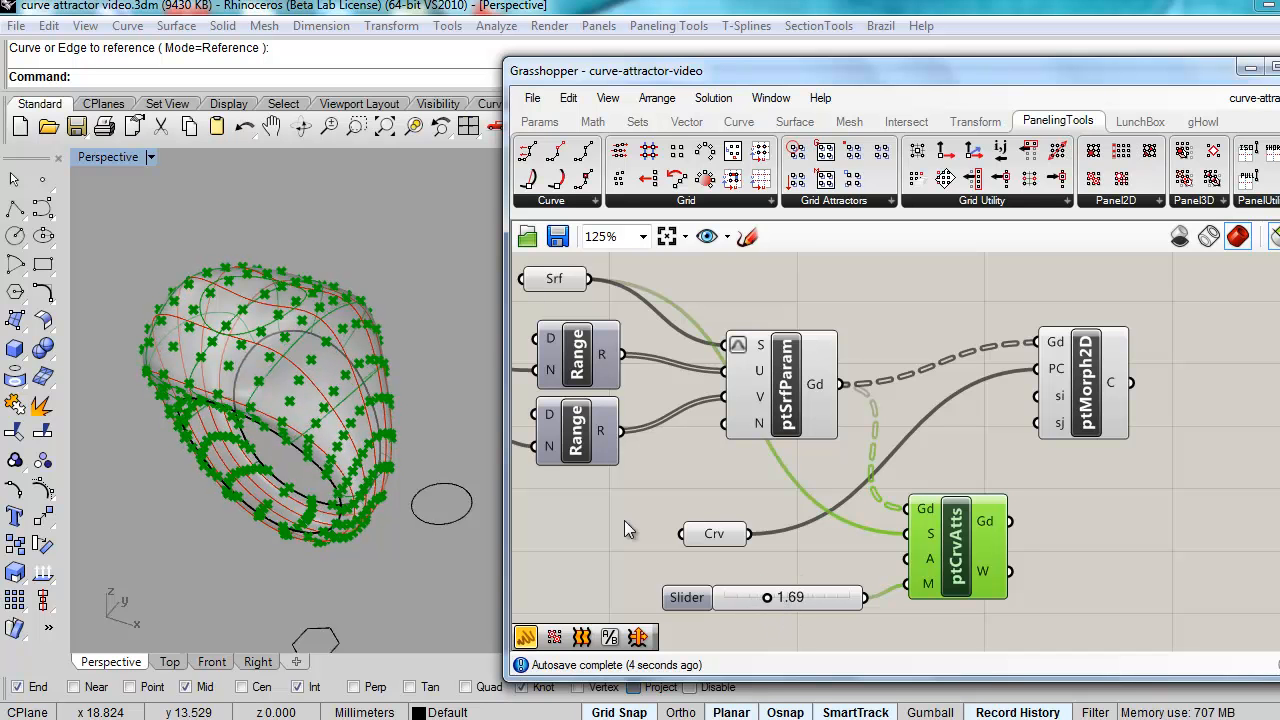
pyautogui.moveTo(276, 312); pyautogui.dragTo(282, 369, button='right')
pyautogui.scroll(2, 251, 314)
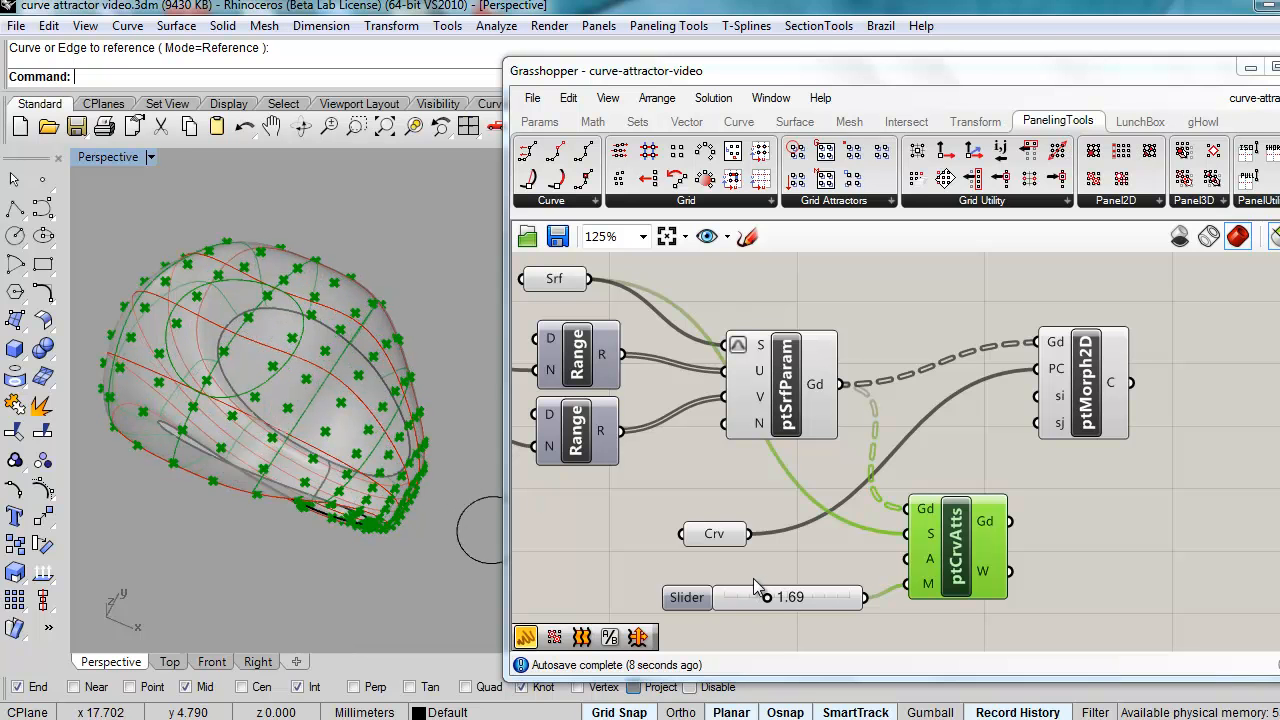
pyautogui.moveTo(766, 596)
pyautogui.mouseDown()
pyautogui.moveTo(812, 594)
pyautogui.moveTo(736, 594)
pyautogui.moveTo(775, 593)
pyautogui.moveTo(754, 597)
pyautogui.mouseUp()
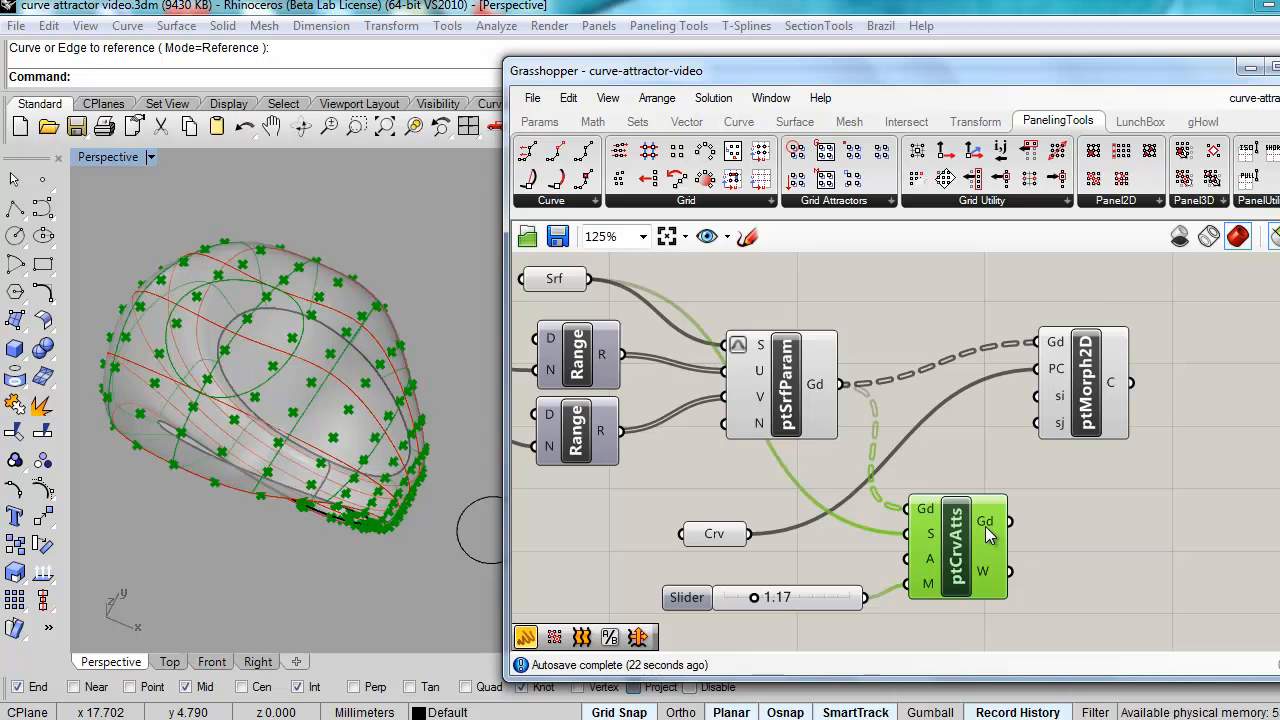
pyautogui.moveTo(985, 526)
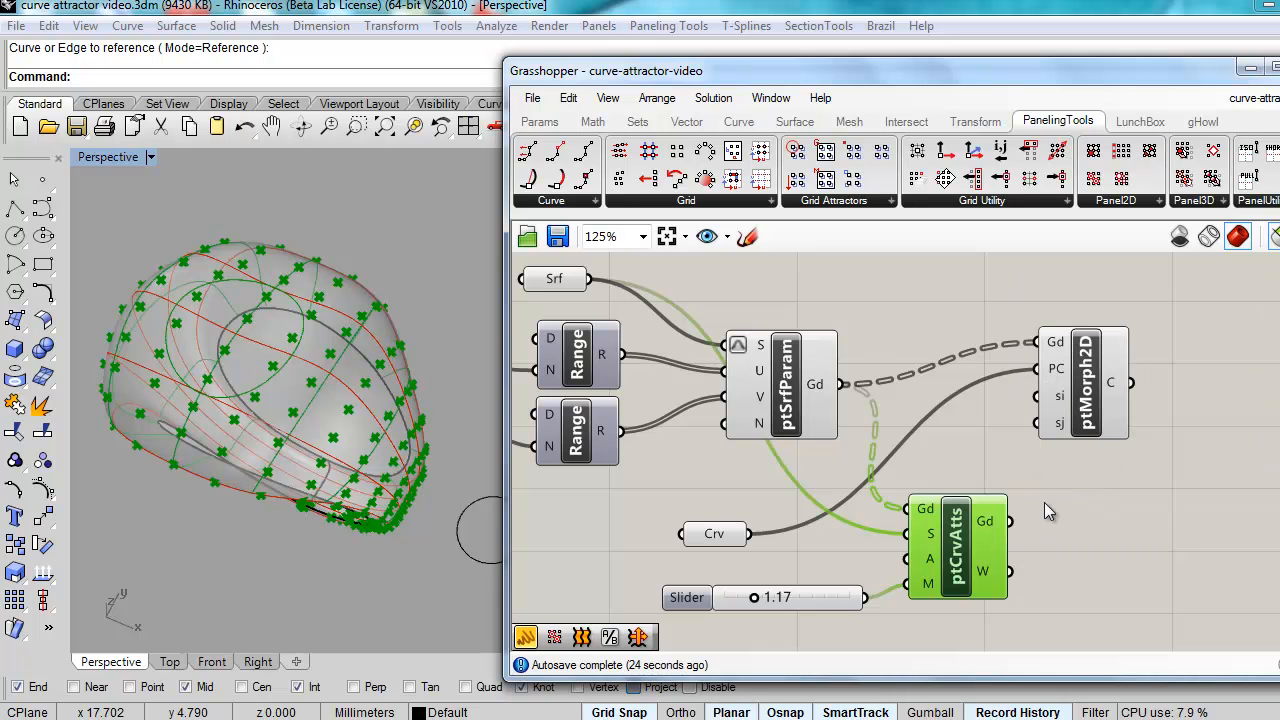
pyautogui.moveTo(1013, 521); pyautogui.dragTo(1020, 348)
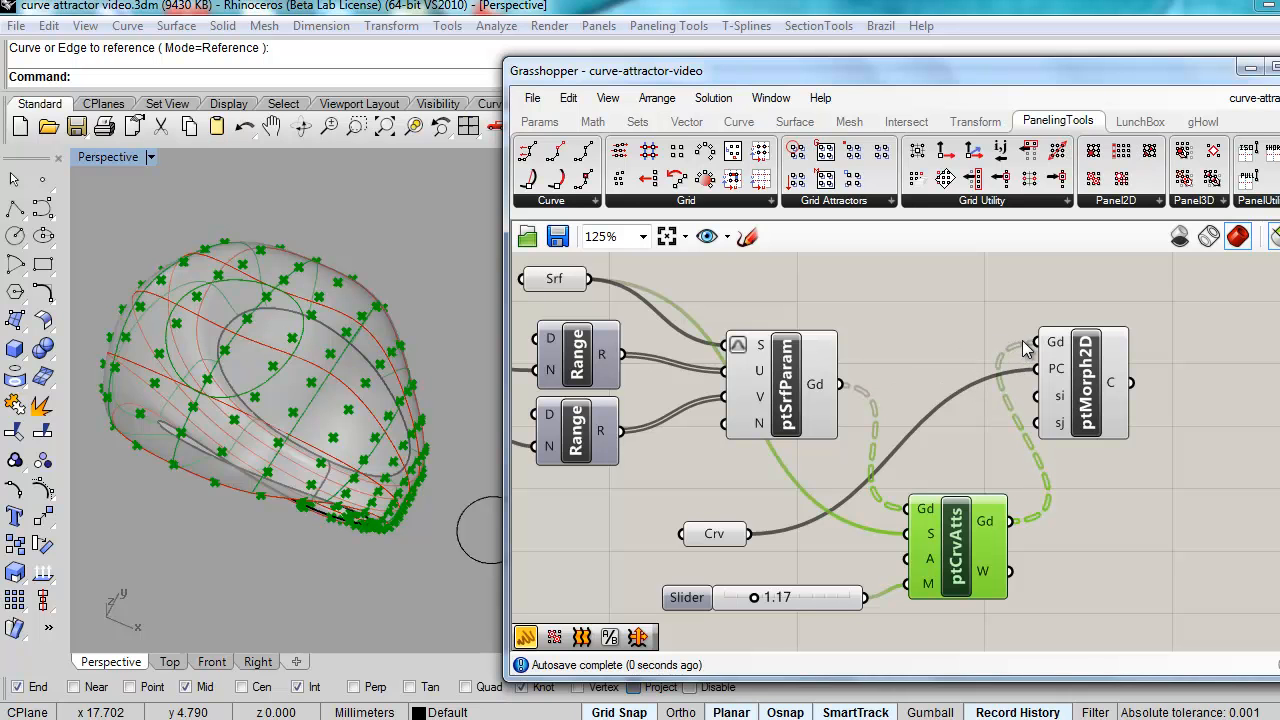
# Step: Raise the magnitude to 3.01, inspect the varied oval cells, and pan to the Range sliders
pyautogui.click(1092, 375)
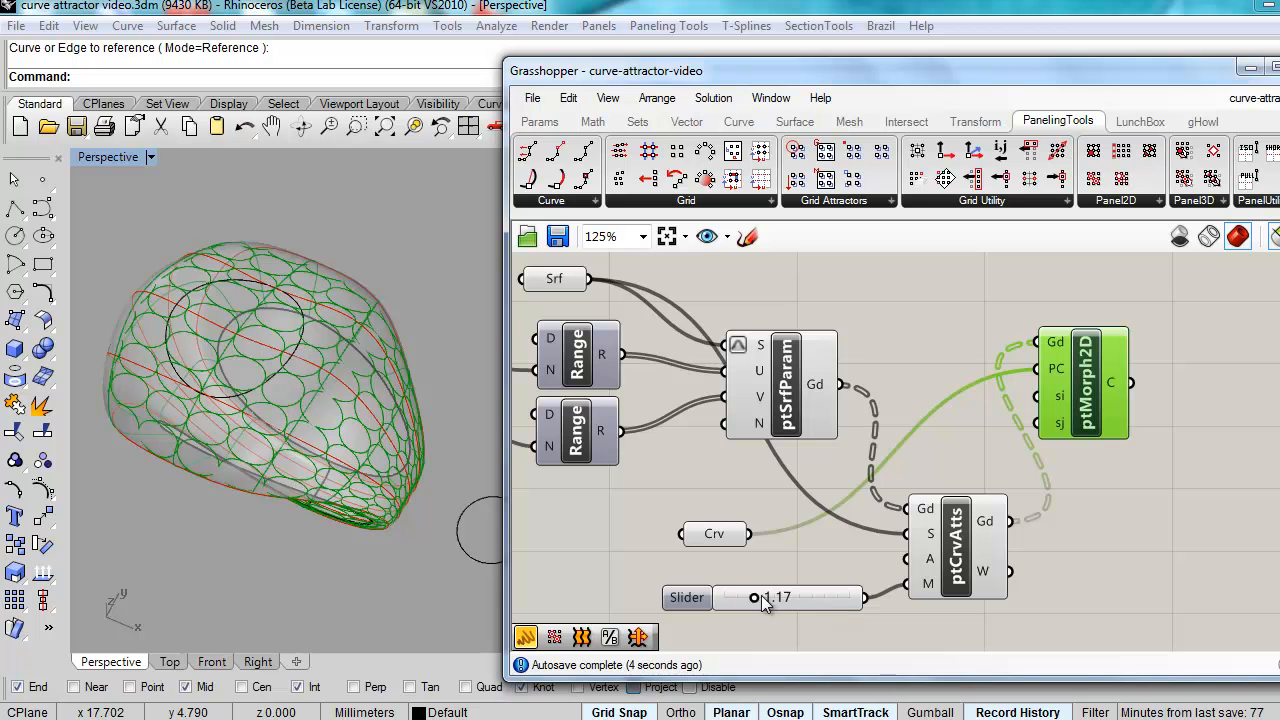
pyautogui.moveTo(754, 595); pyautogui.dragTo(800, 589)
pyautogui.moveTo(271, 500); pyautogui.dragTo(390, 545, button='right')
pyautogui.scroll(5, 227, 531)
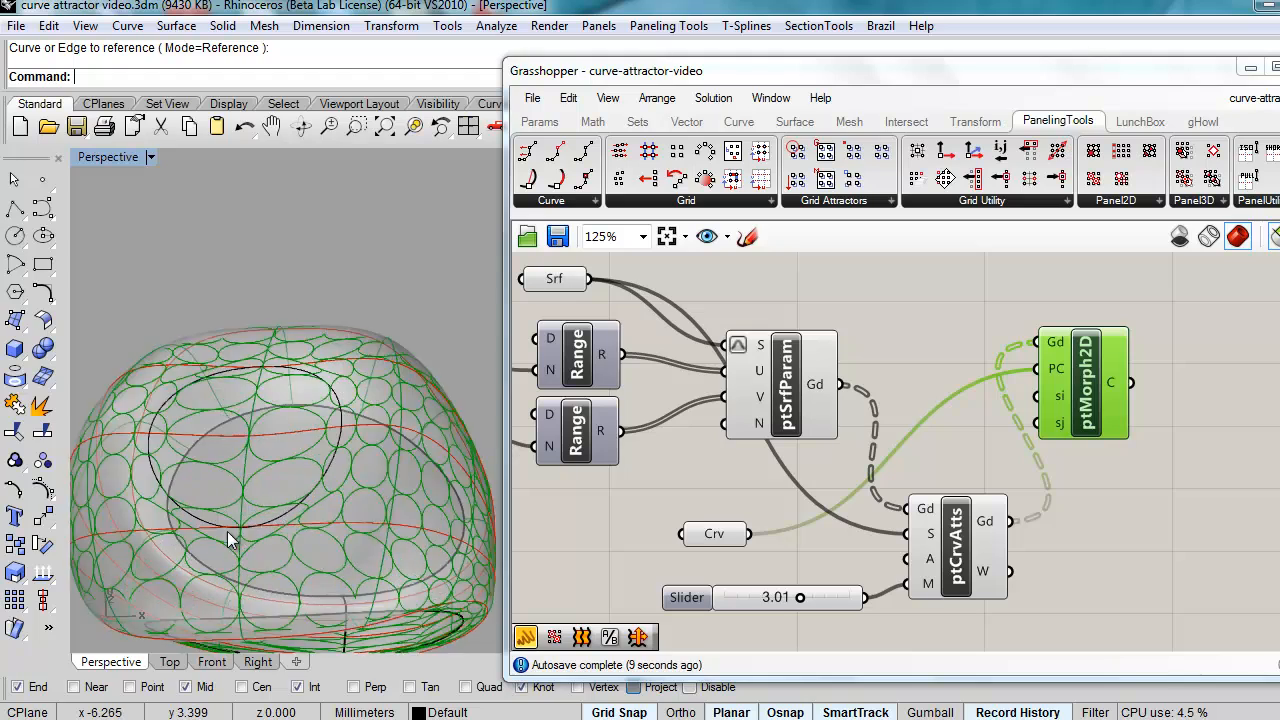
pyautogui.moveTo(319, 502); pyautogui.dragTo(247, 468, button='right')
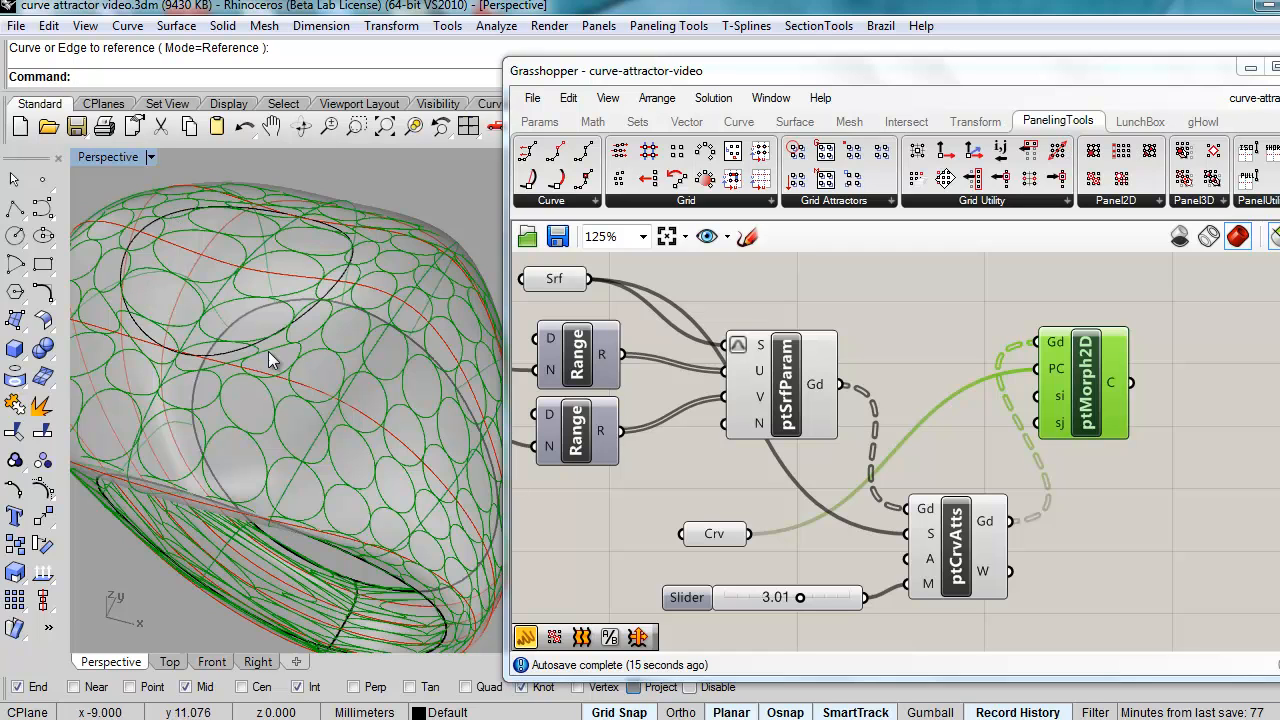
pyautogui.moveTo(311, 236); pyautogui.dragTo(318, 346, button='right')
pyautogui.moveTo(549, 428); pyautogui.dragTo(816, 455, button='right')
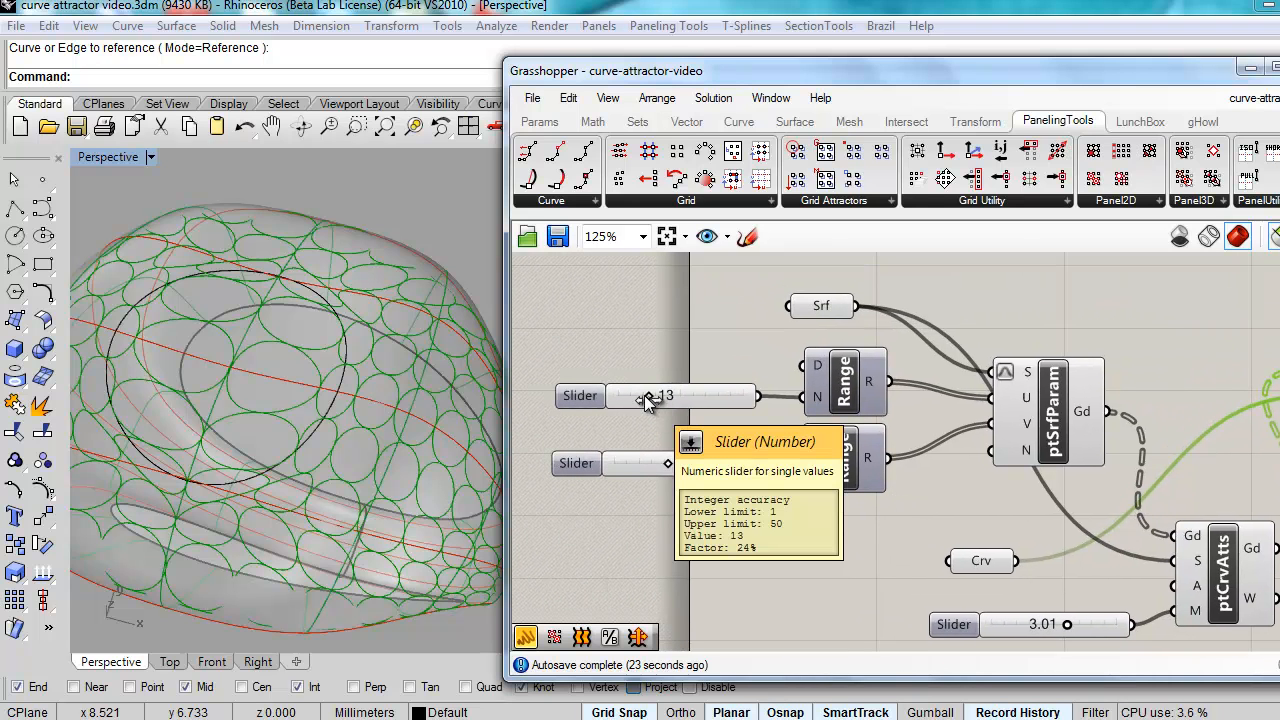
# Step: Set the Range division sliders to 27 and 12, checking the ring's oval cells from several angles
pyautogui.moveTo(667, 463); pyautogui.dragTo(677, 460)
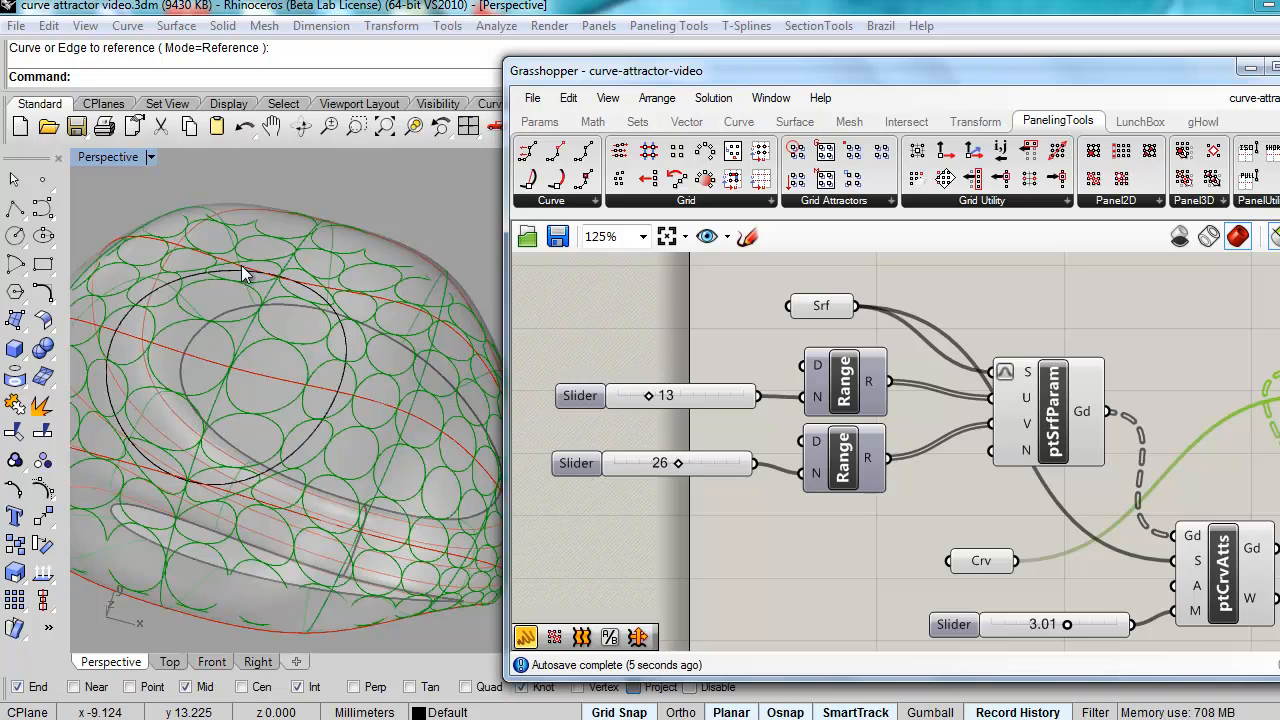
pyautogui.moveTo(318, 451); pyautogui.dragTo(333, 480, button='right')
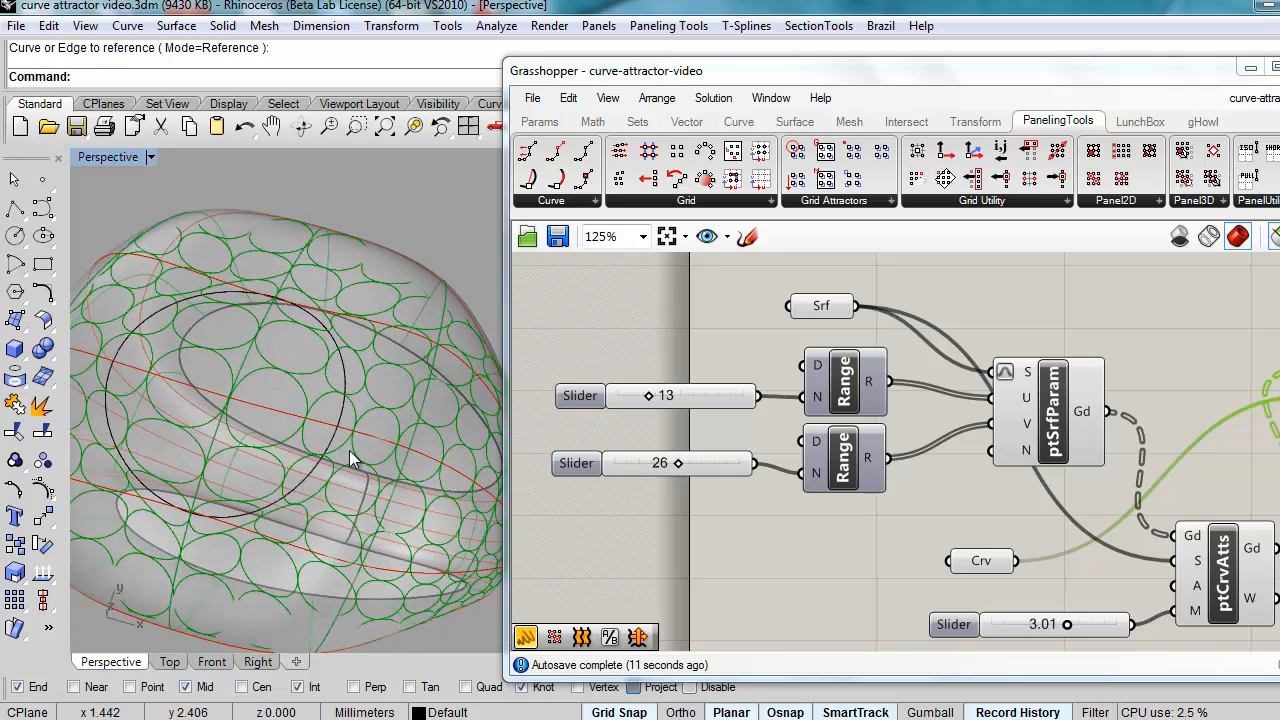
pyautogui.moveTo(678, 465); pyautogui.dragTo(682, 465)
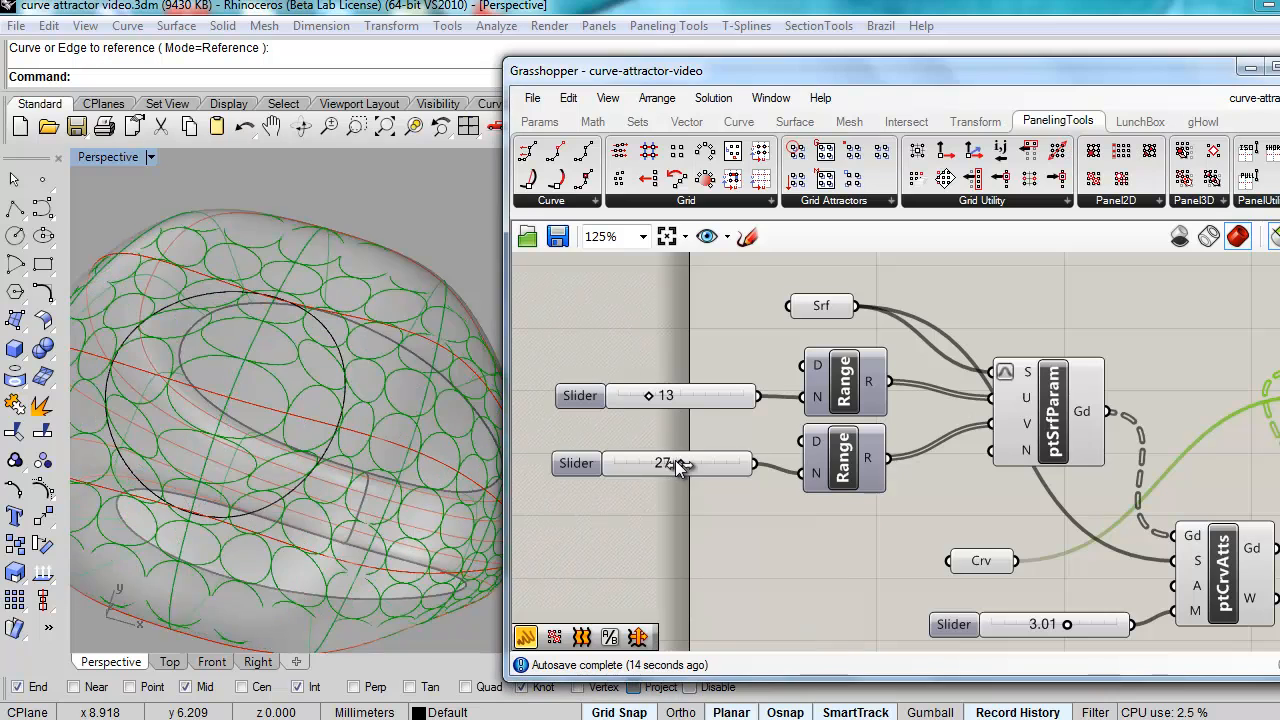
pyautogui.moveTo(365, 433)
pyautogui.mouseDown(button='right')
pyautogui.moveTo(309, 480)
pyautogui.moveTo(306, 449)
pyautogui.moveTo(352, 435)
pyautogui.mouseUp(button='right')
pyautogui.moveTo(649, 396); pyautogui.dragTo(646, 397)
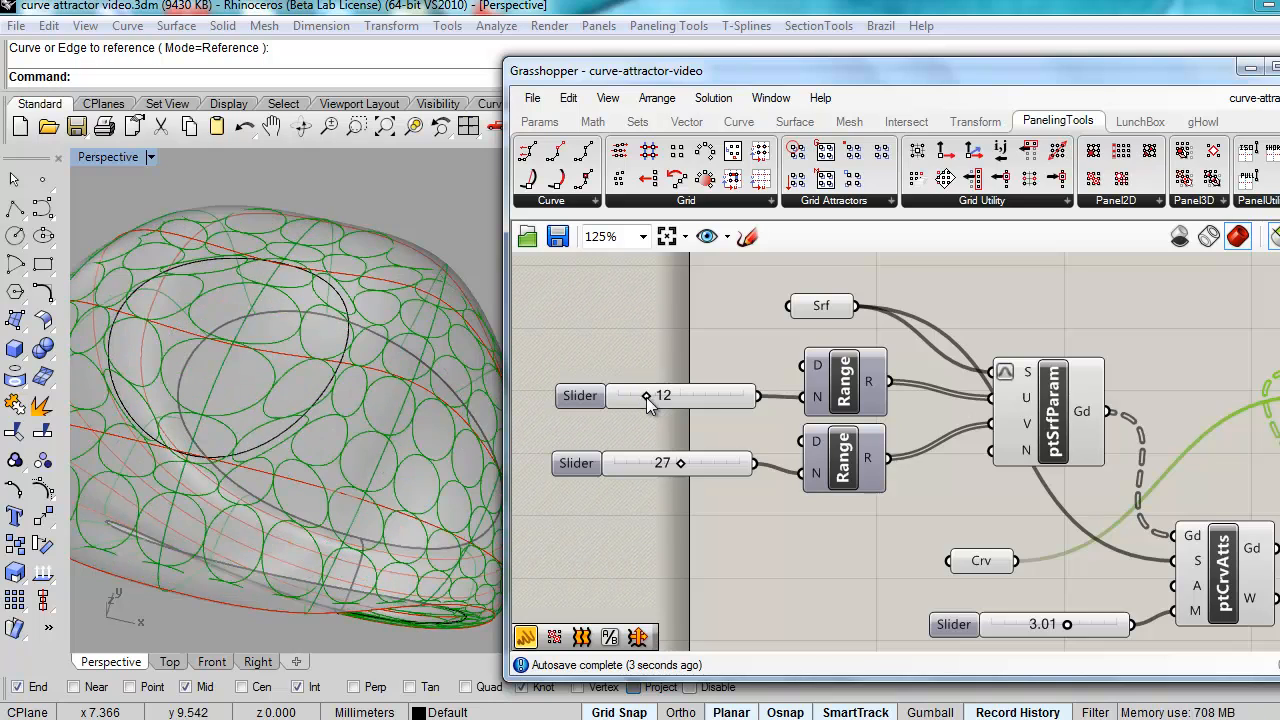
pyautogui.moveTo(440, 468); pyautogui.dragTo(358, 502, button='right')
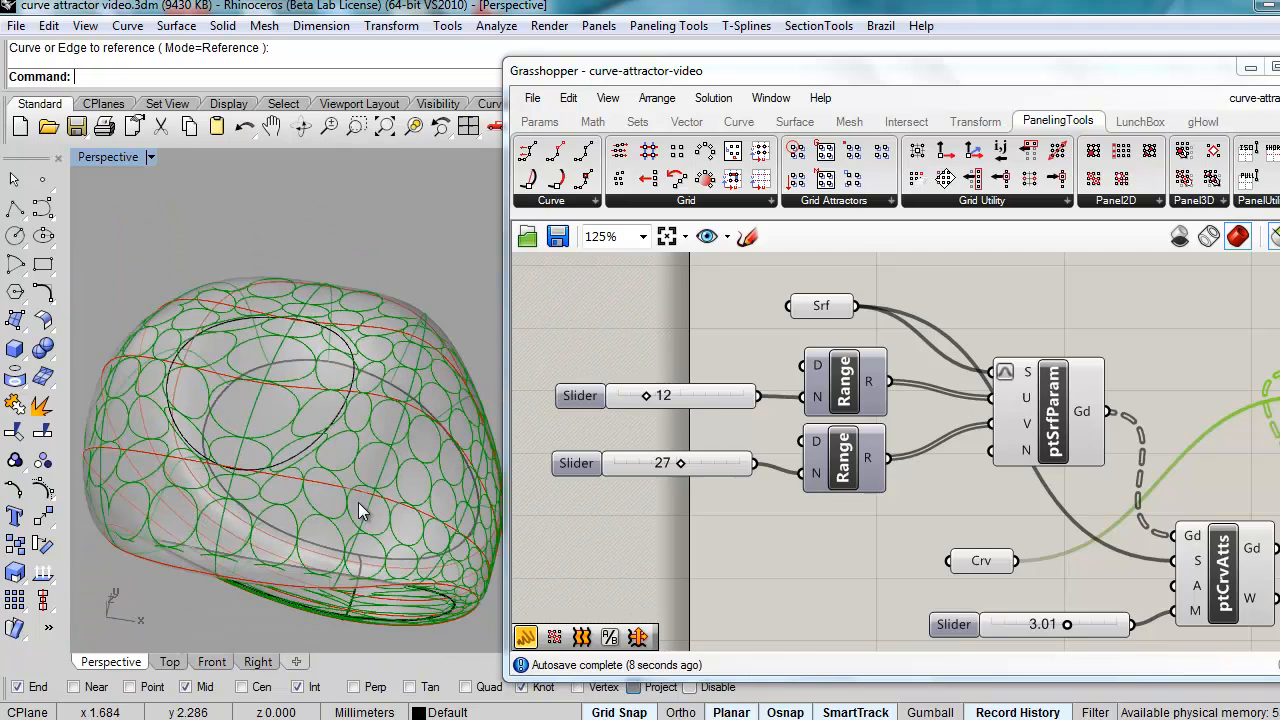
pyautogui.moveTo(1185, 494); pyautogui.dragTo(1036, 481, button='right')
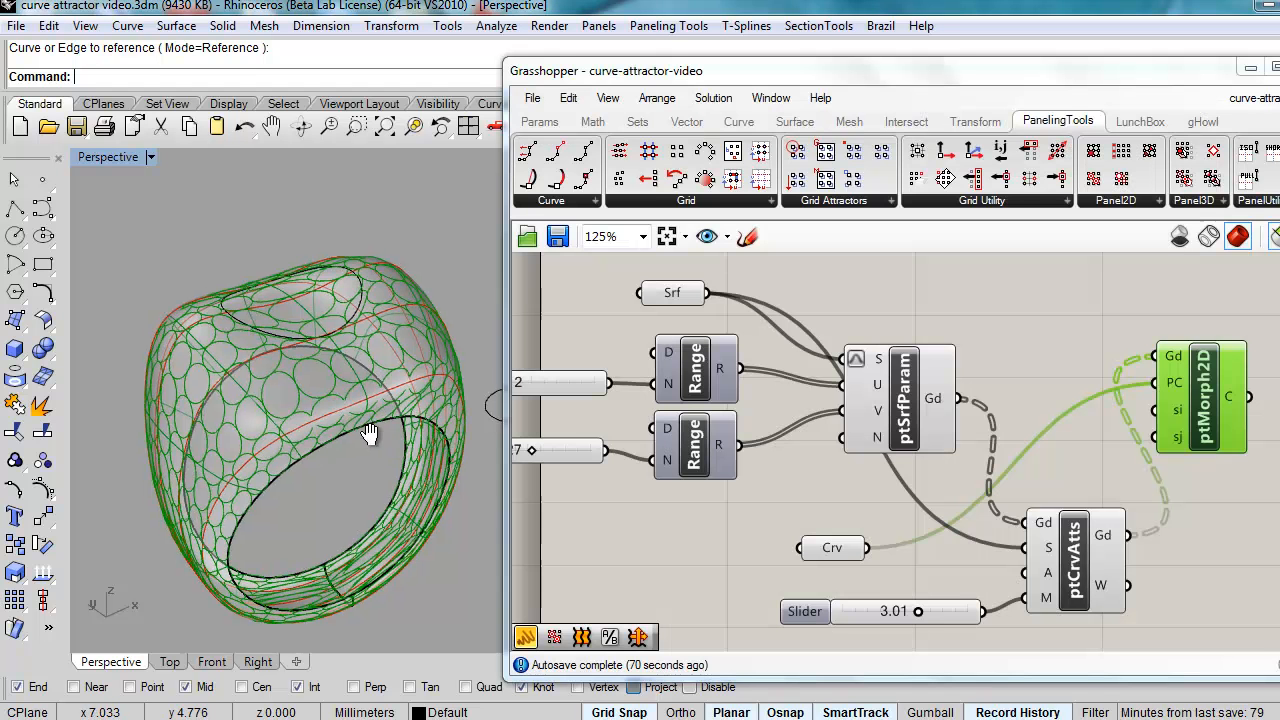
# Step: Minimize Grasshopper, frame the ring in the full Perspective viewport, and select its surface
pyautogui.moveTo(369, 443); pyautogui.dragTo(370, 403, button='right')
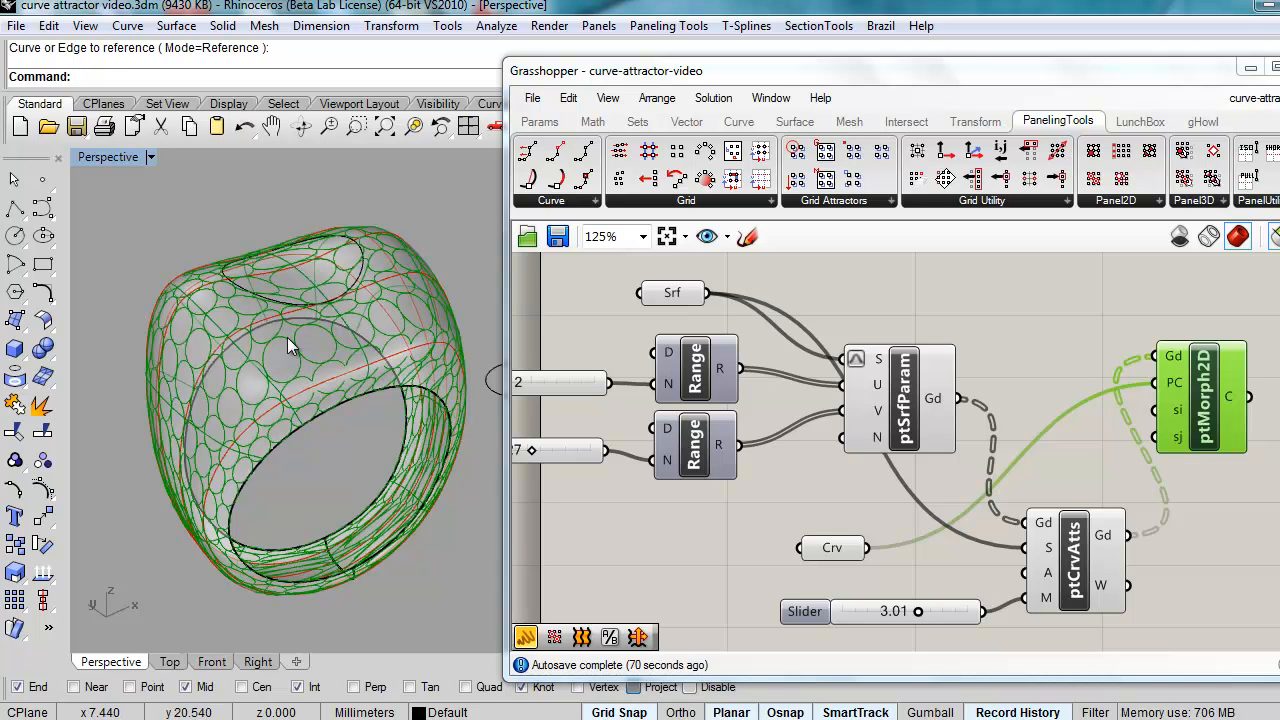
pyautogui.moveTo(341, 421); pyautogui.dragTo(180, 475, button='right')
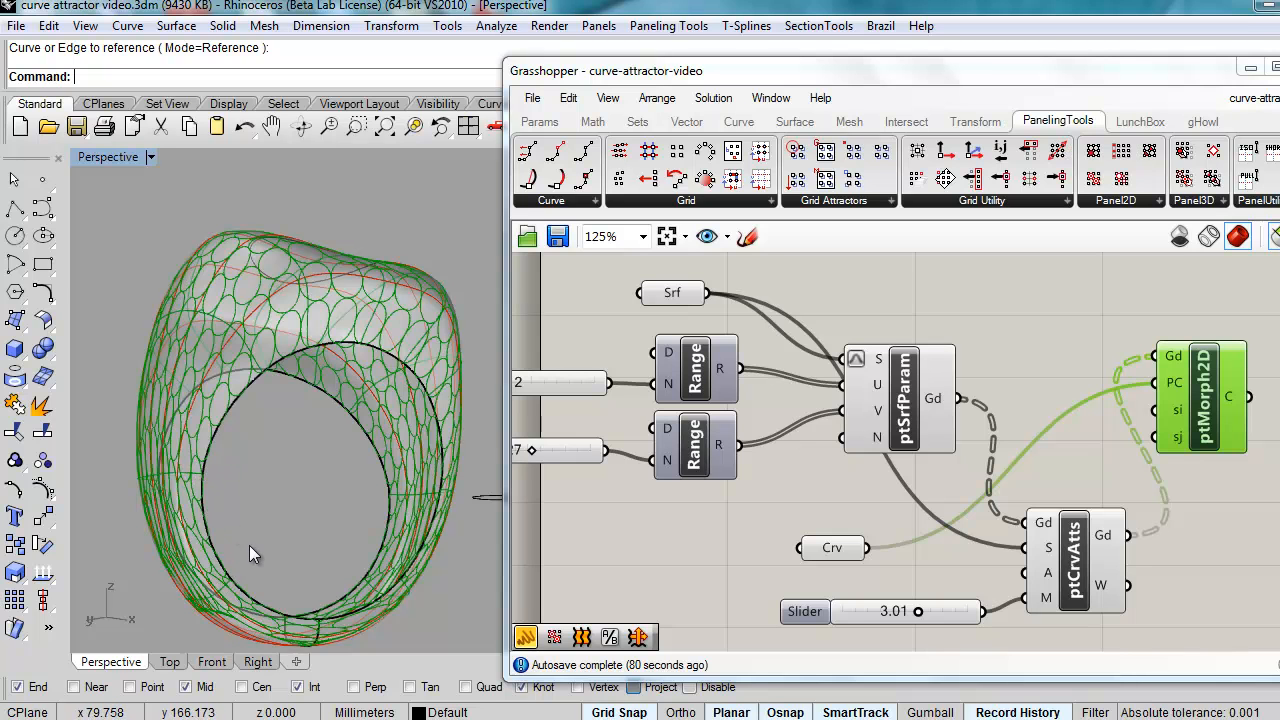
pyautogui.moveTo(375, 407); pyautogui.dragTo(324, 491, button='right')
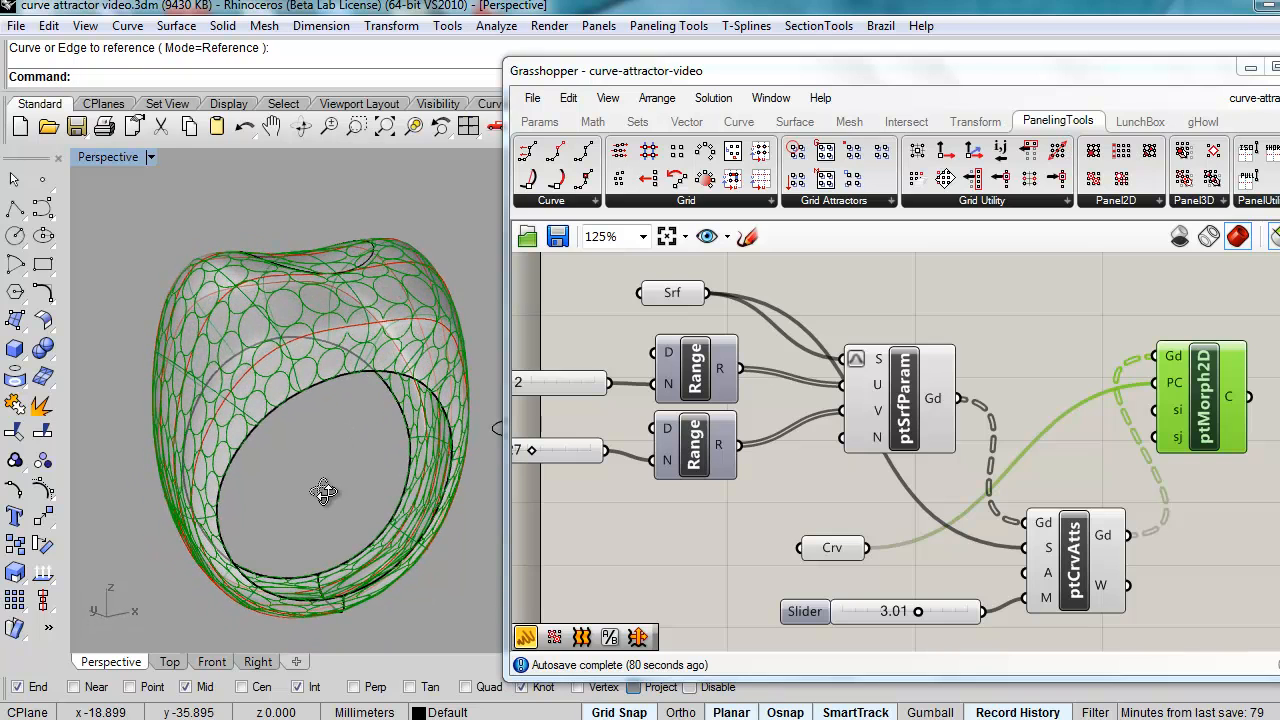
pyautogui.click(1249, 69)
pyautogui.keyDown('shift'); pyautogui.moveTo(469, 439); pyautogui.dragTo(631, 431, button='right'); pyautogui.keyUp('shift')
pyautogui.scroll(2, 454, 349)
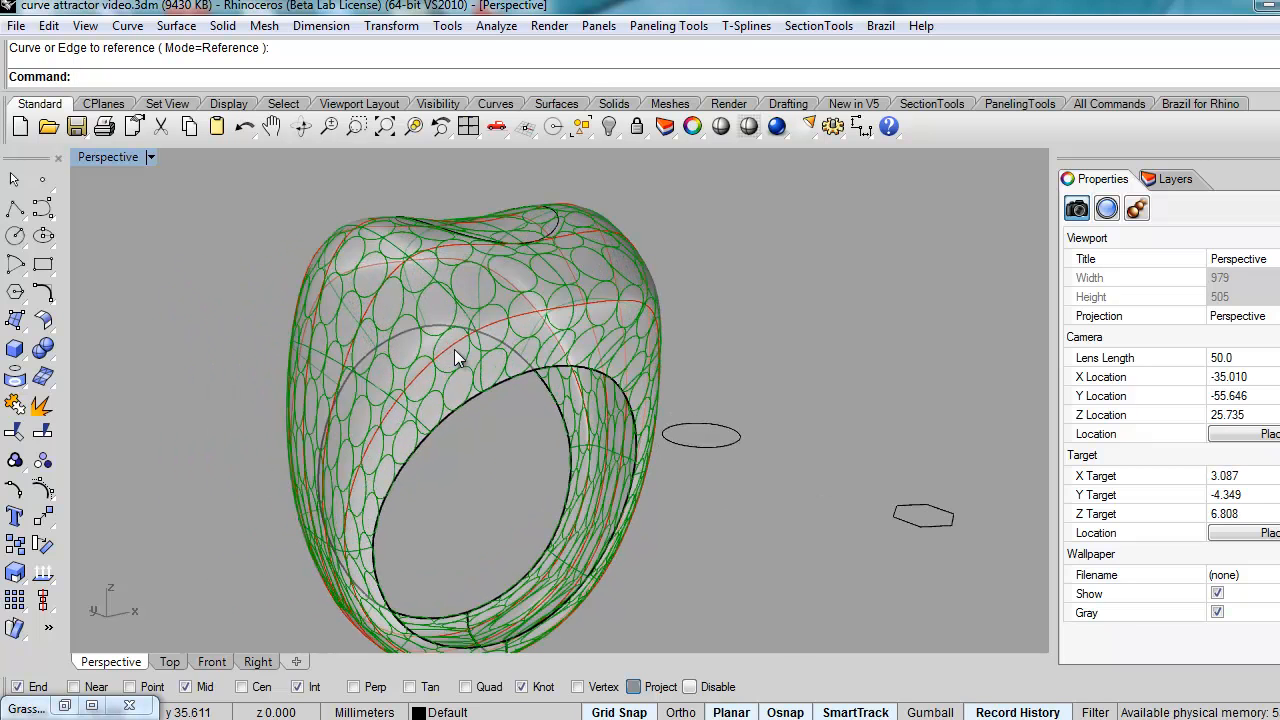
pyautogui.click(544, 289)
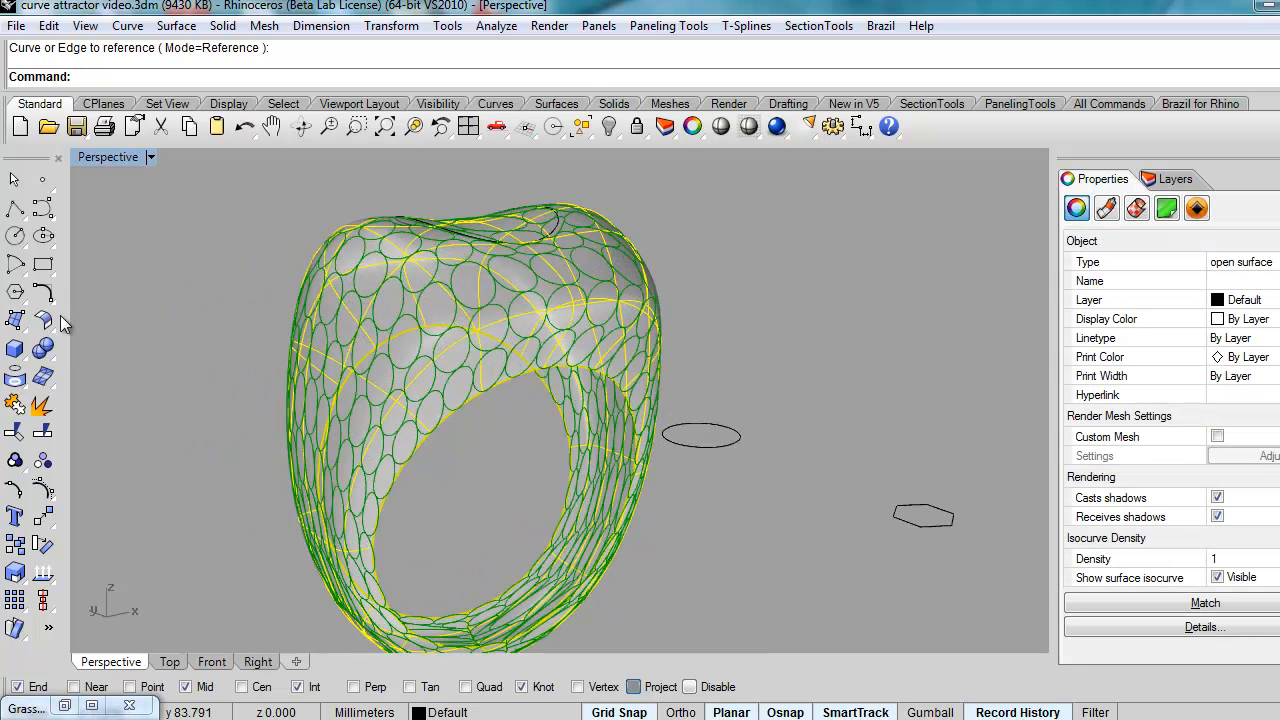
# Step: Split the ring with the Isocurve option, placing split points around it to get 7 surfaces
pyautogui.click(58, 428)
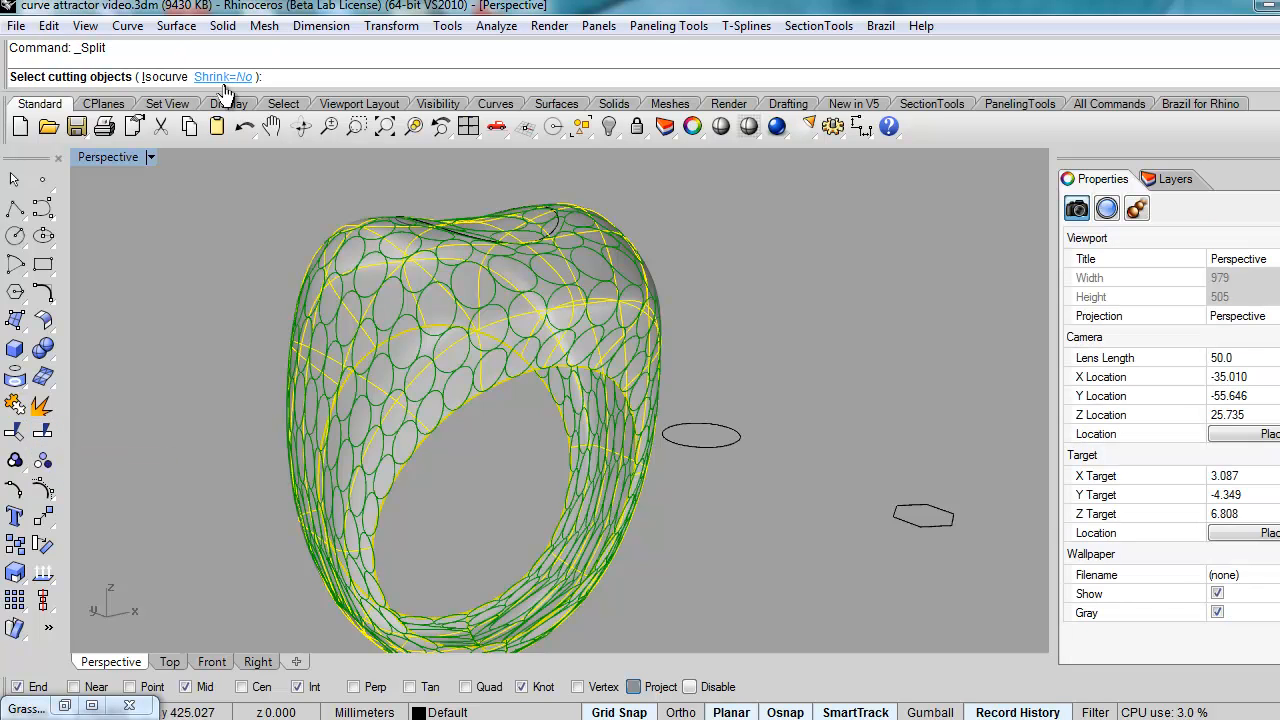
pyautogui.click(160, 78)
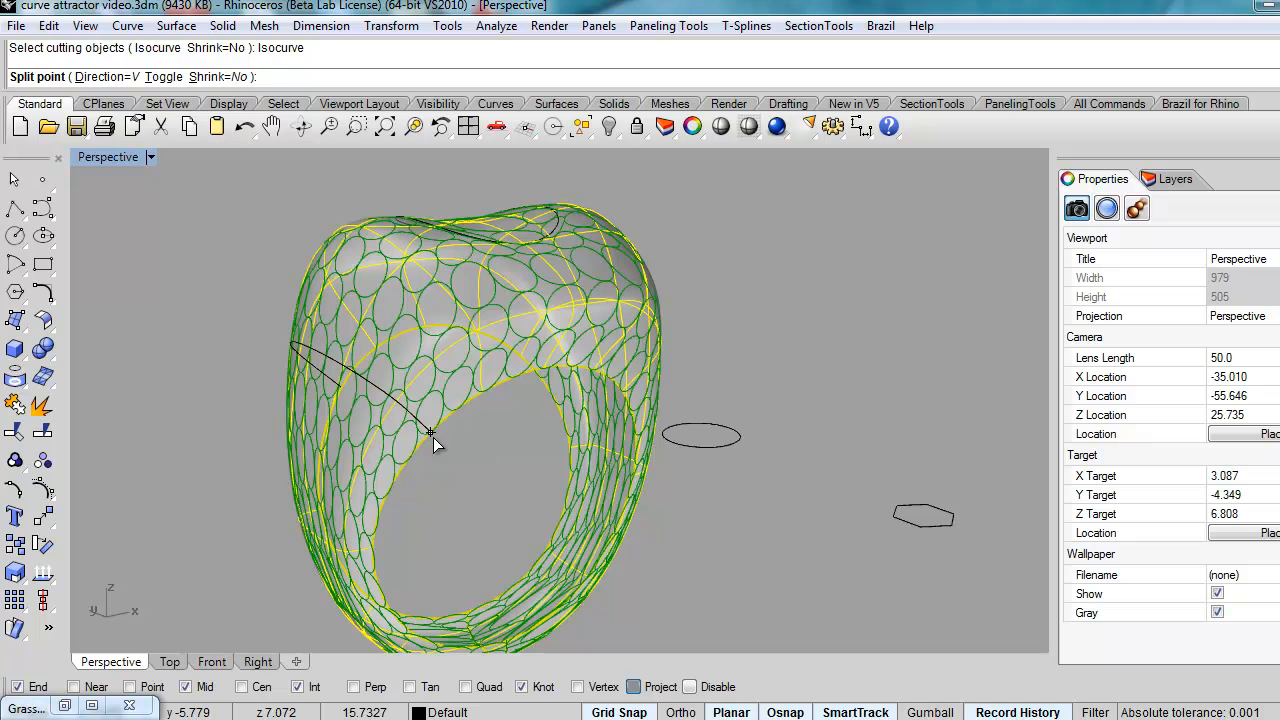
pyautogui.moveTo(534, 471); pyautogui.dragTo(429, 466, button='right')
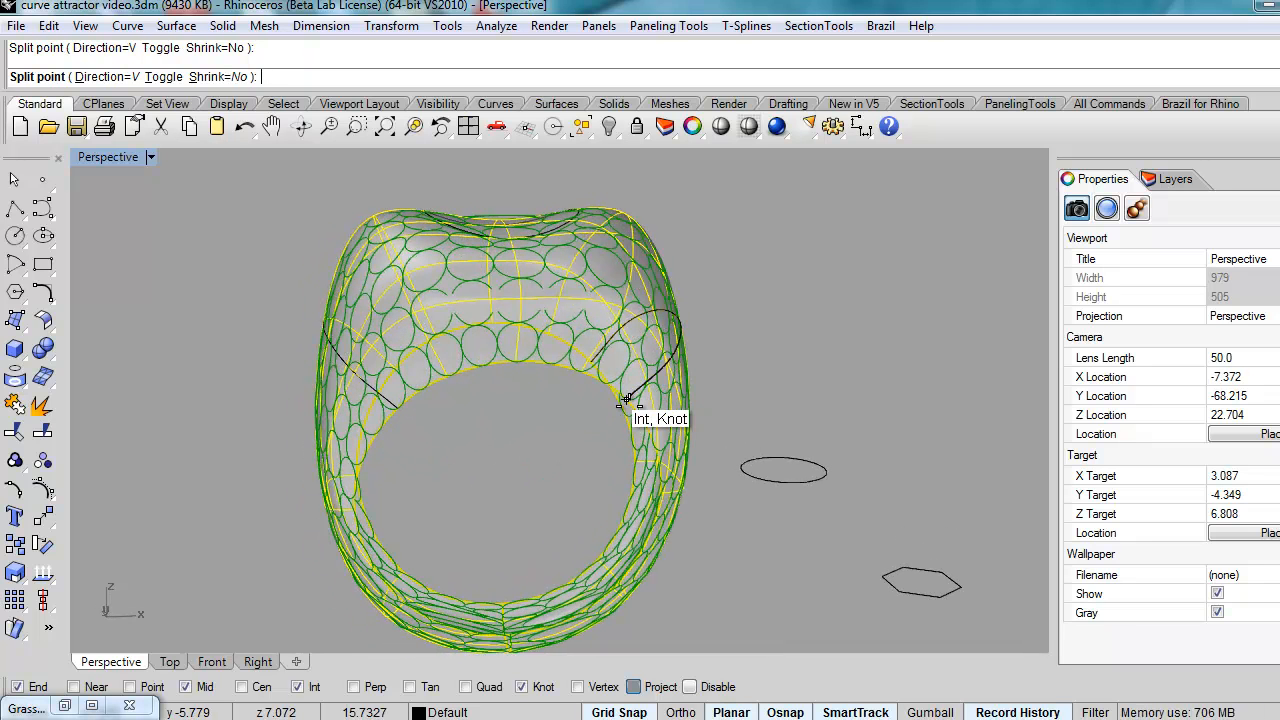
pyautogui.moveTo(406, 523); pyautogui.dragTo(451, 474, button='right')
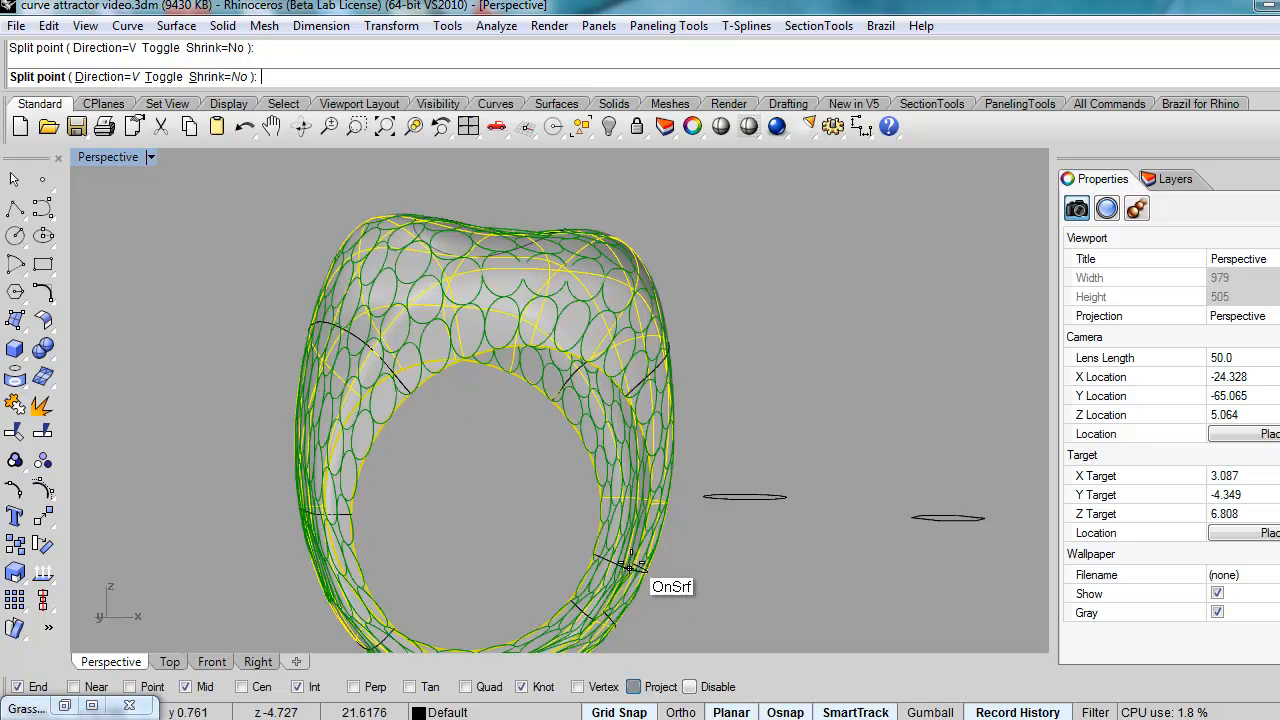
pyautogui.click(638, 498)
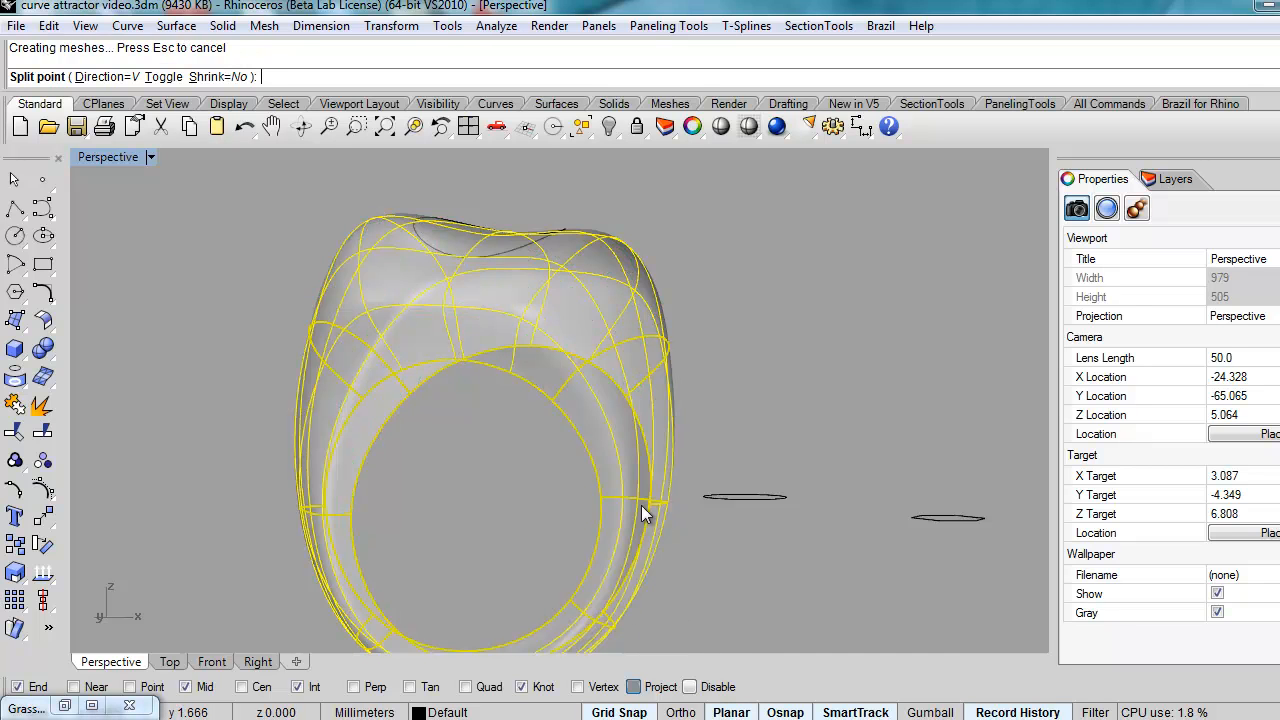
pyautogui.press('Return')
pyautogui.moveTo(496, 475); pyautogui.dragTo(514, 540, button='right')
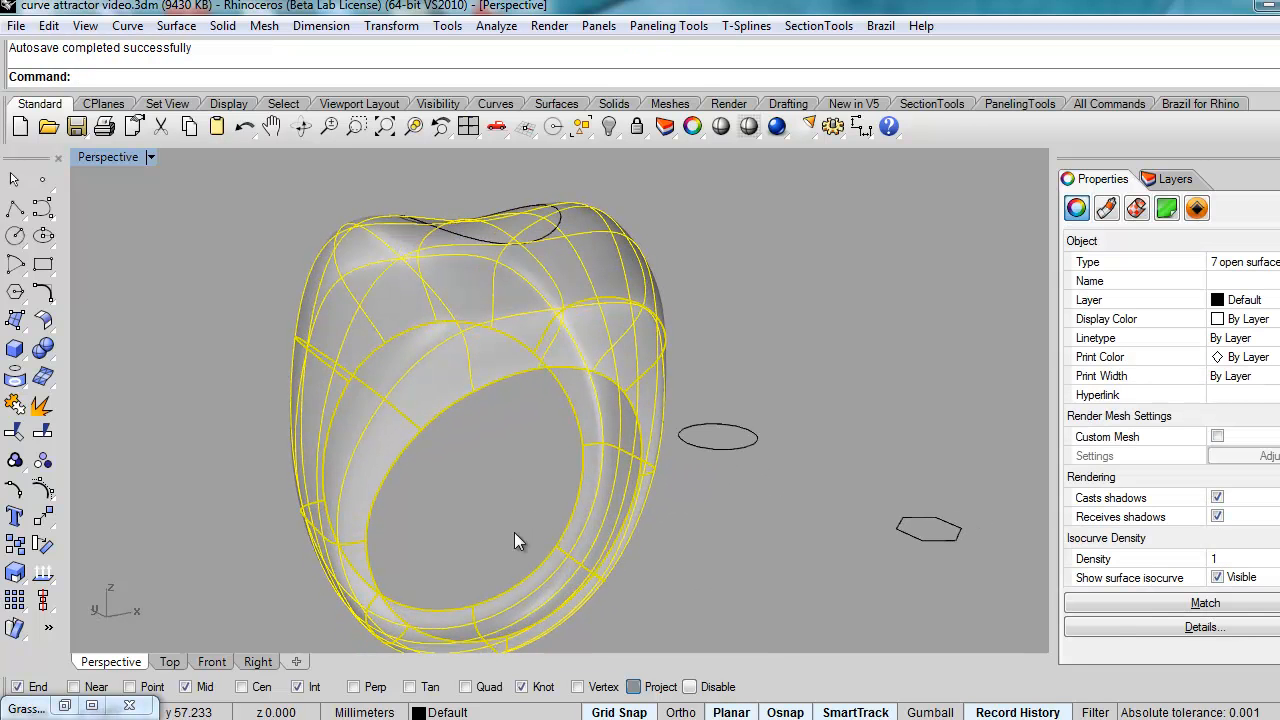
# Step: Select the top, lower-left and right split ring pieces in turn to check them, then deselect
pyautogui.click(437, 384)
pyautogui.click(364, 570)
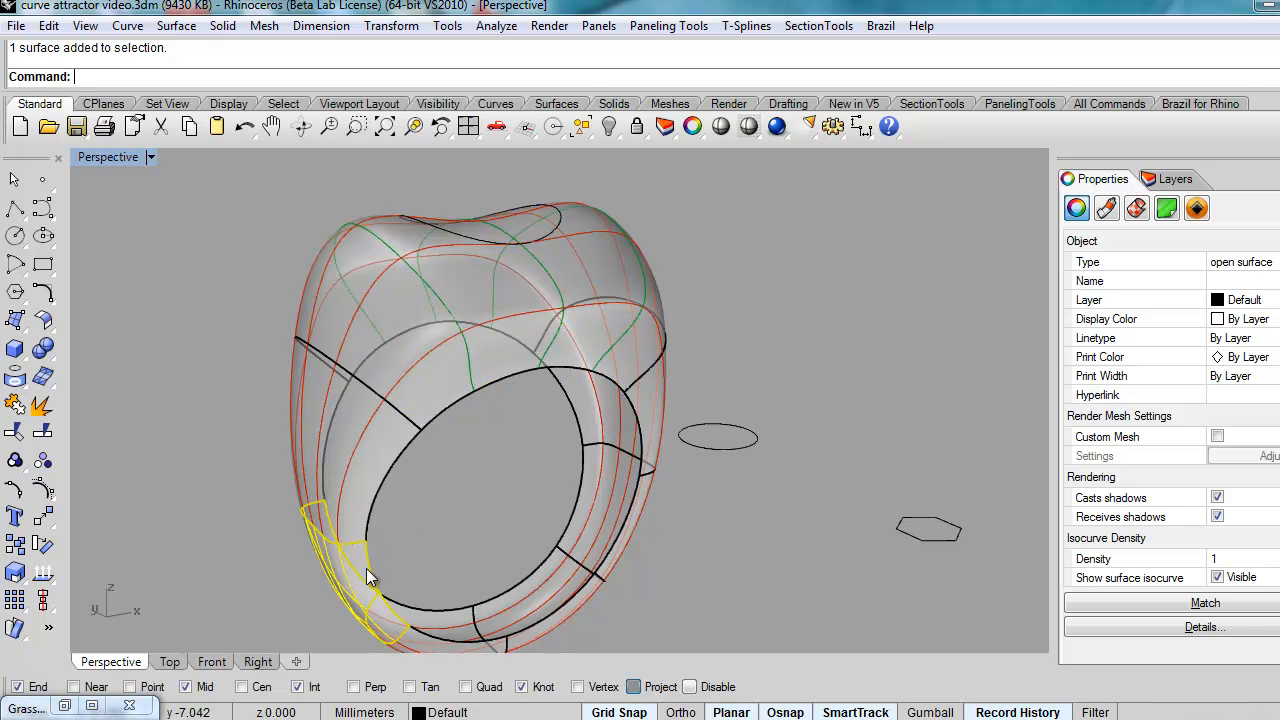
pyautogui.click(623, 518)
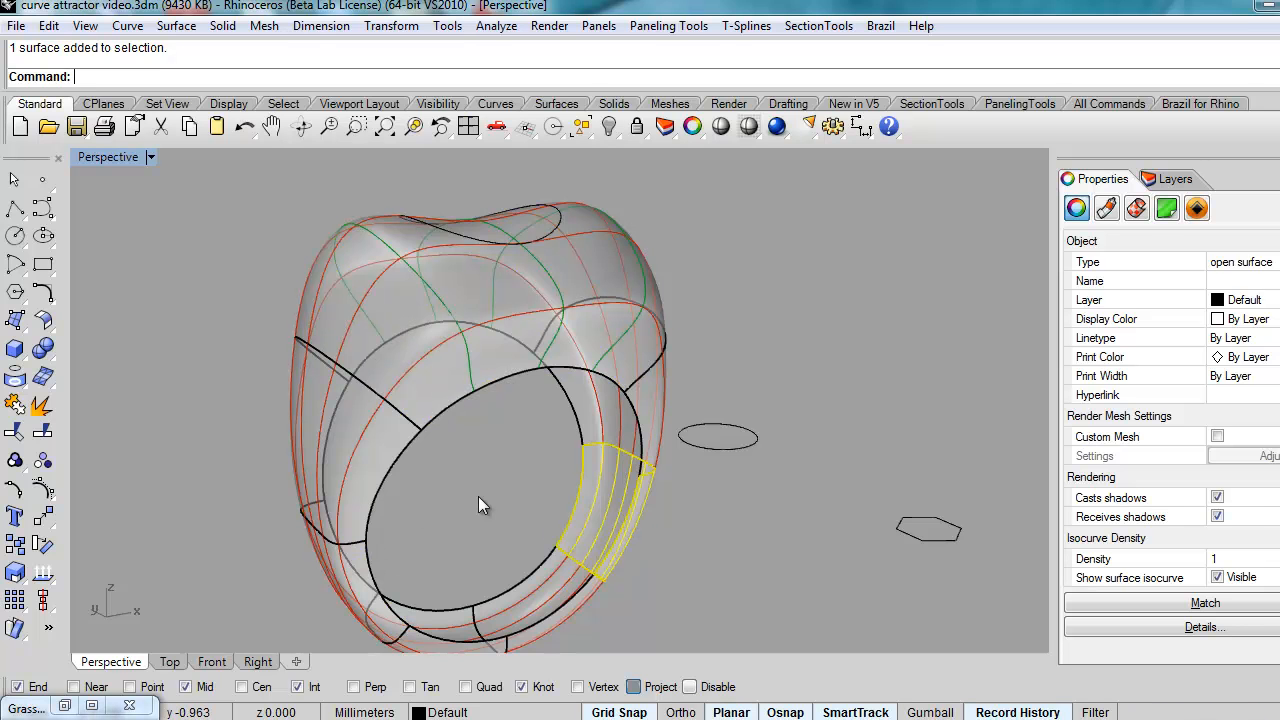
pyautogui.click(478, 496)
# Step: Restore Grasshopper and inspect the Srf warning and ptSrfParam error about the unloaded surface
pyautogui.click(70, 707)
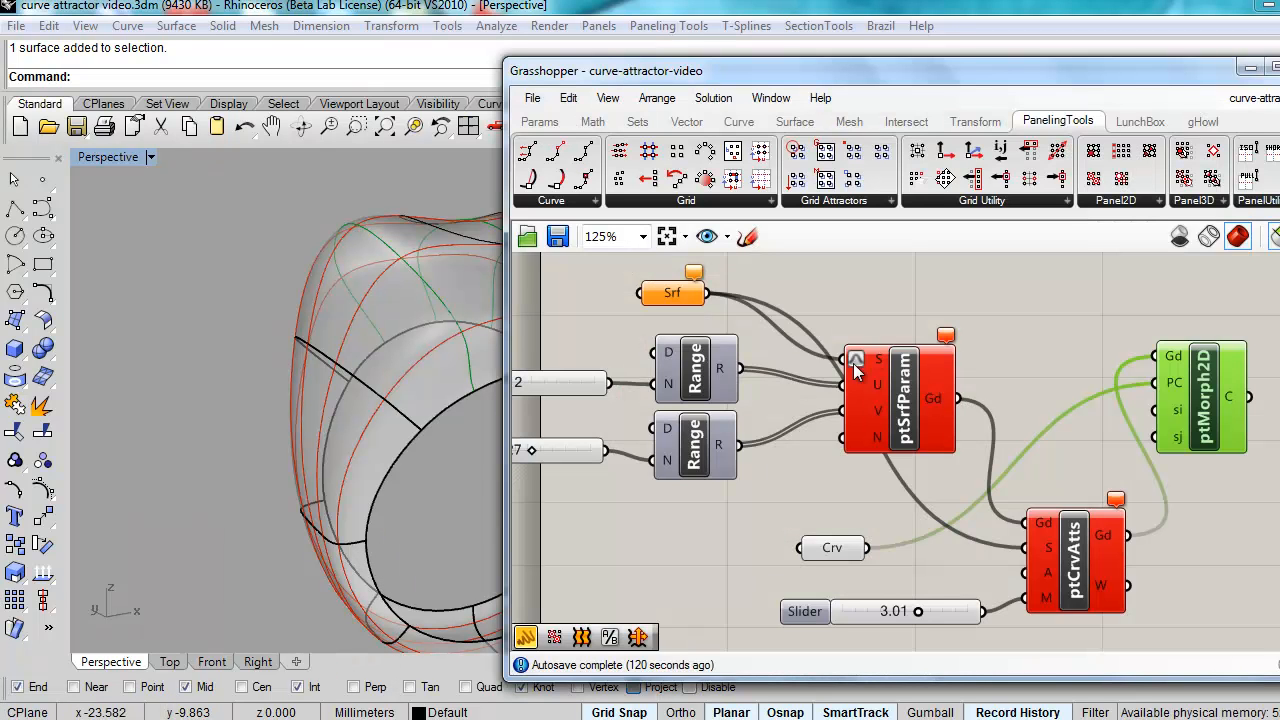
pyautogui.moveTo(392, 336); pyautogui.dragTo(236, 344, button='right')
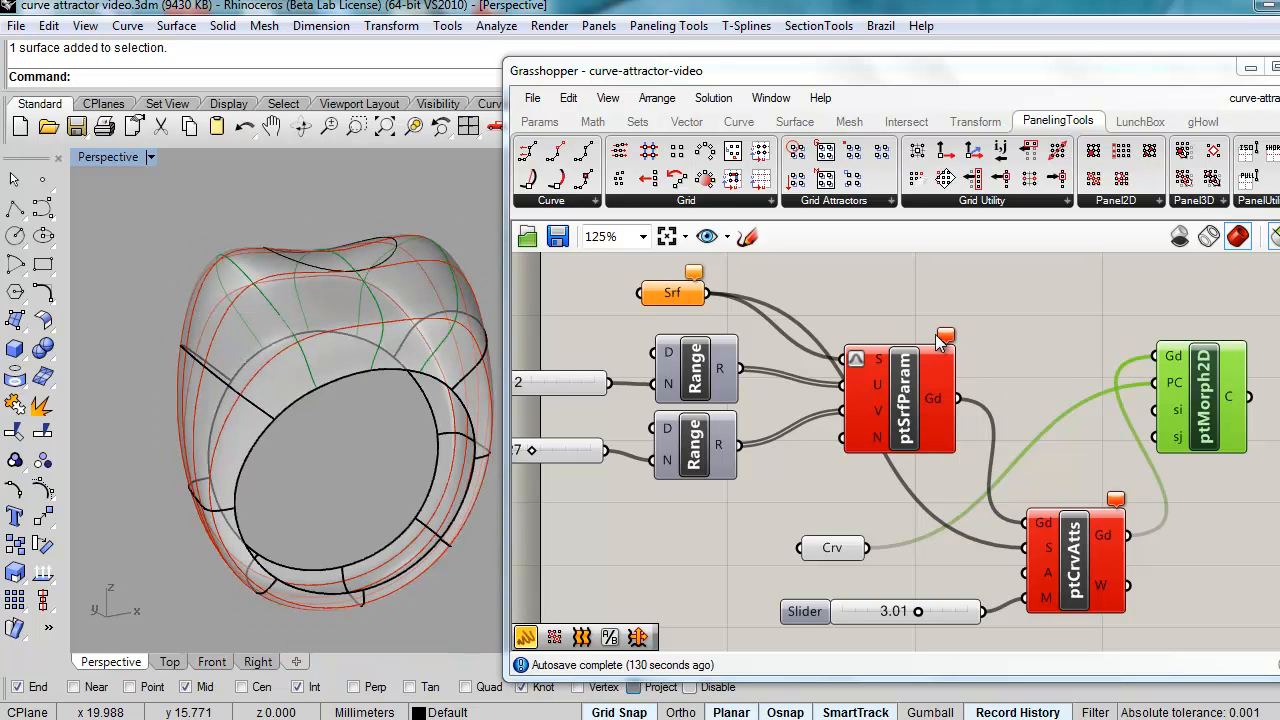
pyautogui.moveTo(946, 340)
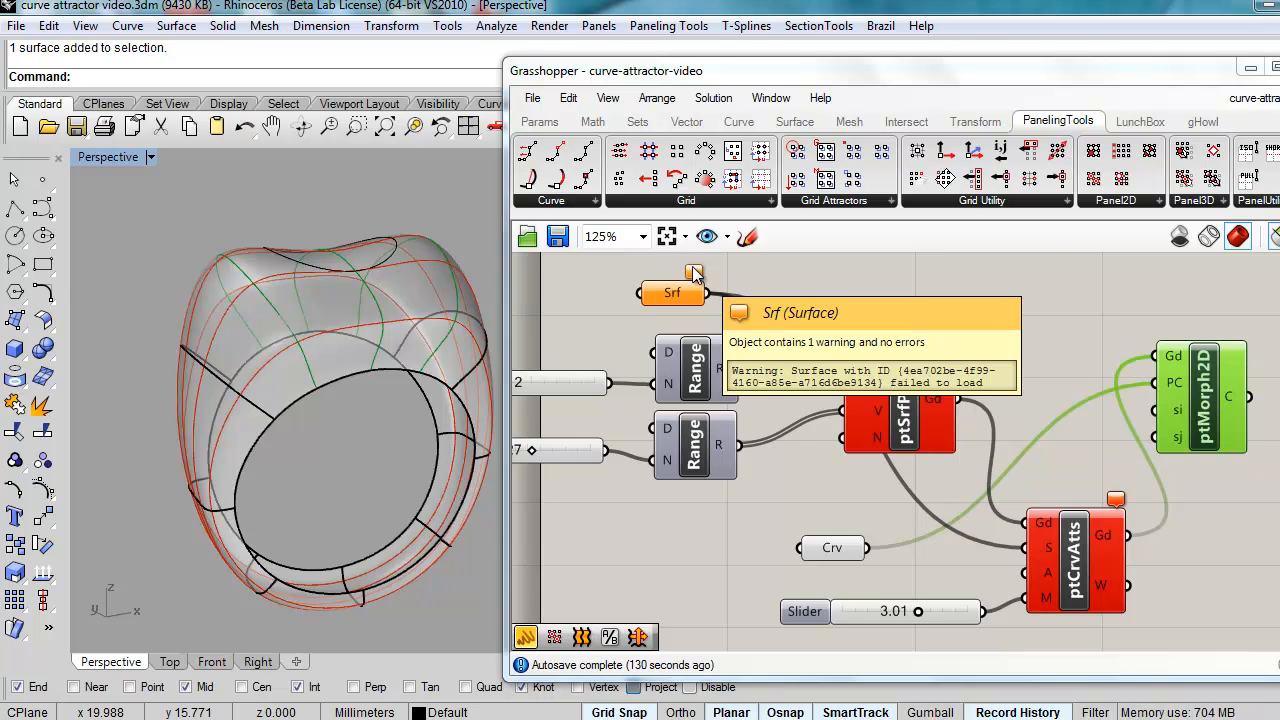
pyautogui.moveTo(695, 275)
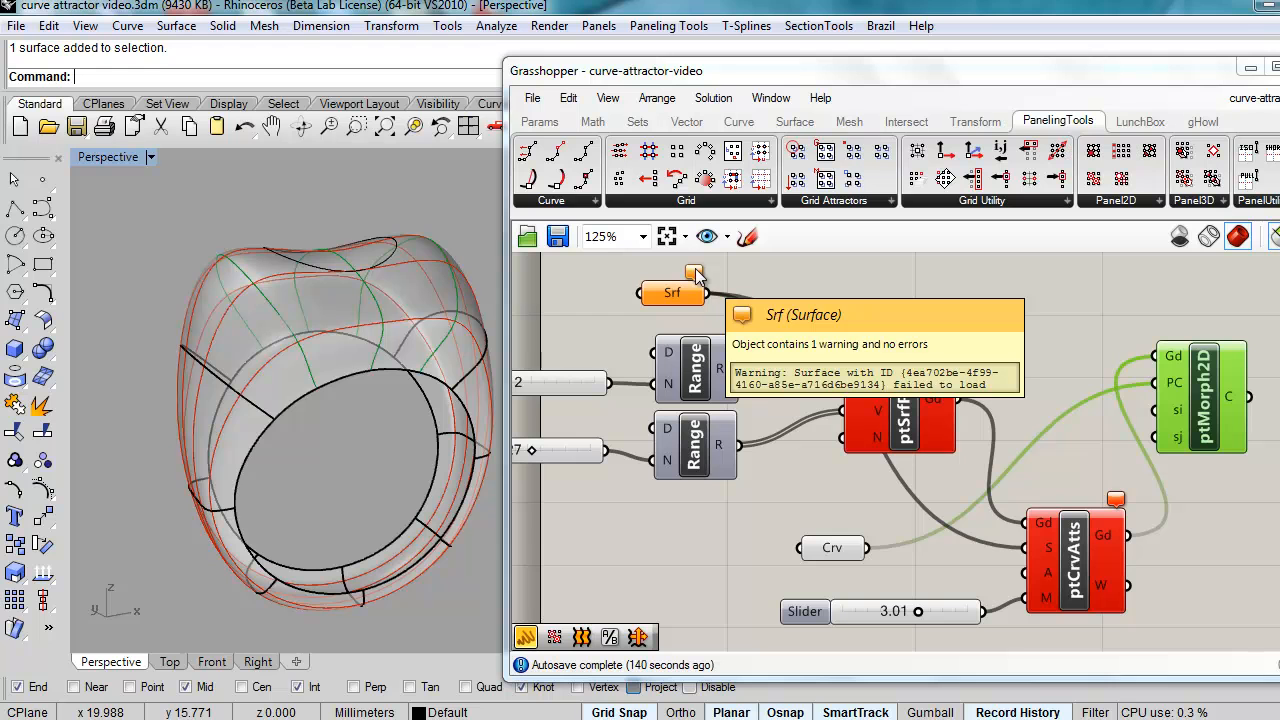
pyautogui.moveTo(375, 428); pyautogui.dragTo(397, 455, button='right')
# Step: Show the top ring surface's control points, inspect the cage, then hide them
pyautogui.click(301, 365)
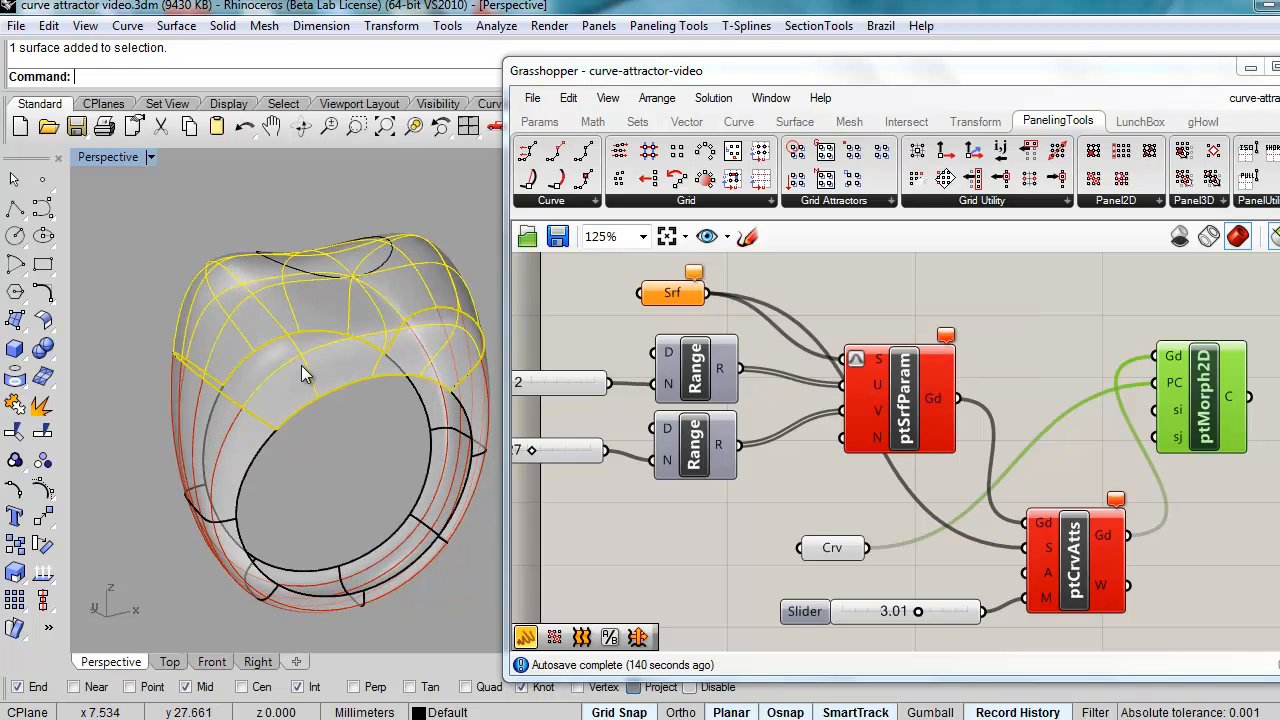
pyautogui.click(40, 490)
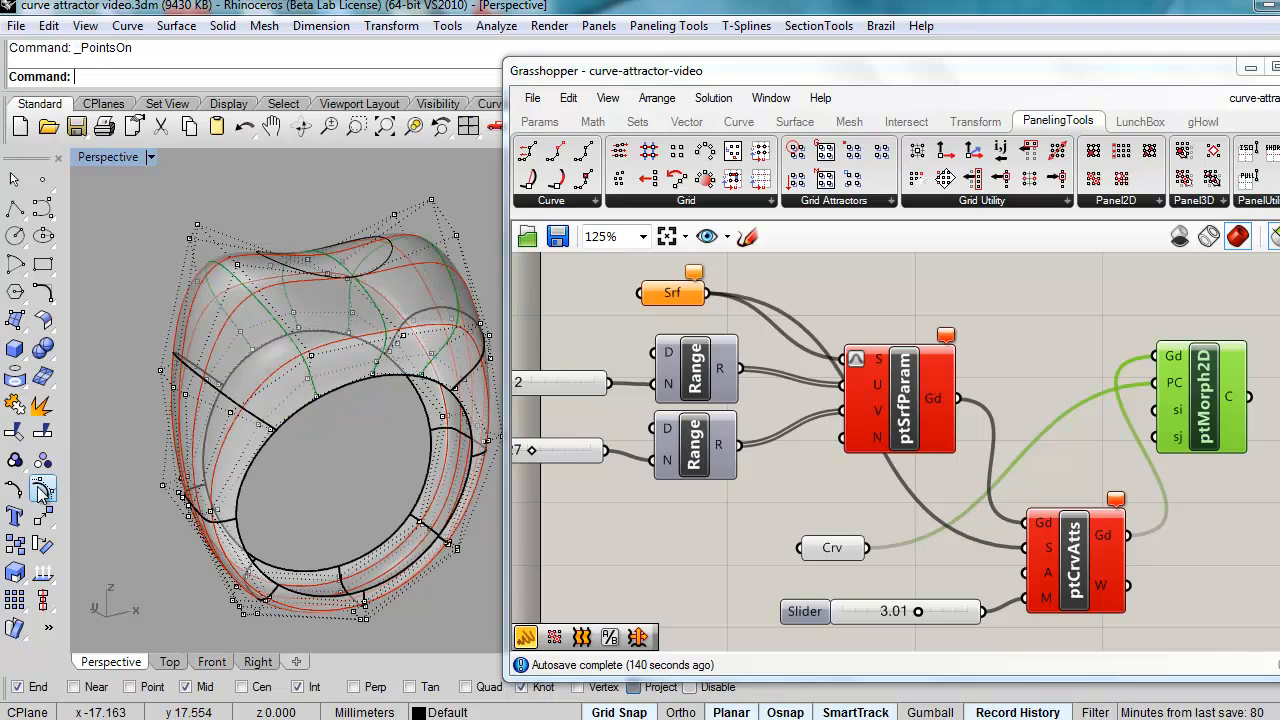
pyautogui.moveTo(308, 460); pyautogui.dragTo(320, 430, button='right')
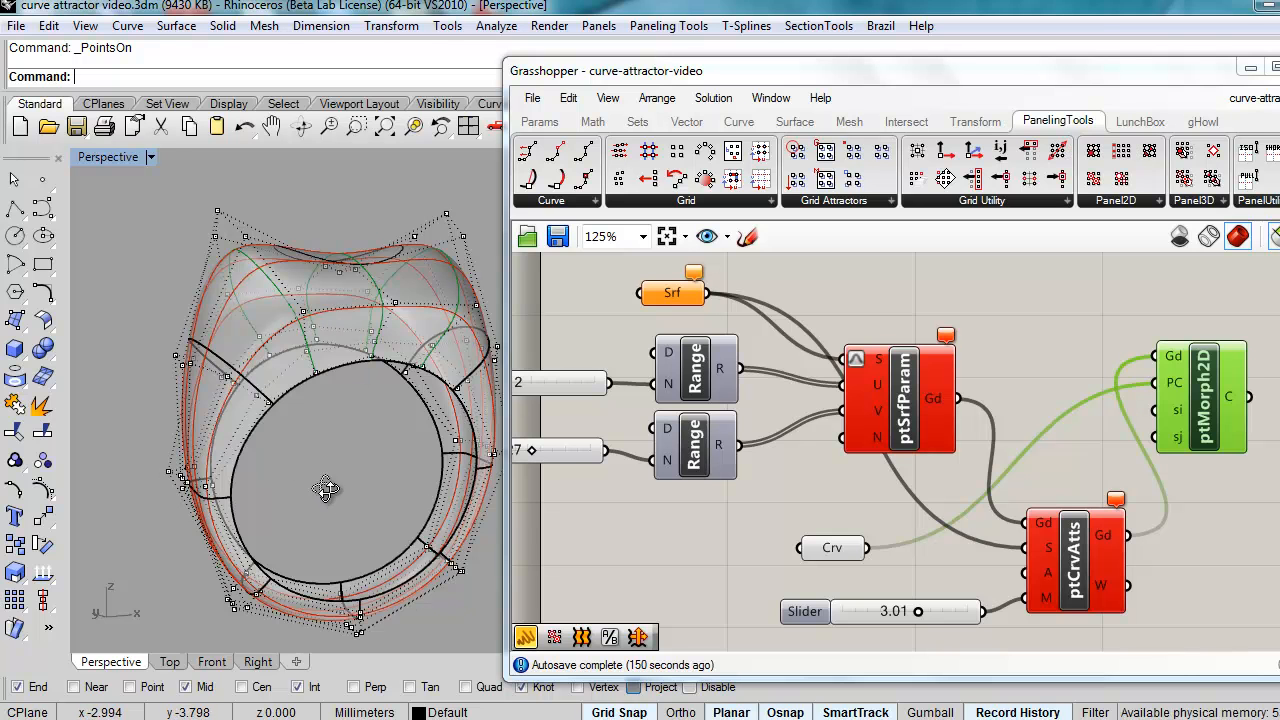
pyautogui.moveTo(327, 489); pyautogui.dragTo(345, 501, button='right')
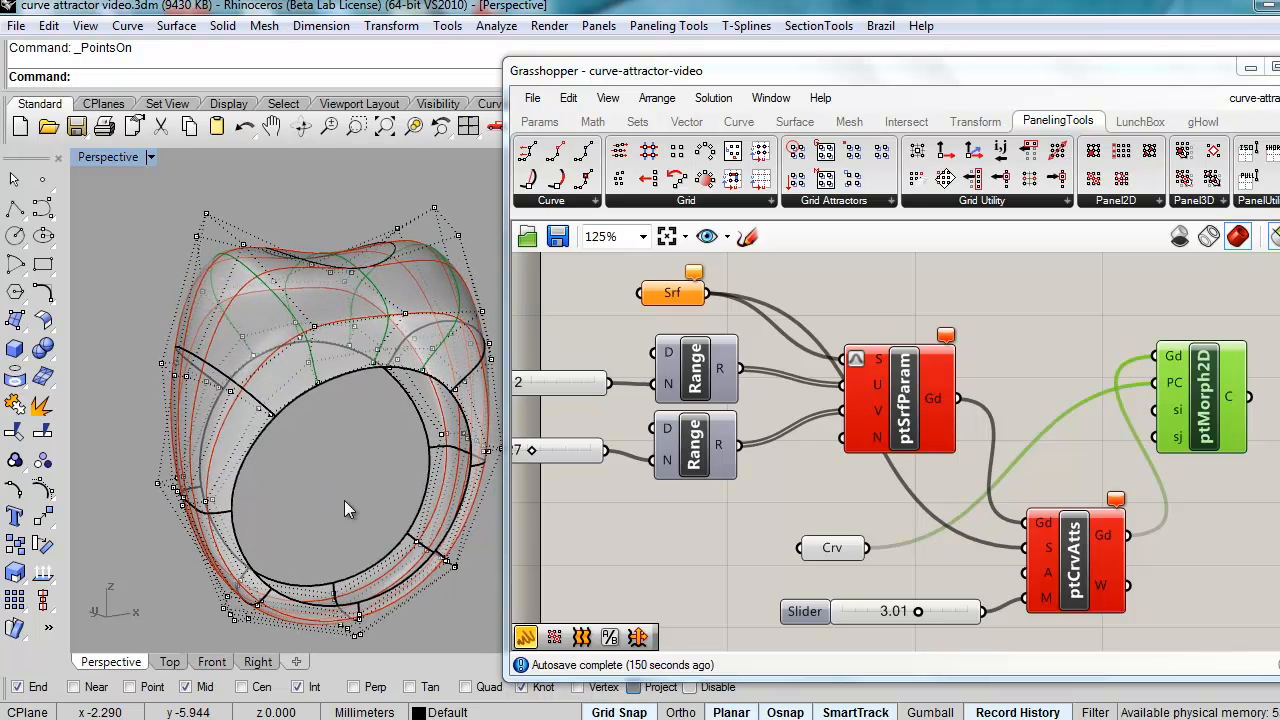
pyautogui.press('Escape')
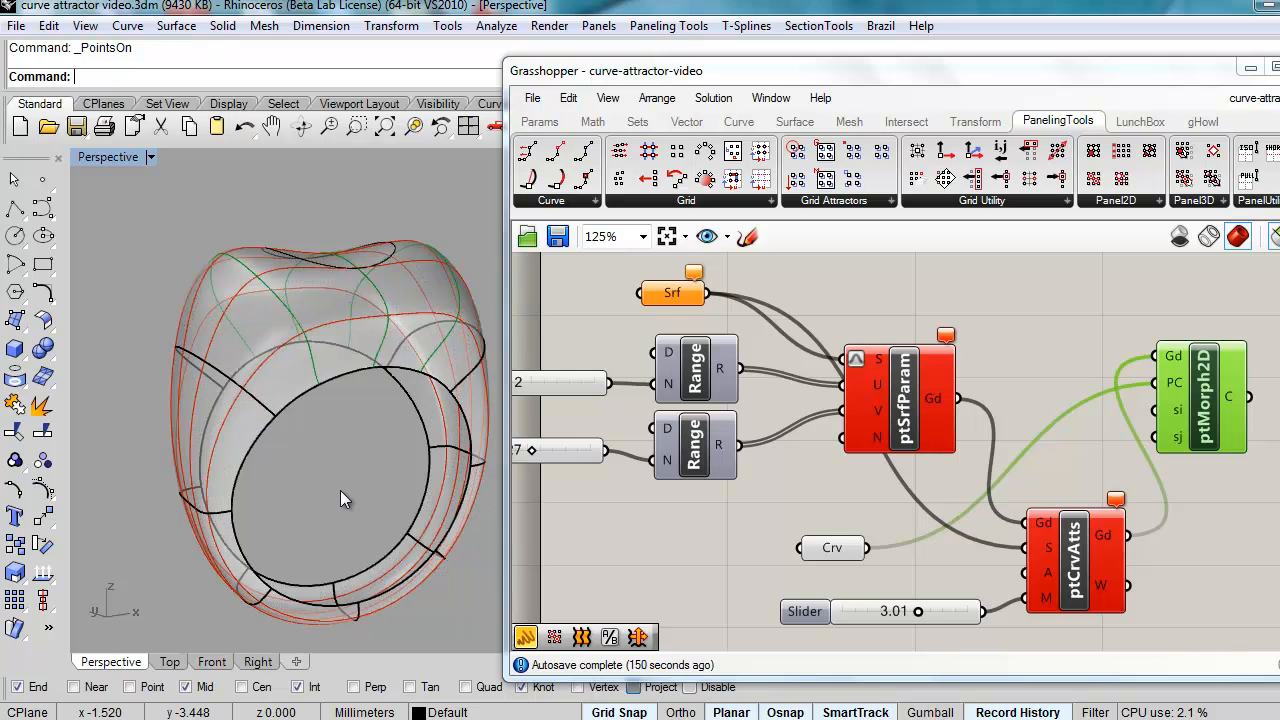
# Step: Shrink the top and lower-left ring surfaces to their trimmed edges and display their control points
pyautogui.click(300, 385)
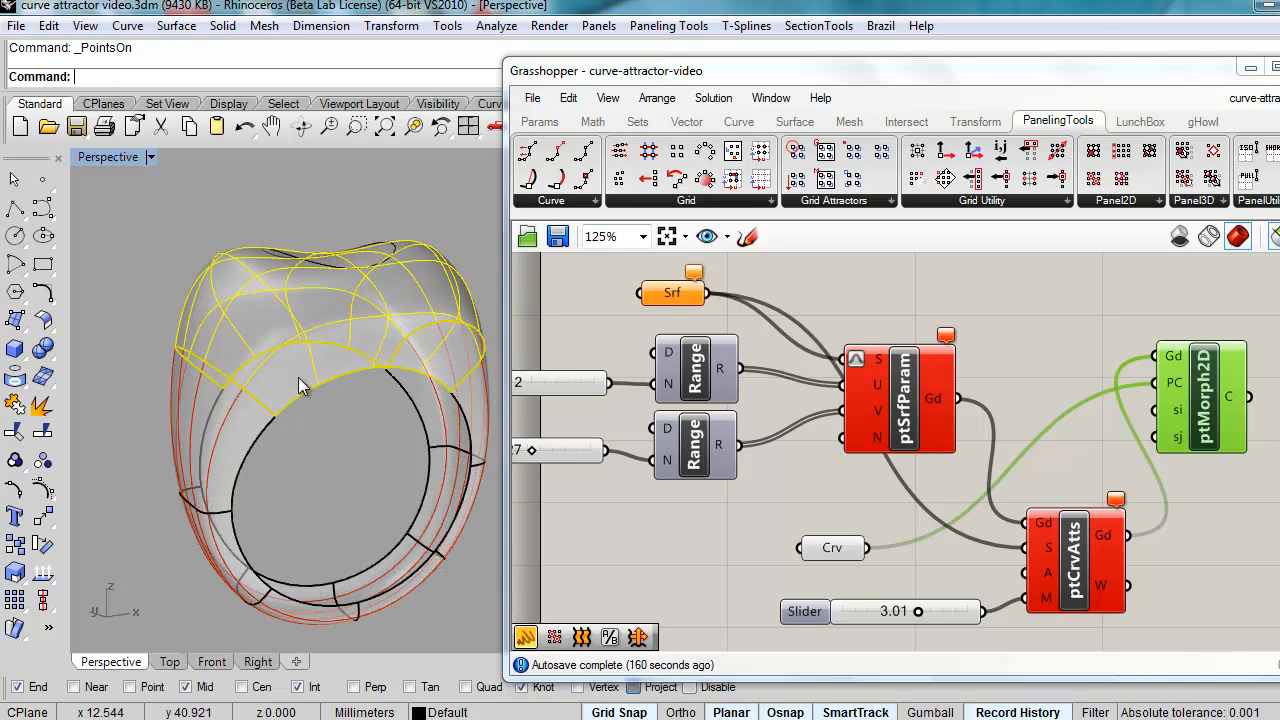
pyautogui.keyDown('shift'); pyautogui.click(234, 531); pyautogui.keyUp('shift')
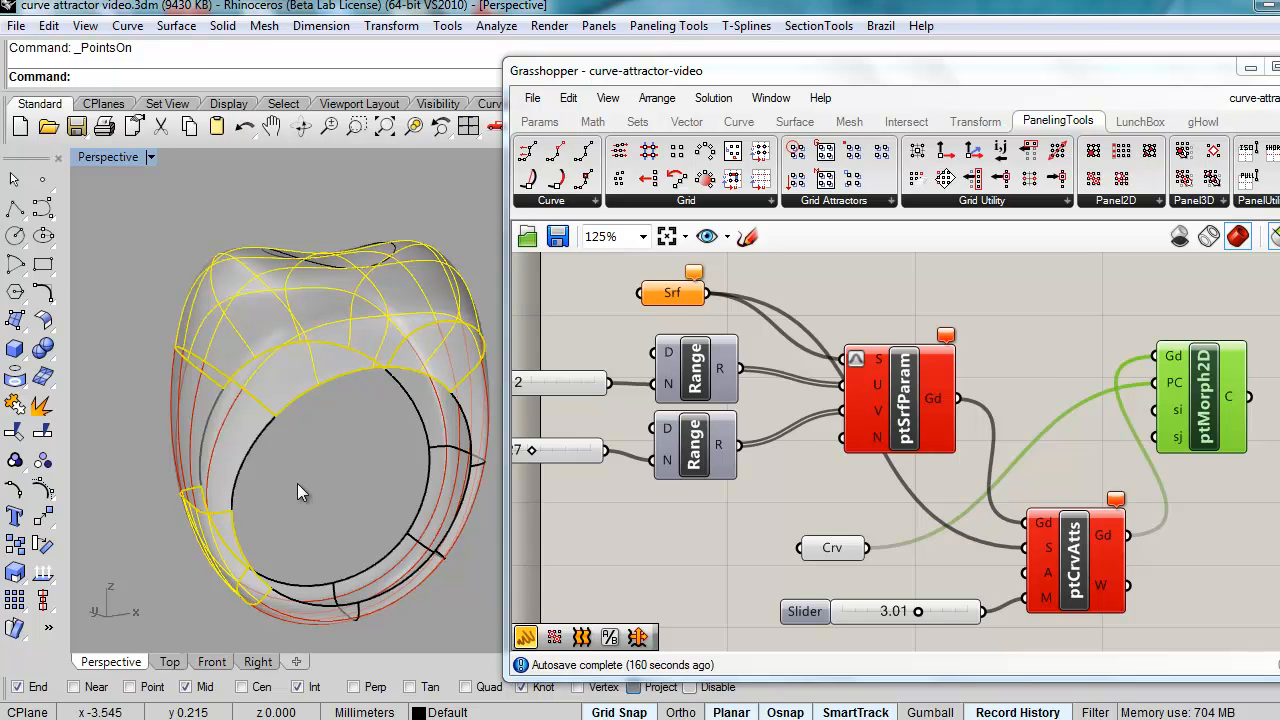
pyautogui.write('rinkTrimmedSrfToEdge')
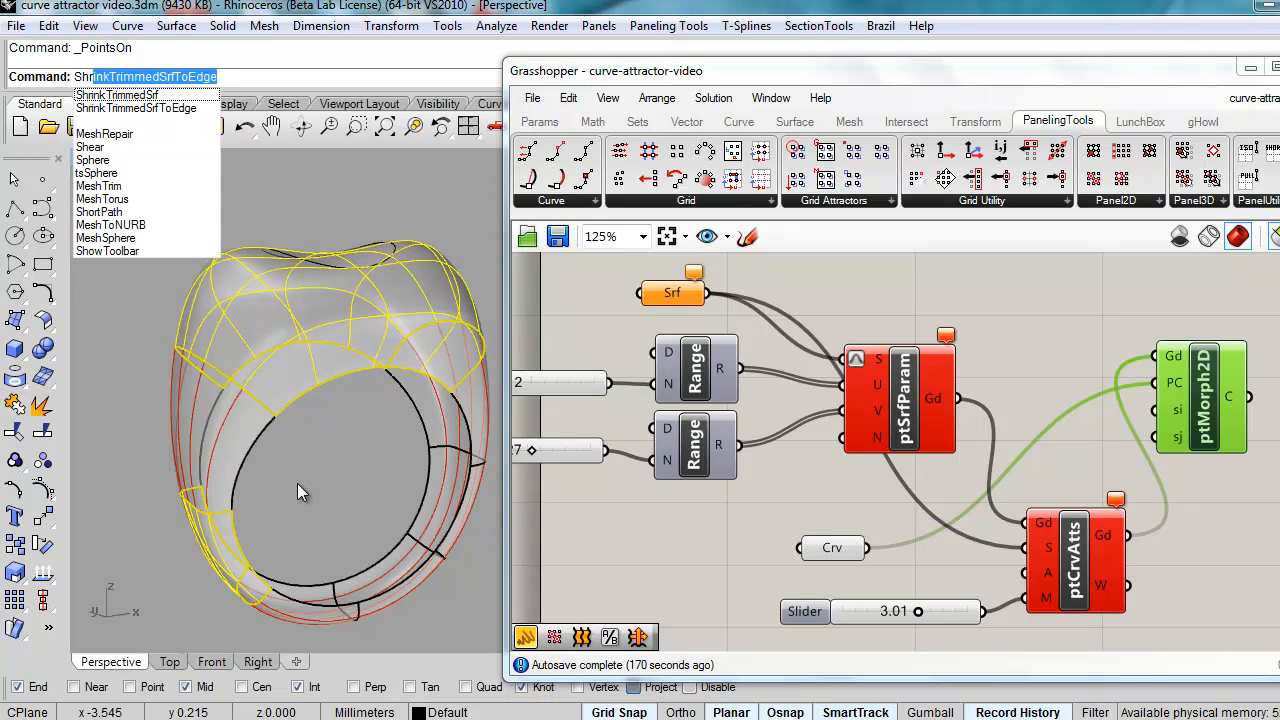
pyautogui.click(157, 108)
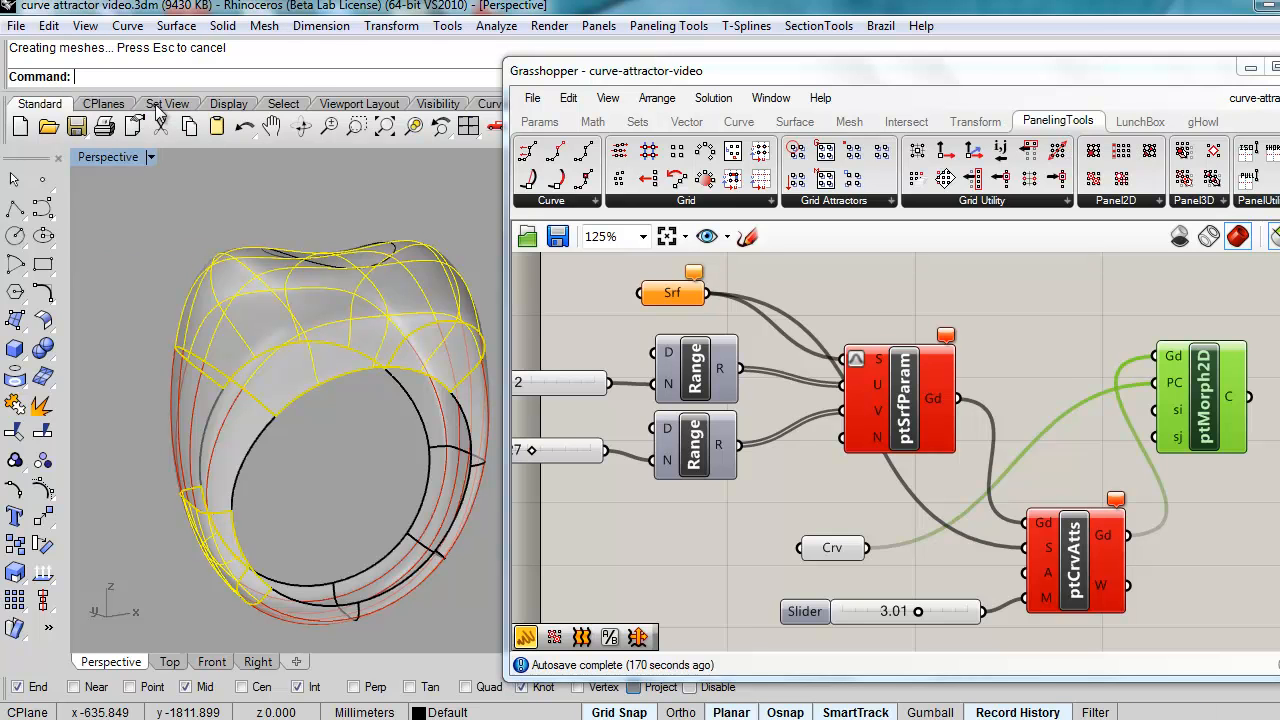
pyautogui.click(43, 487)
pyautogui.moveTo(335, 541); pyautogui.dragTo(306, 517, button='right')
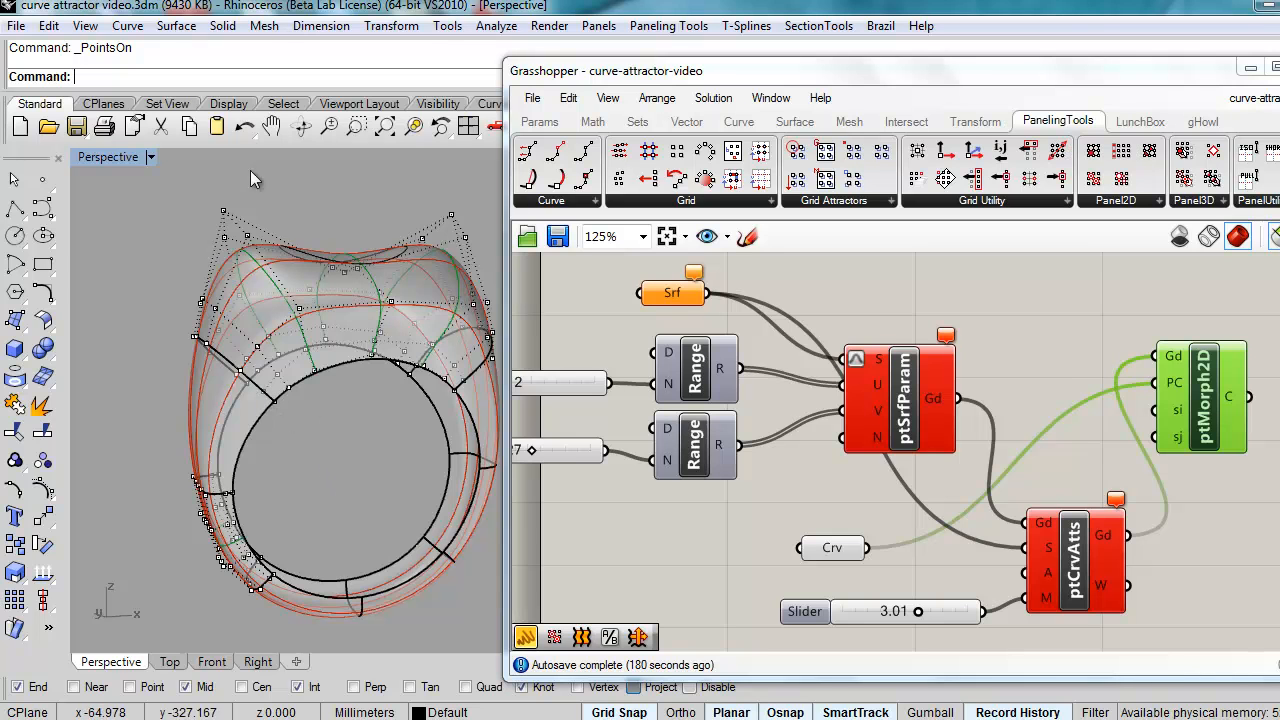
# Step: Undo the shrink and review the top ring surface's detailed object description
pyautogui.click(245, 128)
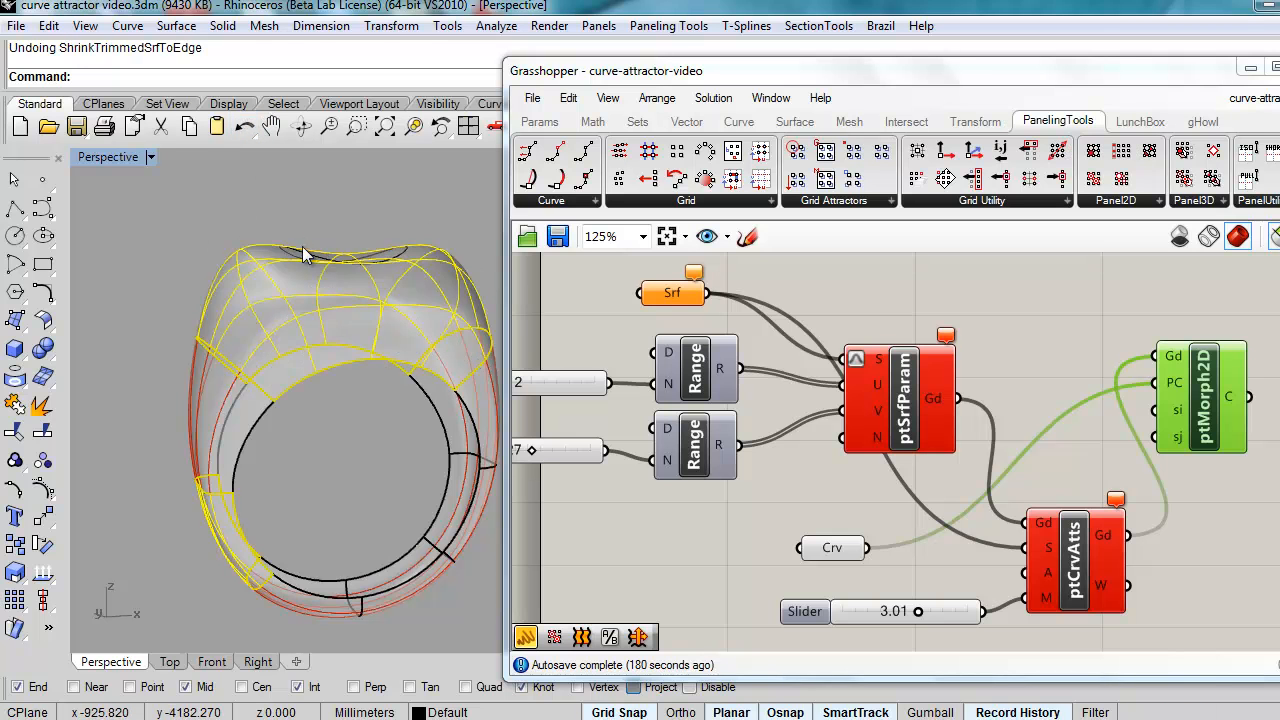
pyautogui.click(342, 442)
pyautogui.click(312, 366)
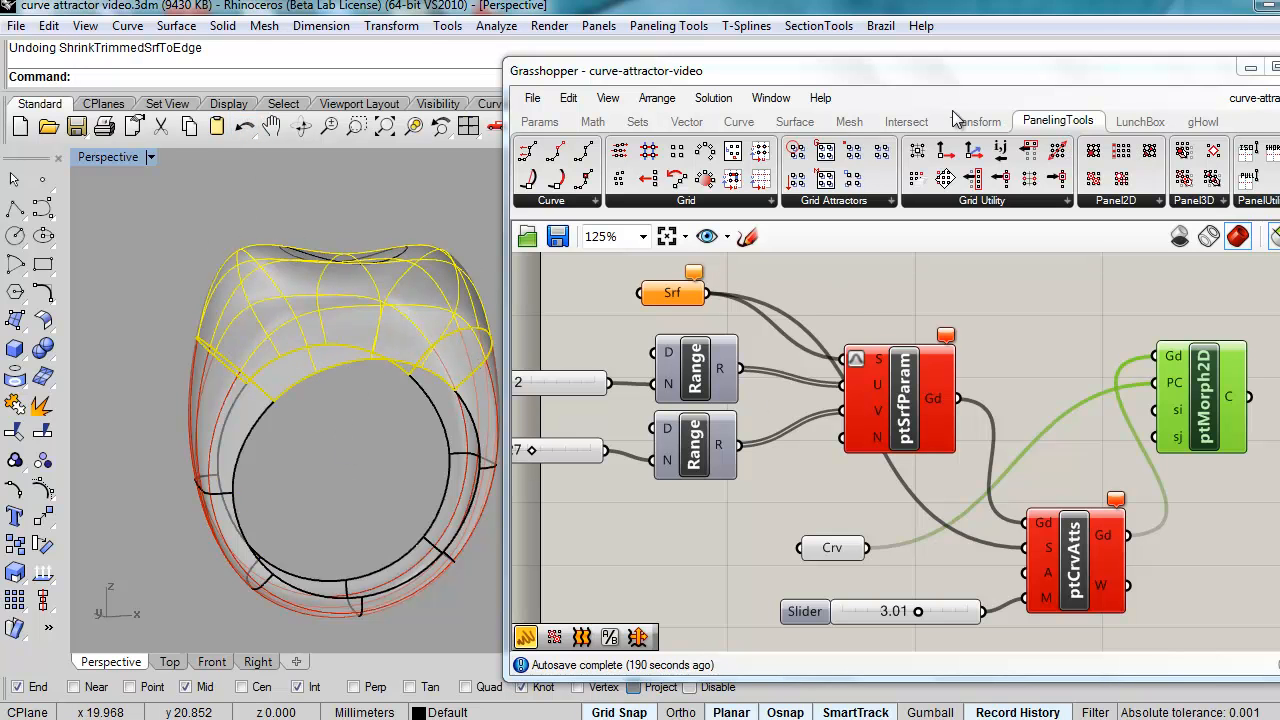
pyautogui.moveTo(1011, 74); pyautogui.dragTo(698, 75)
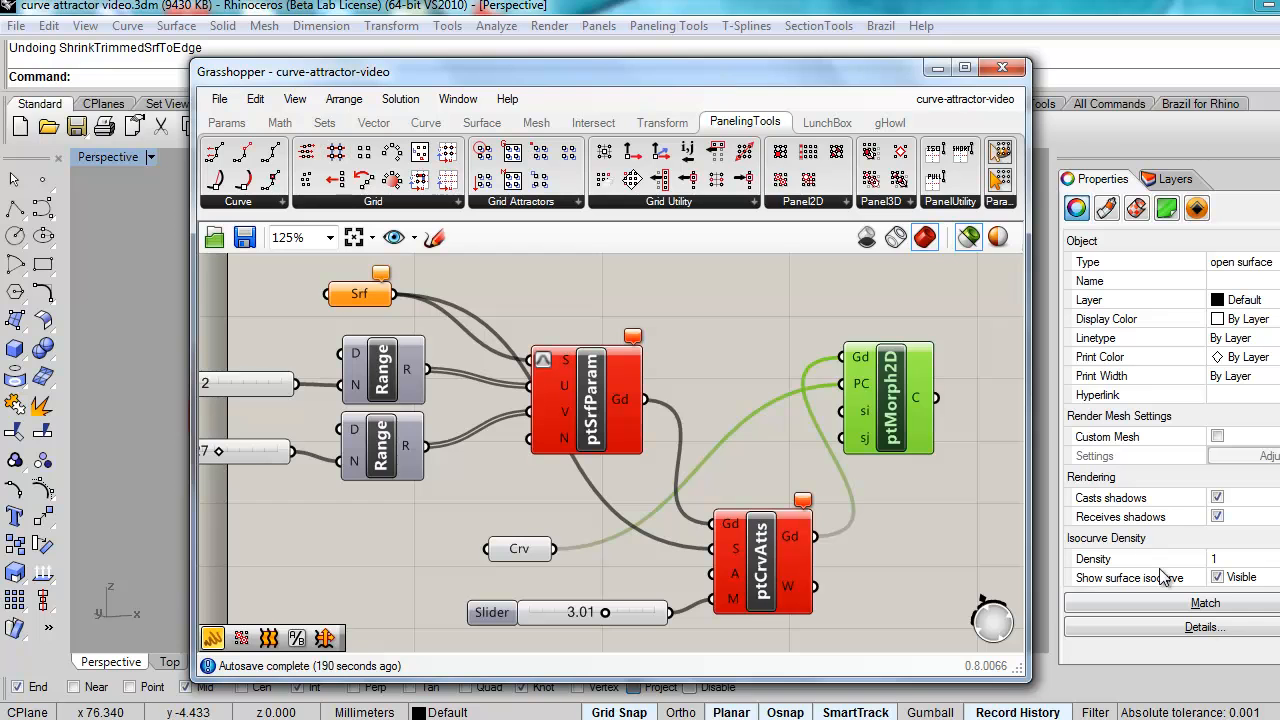
pyautogui.click(1205, 627)
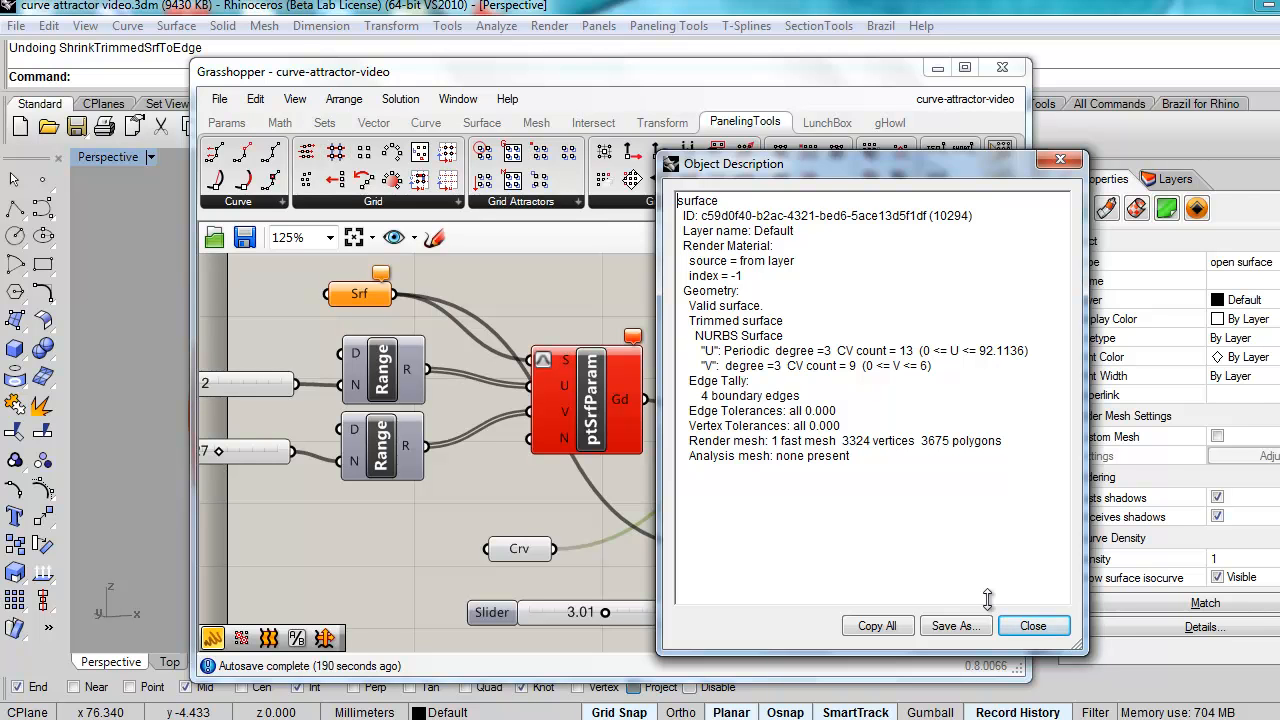
pyautogui.click(1045, 627)
# Step: Redo ShrinkTrimmedSrfToEdge, hide points, and confirm 7 by 9 control points, U domain 30.0173–62.0963
pyautogui.moveTo(716, 83); pyautogui.dragTo(1057, 96)
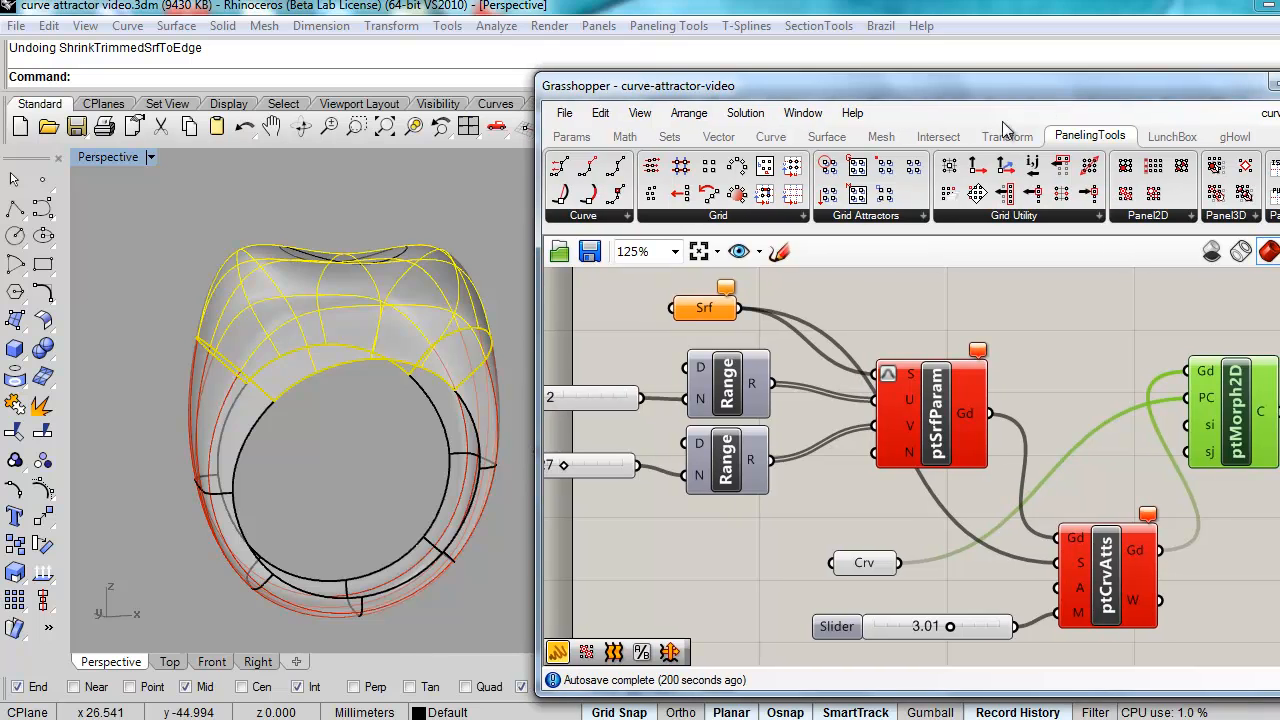
pyautogui.rightClick(245, 130)
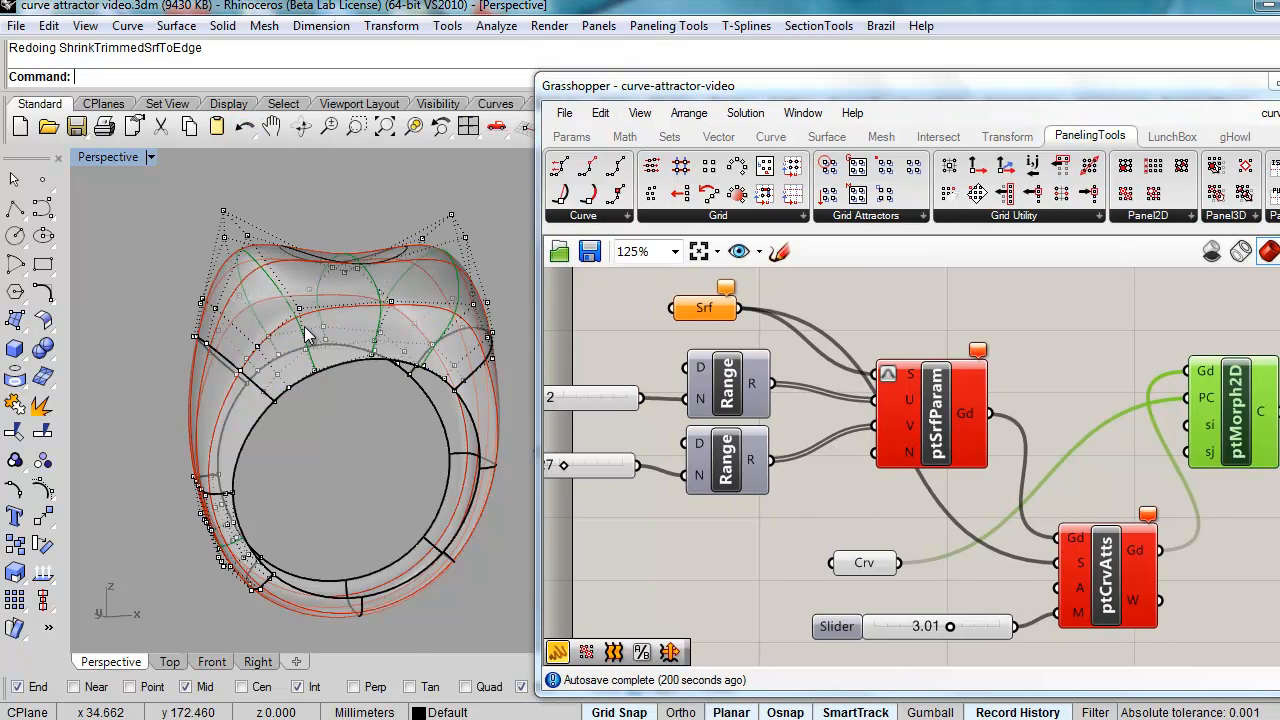
pyautogui.press('Escape')
pyautogui.click(330, 343)
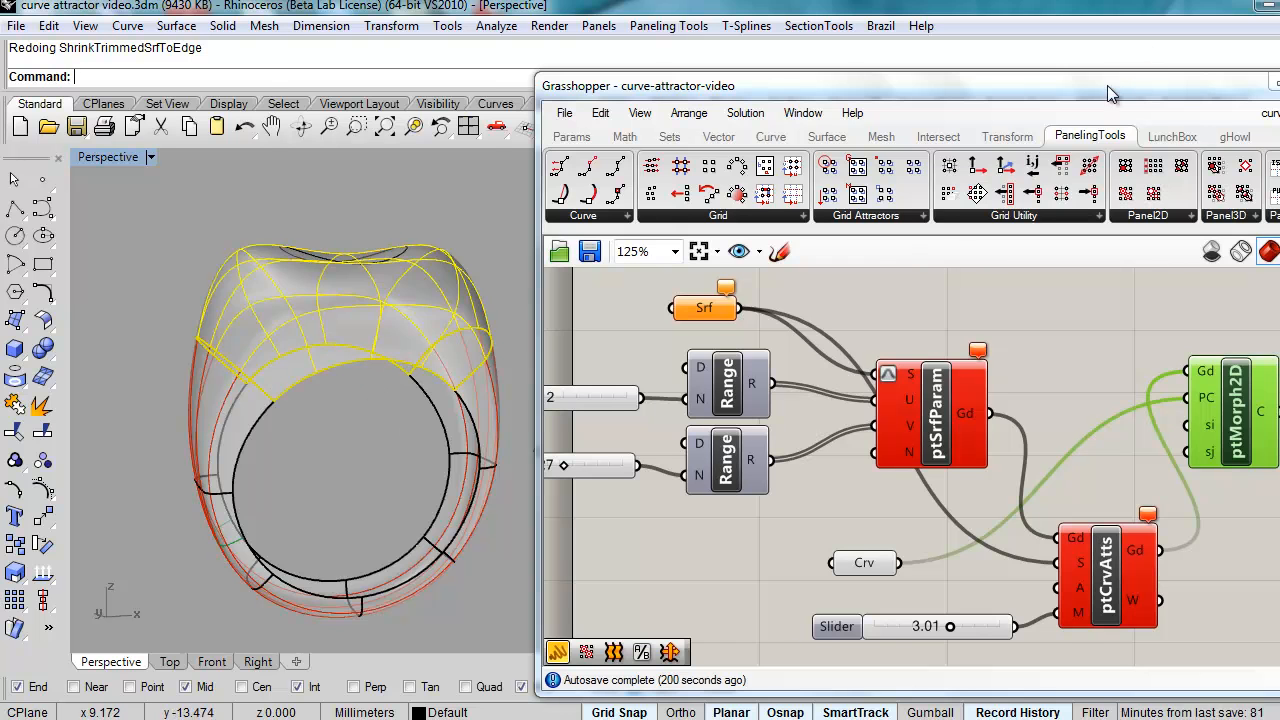
pyautogui.moveTo(1107, 85); pyautogui.dragTo(738, 87)
pyautogui.click(1203, 626)
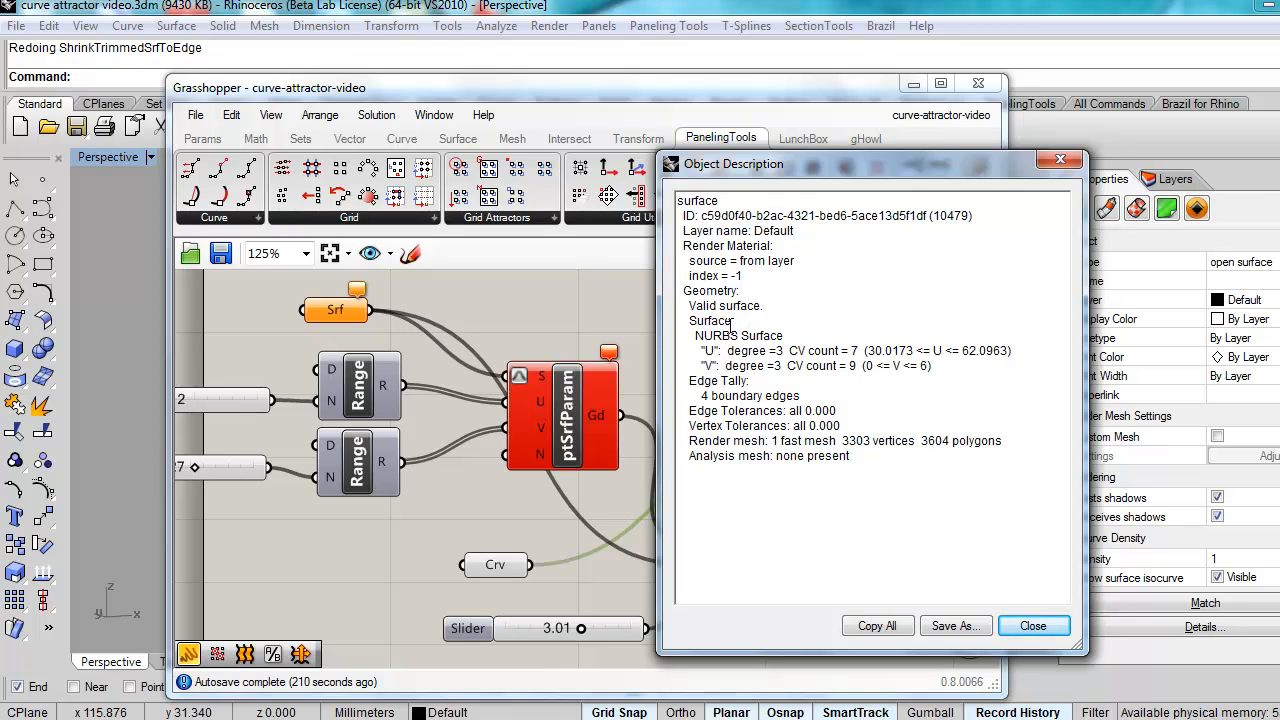
pyautogui.click(1037, 630)
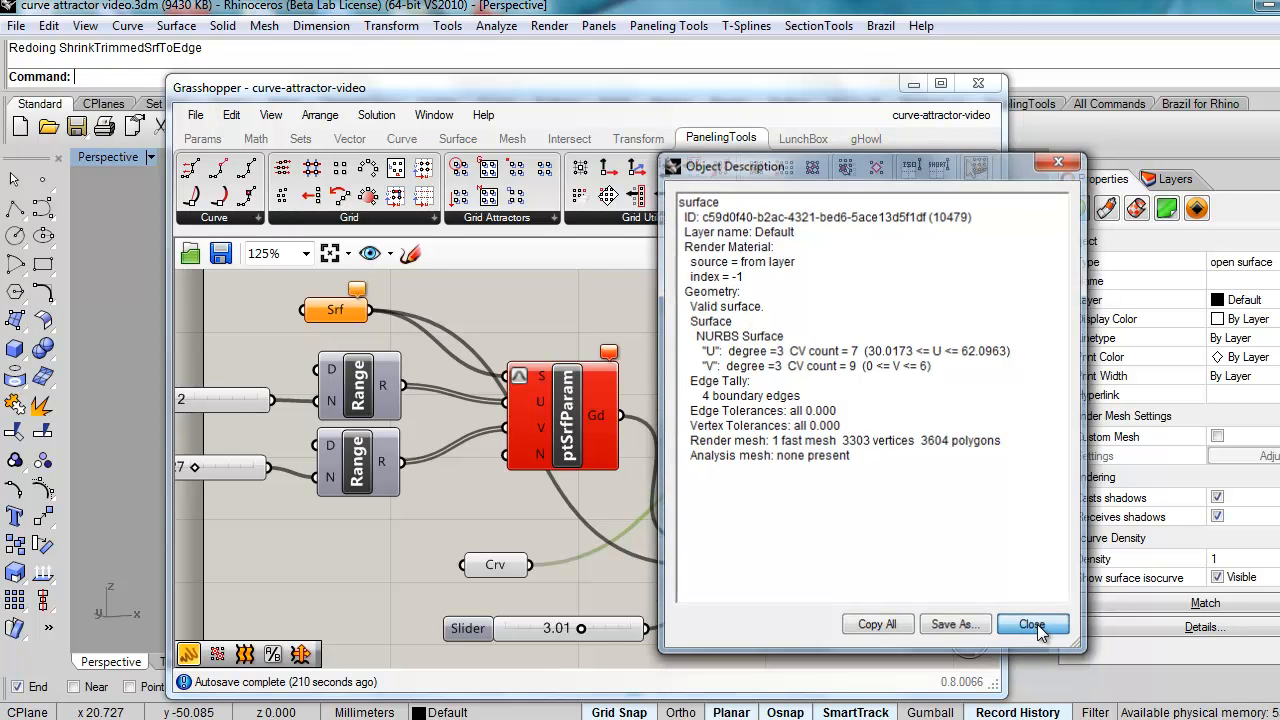
pyautogui.moveTo(723, 94); pyautogui.dragTo(1003, 96)
pyautogui.moveTo(312, 464); pyautogui.dragTo(326, 477, button='right')
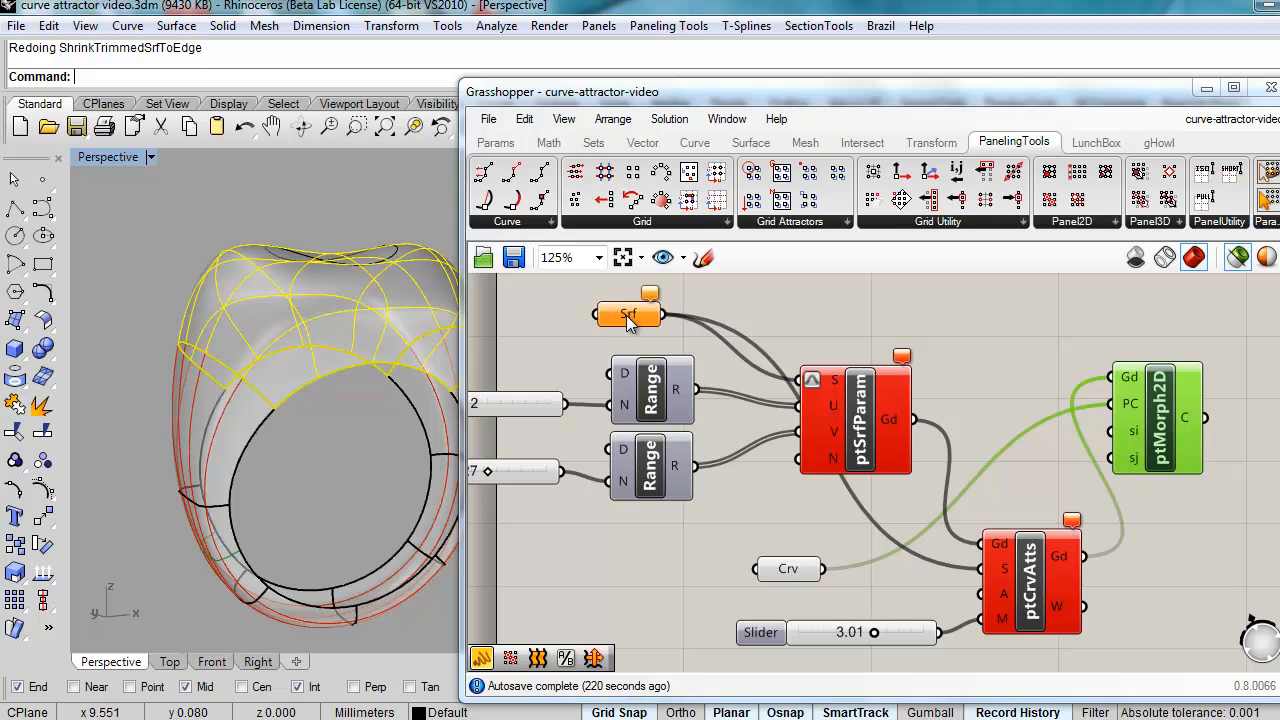
# Step: Use Set one Surface to point Srf at the shrunk top ring piece, then view the regenerated cells
pyautogui.moveTo(627, 318)
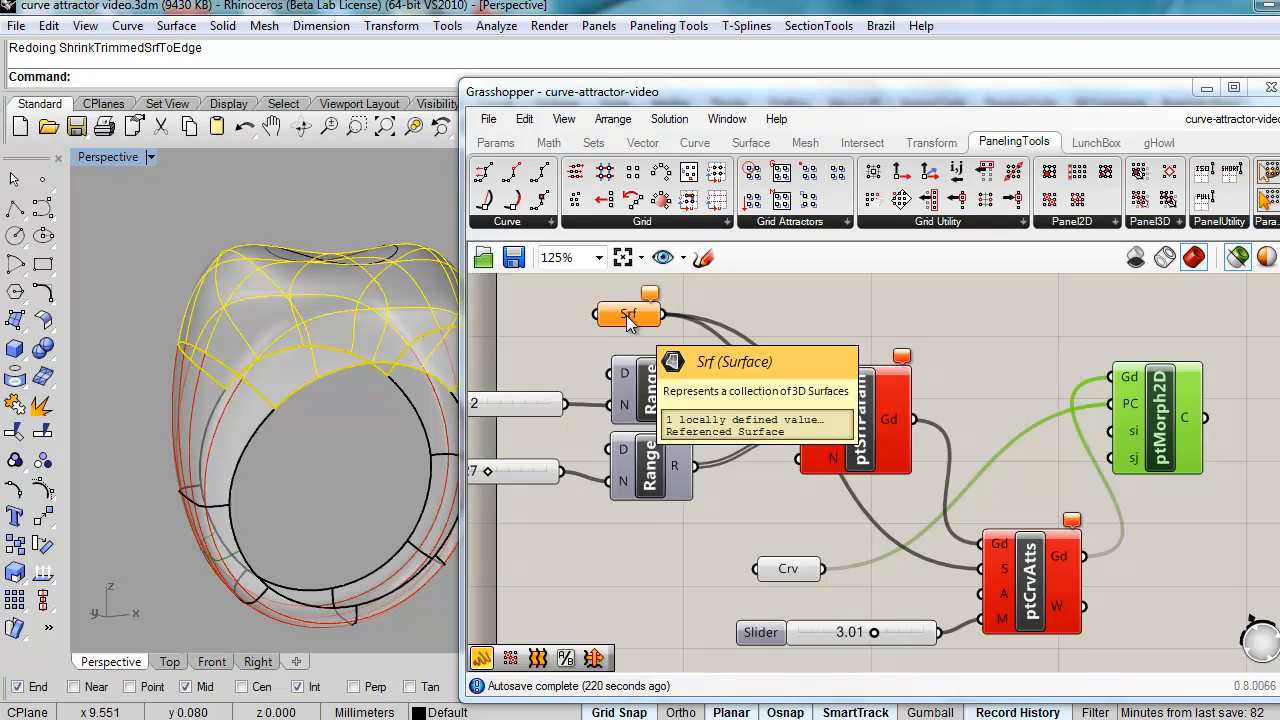
pyautogui.rightClick(624, 320)
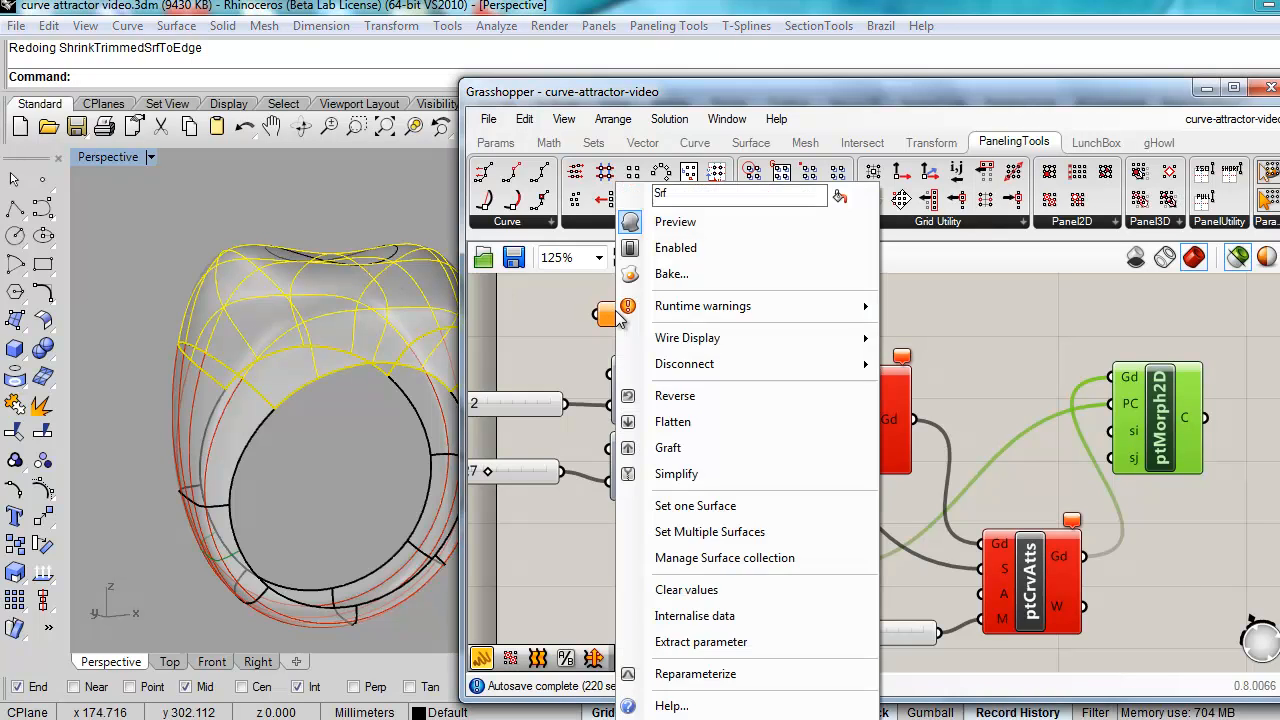
pyautogui.click(696, 505)
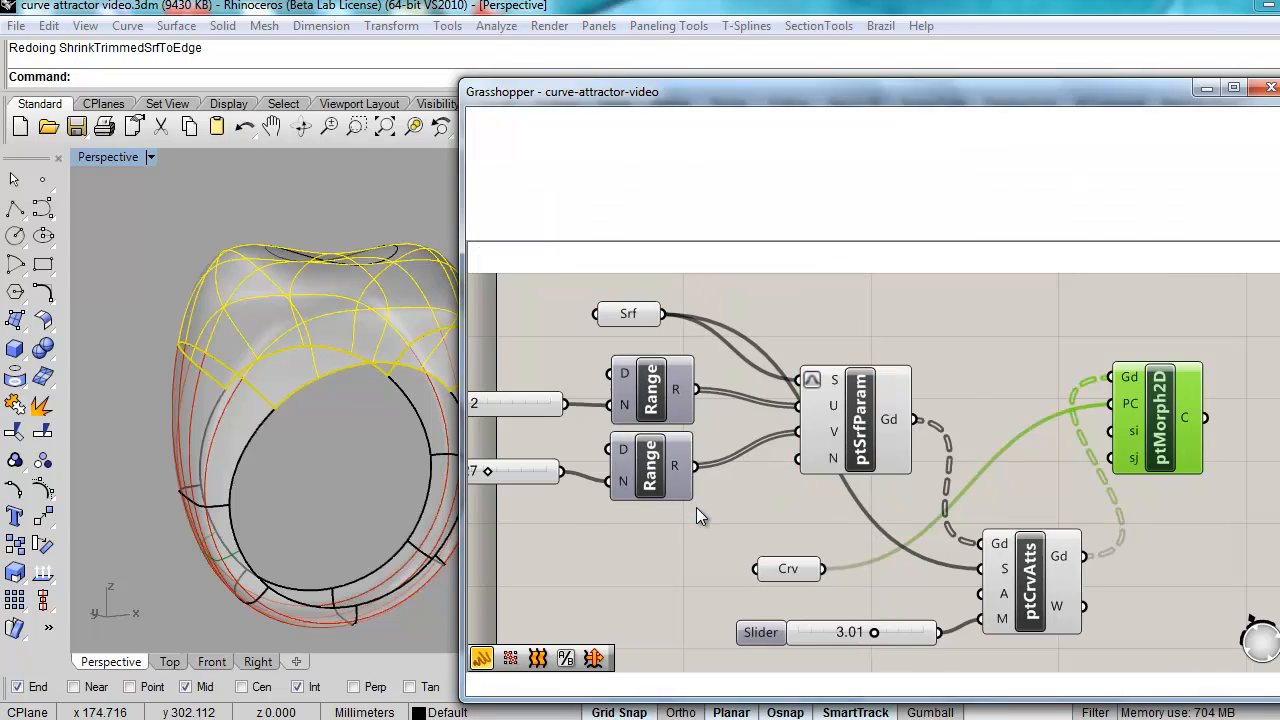
pyautogui.moveTo(295, 385); pyautogui.dragTo(350, 615, button='right')
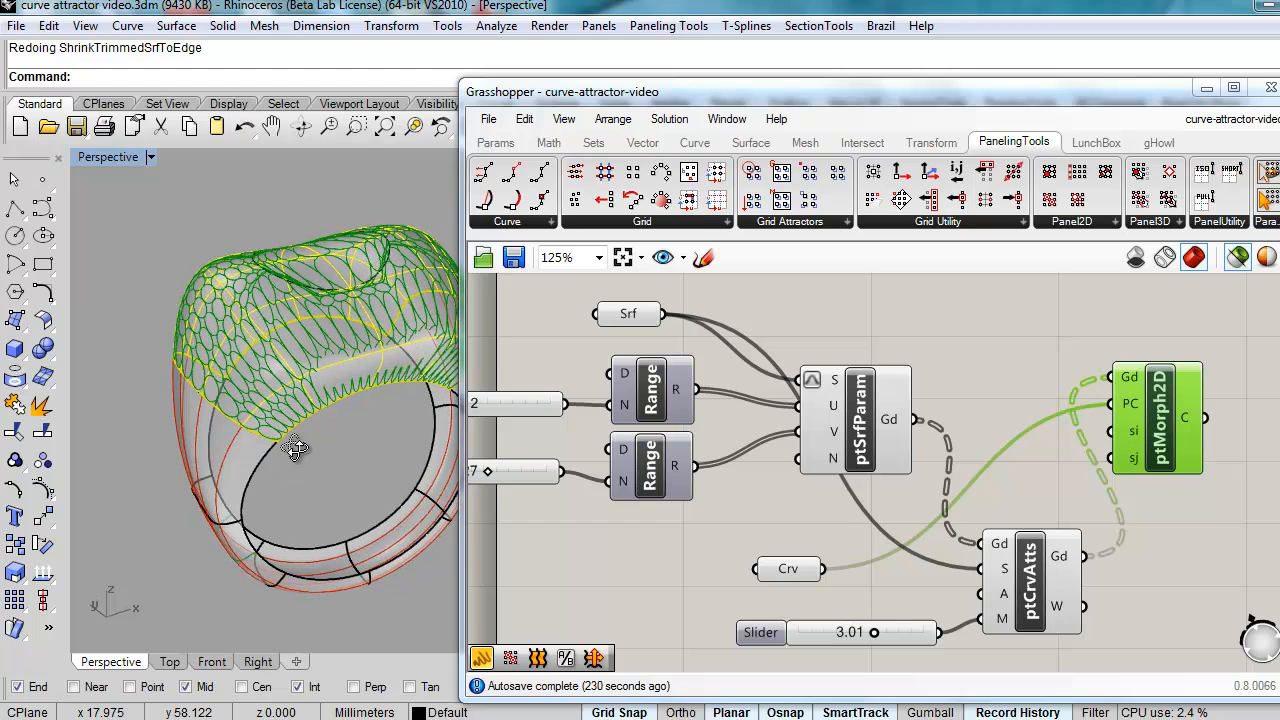
# Step: Adjust grid counts (27→19, 12→8, 18→17) and attractor 3.01→1.85, then preview ptMorph2D
pyautogui.moveTo(502, 472); pyautogui.dragTo(598, 481, button='right')
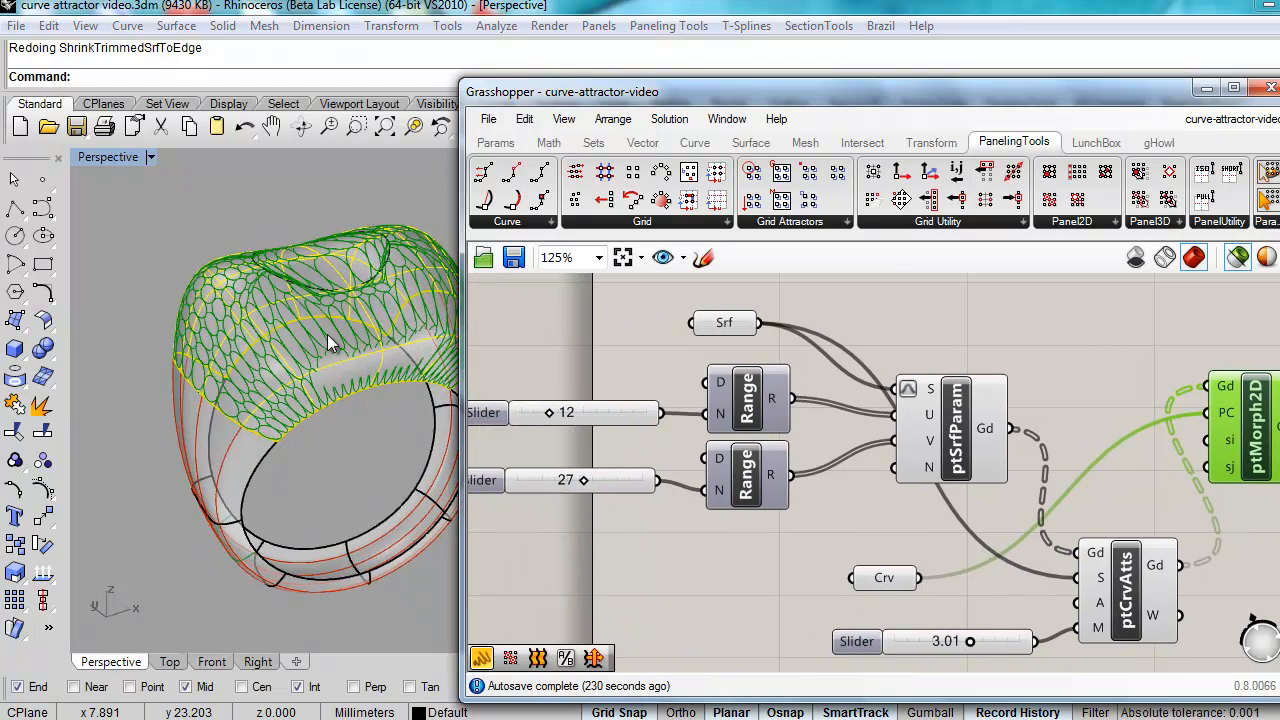
pyautogui.moveTo(327, 334); pyautogui.dragTo(342, 396, button='right')
pyautogui.moveTo(581, 477)
pyautogui.mouseDown()
pyautogui.moveTo(553, 482)
pyautogui.moveTo(568, 481)
pyautogui.mouseUp()
pyautogui.moveTo(548, 410)
pyautogui.mouseDown()
pyautogui.moveTo(538, 415)
pyautogui.moveTo(563, 414)
pyautogui.mouseUp()
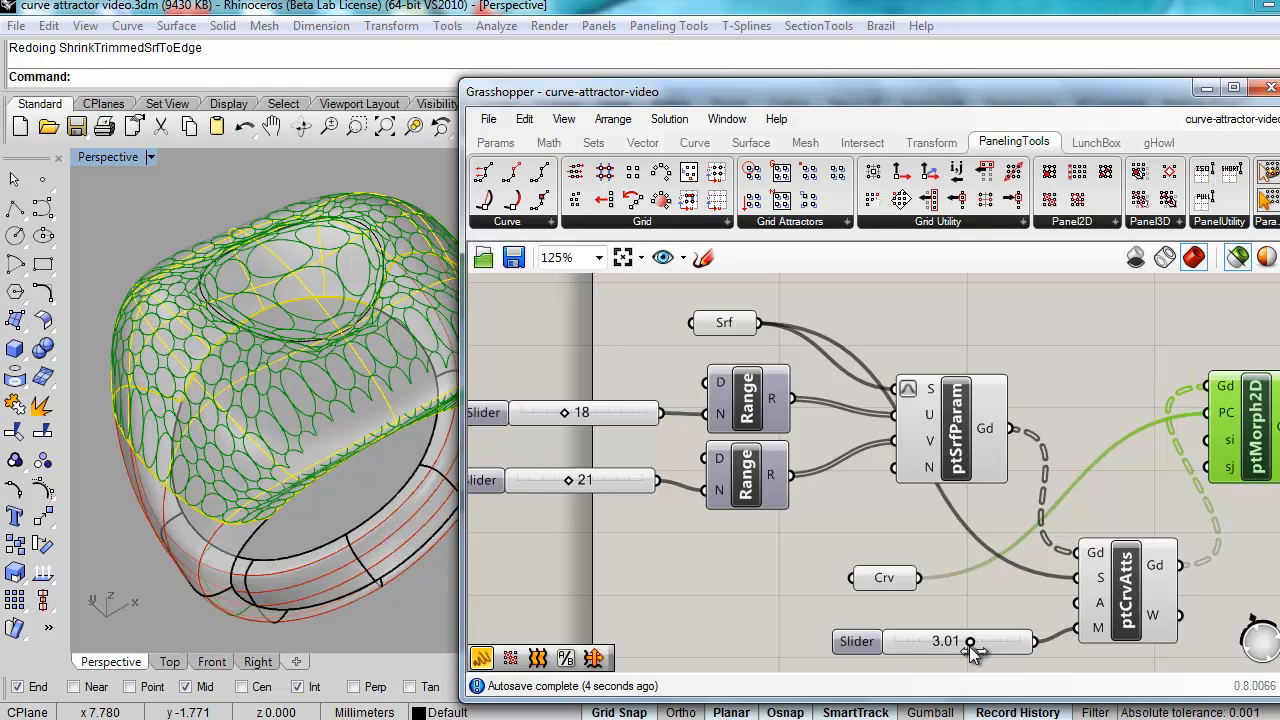
pyautogui.moveTo(963, 639); pyautogui.dragTo(935, 646)
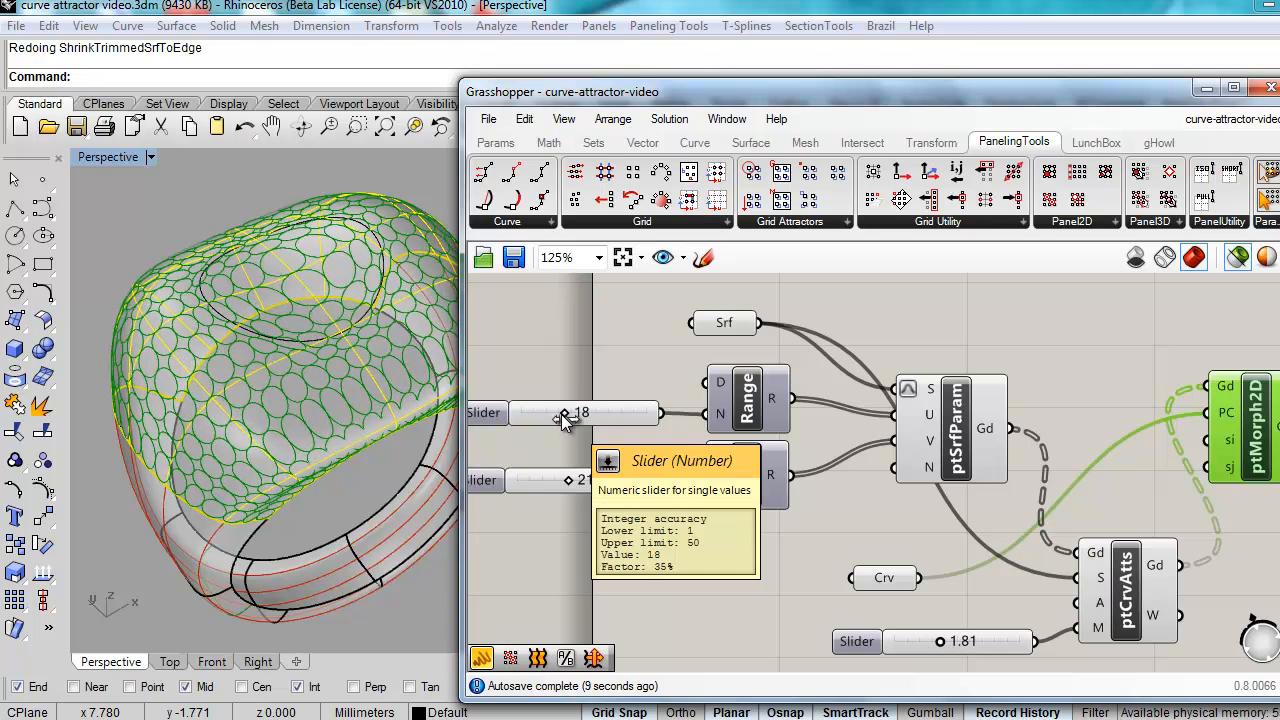
pyautogui.moveTo(554, 414); pyautogui.dragTo(564, 416)
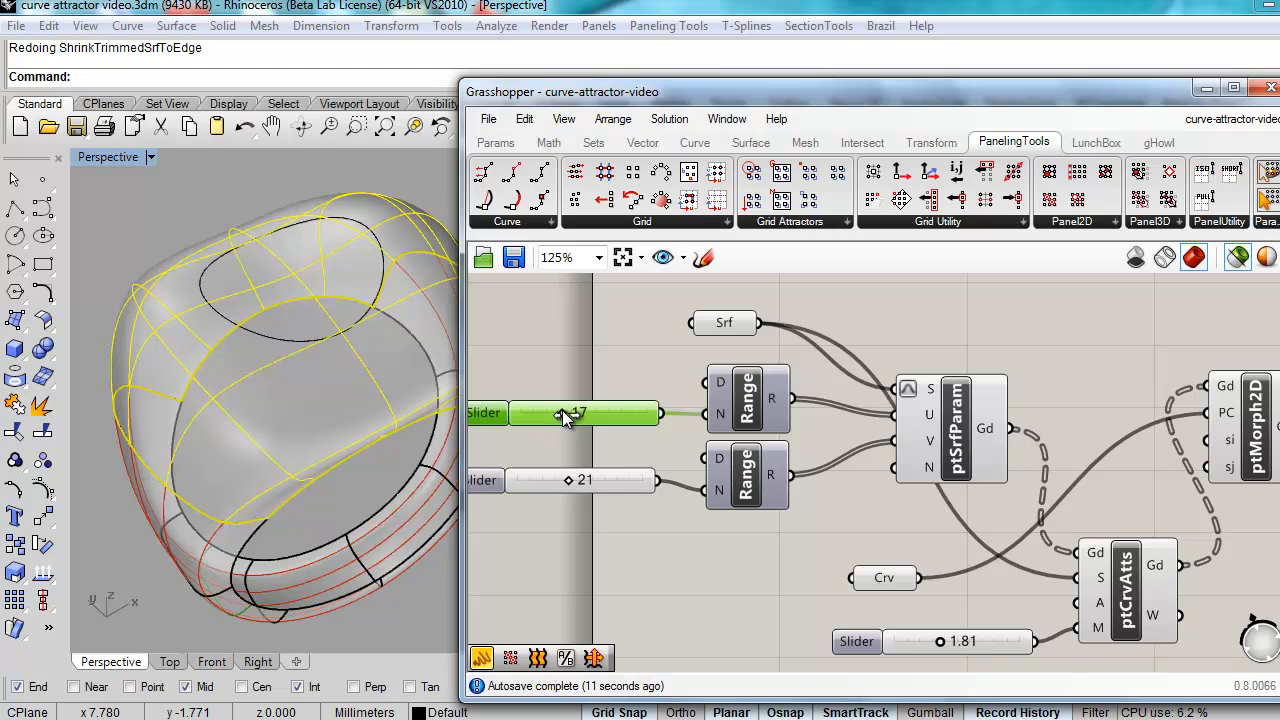
pyautogui.click(1245, 466)
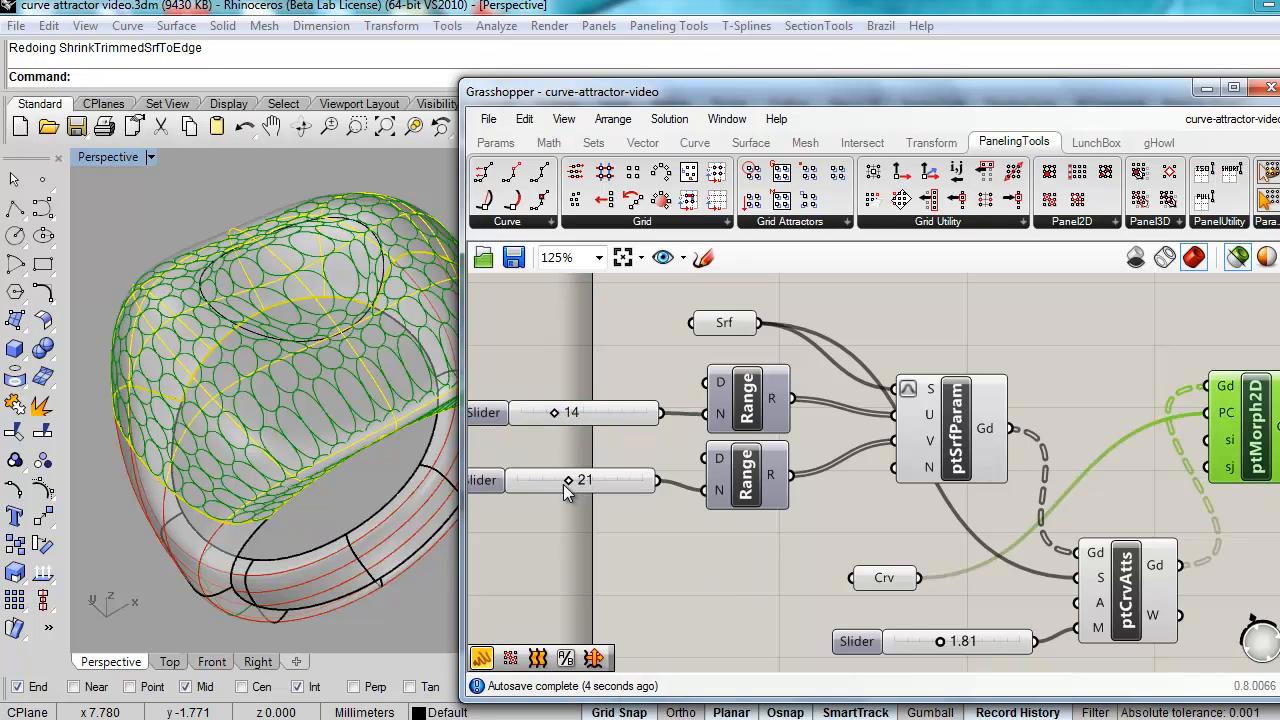
# Step: Settle the grid counts at 16 and 9 and the attractor at 1.25, then frame the definition
pyautogui.moveTo(567, 480); pyautogui.dragTo(560, 480)
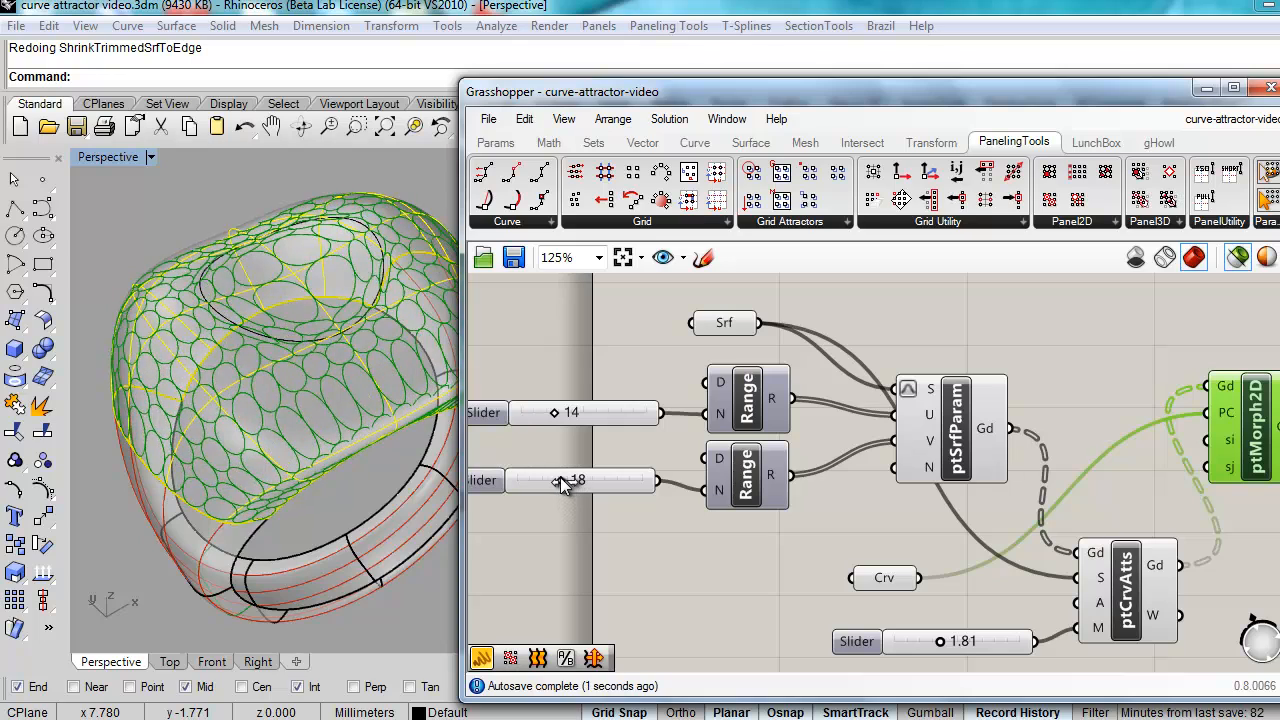
pyautogui.moveTo(317, 347)
pyautogui.mouseDown(button='right')
pyautogui.moveTo(307, 398)
pyautogui.moveTo(300, 366)
pyautogui.mouseUp(button='right')
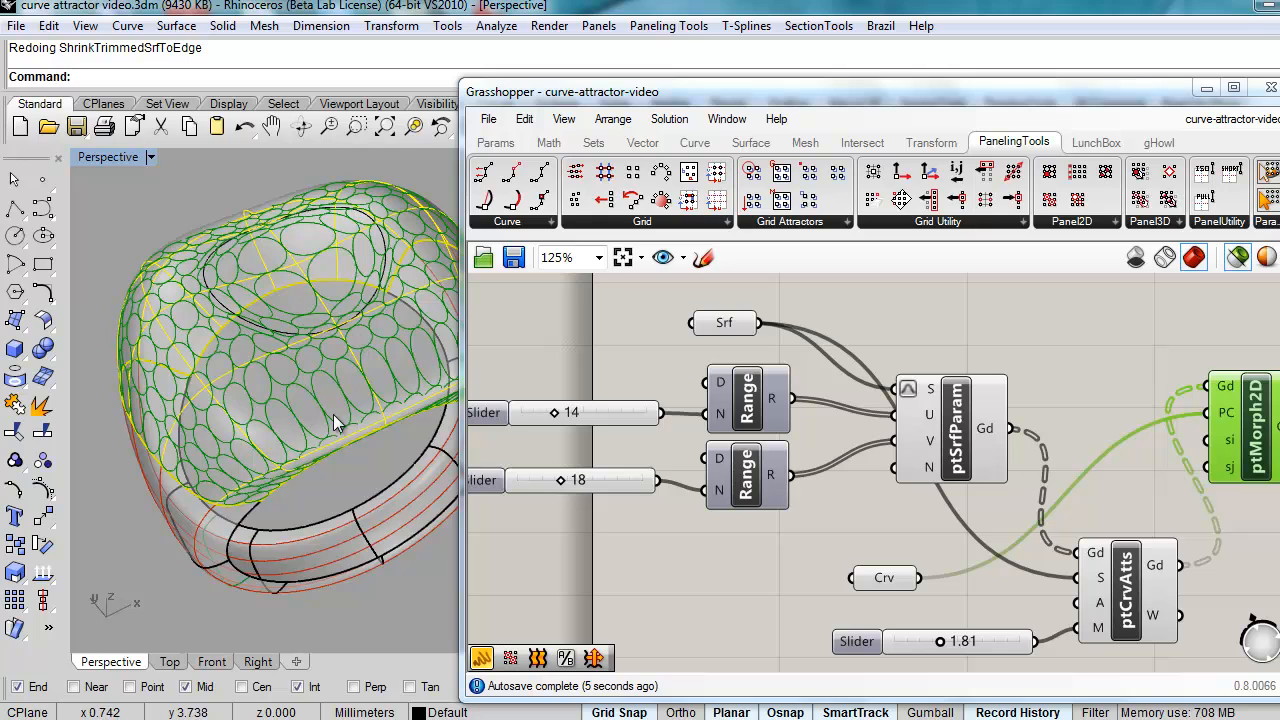
pyautogui.moveTo(351, 435); pyautogui.dragTo(371, 308, button='right')
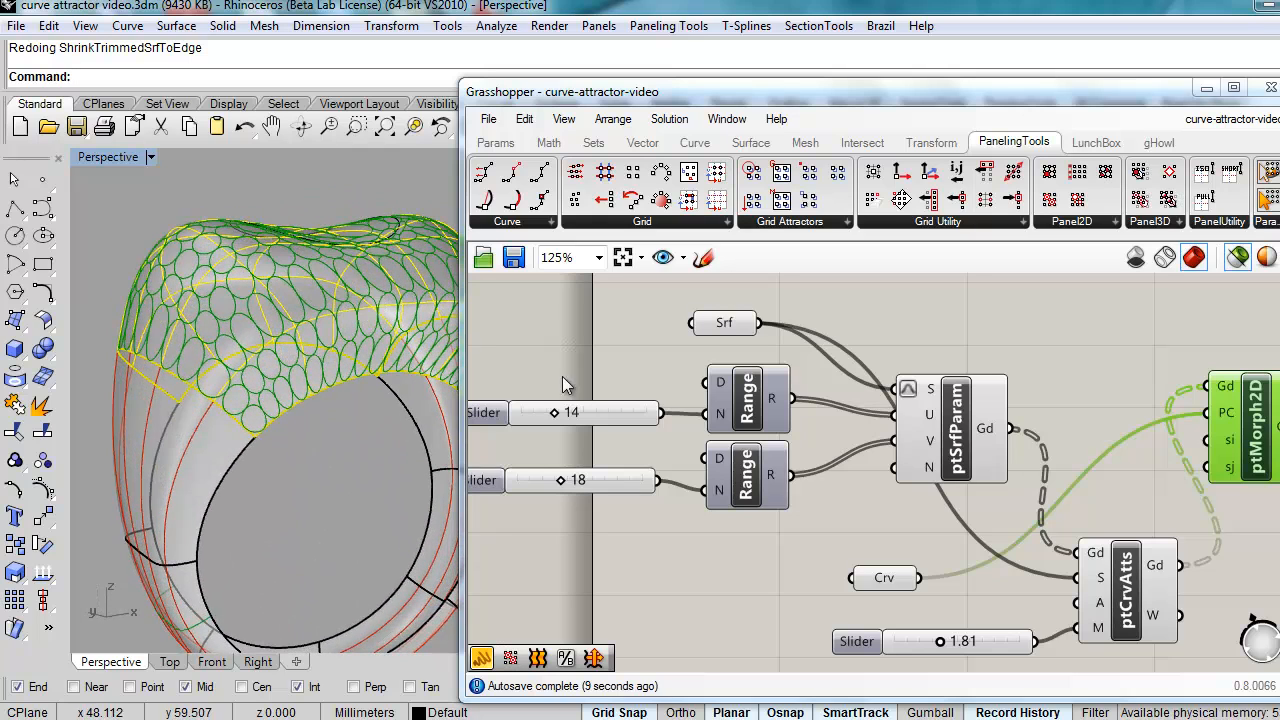
pyautogui.moveTo(561, 480); pyautogui.dragTo(557, 480)
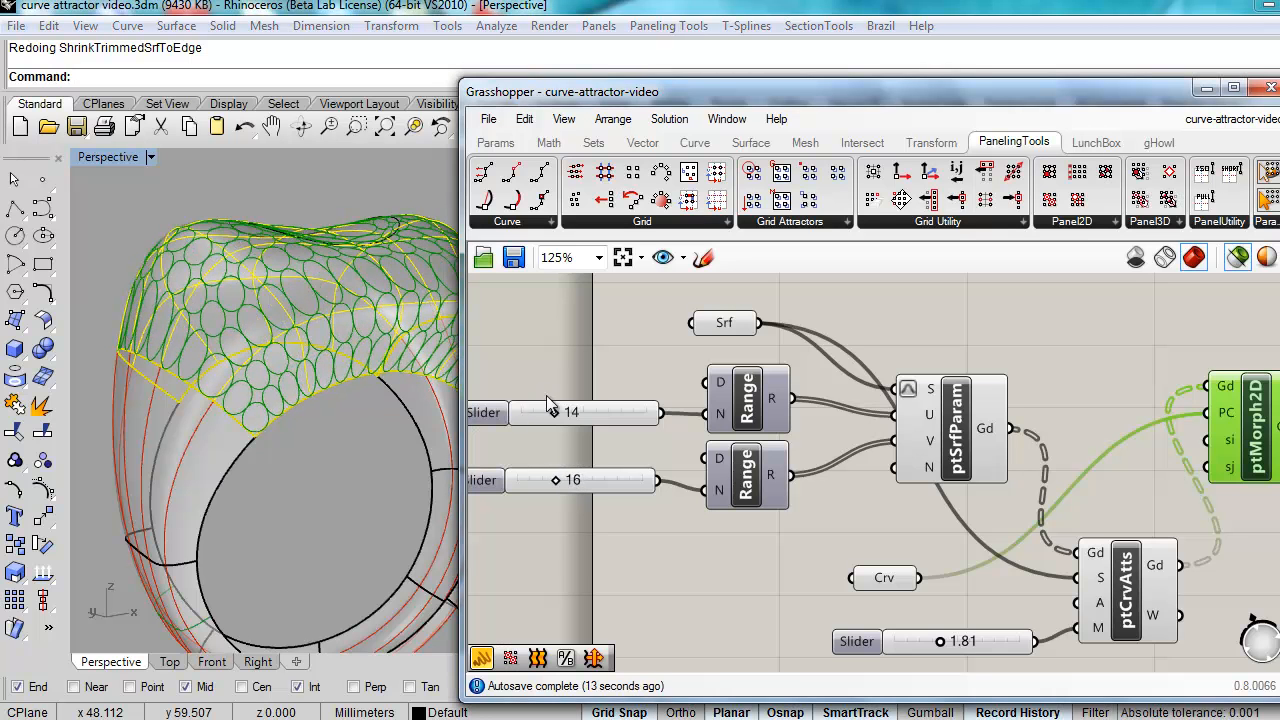
pyautogui.moveTo(557, 418); pyautogui.dragTo(542, 418)
pyautogui.moveTo(298, 335); pyautogui.dragTo(290, 520, button='right')
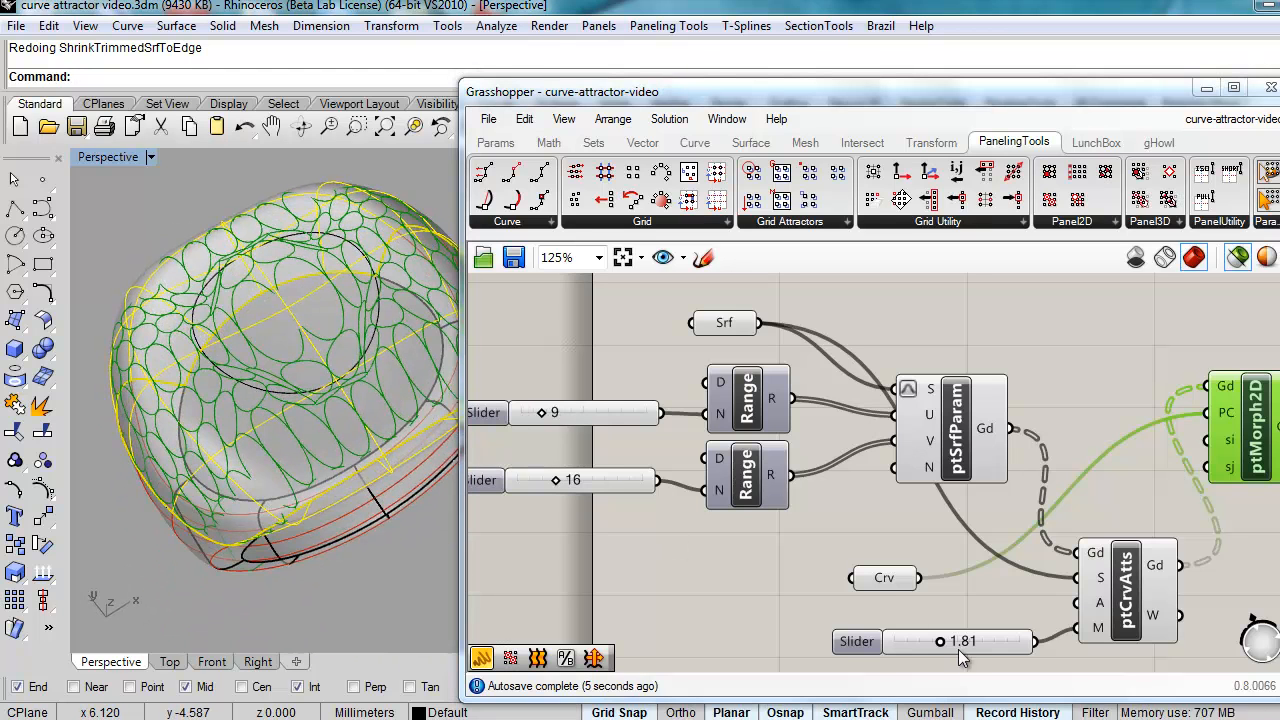
pyautogui.moveTo(937, 640); pyautogui.dragTo(923, 639)
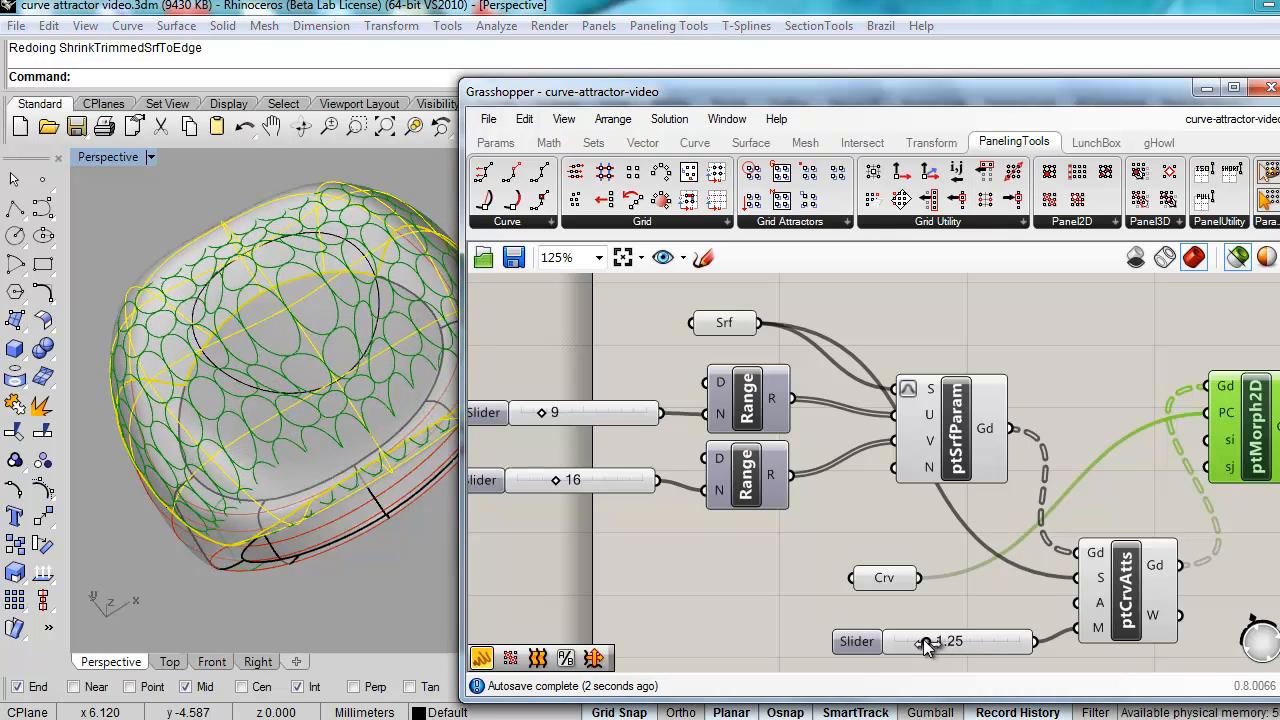
pyautogui.moveTo(149, 569); pyautogui.dragTo(252, 408, button='right')
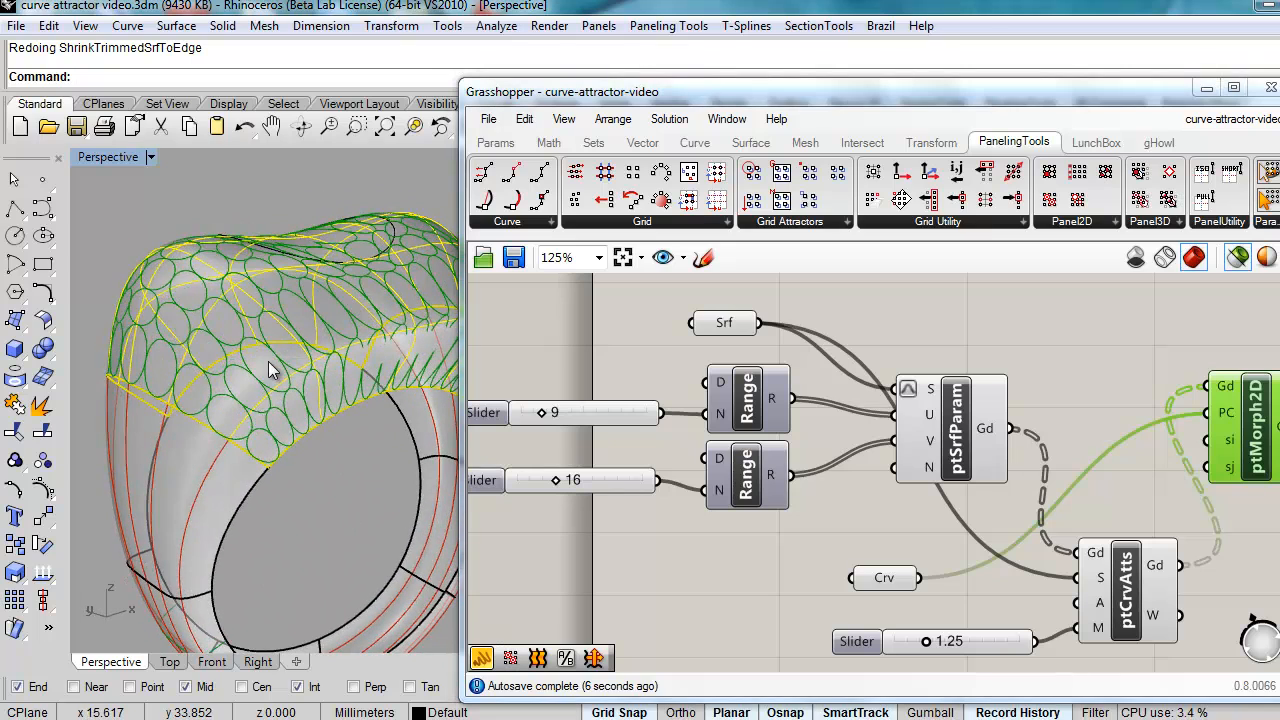
pyautogui.scroll(-4, 268, 362)
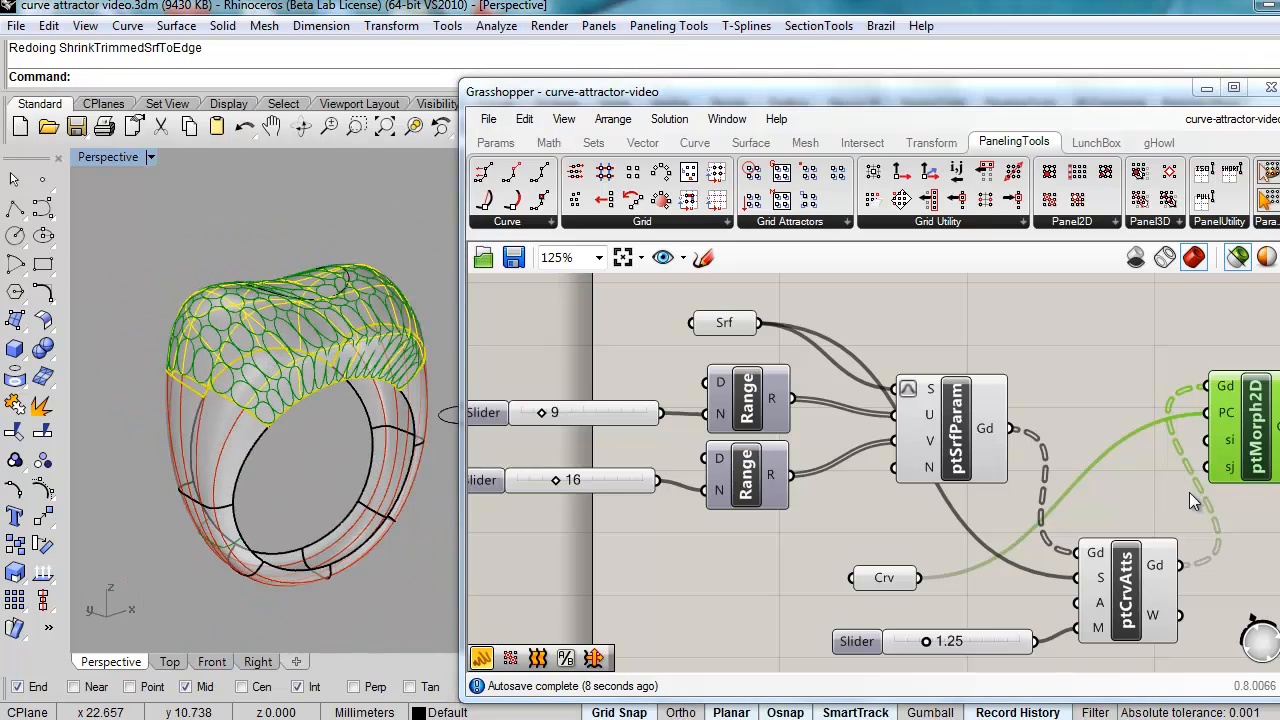
pyautogui.moveTo(1192, 502); pyautogui.dragTo(1080, 458, button='right')
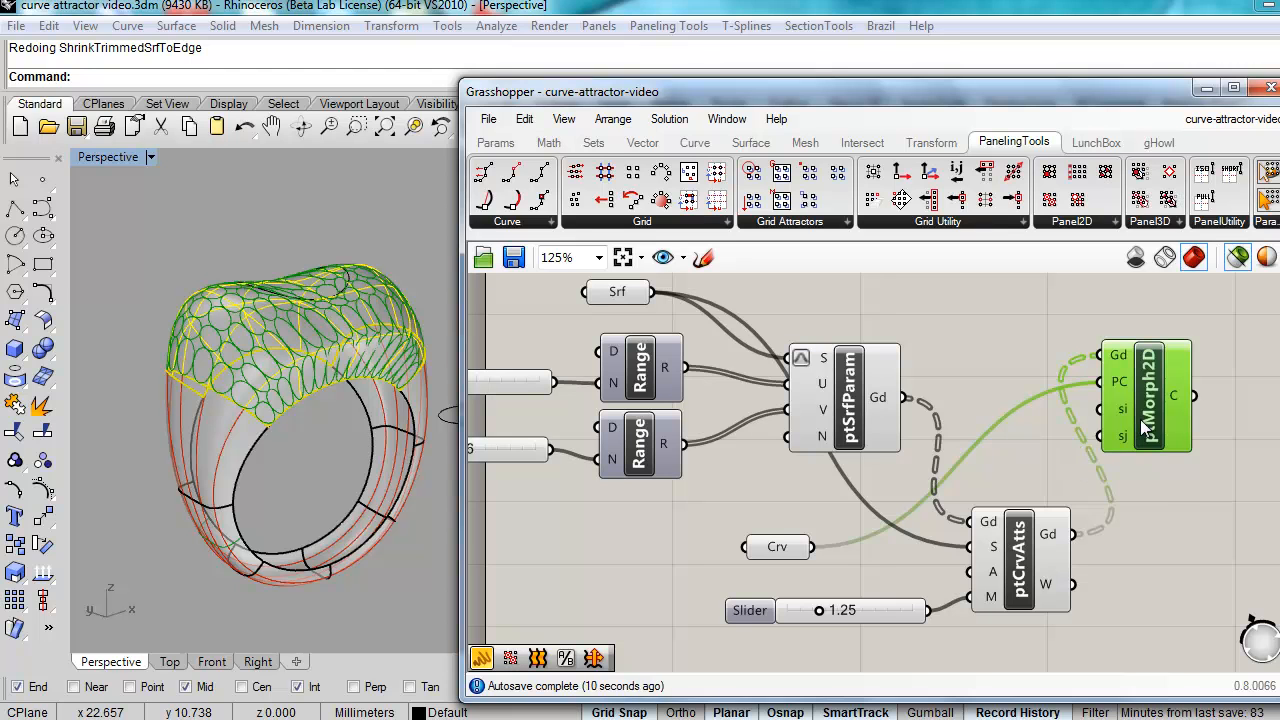
pyautogui.moveTo(1178, 533); pyautogui.dragTo(1138, 552, button='right')
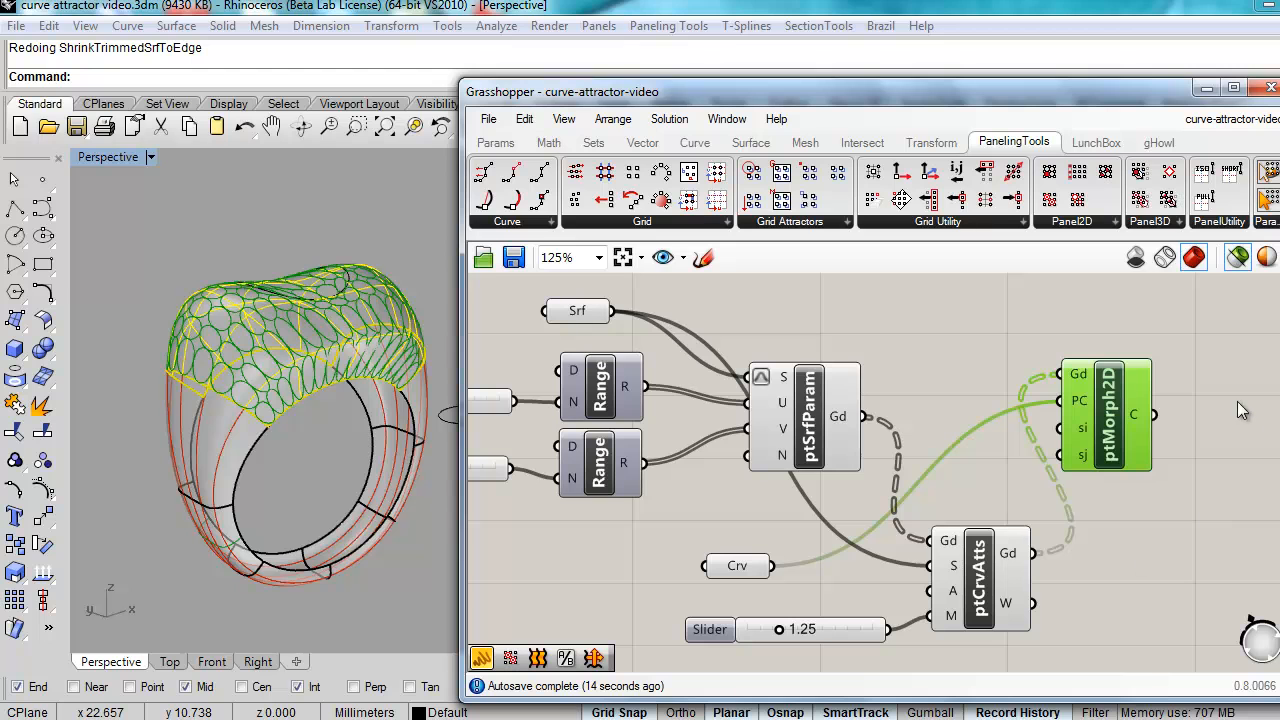
# Step: Add a Pipe component beside ptMorph2D with its radius set to 0.2
pyautogui.doubleClick(1186, 503)
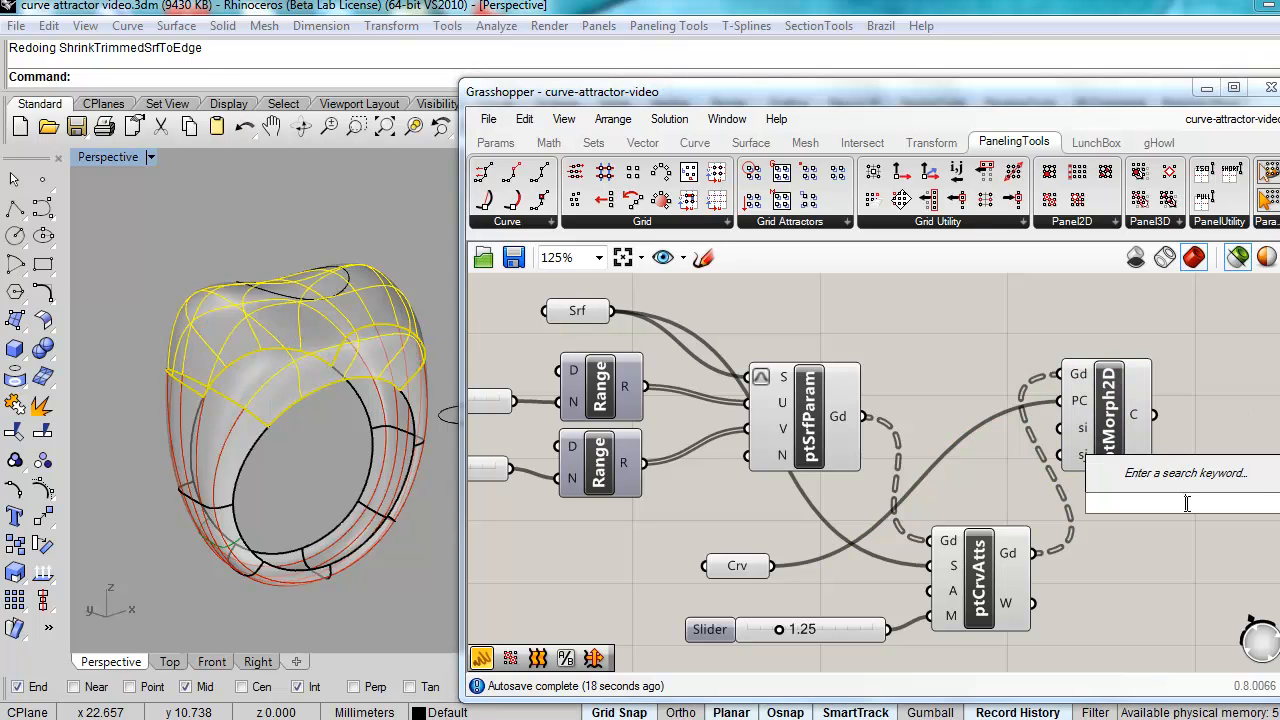
pyautogui.write('pipe')
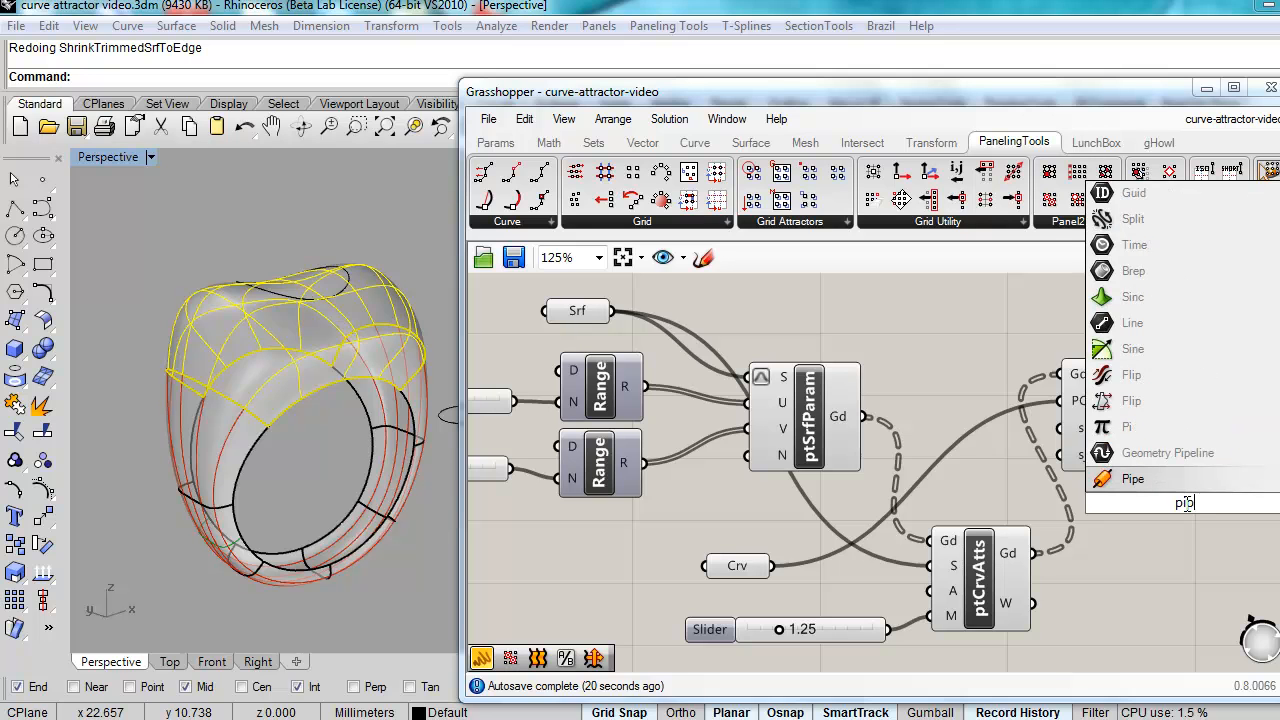
pyautogui.press('Return')
pyautogui.moveTo(1187, 510); pyautogui.dragTo(1226, 475)
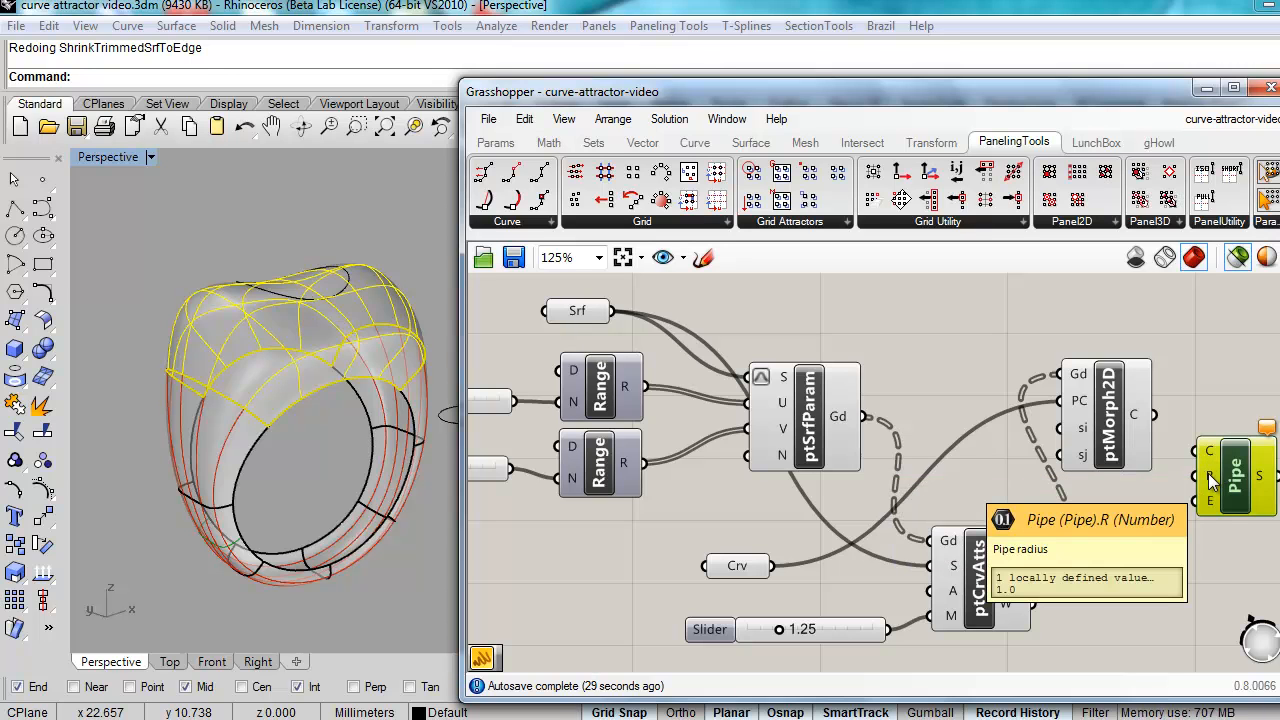
pyautogui.rightClick(1208, 473)
pyautogui.moveTo(1205, 537)
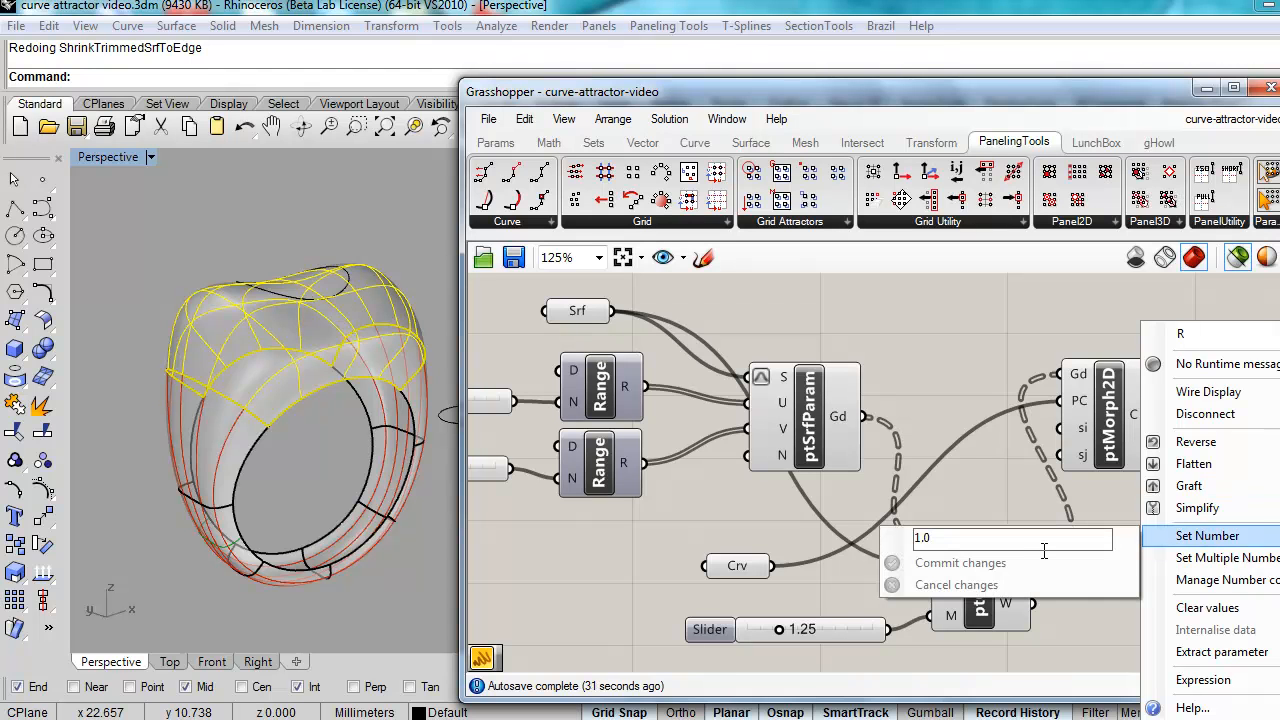
pyautogui.click(948, 540)
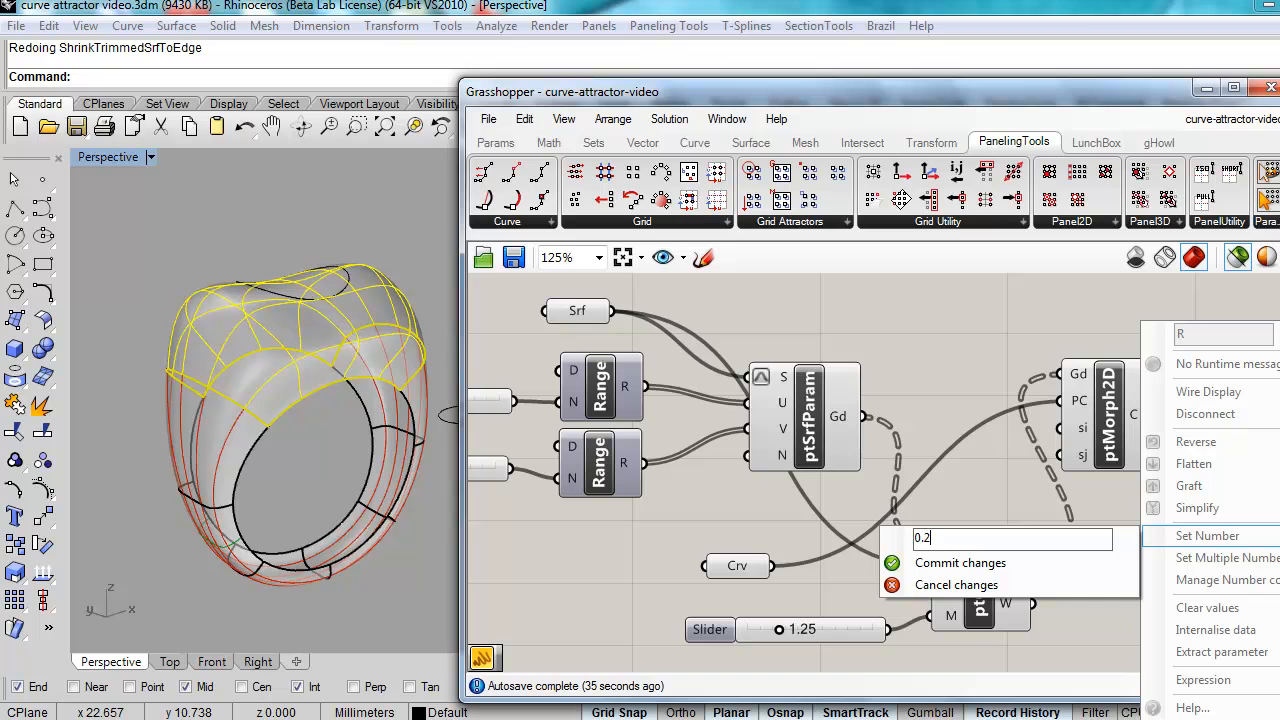
pyautogui.click(957, 565)
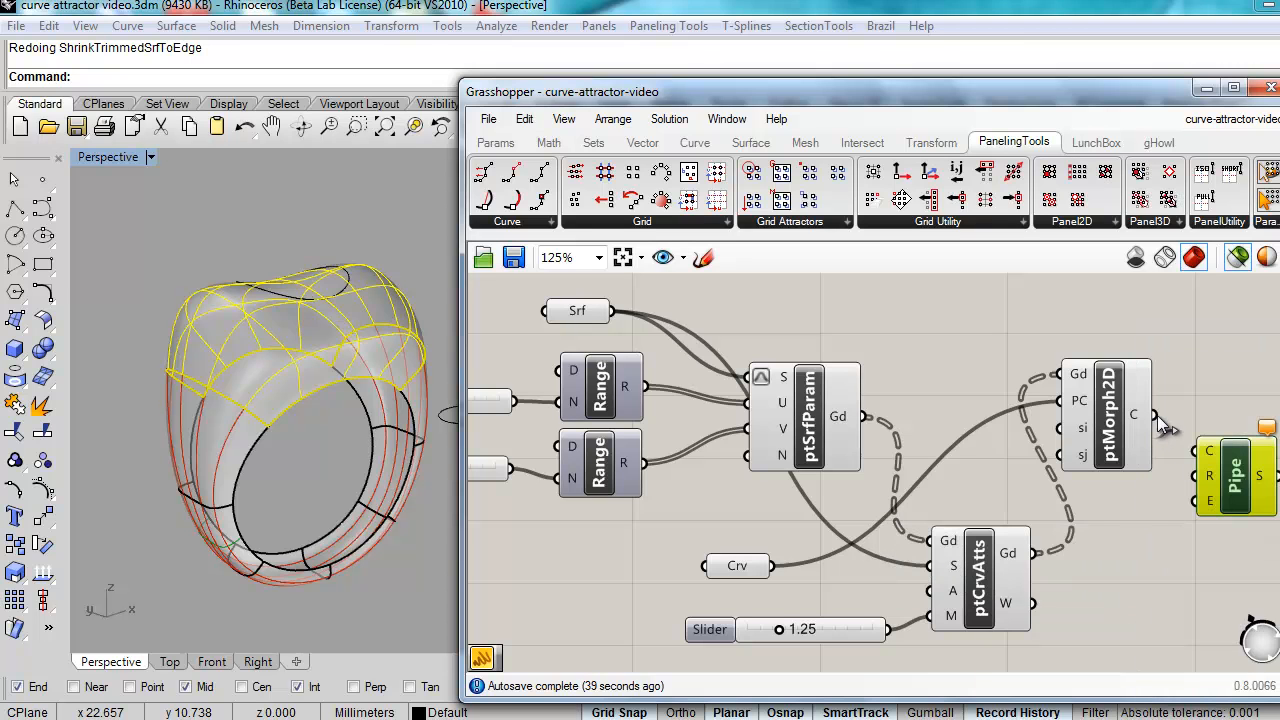
# Step: Feed ptMorph2D's morphed cell curves into Pipe and inspect the tubular lattice on the ring
pyautogui.moveTo(1155, 415); pyautogui.dragTo(1194, 450)
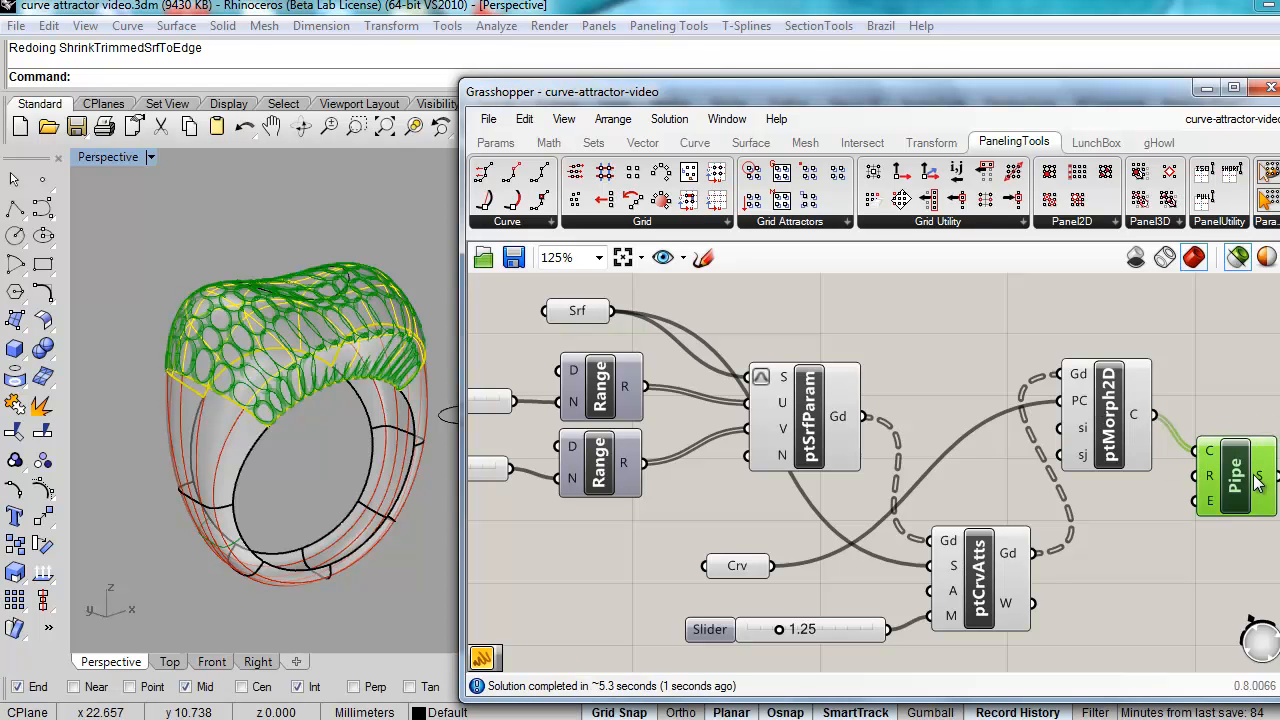
pyautogui.moveTo(254, 375); pyautogui.dragTo(297, 380, button='right')
pyautogui.scroll(5, 300, 379)
pyautogui.scroll(-5, 300, 379)
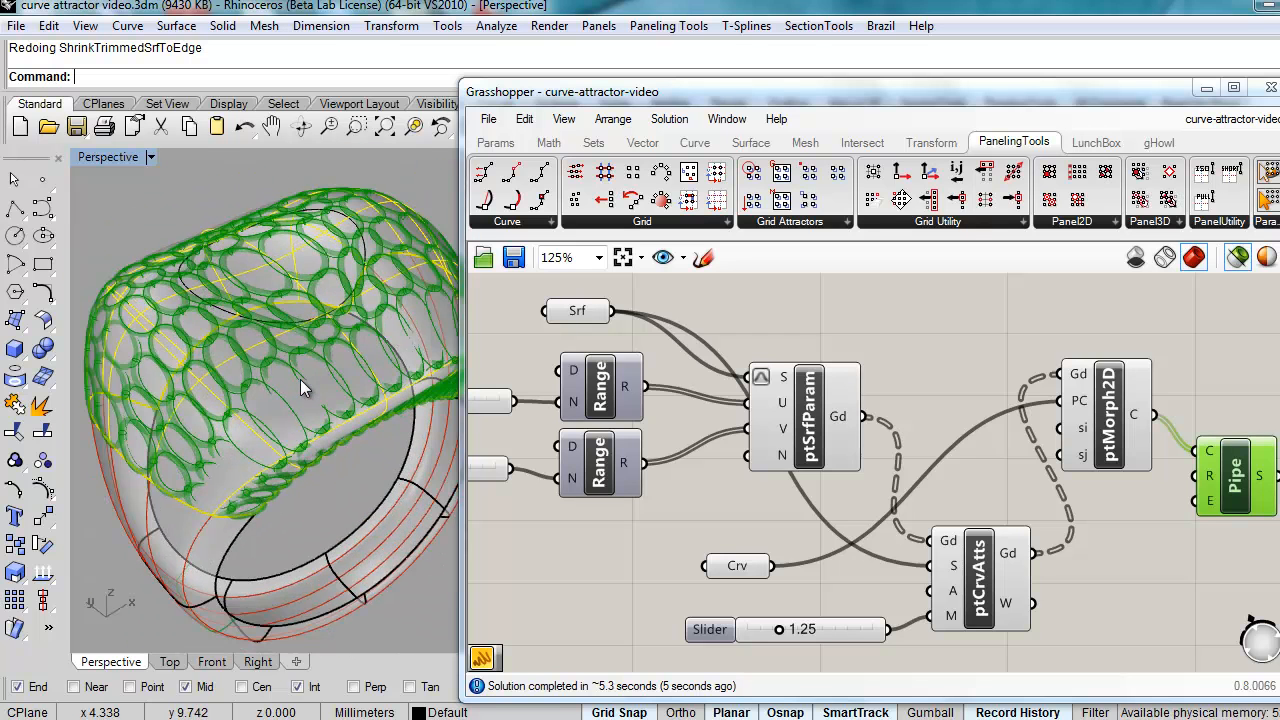
pyautogui.moveTo(286, 434); pyautogui.dragTo(276, 378, button='right')
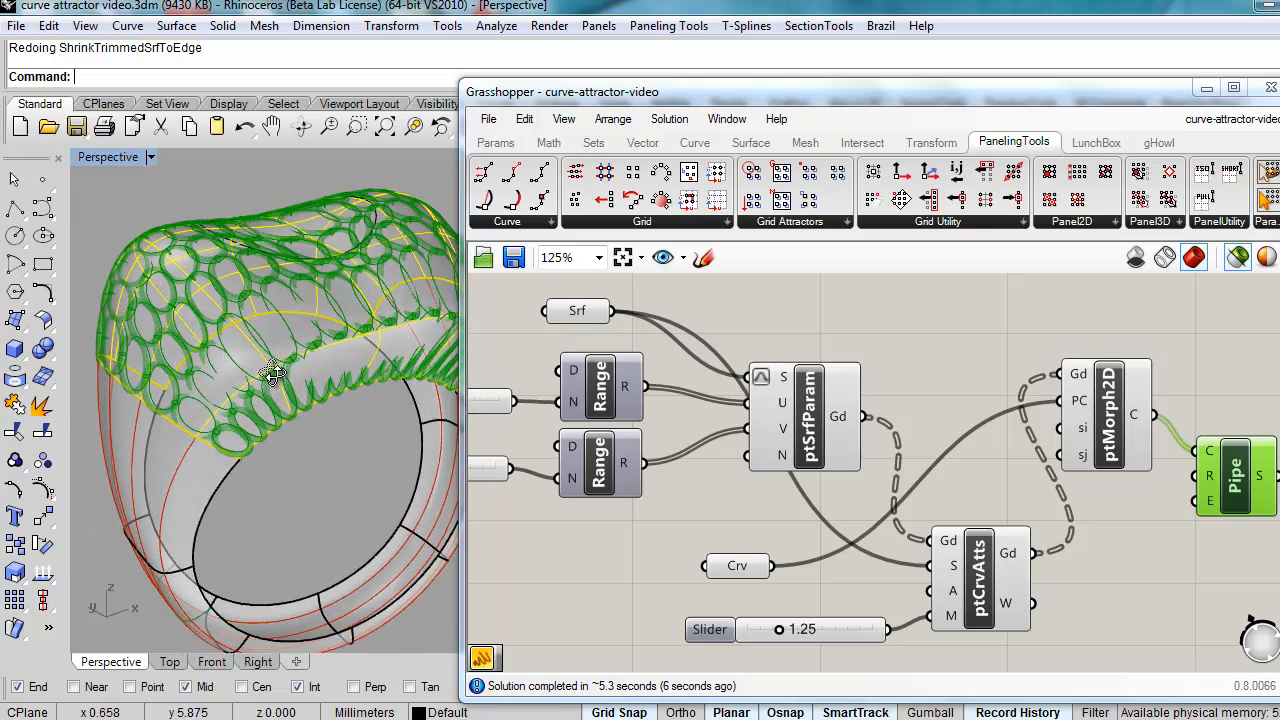
# Step: Bake the Pipe component's geometry into Rhino with the default attributes
pyautogui.rightClick(1257, 485)
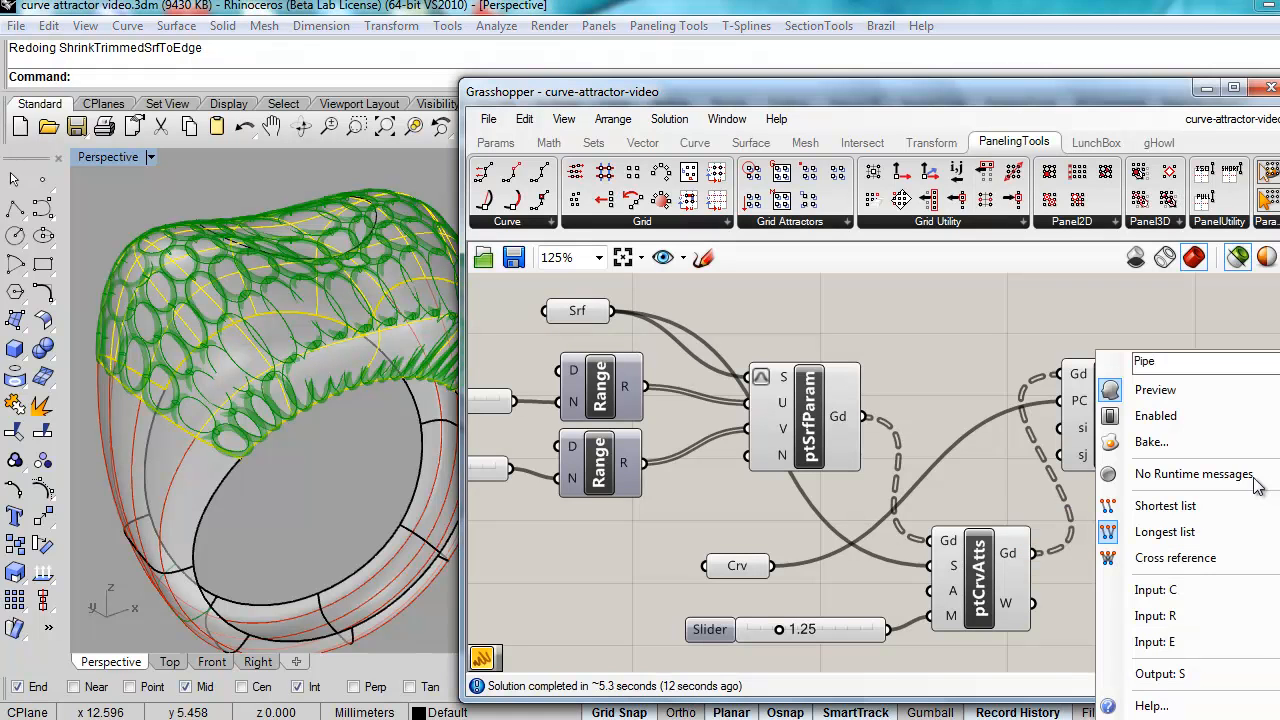
pyautogui.click(1139, 453)
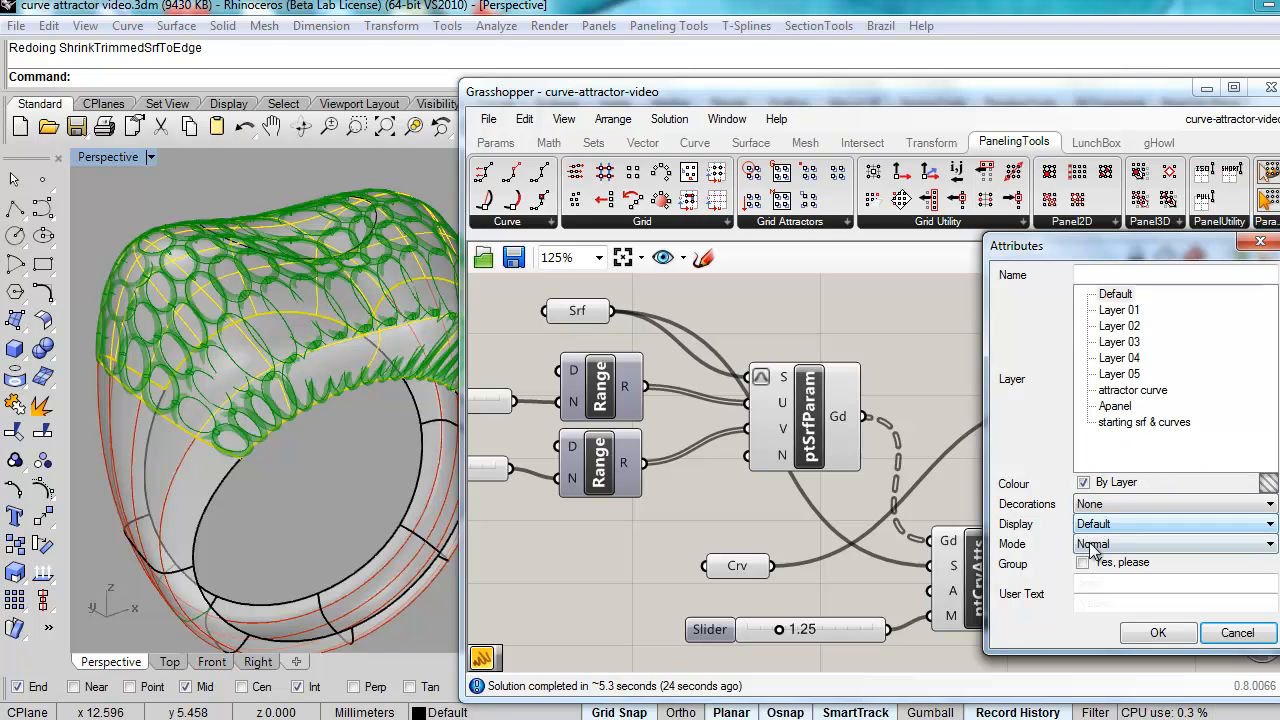
pyautogui.click(1157, 634)
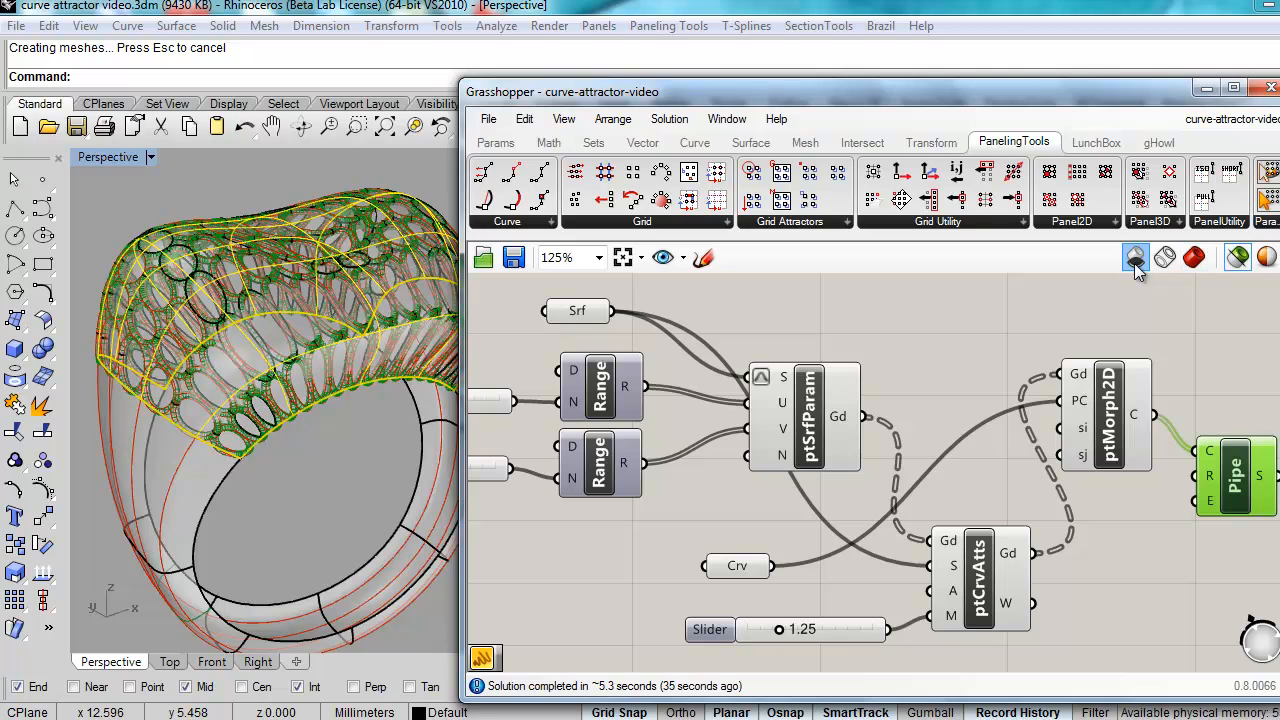
# Step: Minimise Grasshopper and hide the top ring surface, leaving the baked lattice visible
pyautogui.click(1206, 88)
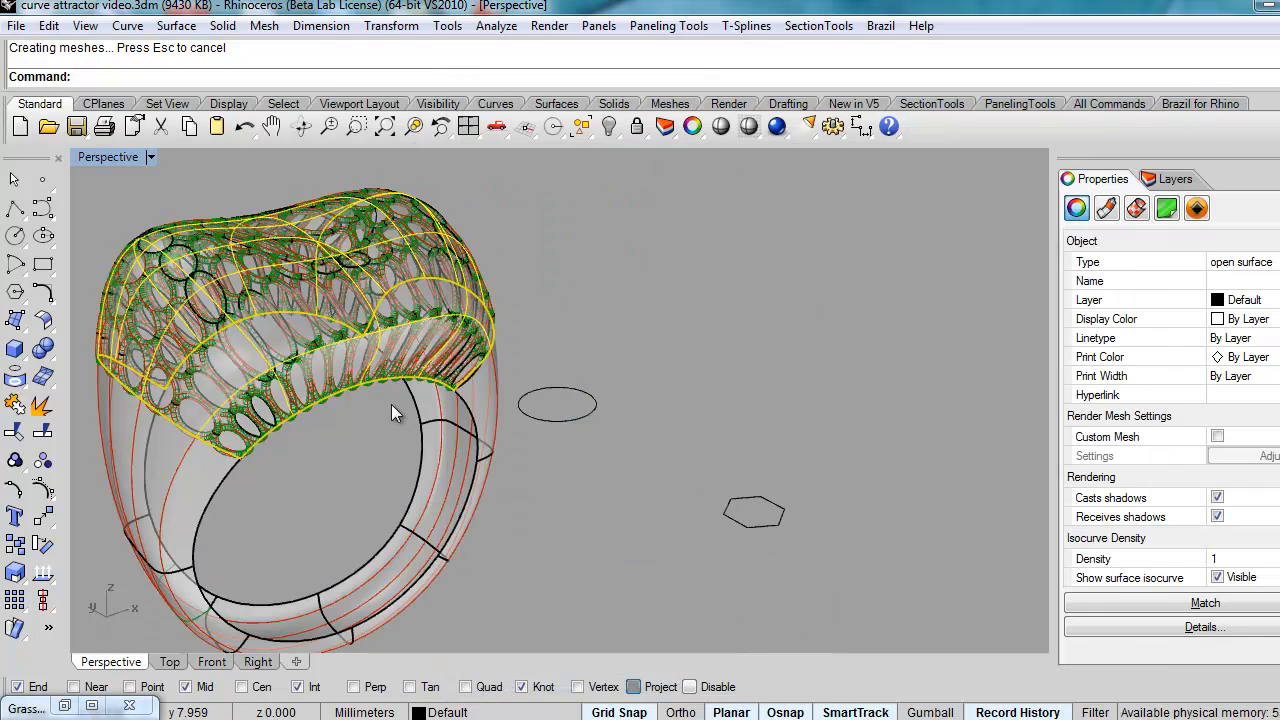
pyautogui.moveTo(391, 404); pyautogui.dragTo(566, 374, button='right')
pyautogui.moveTo(519, 431)
pyautogui.mouseDown(button='right')
pyautogui.moveTo(463, 523)
pyautogui.moveTo(449, 523)
pyautogui.moveTo(572, 488)
pyautogui.moveTo(526, 571)
pyautogui.moveTo(417, 560)
pyautogui.moveTo(442, 553)
pyautogui.moveTo(559, 313)
pyautogui.moveTo(579, 392)
pyautogui.moveTo(409, 485)
pyautogui.moveTo(524, 450)
pyautogui.moveTo(520, 420)
pyautogui.mouseUp(button='right')
pyautogui.click(609, 126)
pyautogui.moveTo(806, 319); pyautogui.dragTo(124, 227, button='right')
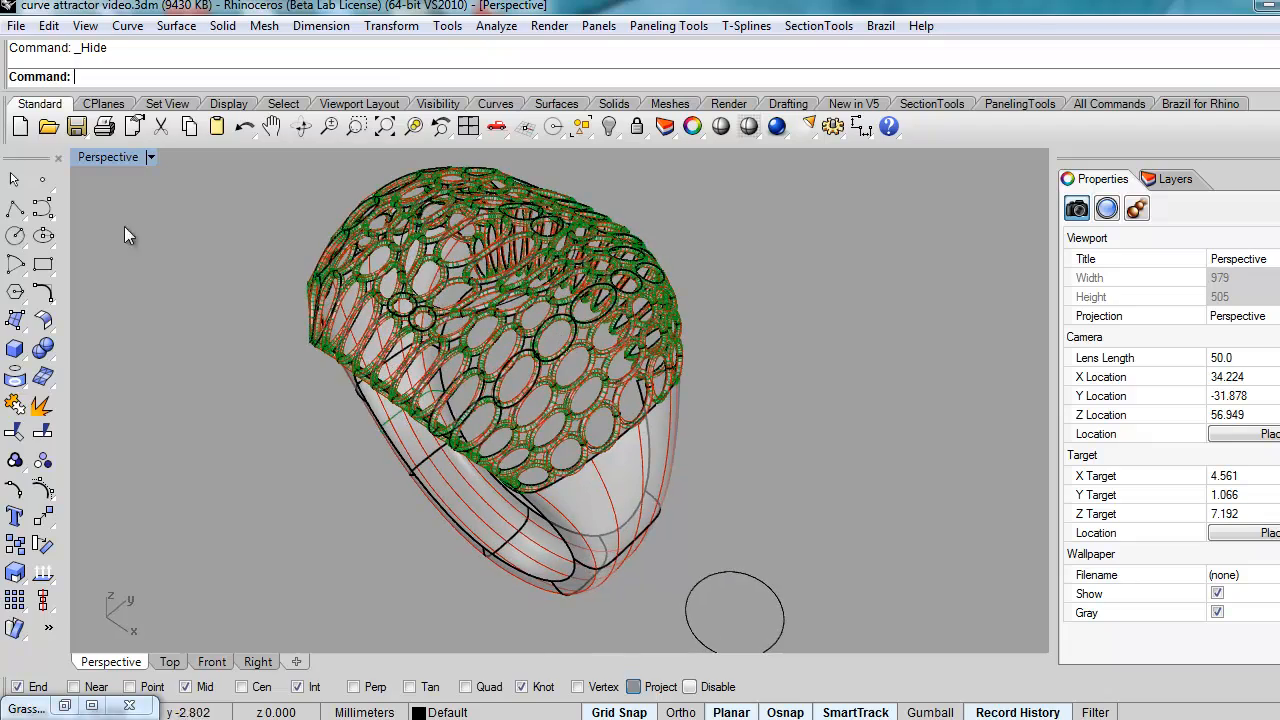
# Step: Switch the Perspective viewport to Shaded and orbit around the lattice ring
pyautogui.click(150, 157)
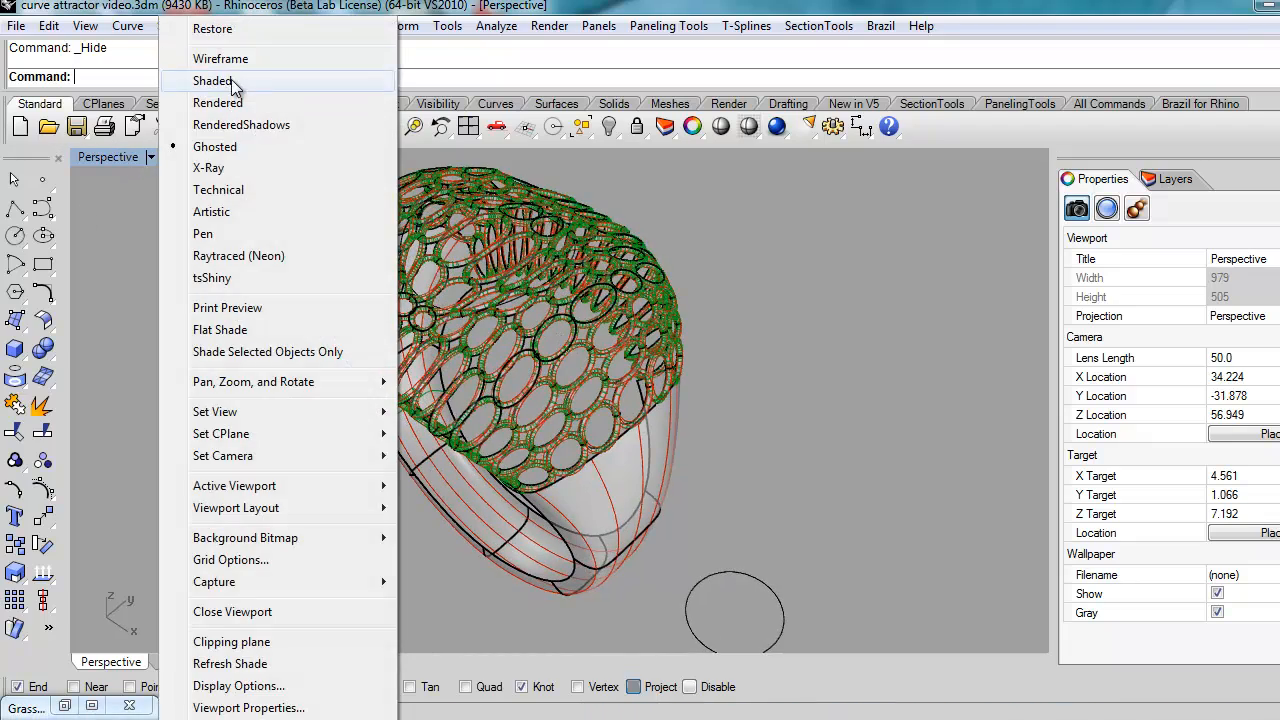
pyautogui.click(236, 82)
pyautogui.moveTo(584, 414); pyautogui.dragTo(796, 371, button='right')
pyautogui.scroll(4, 480, 446)
pyautogui.moveTo(528, 468); pyautogui.dragTo(397, 573, button='right')
pyautogui.scroll(-2, 402, 572)
pyautogui.moveTo(432, 514); pyautogui.dragTo(508, 497, button='right')
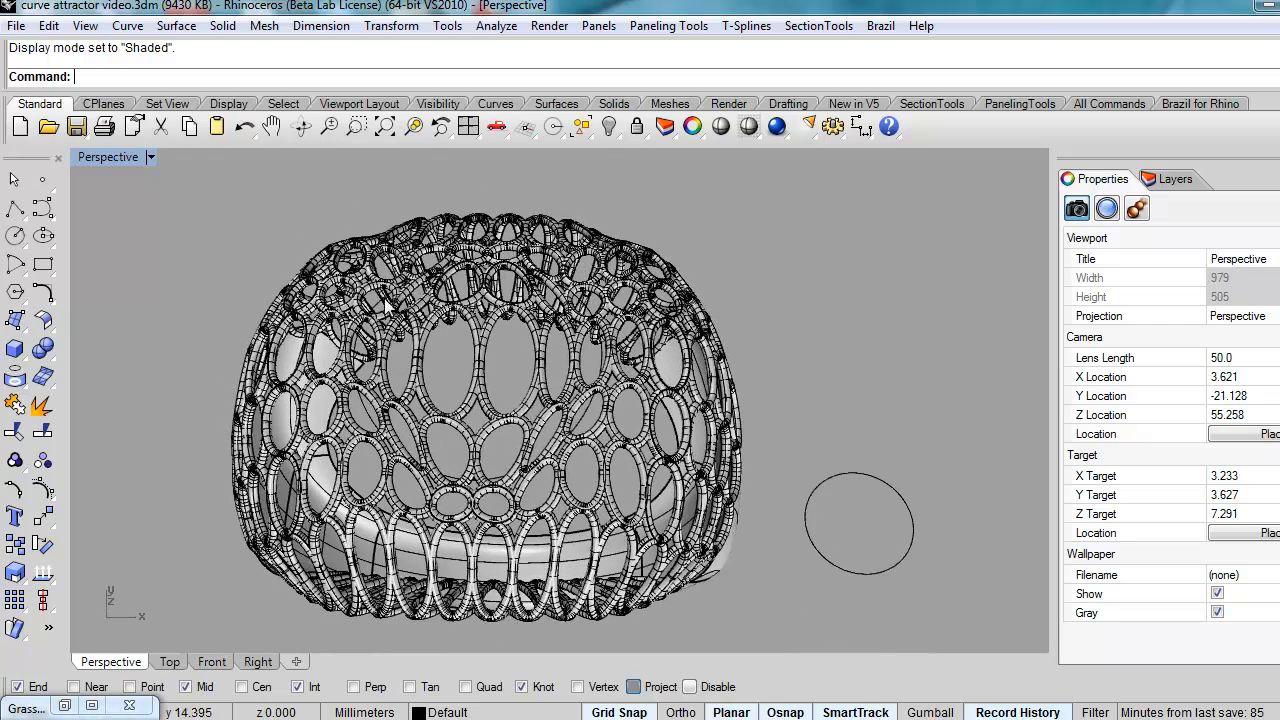
pyautogui.moveTo(620, 400); pyautogui.dragTo(588, 458, button='right')
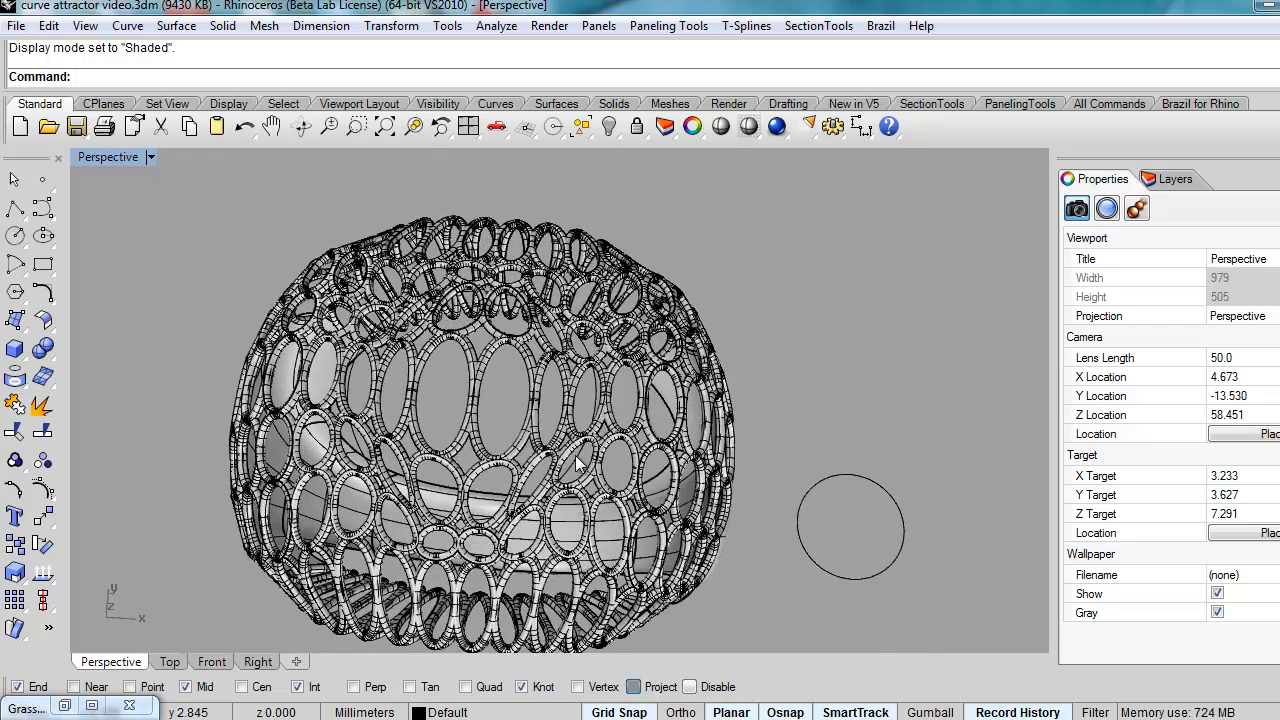
# Step: Select a lattice curve and a shank surface patch, ending on a front view of the ring
pyautogui.click(586, 462)
pyautogui.moveTo(584, 505); pyautogui.dragTo(409, 488, button='right')
pyautogui.click(409, 488)
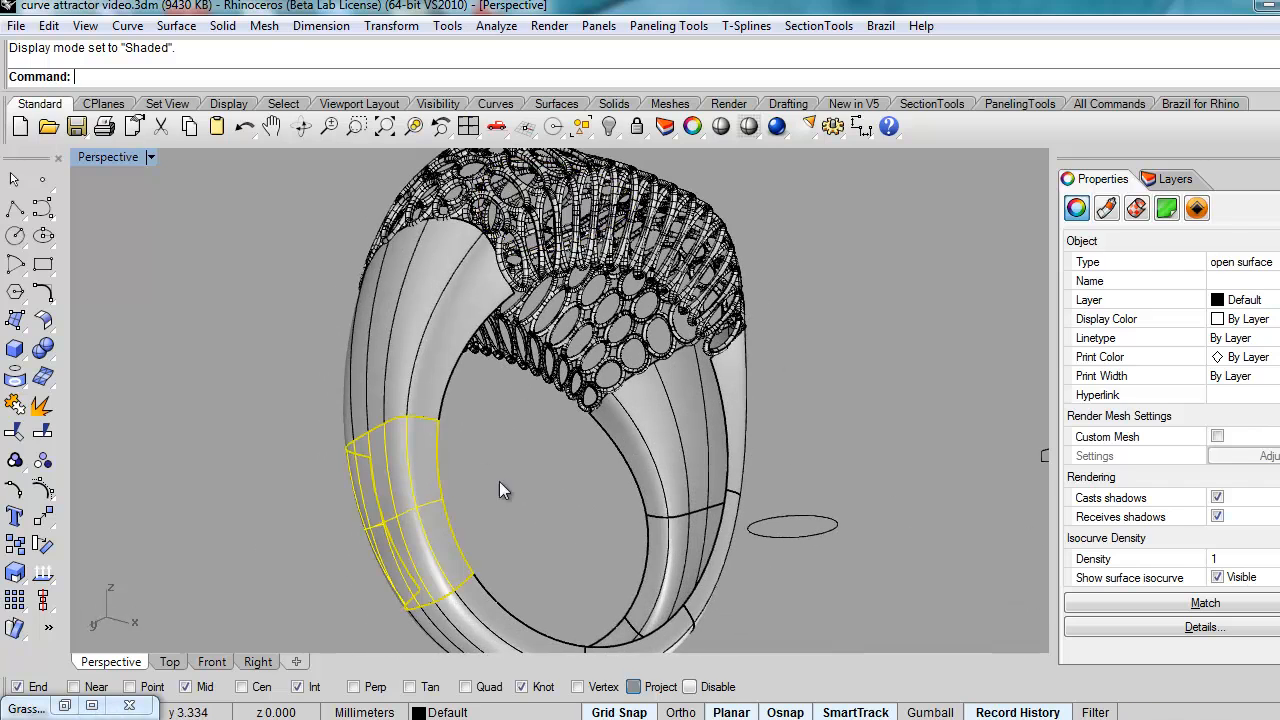
pyautogui.moveTo(558, 432); pyautogui.dragTo(425, 655, button='right')
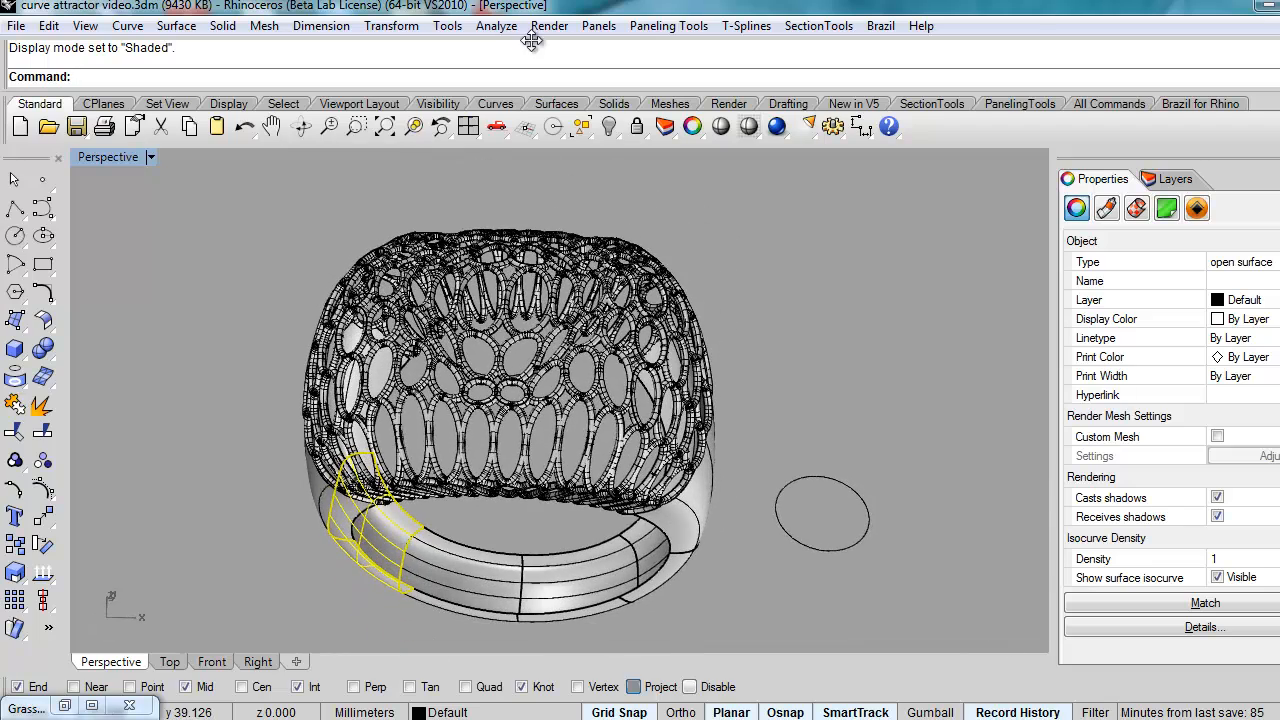
pyautogui.click(64, 706)
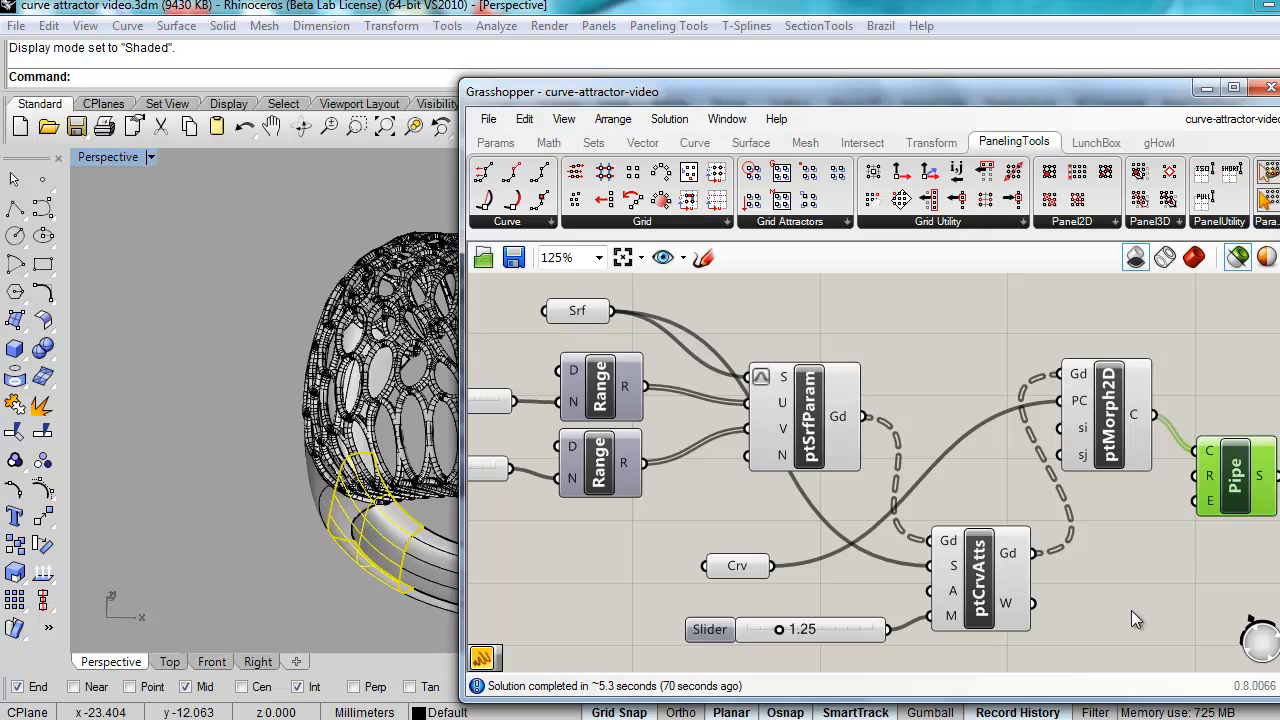
pyautogui.moveTo(1259, 489)
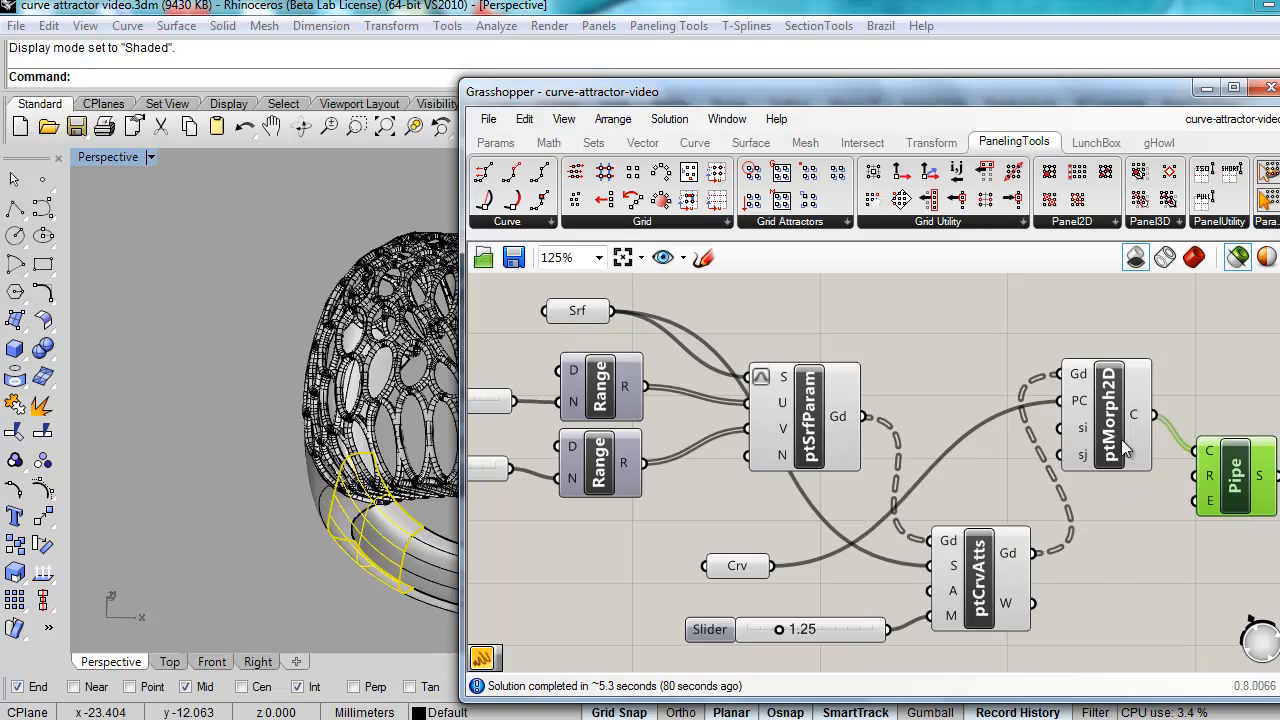
pyautogui.moveTo(1213, 452)
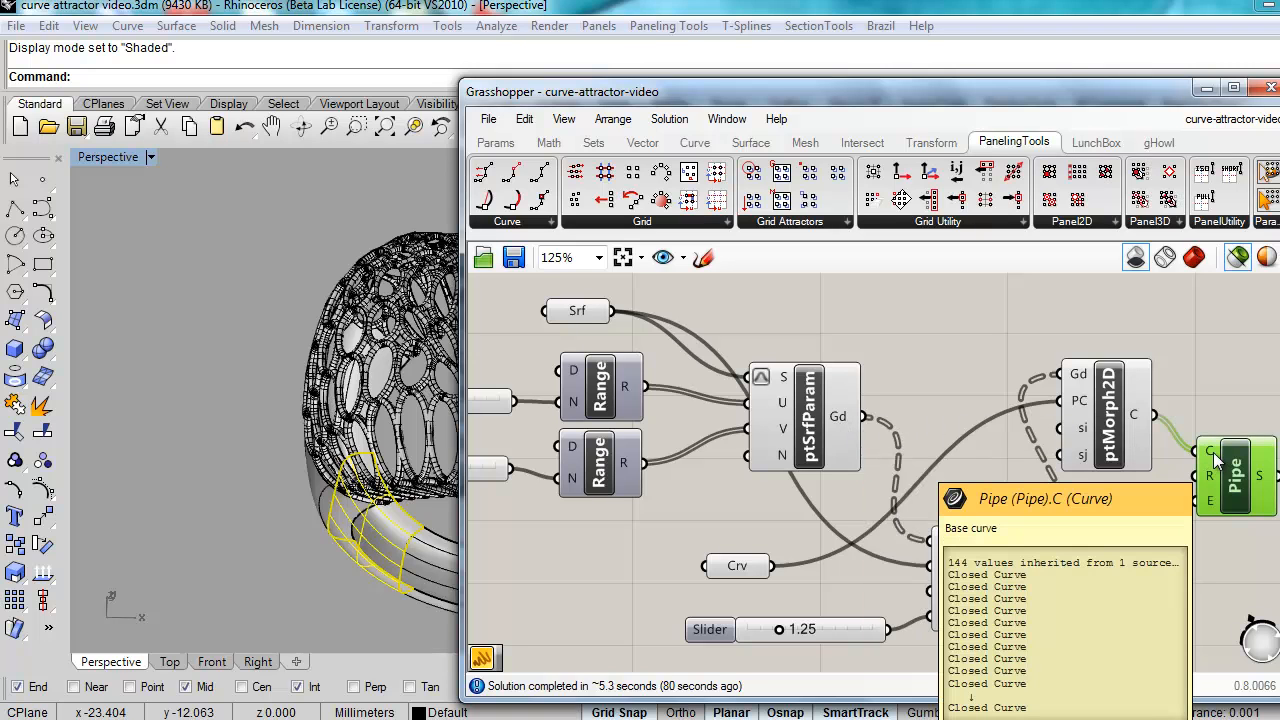
pyautogui.moveTo(1038, 557); pyautogui.dragTo(959, 525, button='right')
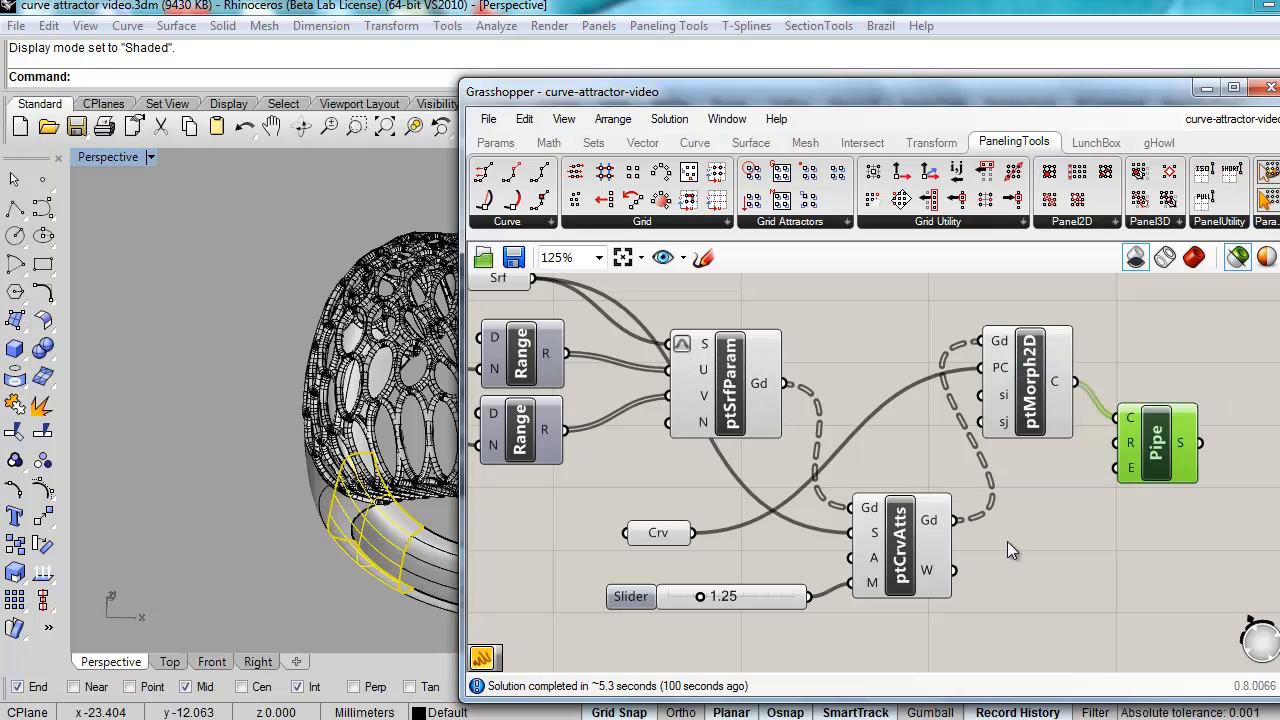
pyautogui.moveTo(833, 456); pyautogui.dragTo(1113, 482, button='right')
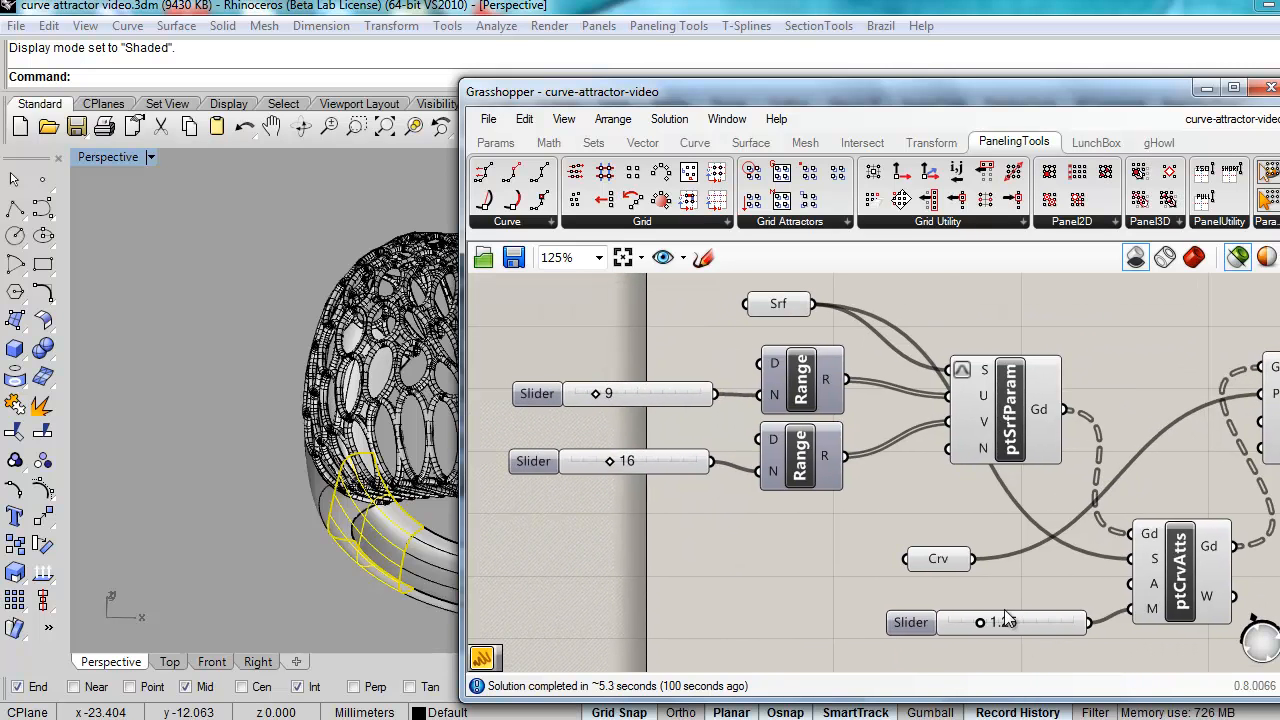
pyautogui.moveTo(1008, 621)
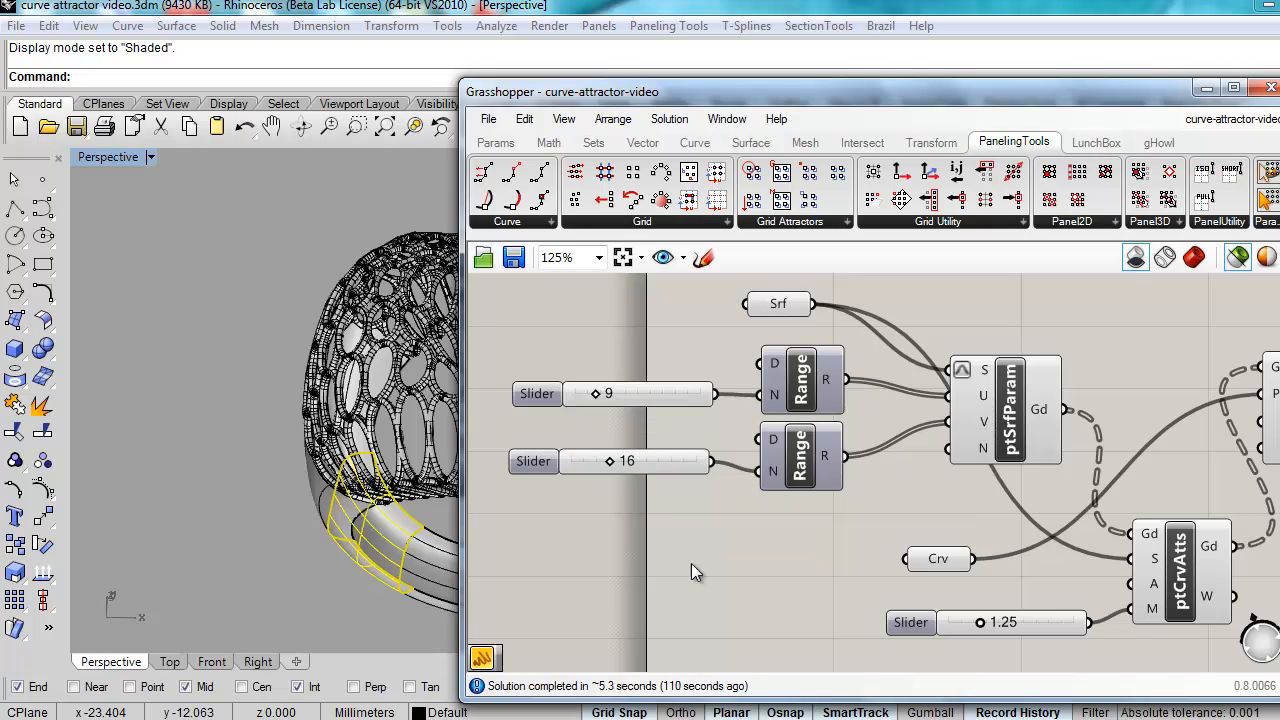
# Step: Minimise Grasshopper, deselect the shank patch, and orbit to show the lattice-crowned ring top
pyautogui.click(1207, 88)
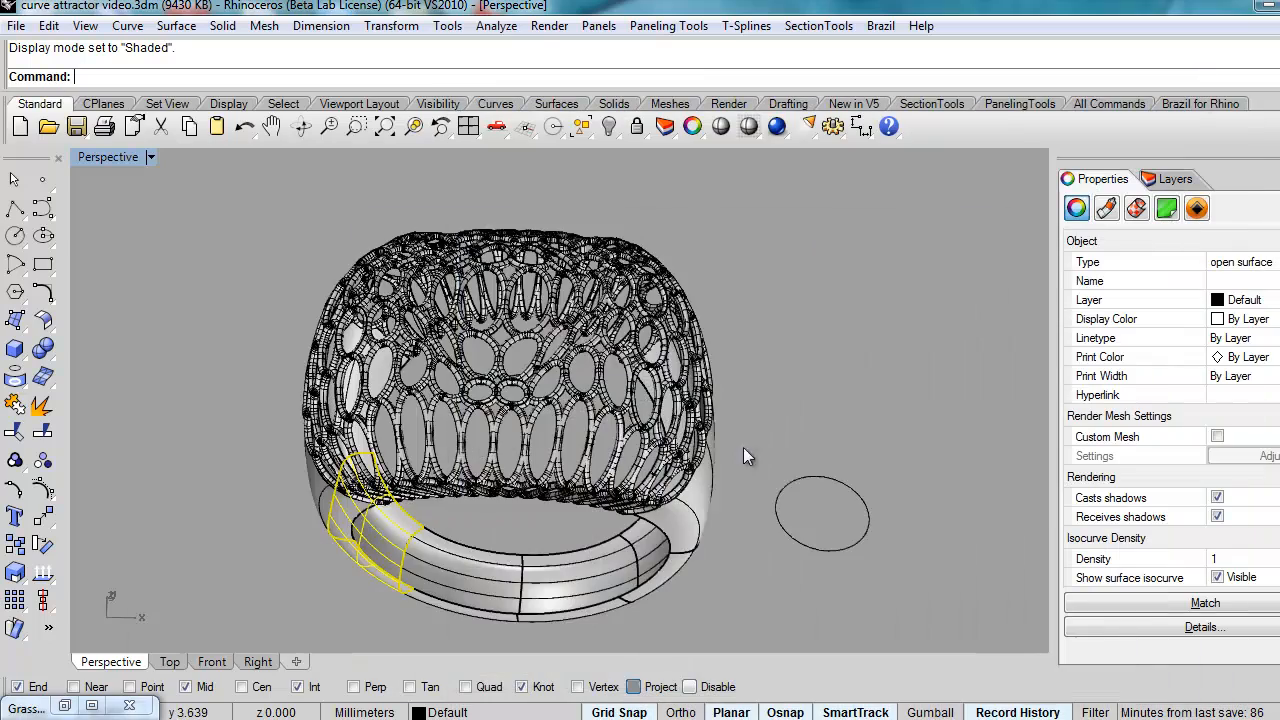
pyautogui.moveTo(606, 476); pyautogui.dragTo(631, 440, button='right')
pyautogui.click(558, 497)
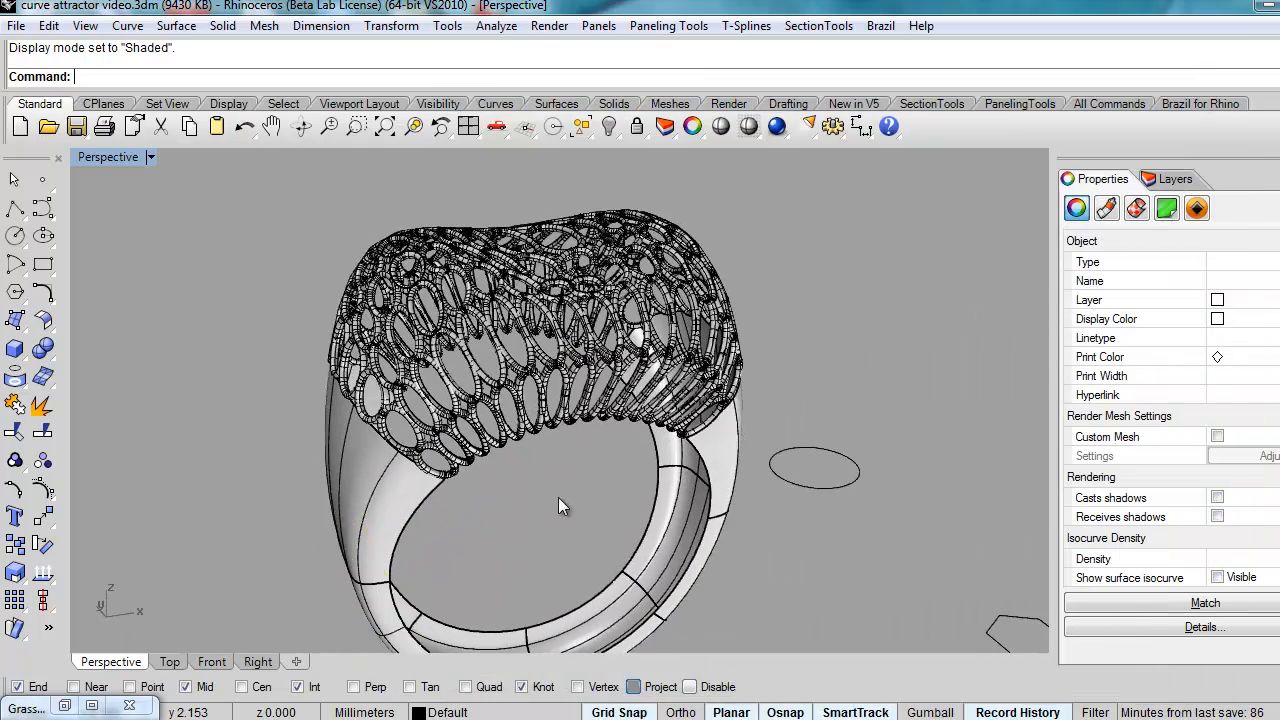
pyautogui.moveTo(505, 444); pyautogui.dragTo(328, 465, button='right')
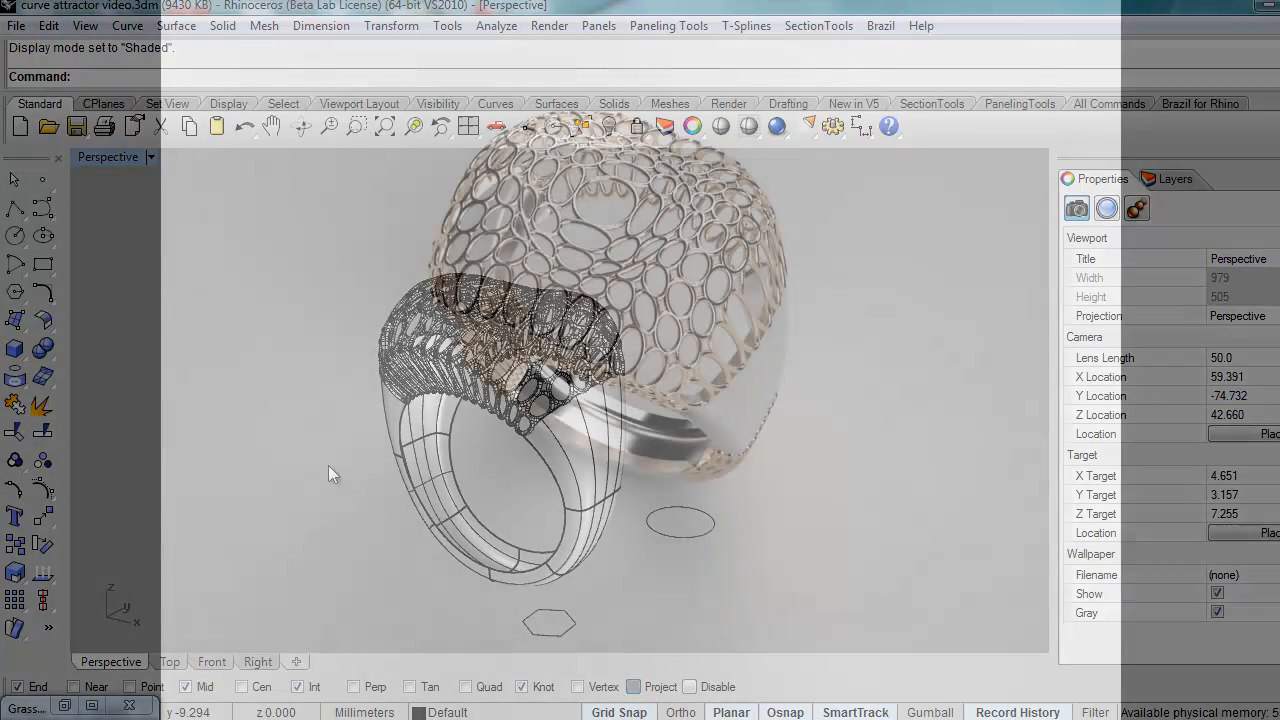